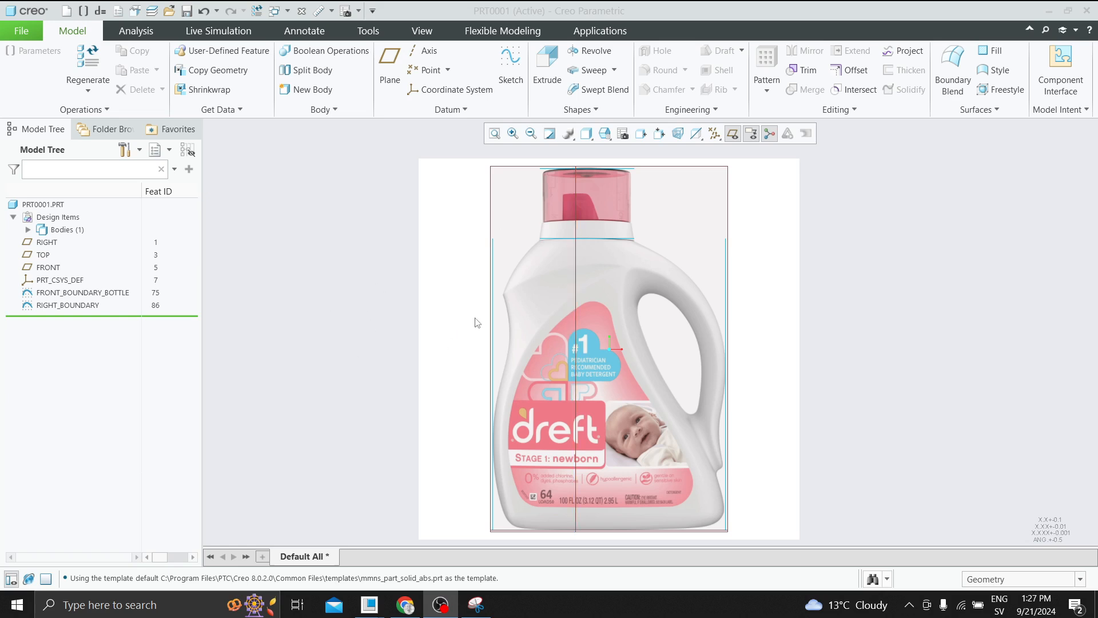
Review the front reference image's settings in the Images tool and exit without changes
left_click(423, 30)
left_click(572, 109)
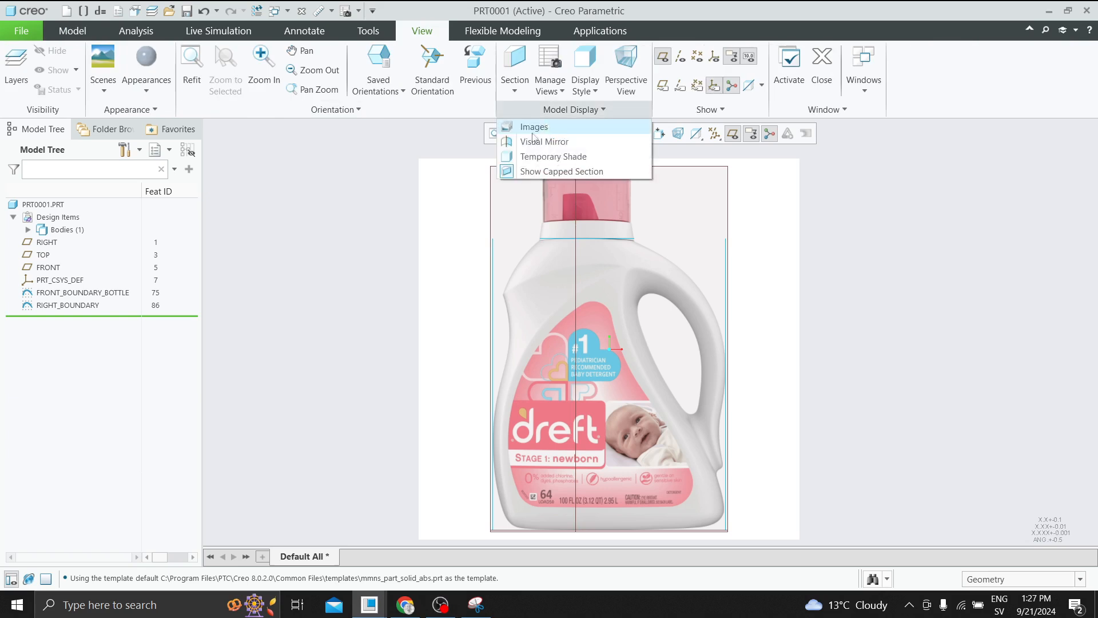
left_click(546, 127)
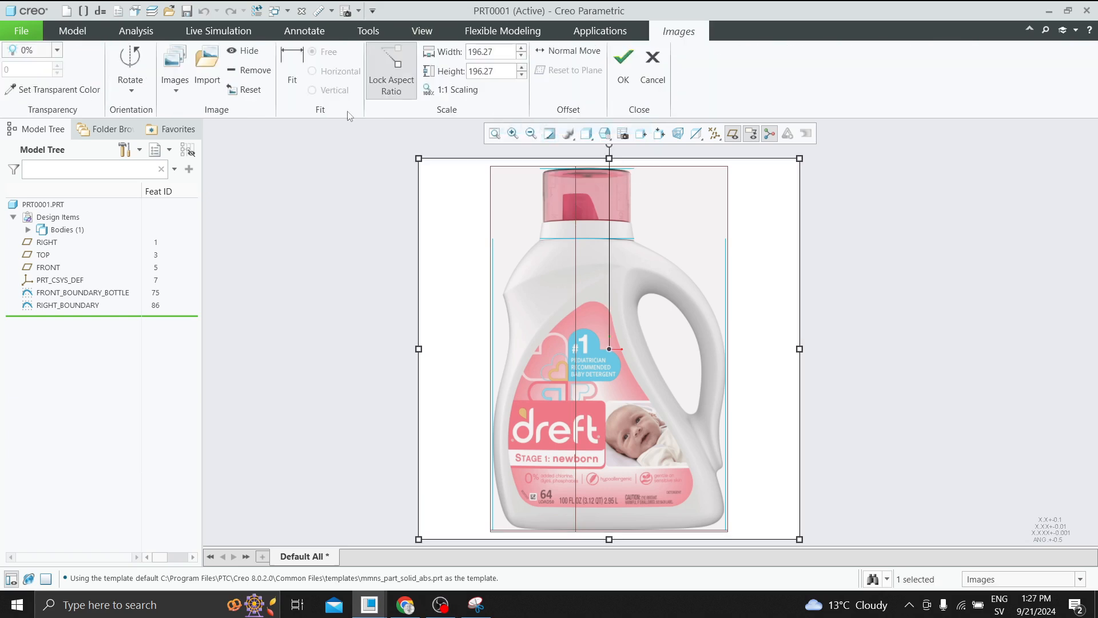
left_click(176, 92)
left_click(653, 80)
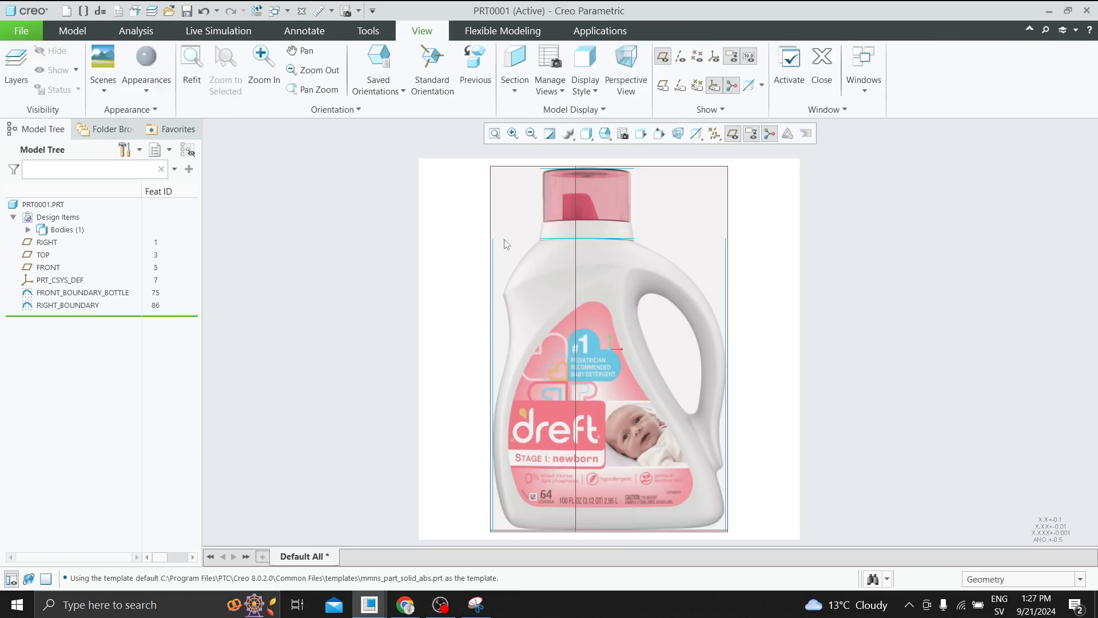
Hide the datum planes so only the boundary curves overlay the bottle image
left_click(727, 136)
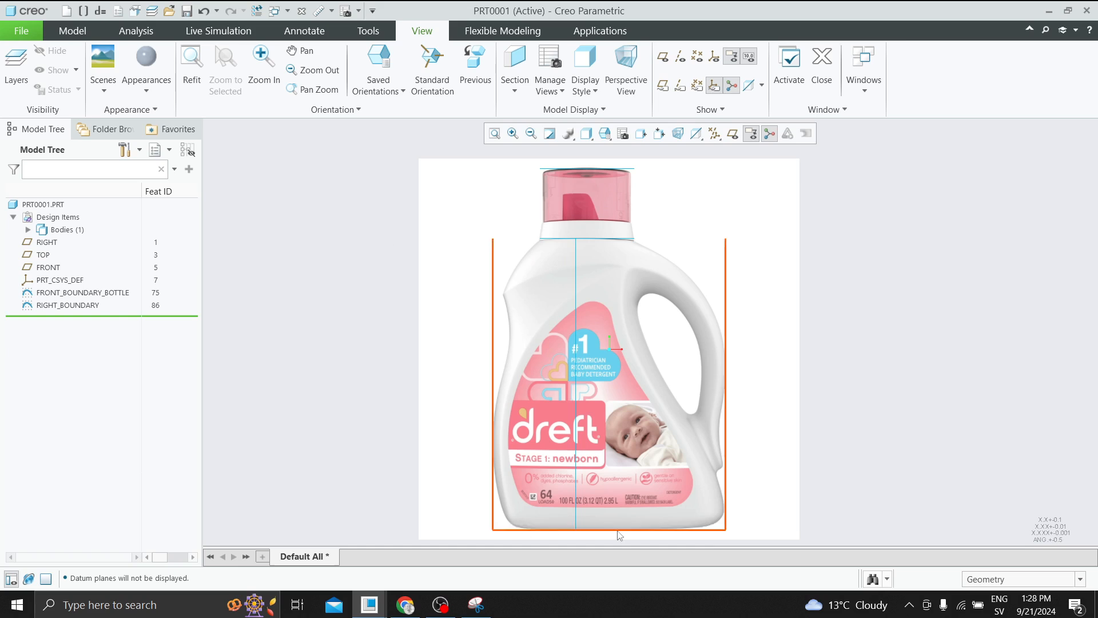
scroll(658, 503, "up", 2)
scroll(655, 532, "down", 6)
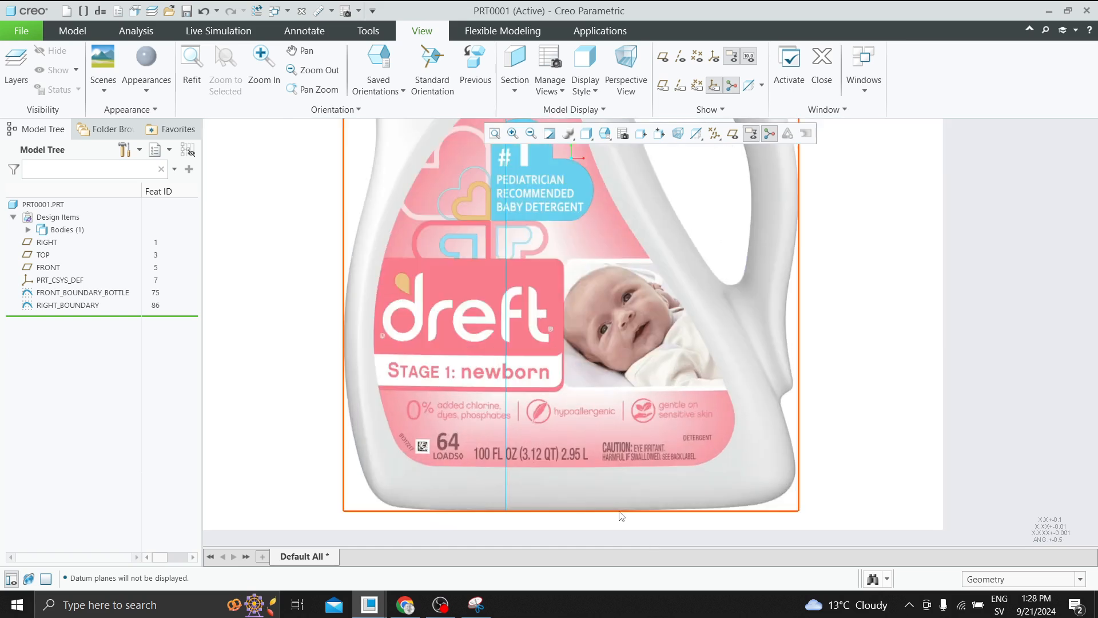
scroll(537, 368, "up", 2)
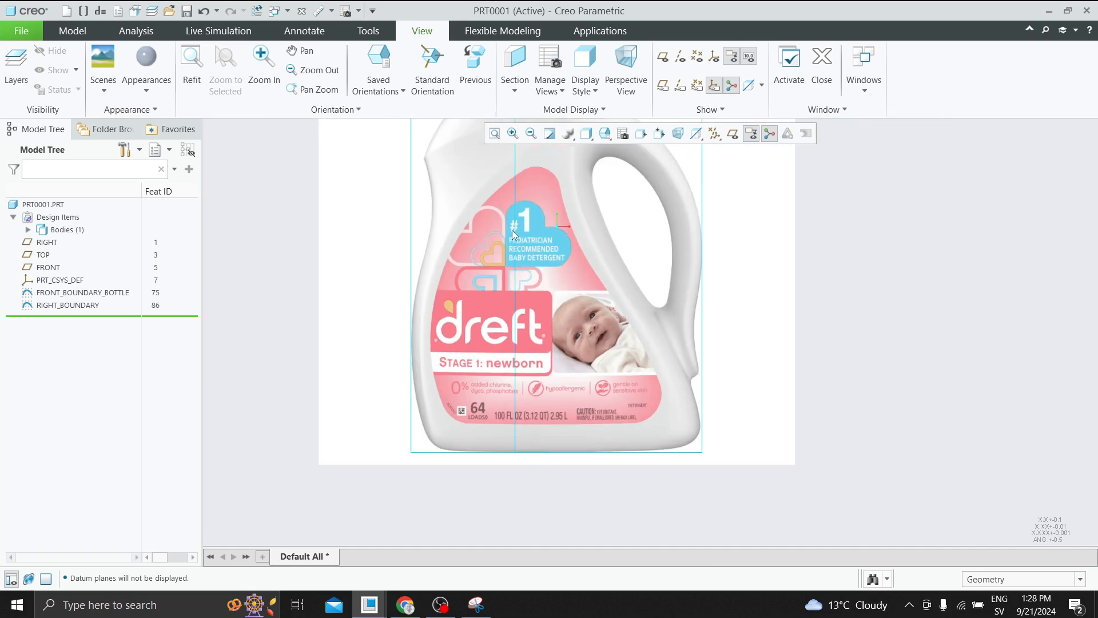
scroll(545, 444, "down", 5)
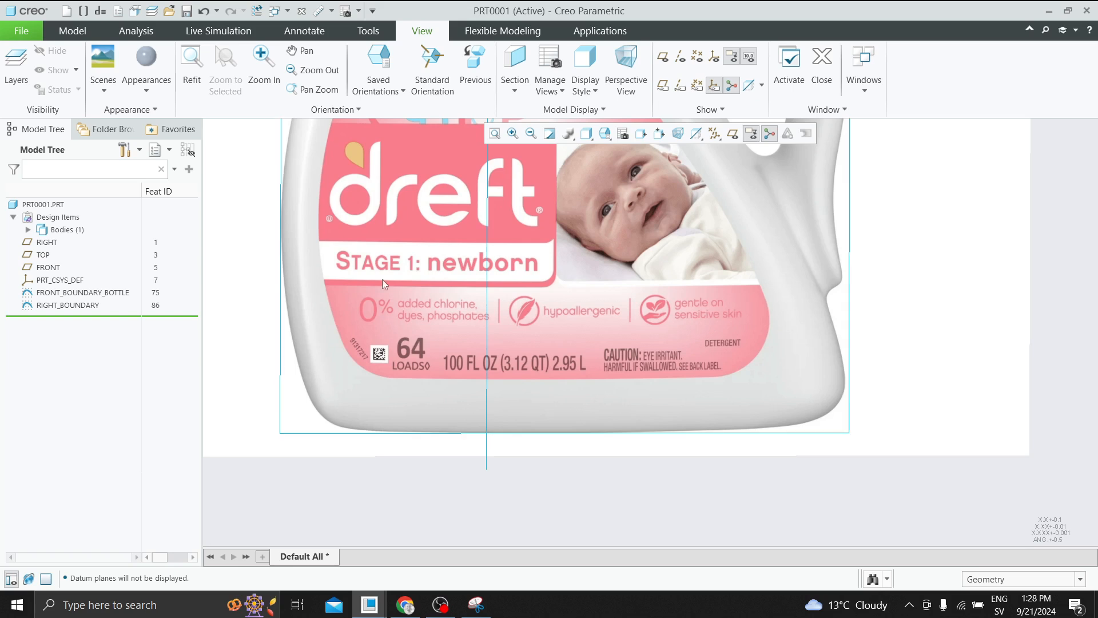
left_click(67, 34)
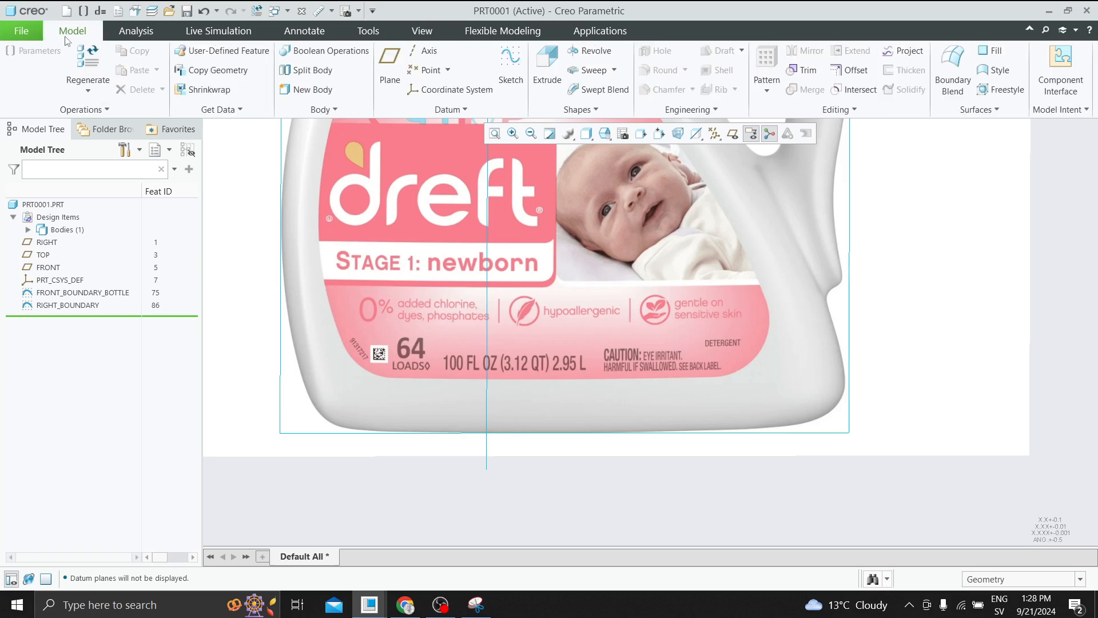
left_click(553, 61)
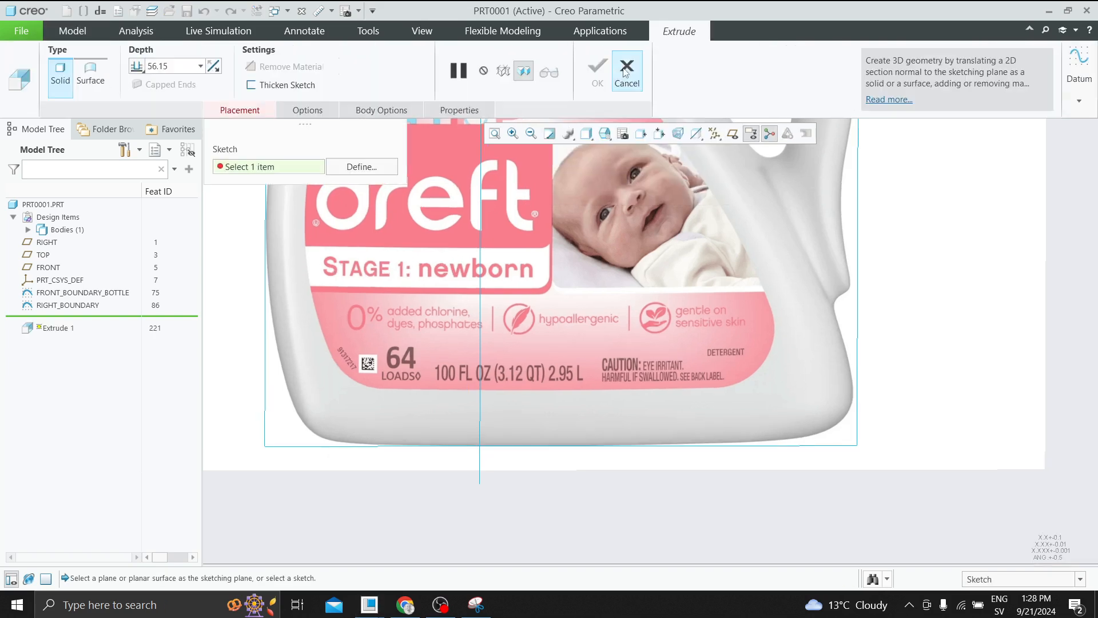
left_click(627, 70)
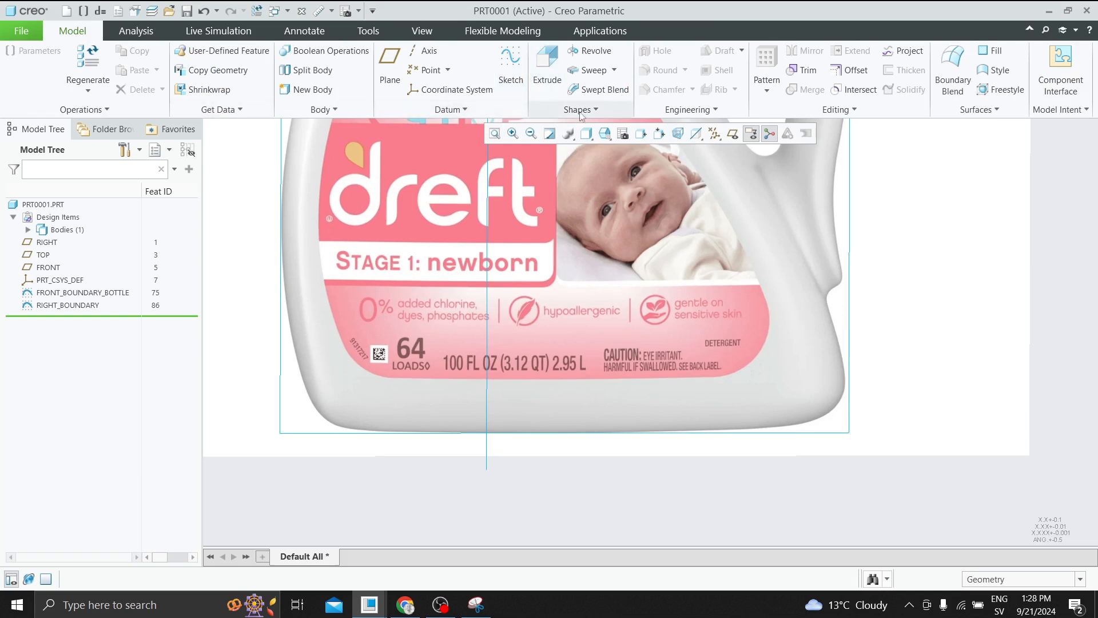
Start an Extrude with an internal sketch on the FRONT plane, oriented with the RIGHT plane as its right-facing reference
left_click(547, 77)
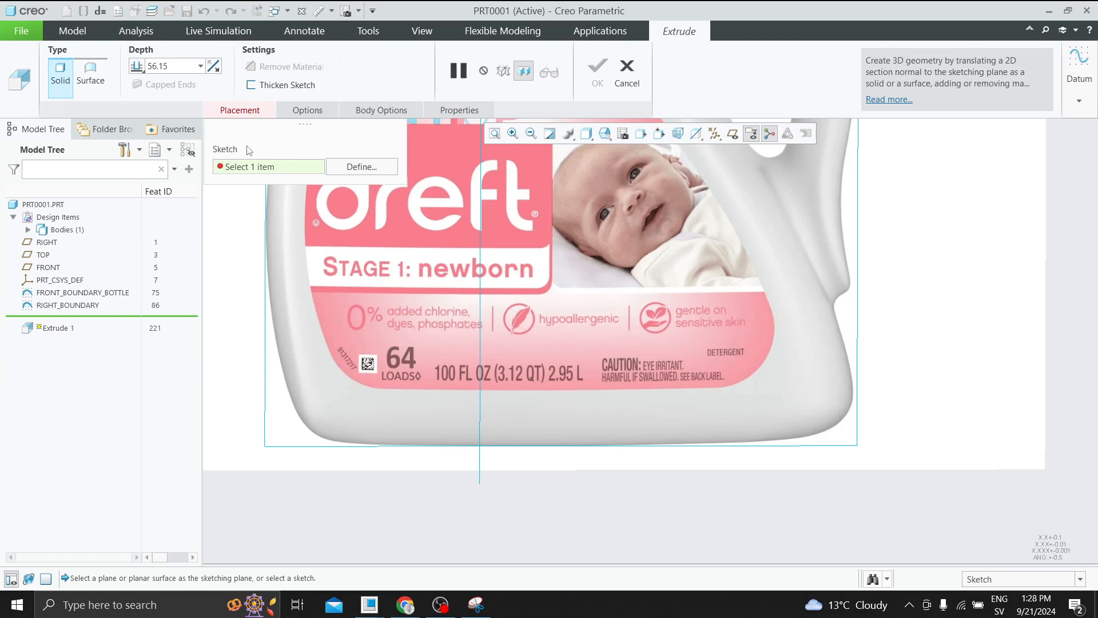
left_click(363, 170)
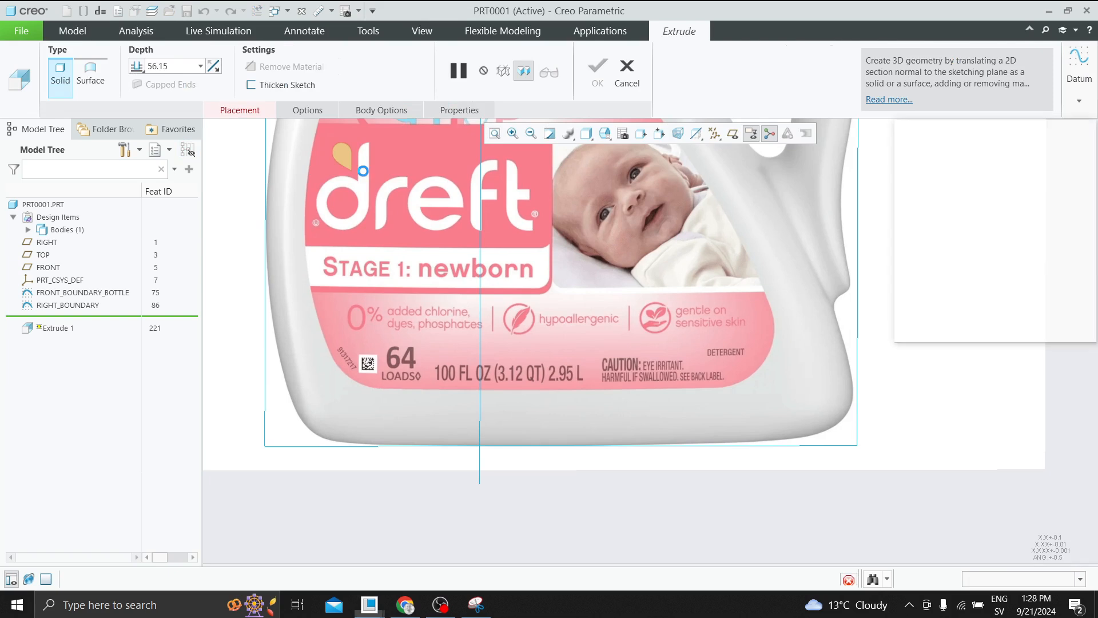
mouse_move(939, 132)
left_mouse_down()
mouse_move(507, 165)
mouse_move(248, 133)
mouse_move(250, 121)
left_mouse_up()
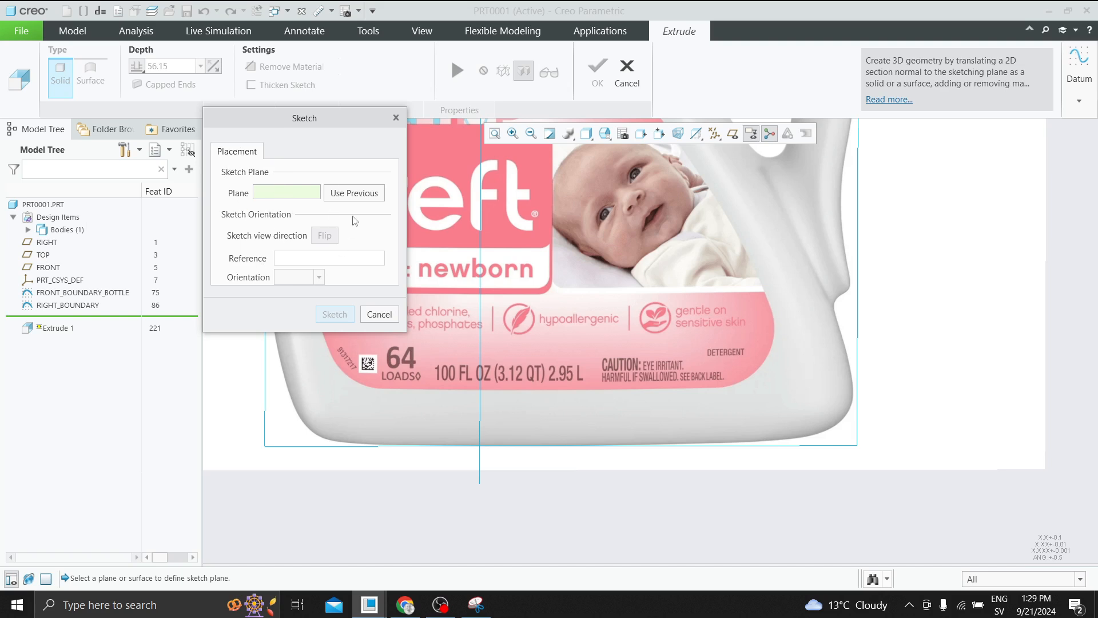
left_click(47, 268)
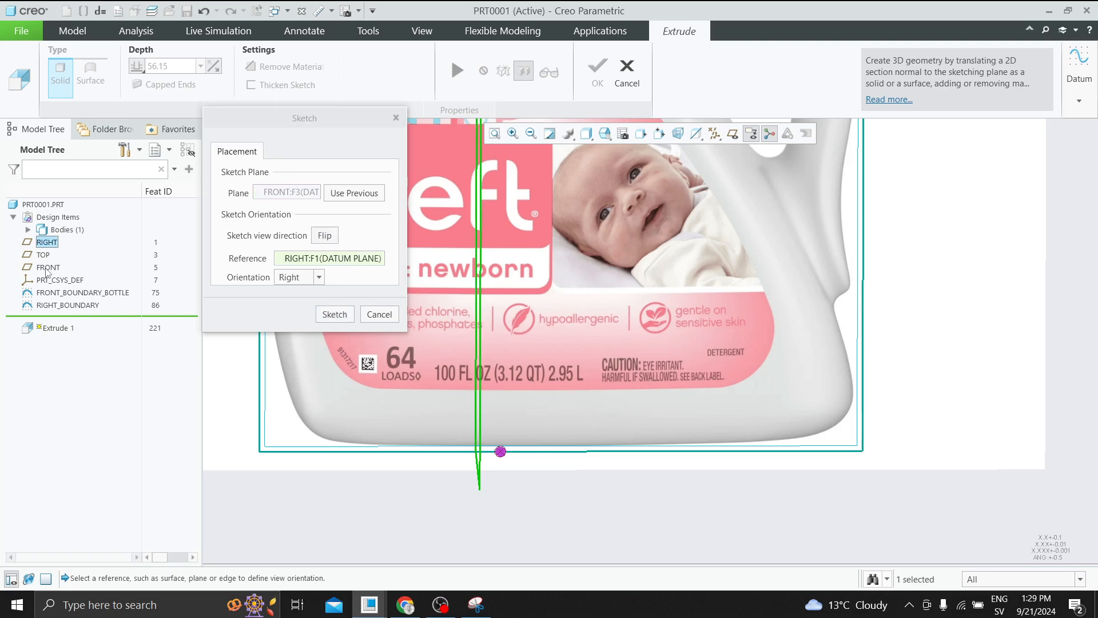
left_click(334, 314)
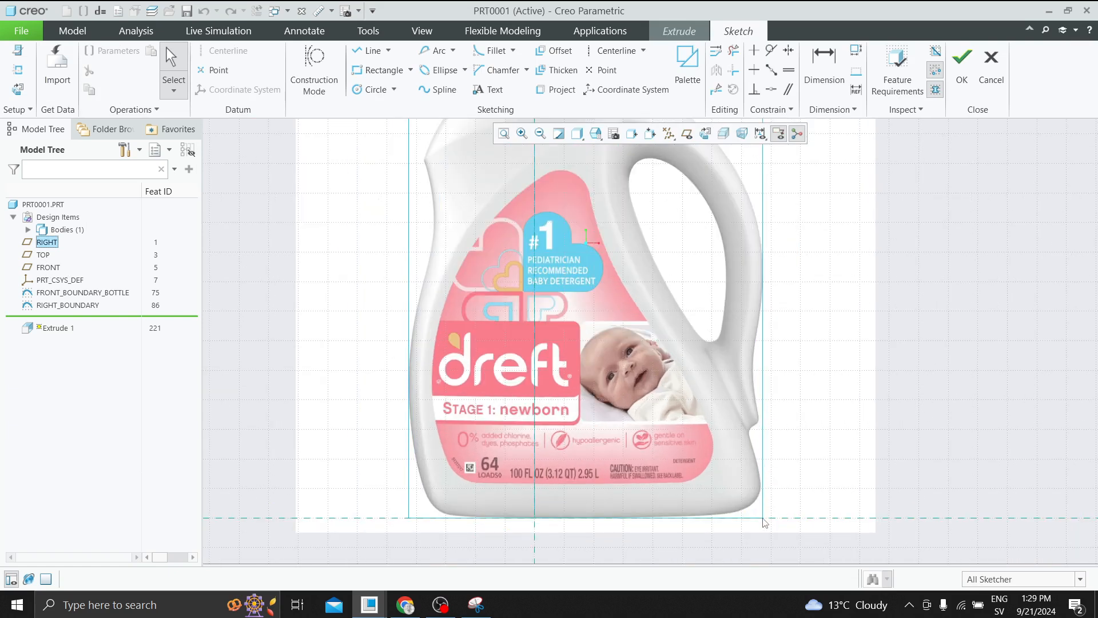
Add the lower-right endpoint of the front bottle boundary as a sketch reference, without keeping the whole bottom curve as a reference
left_click(19, 71)
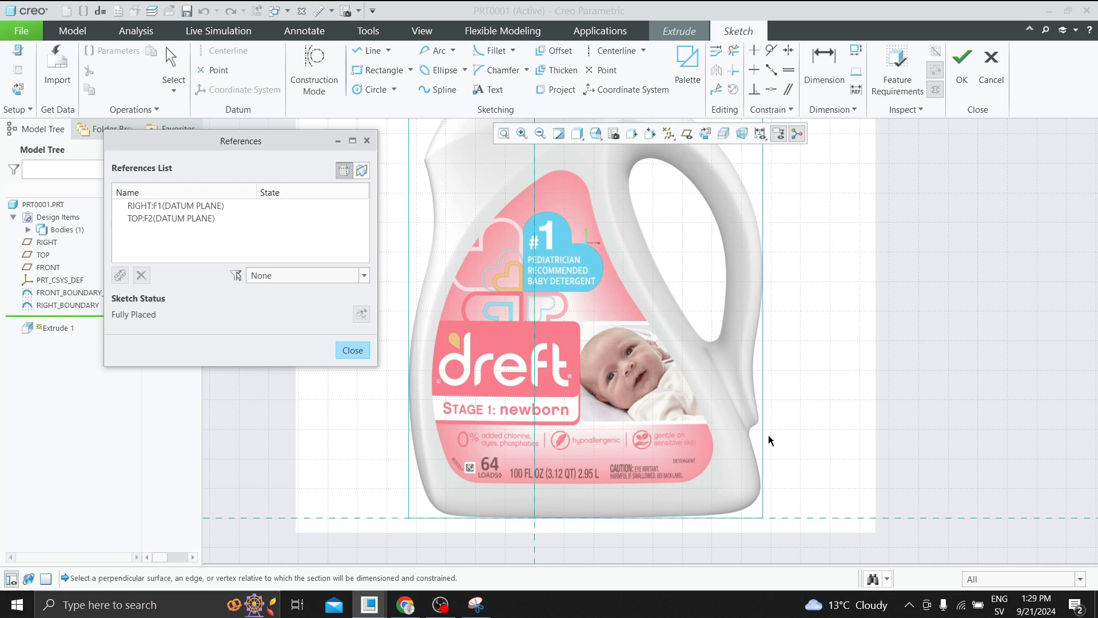
left_click(744, 520)
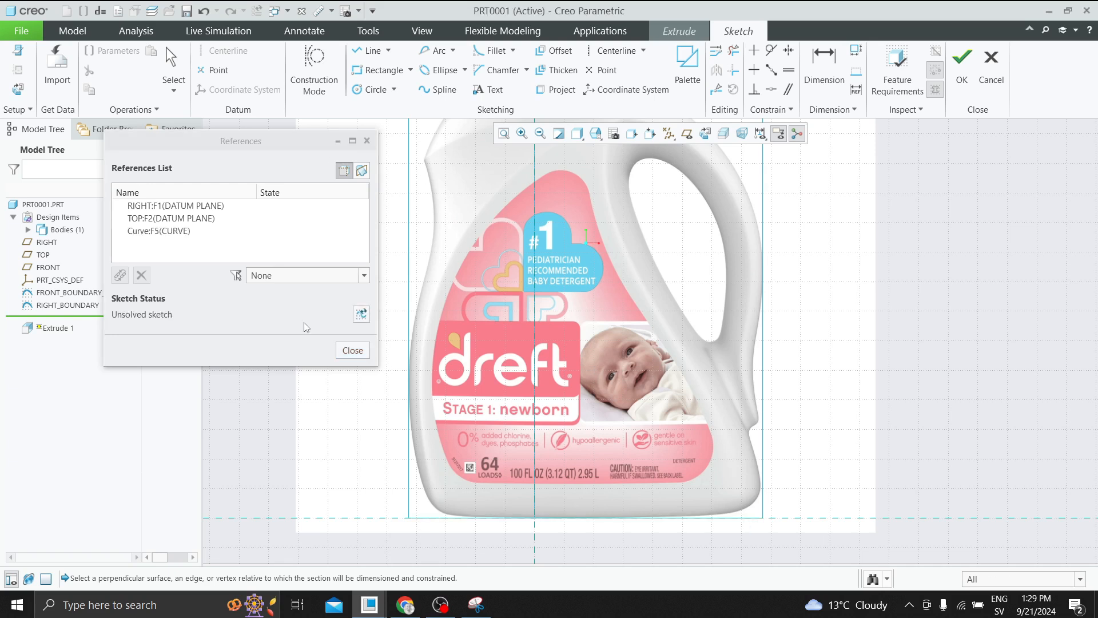
left_click(159, 231)
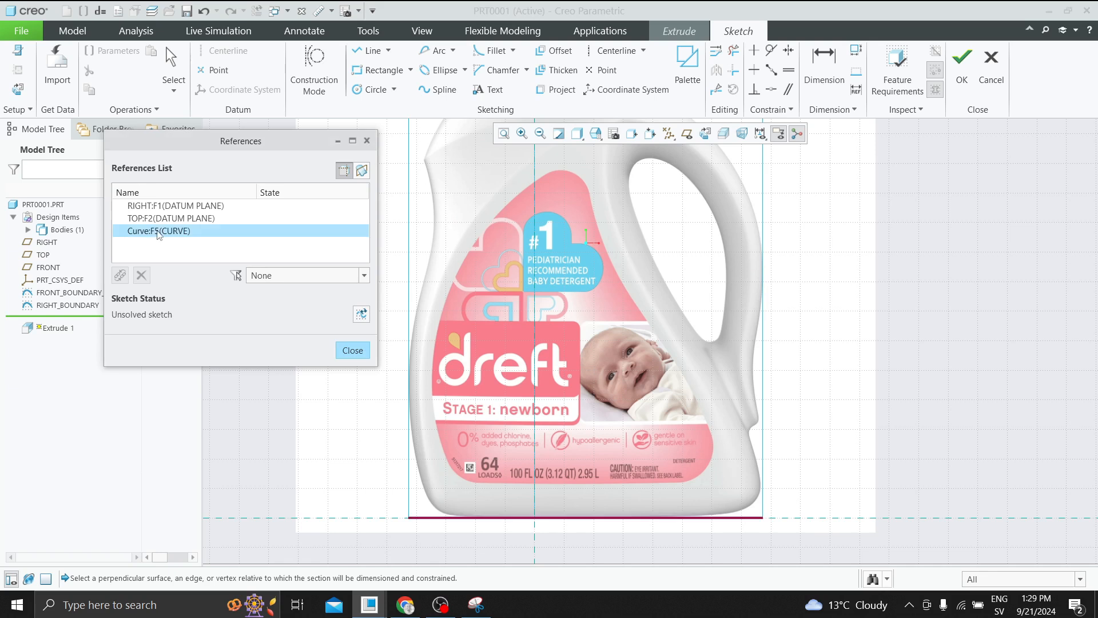
left_click(142, 275)
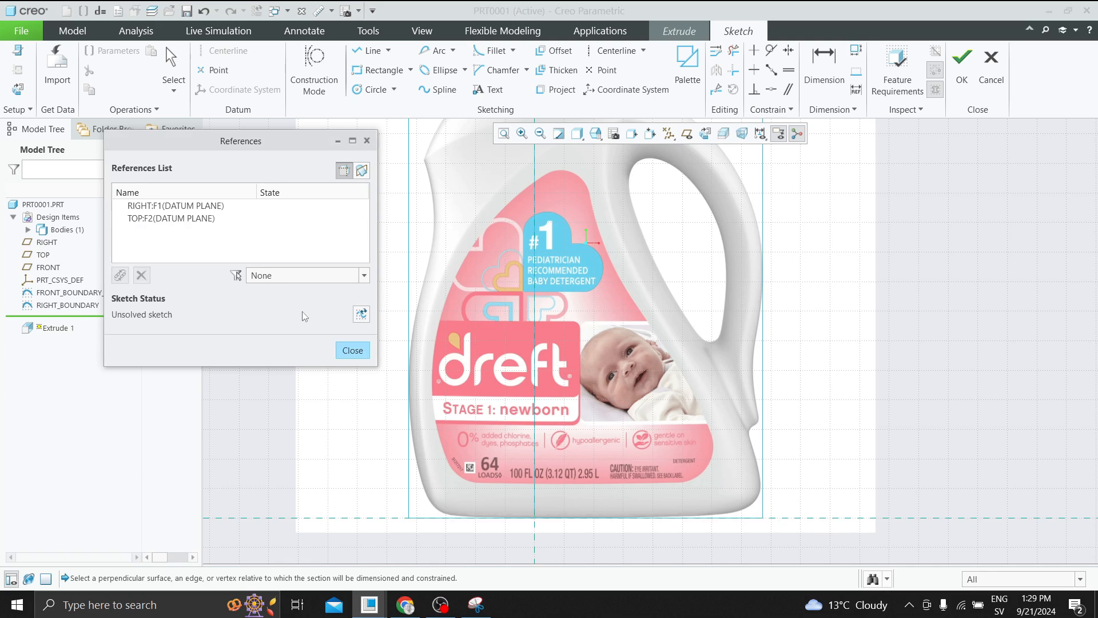
middle_click_drag(764, 518, 750, 508)
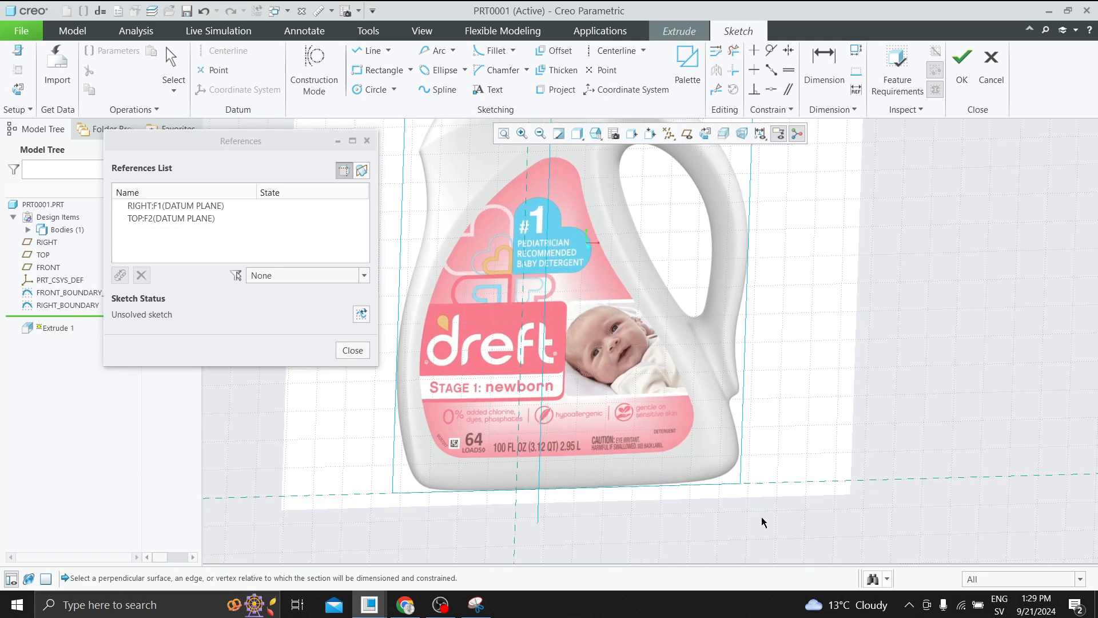
left_click(740, 485)
Sketch a horizontal line along the bottle's base from the boundary's lower-right endpoint, set its length to 111 mm, and restore the 2D sketch orientation
left_click(369, 50)
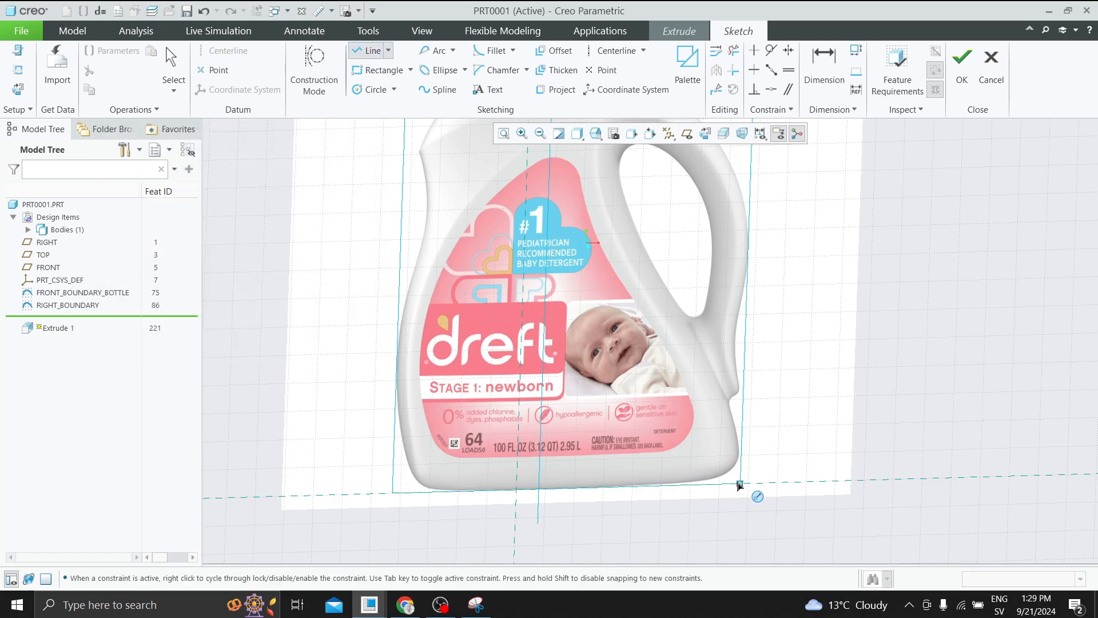
left_click(493, 490)
middle_click(555, 496)
key("d")
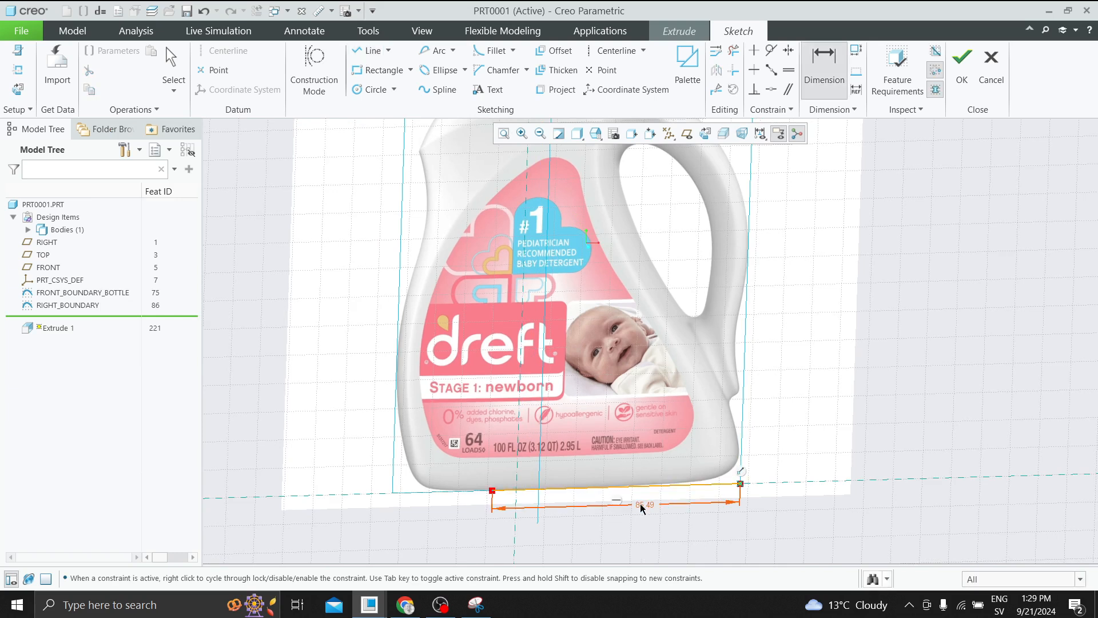
middle_click(641, 504)
type("111")
key("Return")
left_click(705, 134)
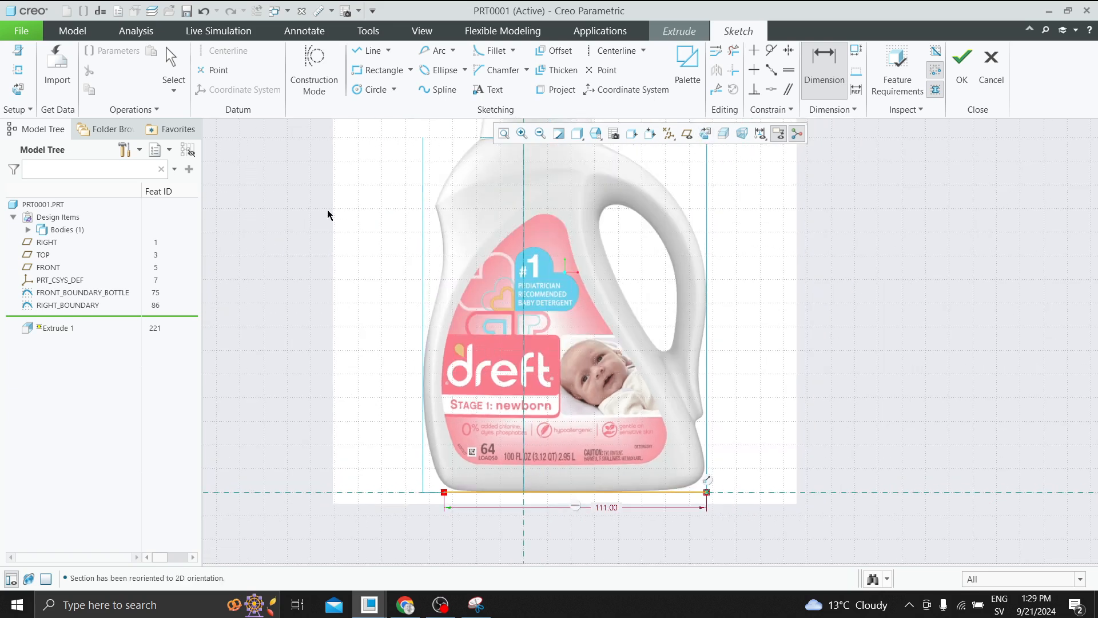
Try a slanted construction line from the base line's left end, at about 109 degrees to it, and delete it
key("l")
key("g")
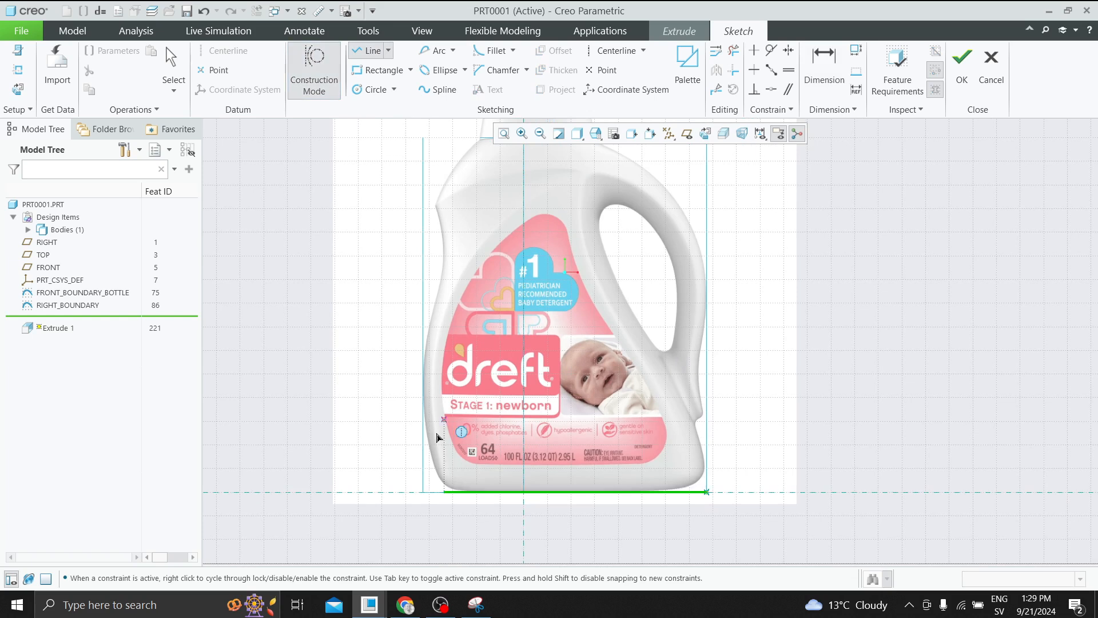
left_click(444, 491)
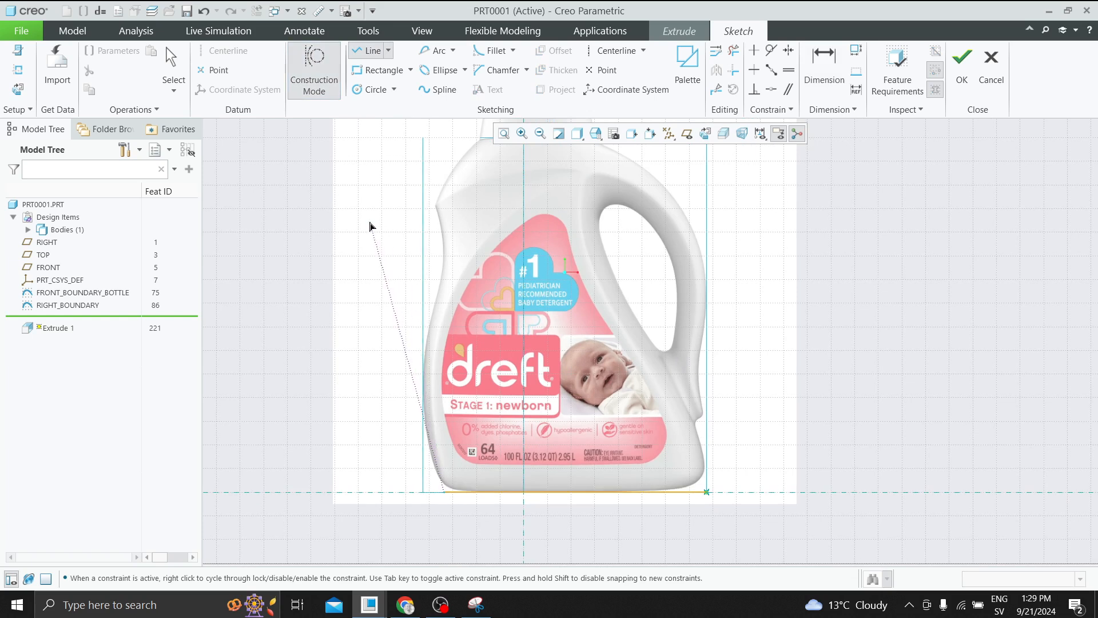
left_click(348, 217)
middle_click(488, 393)
scroll(446, 475, "down", 5)
middle_click(427, 517)
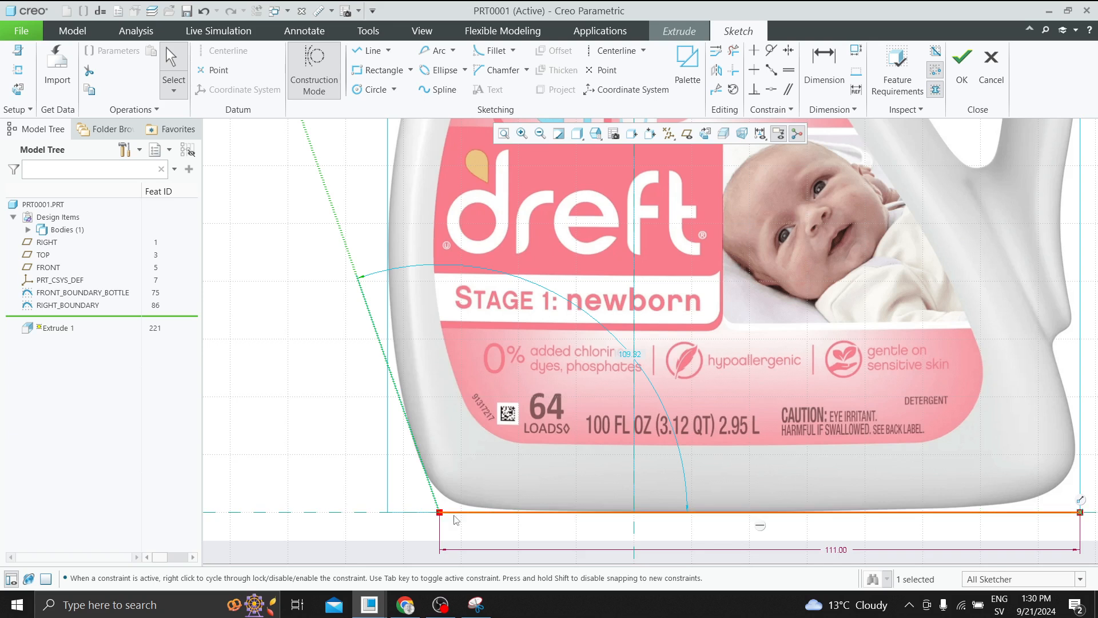
scroll(486, 477, "down", 5)
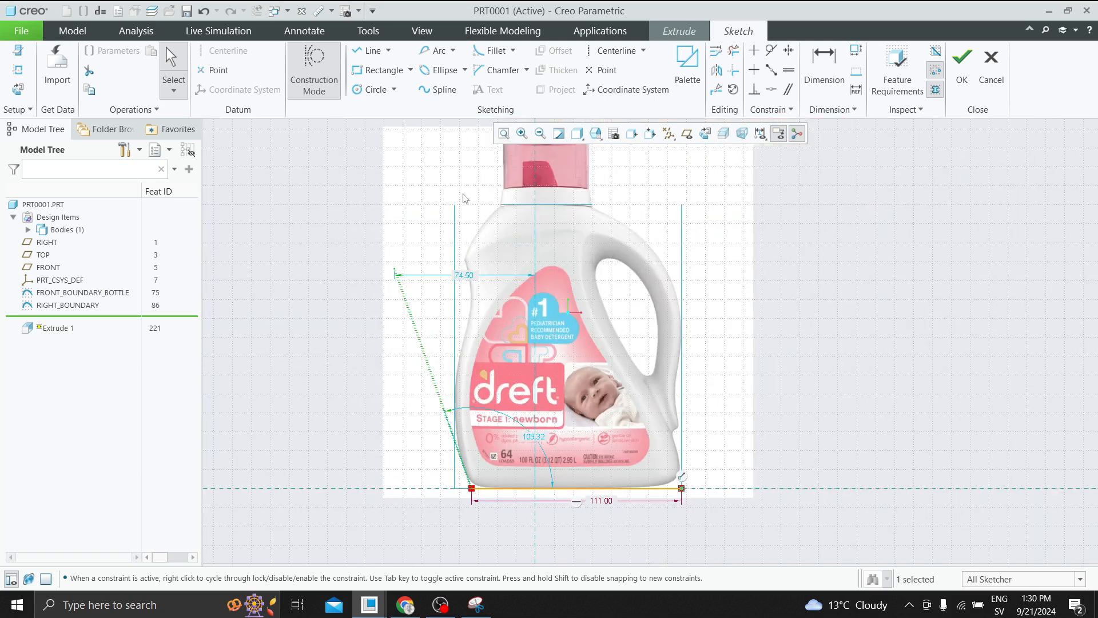
mouse_move(364, 208)
left_mouse_down()
mouse_move(440, 312)
mouse_move(581, 424)
mouse_move(570, 490)
left_mouse_up()
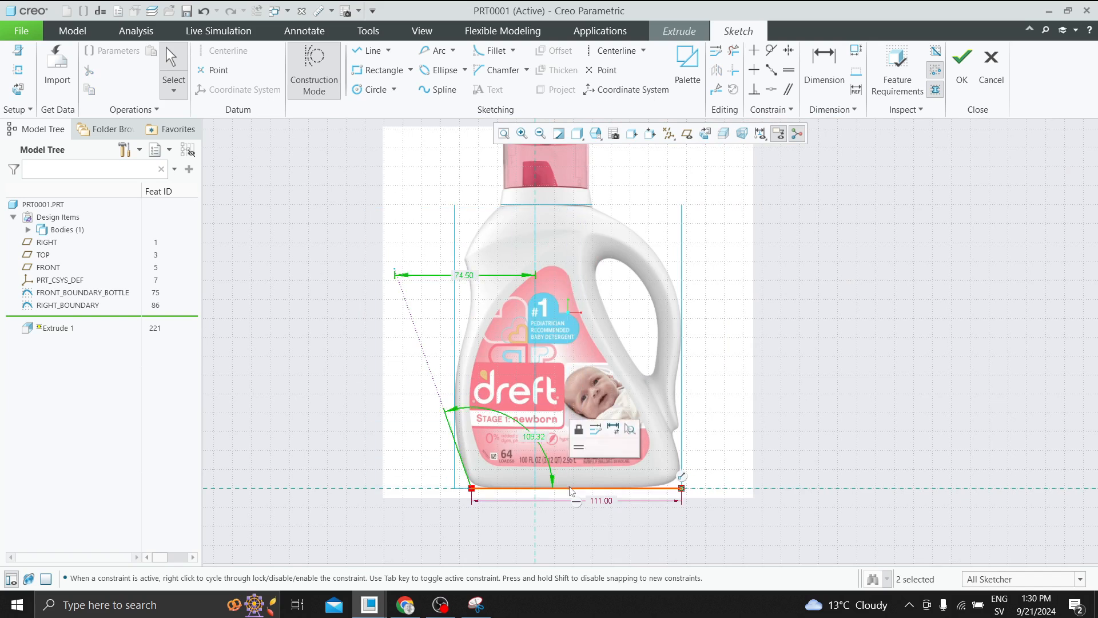
left_click(871, 273)
middle_click(434, 374)
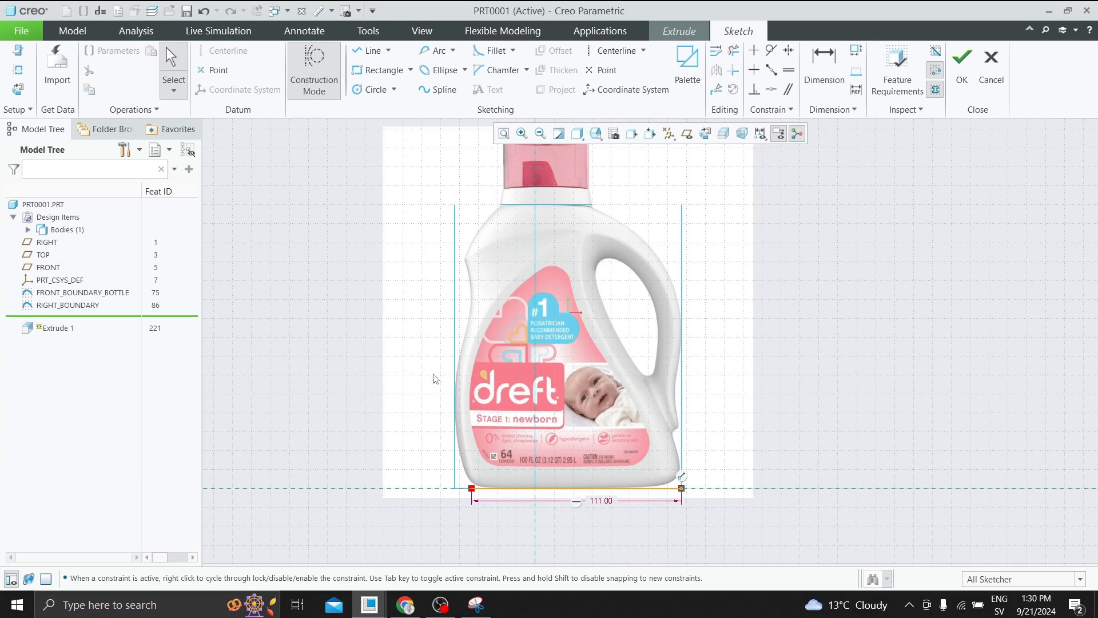
Finish the open base-line sketch and accept changing the extrude type to a surface
left_click(962, 63)
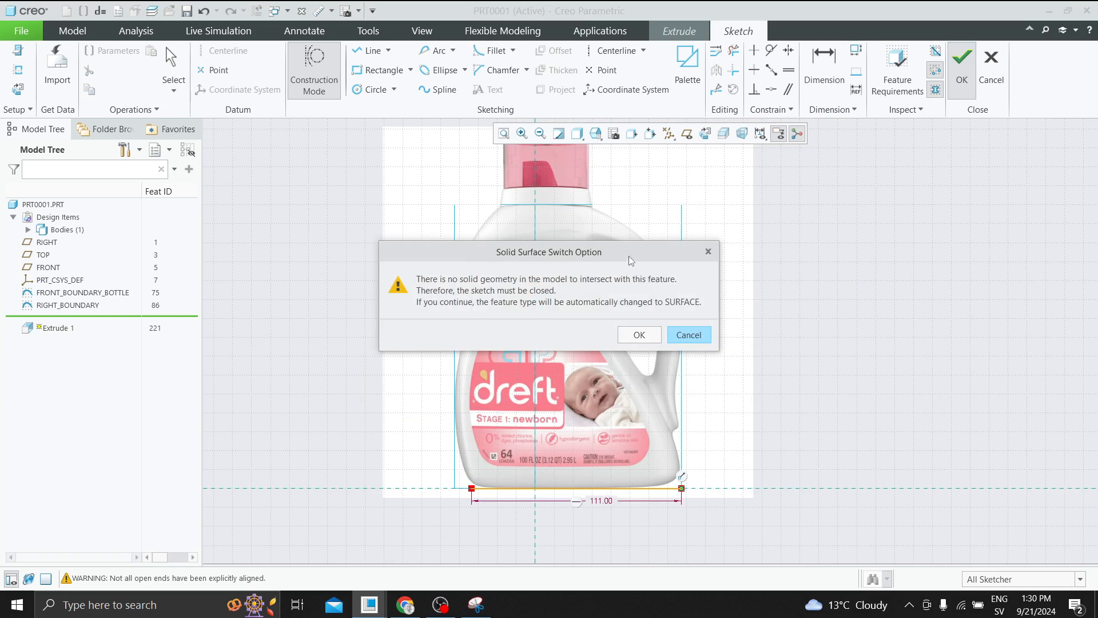
left_click(640, 335)
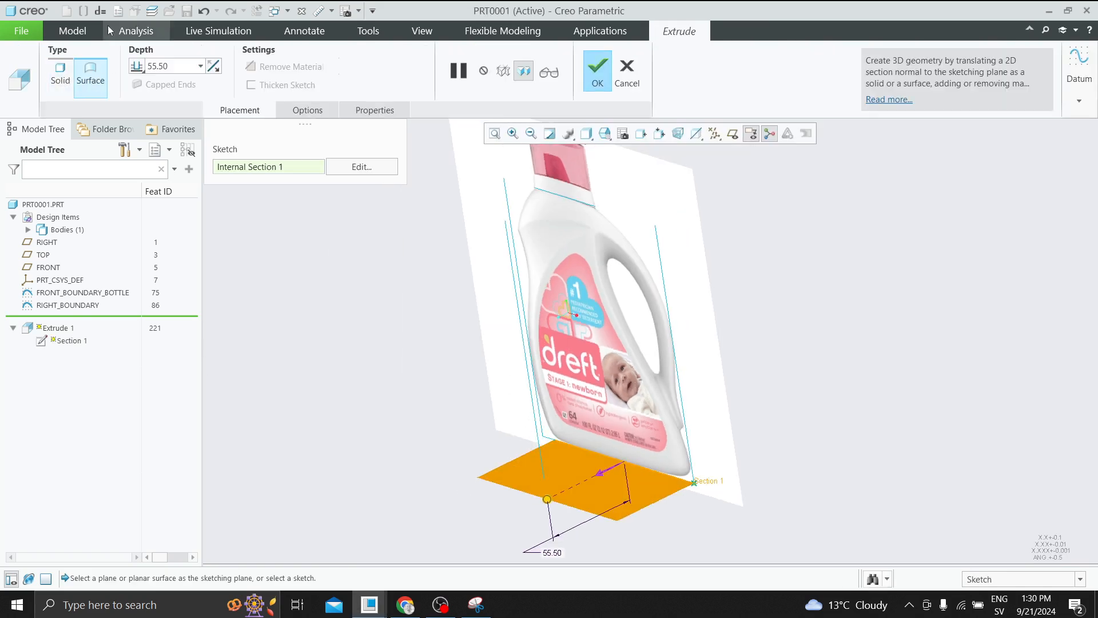
Look through the config.pro options in the configuration editor and leave them unchanged
left_click(118, 11)
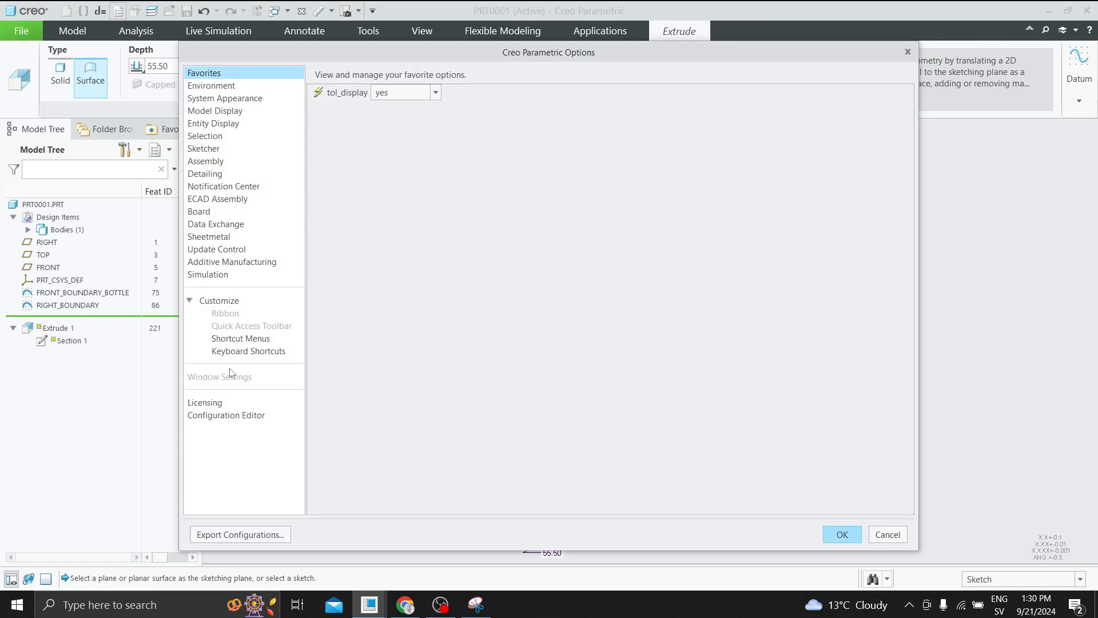
left_click(246, 417)
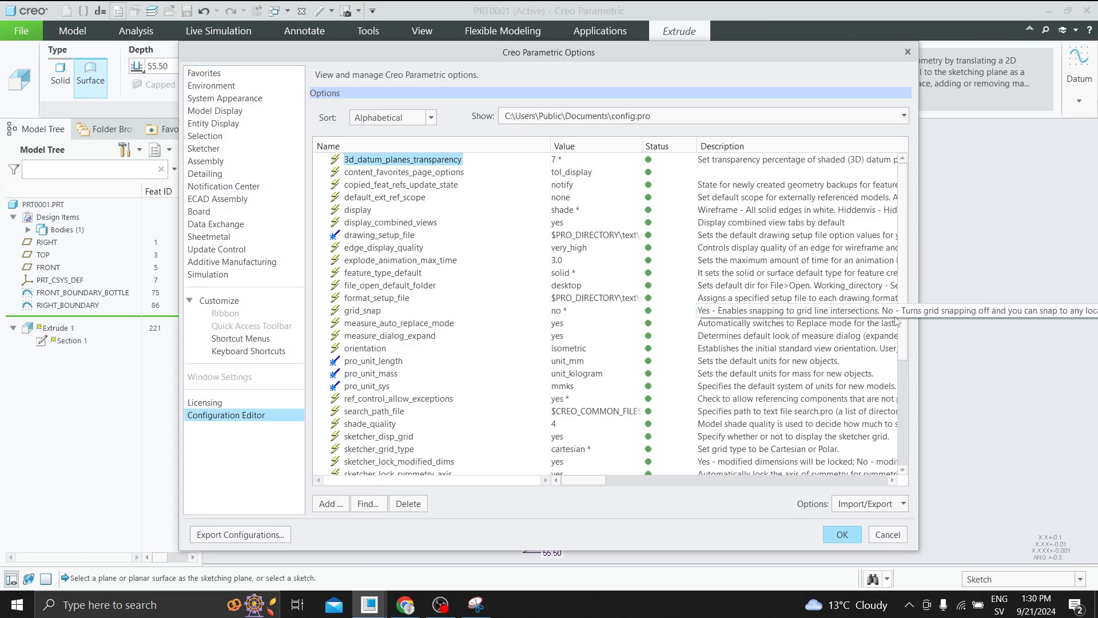
left_click_drag(907, 355, 901, 454)
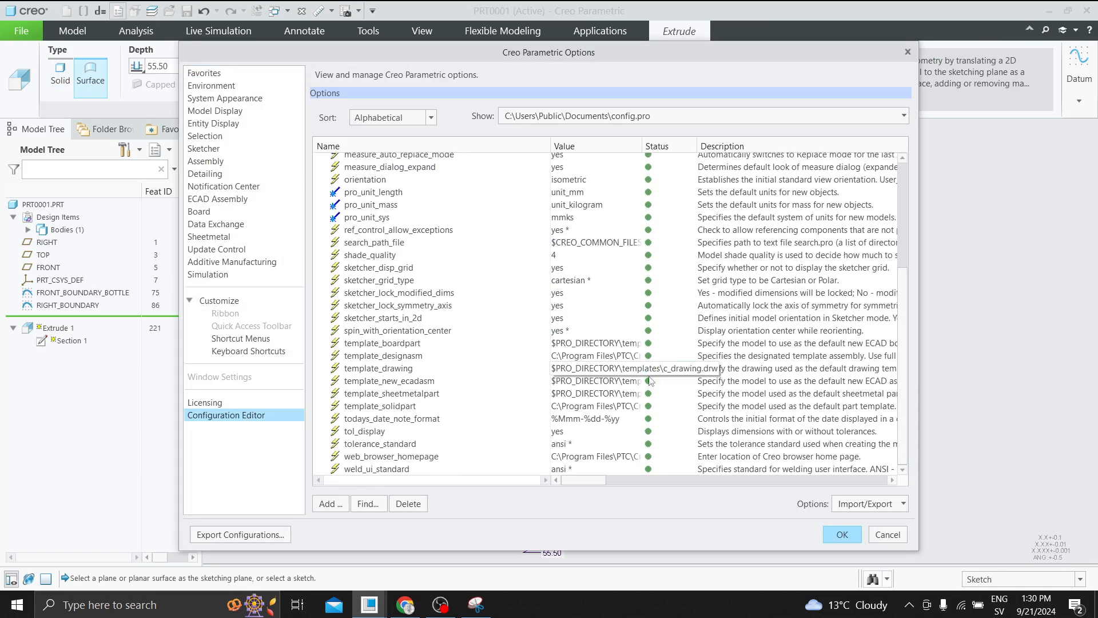
scroll(661, 381, "up", 5)
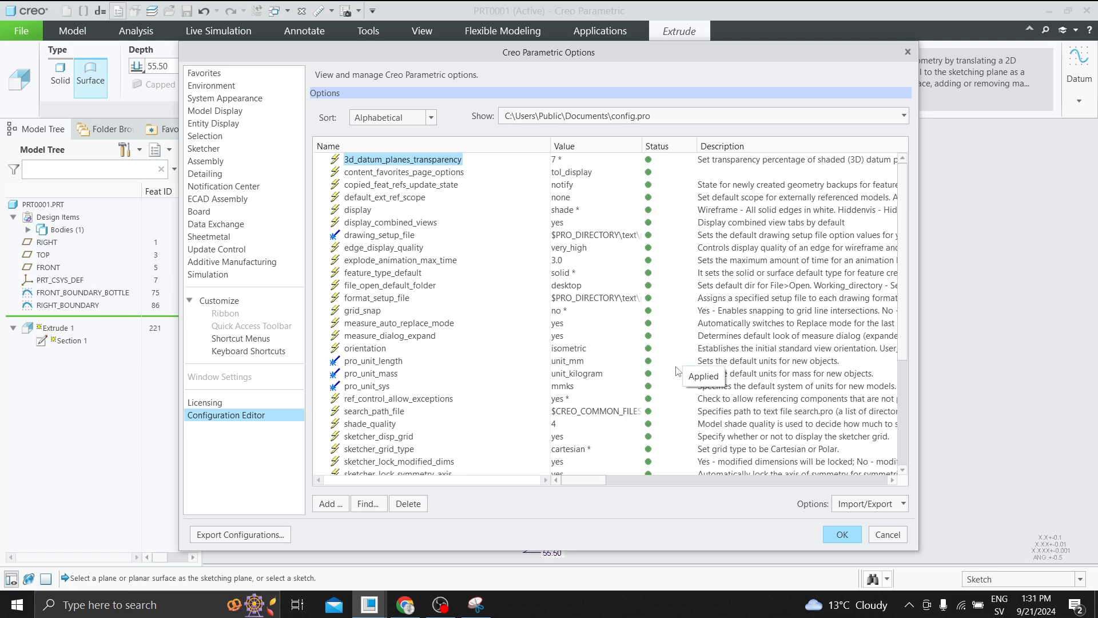
left_click(896, 538)
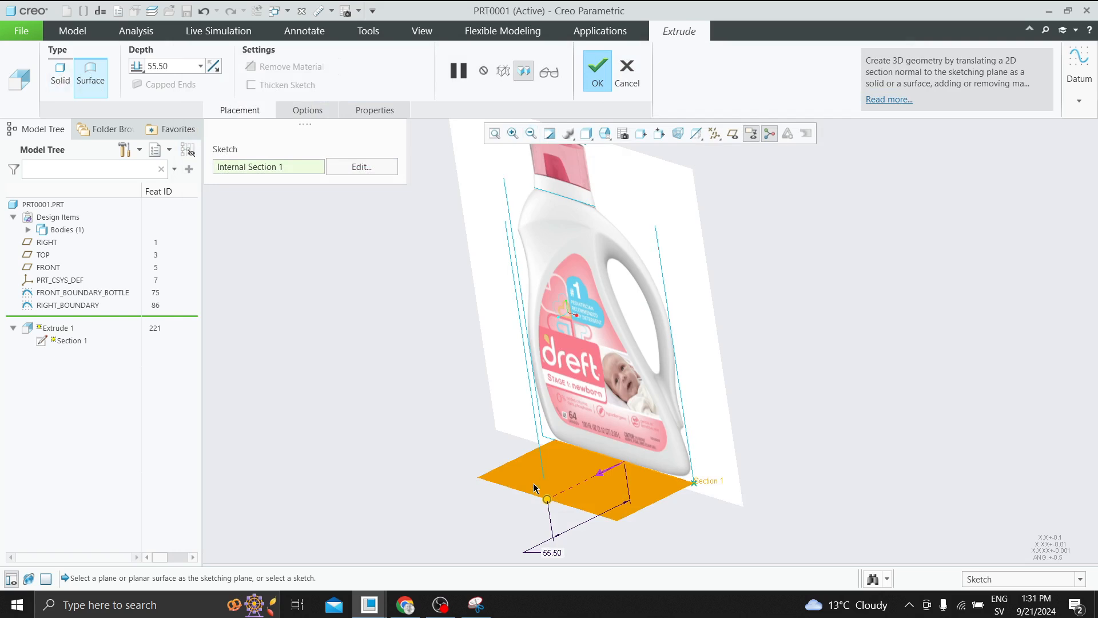
Set the base surface's extrude depth to 70 mm and complete the feature
left_click(177, 63)
type("70")
key("Return")
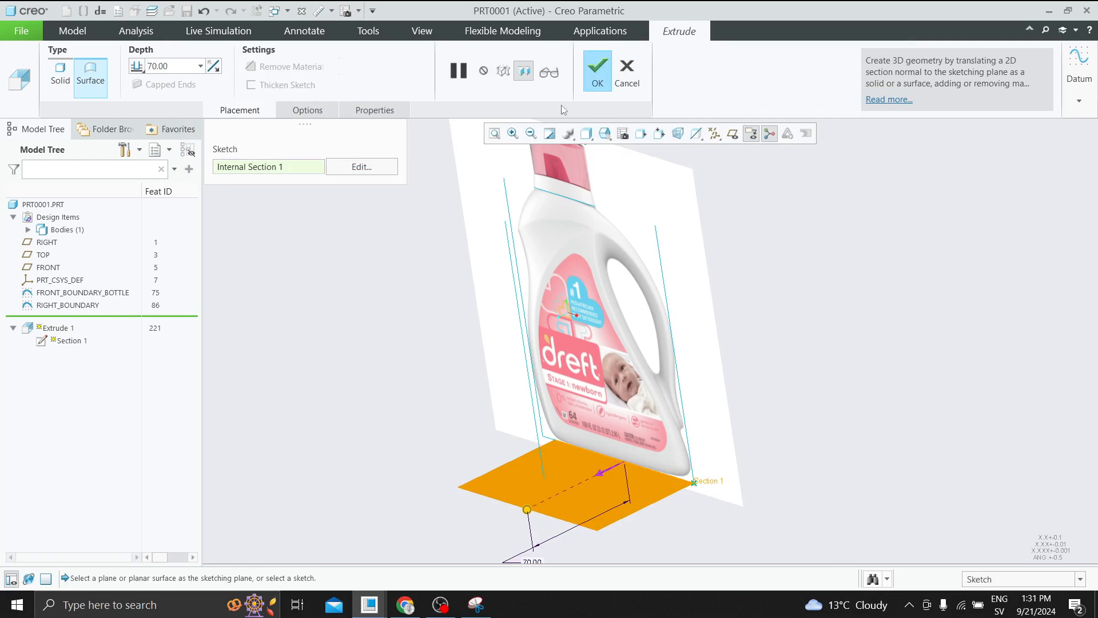
left_click(587, 61)
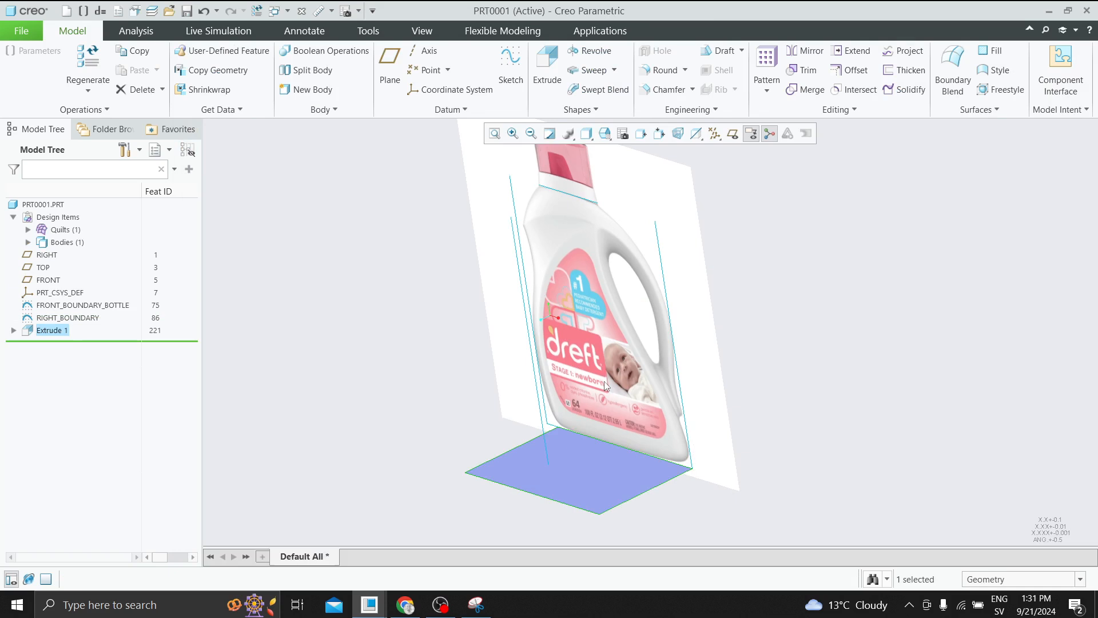
Try to rename the extruded base surface as Bottom_datum_surface
middle_click_drag(605, 385, 585, 361)
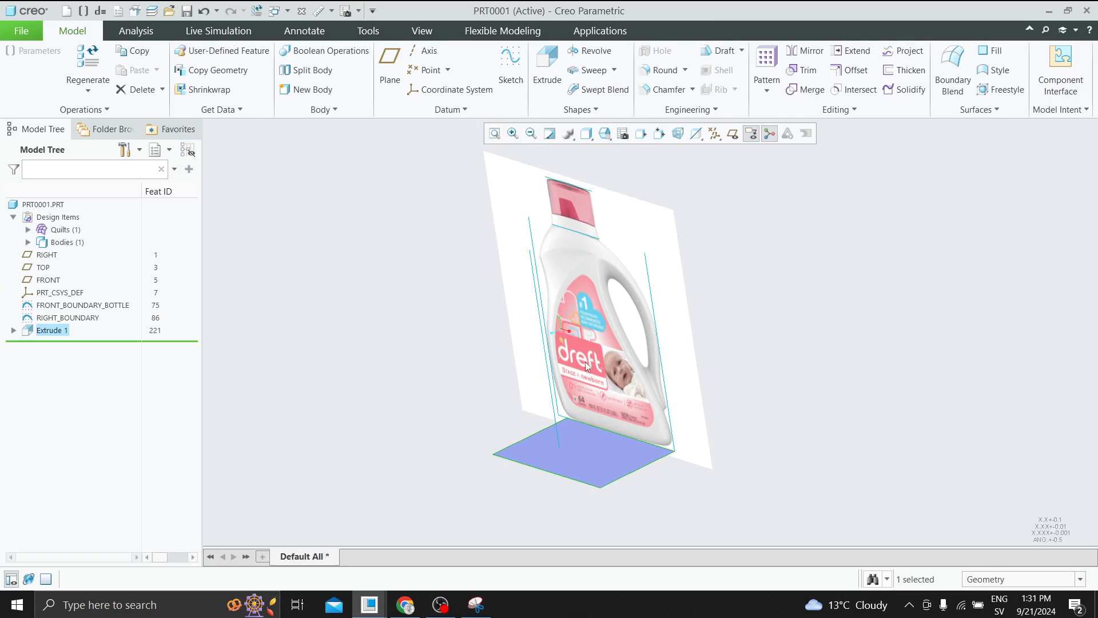
double_click(48, 332)
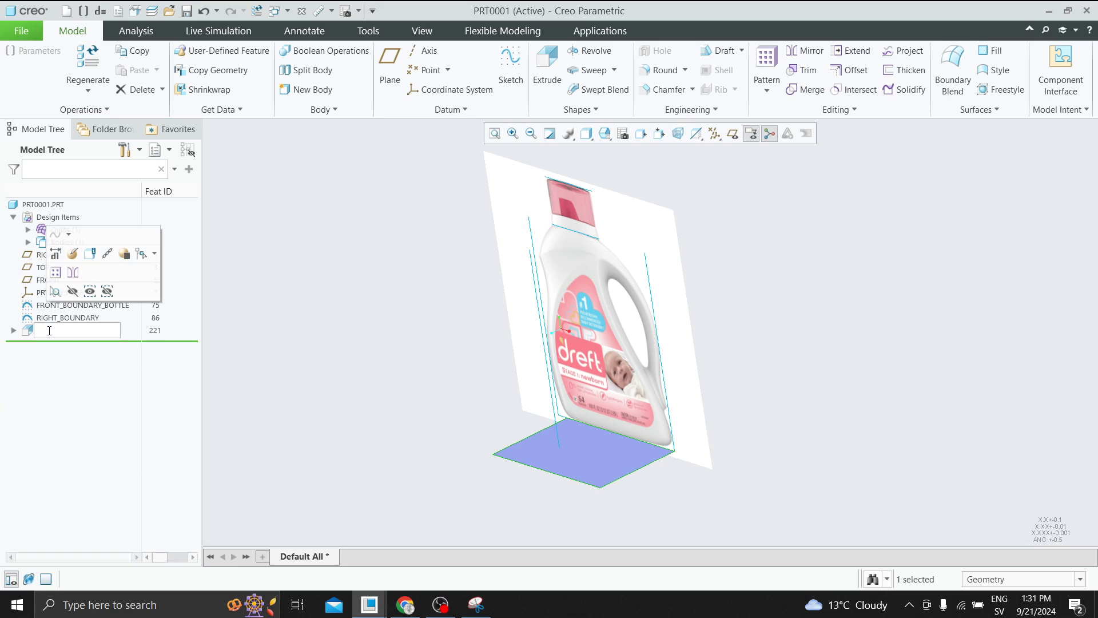
type("Bottom_datum_surface")
key("Return")
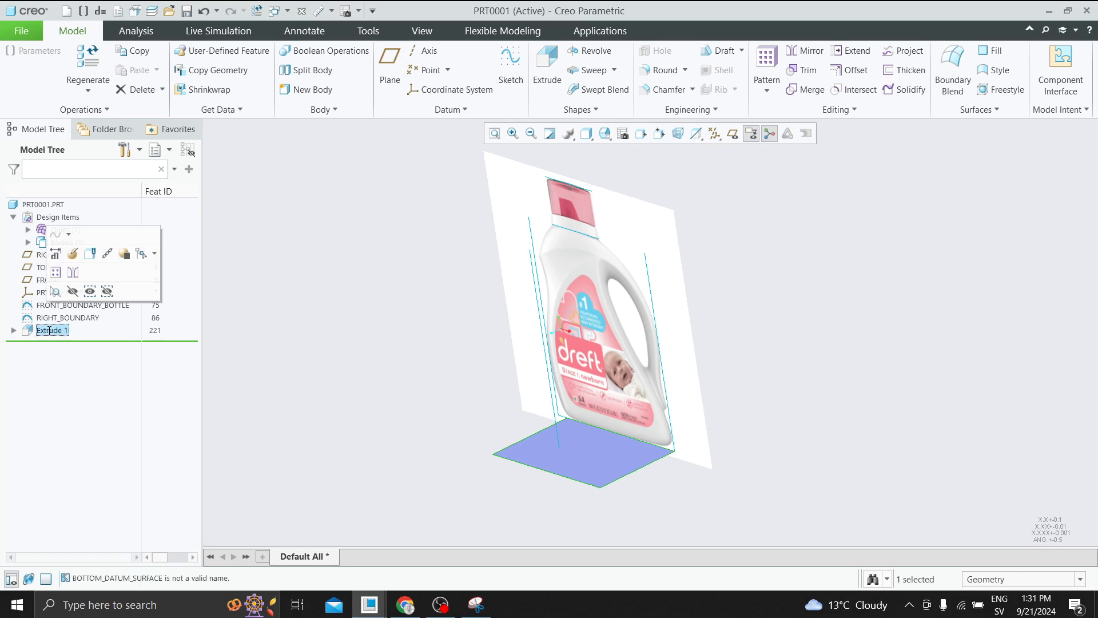
Rename the extruded base surface as BD_SURFACE and deselect it
double_click(50, 330)
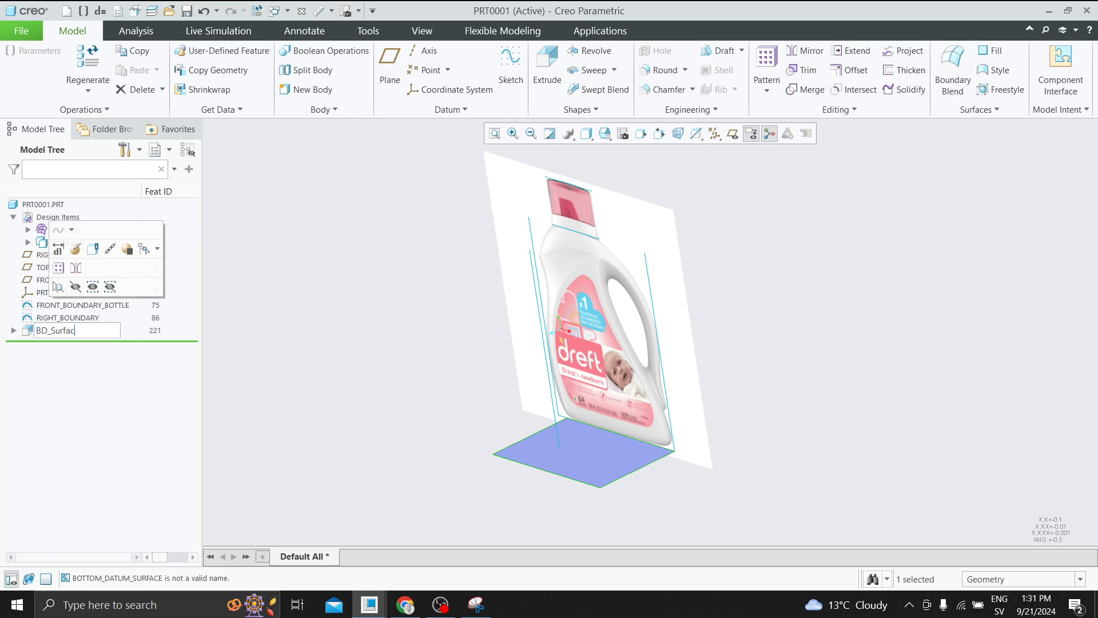
key("Return")
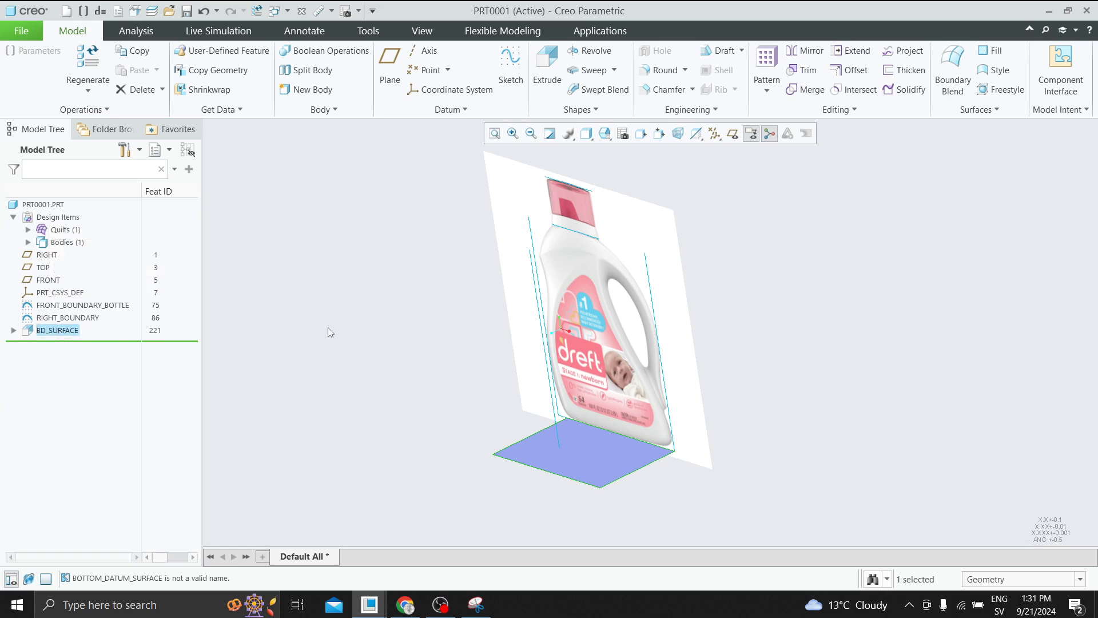
left_click(332, 326)
Start a sketch on the base surface and add both corner vertices of its bottle-side edge as references
mouse_move(568, 440)
middle_mouse_down()
mouse_move(667, 368)
mouse_move(576, 390)
mouse_move(562, 326)
mouse_move(496, 256)
mouse_move(448, 318)
mouse_move(496, 256)
mouse_move(481, 238)
middle_mouse_up()
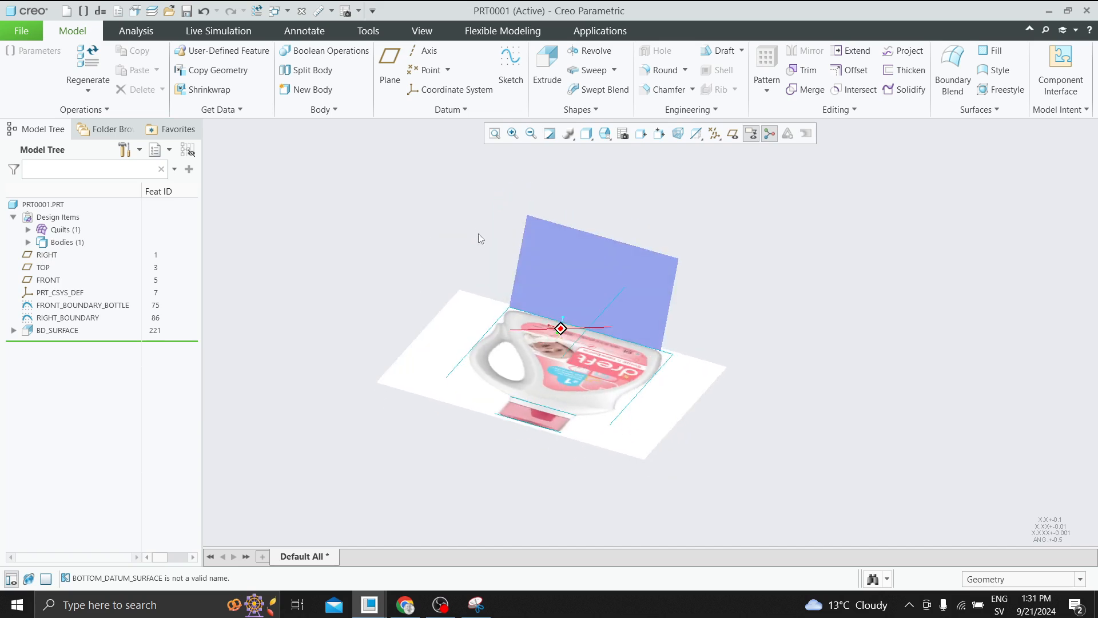
left_click(543, 225)
left_click(617, 170)
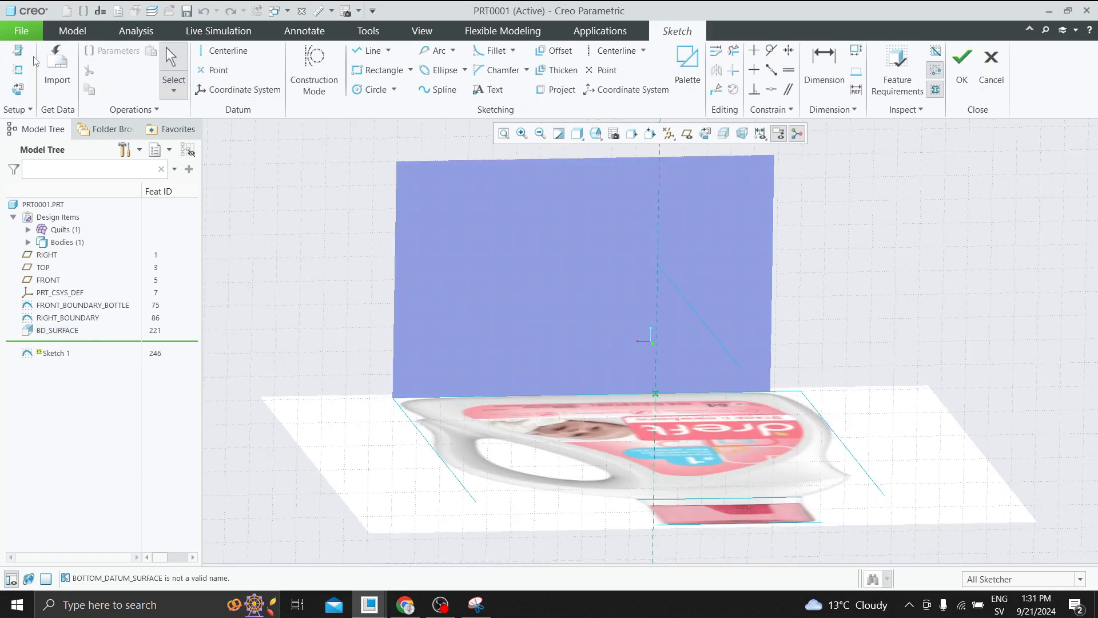
left_click(18, 70)
left_click(771, 395)
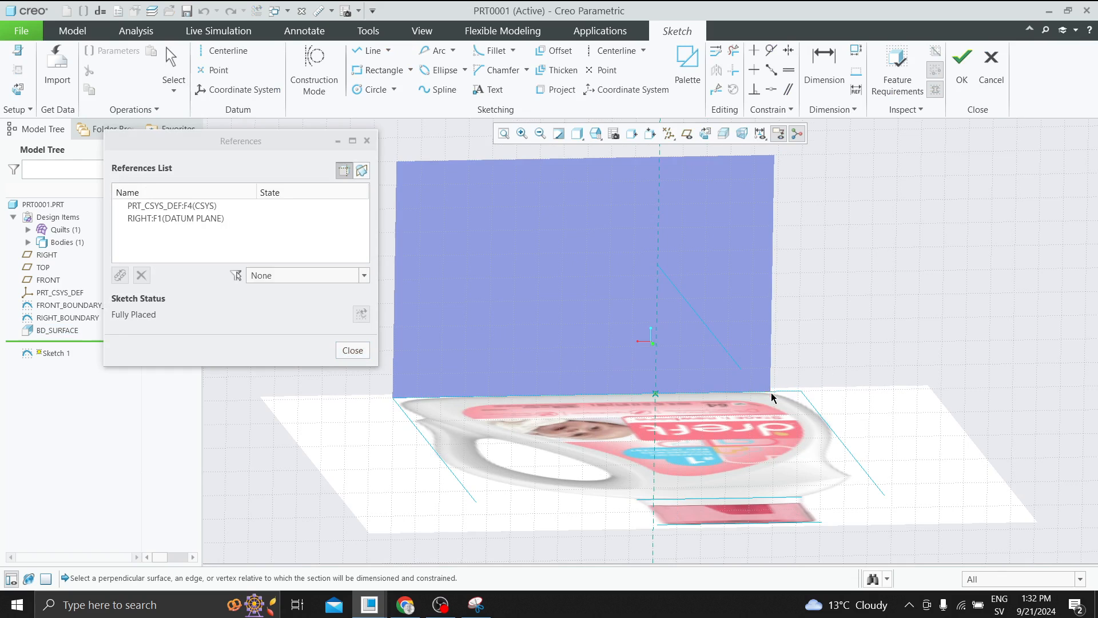
left_click(393, 398)
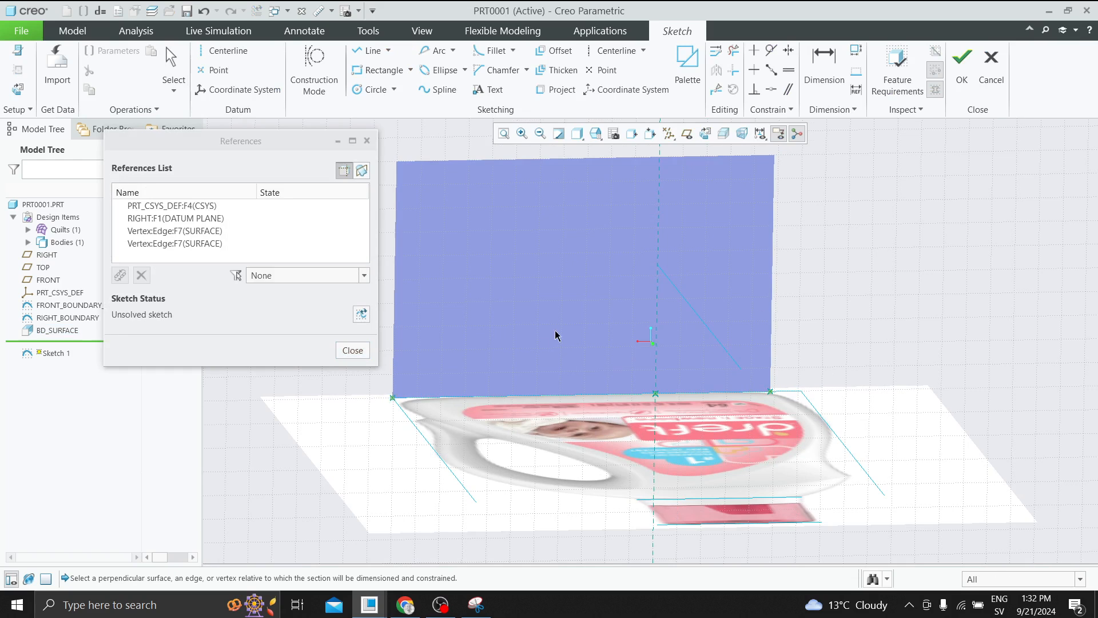
left_click(347, 353)
left_click(687, 134)
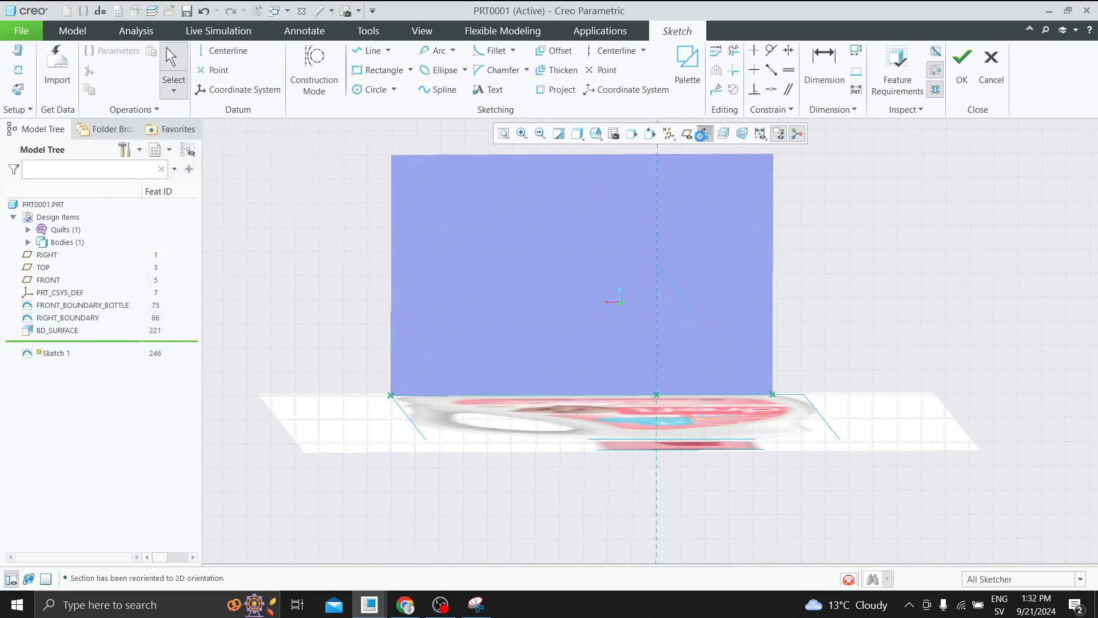
Draw a vertical centerline through the left corner, a slightly slanted one through the right corner, and a horizontal one along the bottle-side edge
left_click(220, 50)
left_click(390, 394)
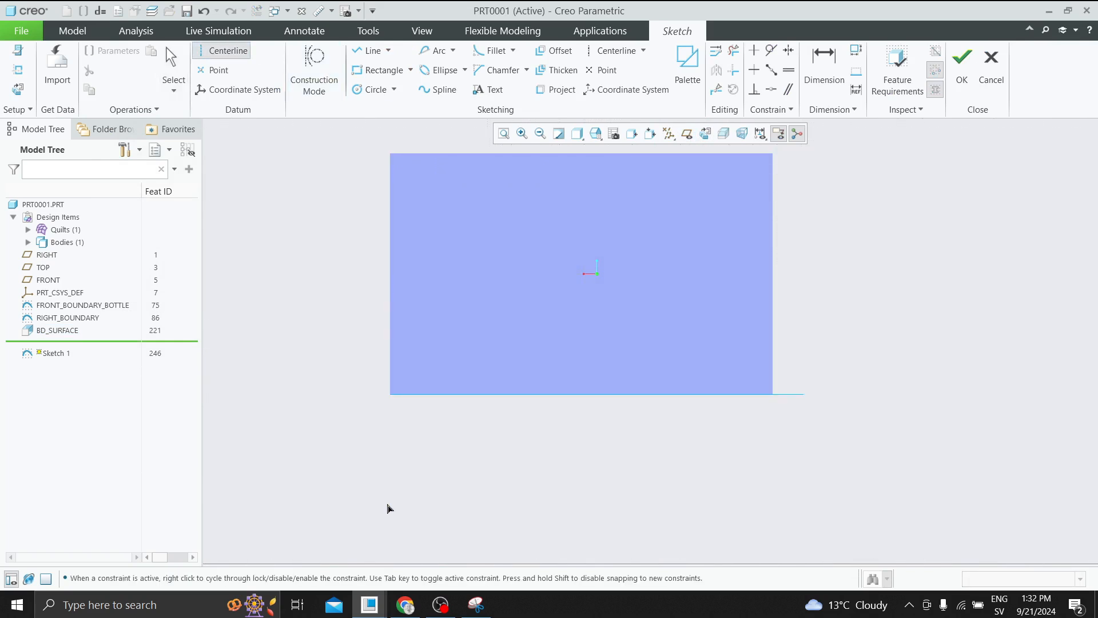
left_click(387, 507)
left_click(773, 395)
left_click(782, 522)
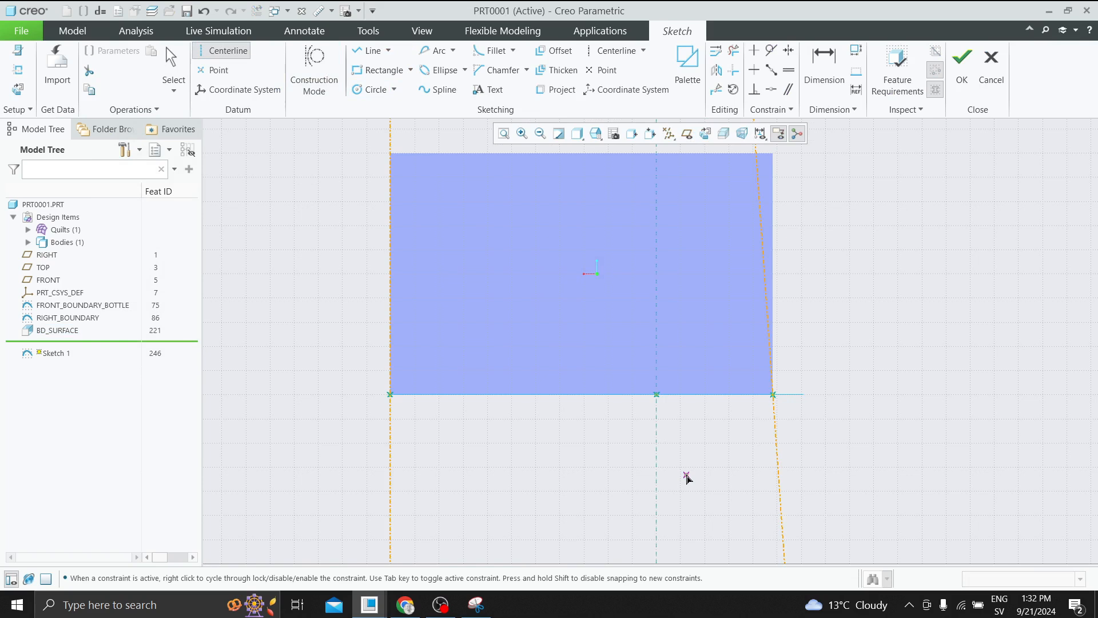
left_click(390, 395)
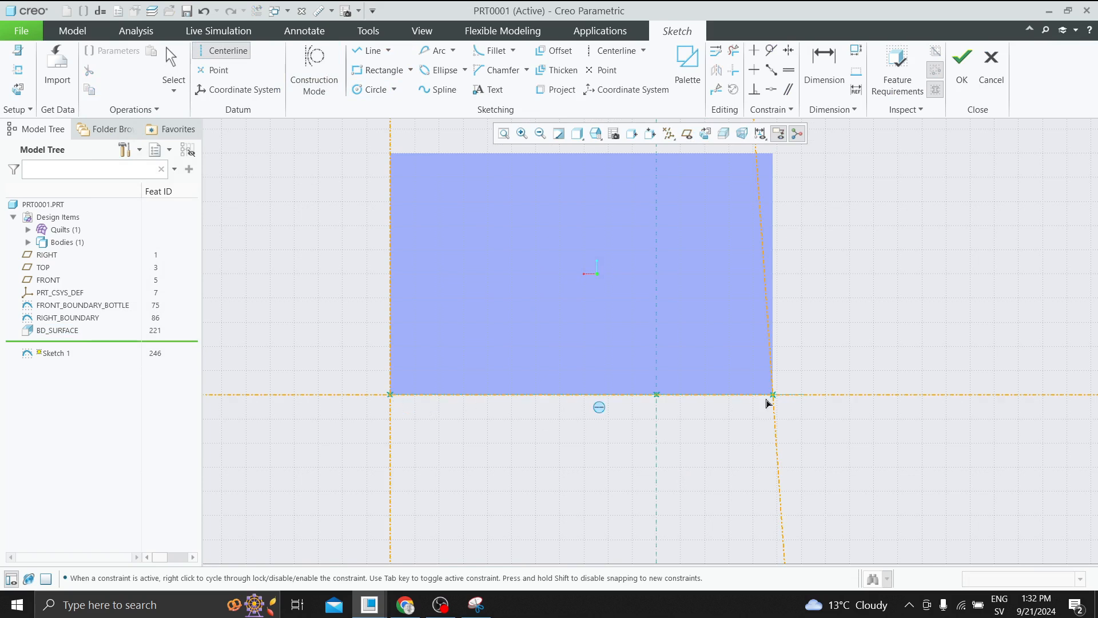
left_click(808, 395)
middle_click(801, 377)
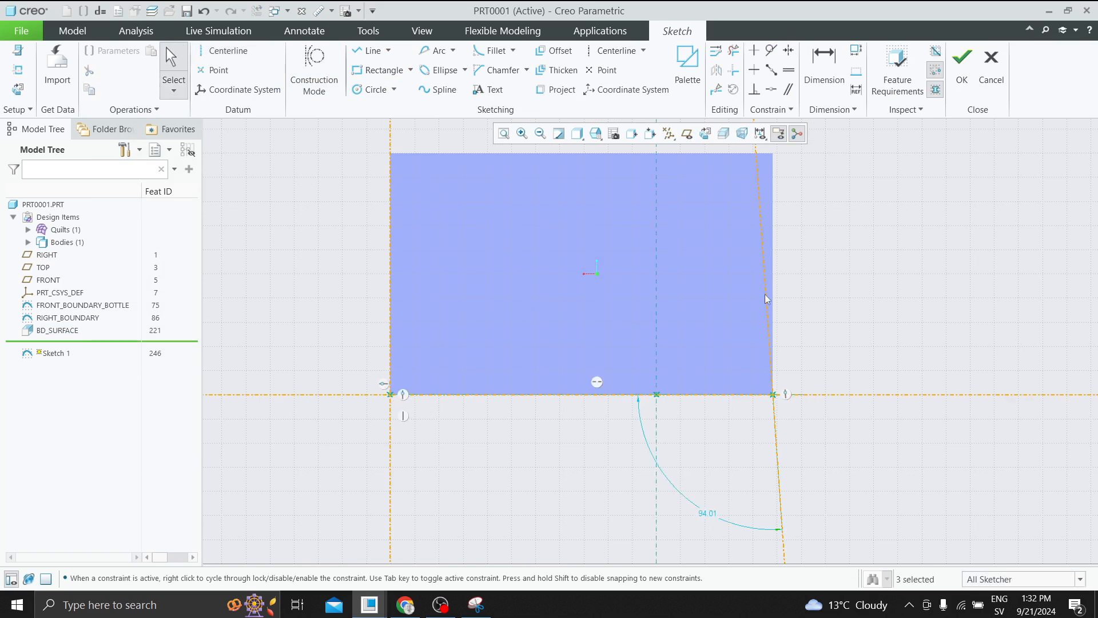
Replace the slanted centerline at the right corner with a vertical one
left_click(760, 218)
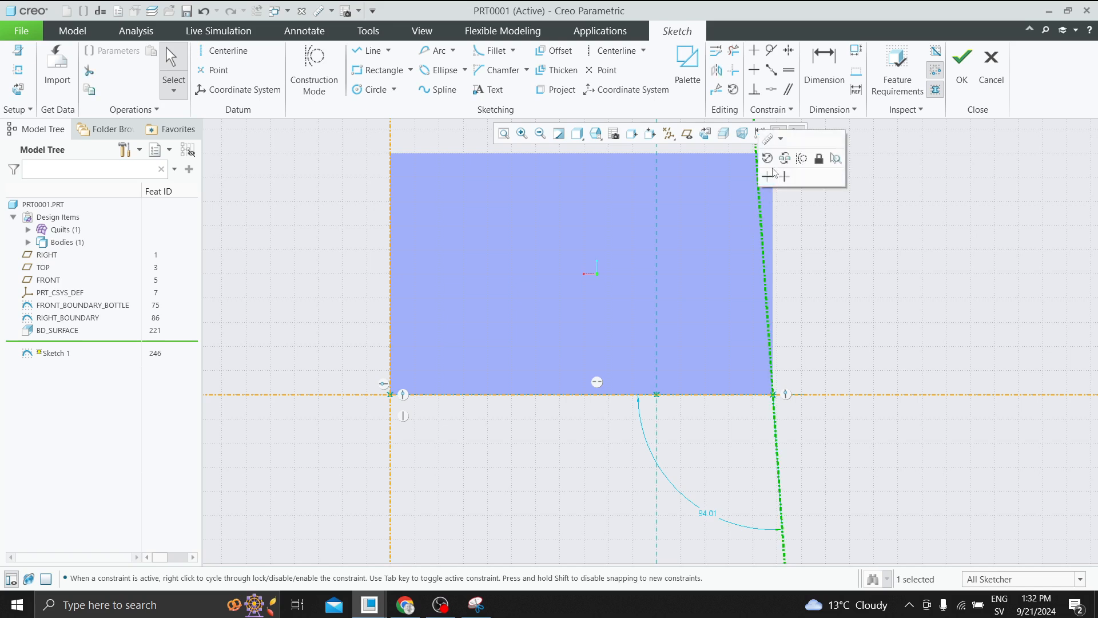
key("Delete")
scroll(624, 289, "down", 2)
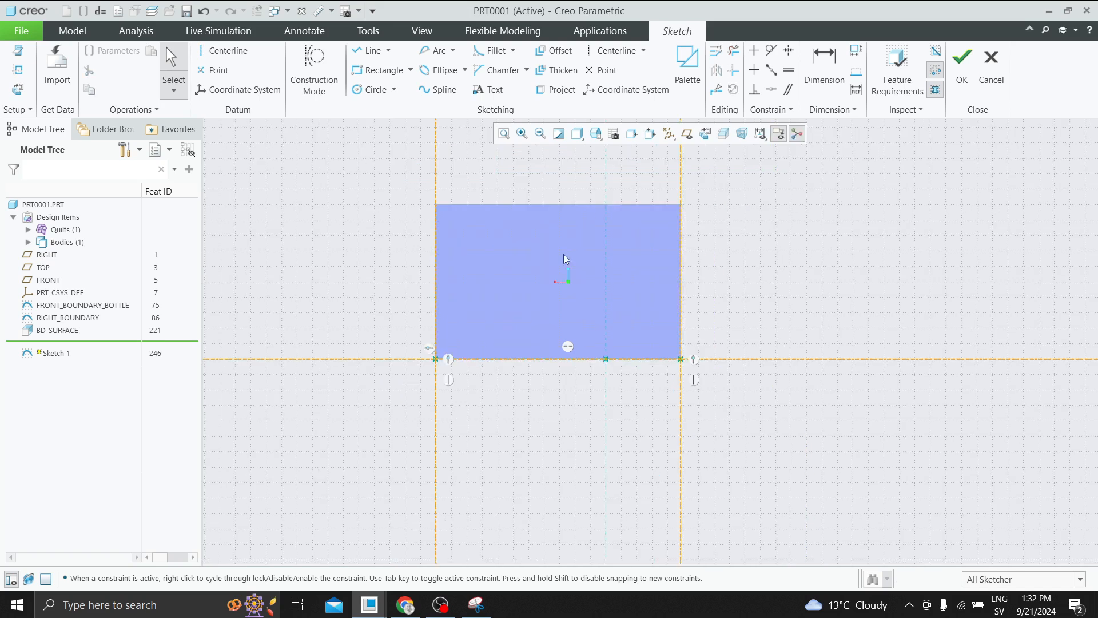
Draw a conic arc from the lower-right corner up to the vertical reference, with its chord at about 45 degrees to that reference
scroll(564, 254, "up", 2)
left_click(435, 51)
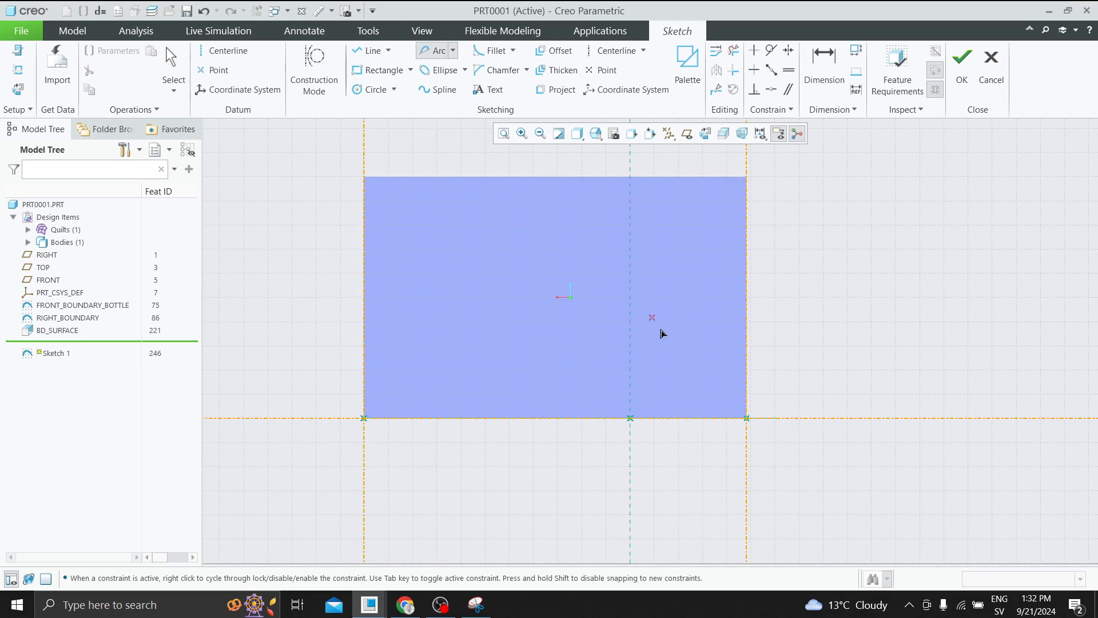
left_click(452, 50)
left_click(747, 418)
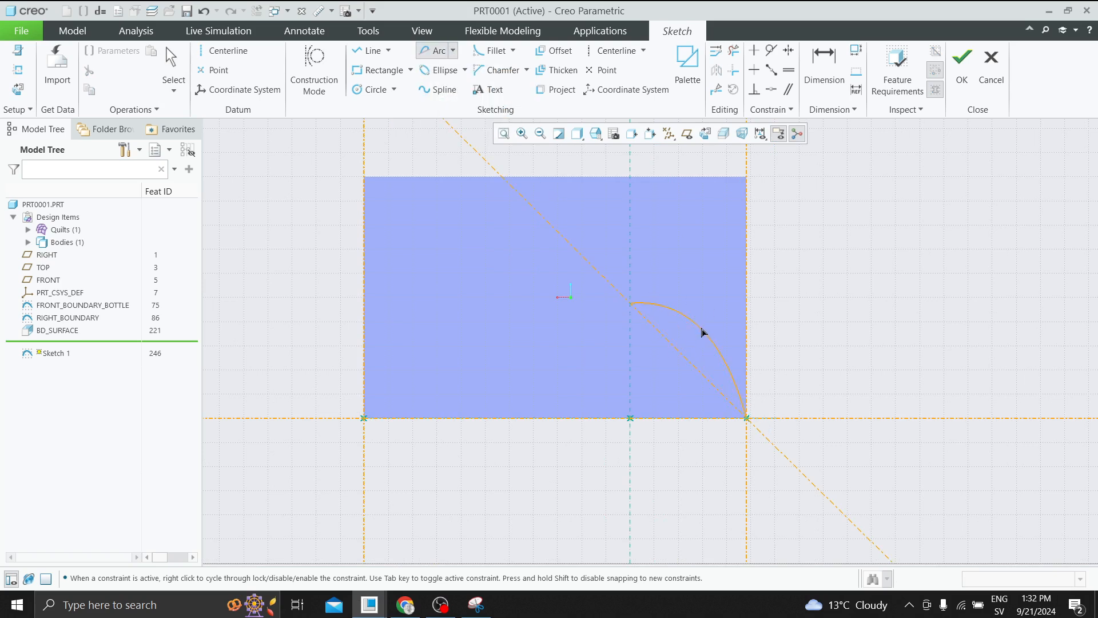
left_click(728, 332)
middle_click(727, 332)
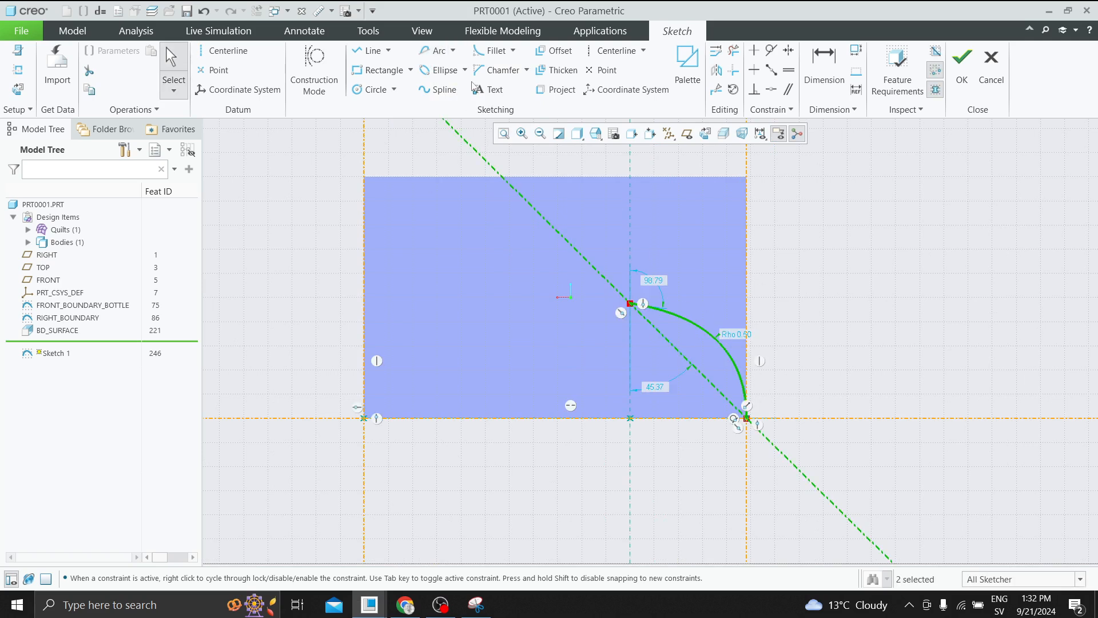
Draw a horizontal centerline through the upper endpoint of the conic arc
left_click(221, 50)
left_click(631, 303)
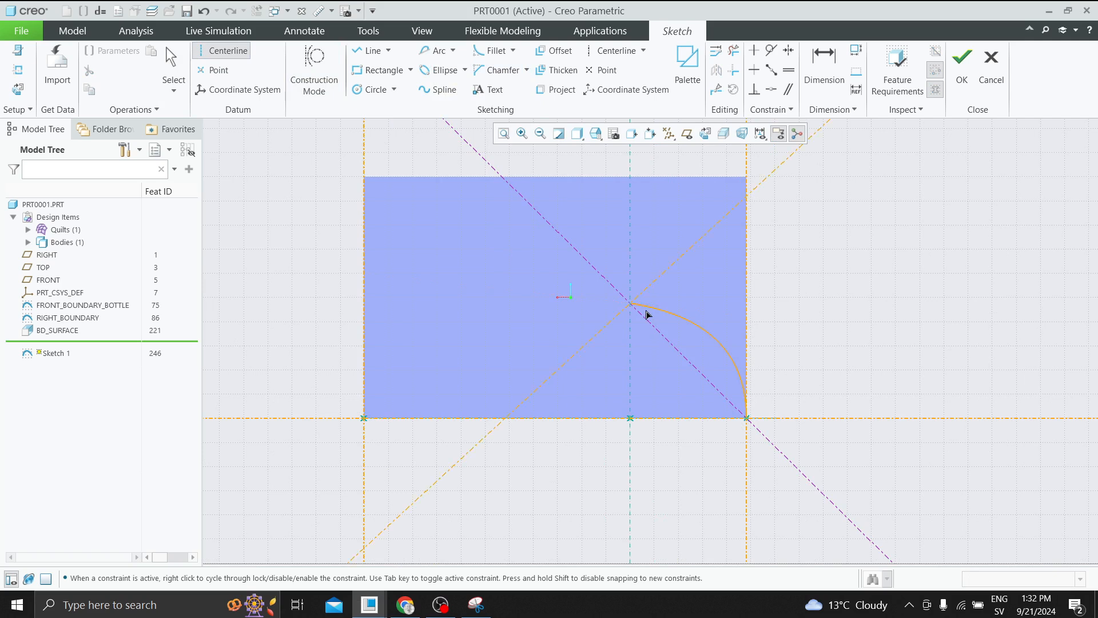
left_click(943, 296)
middle_click(943, 294)
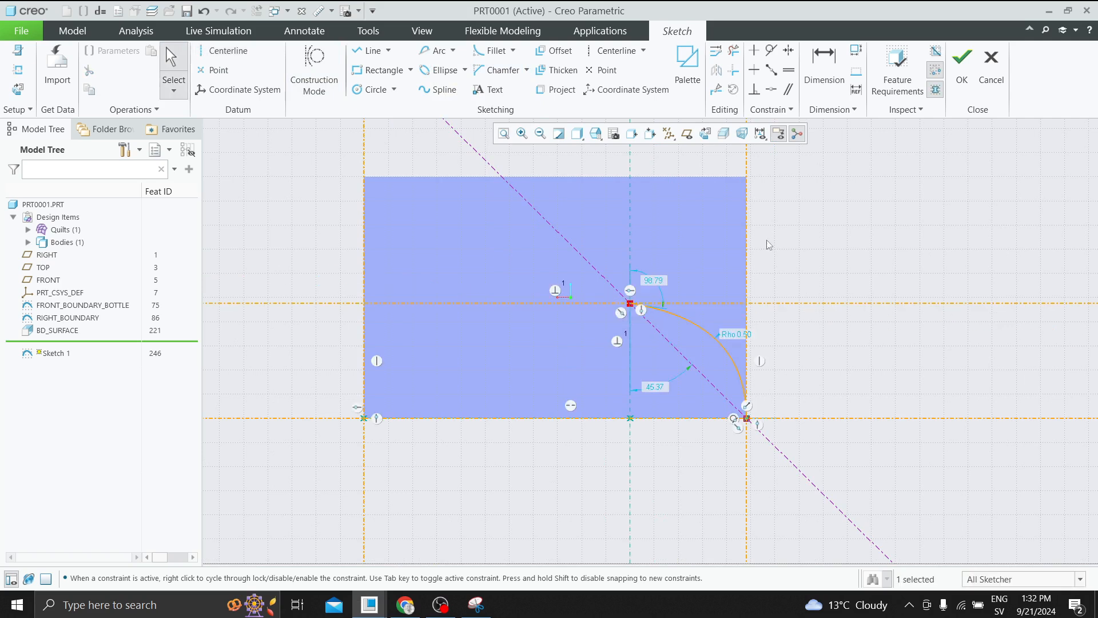
Dimension the conic arc's tangent angle at its lower-right endpoint against the horizontal centerline and set it to 90 degrees
left_click(818, 75)
scroll(667, 385, "down", 2)
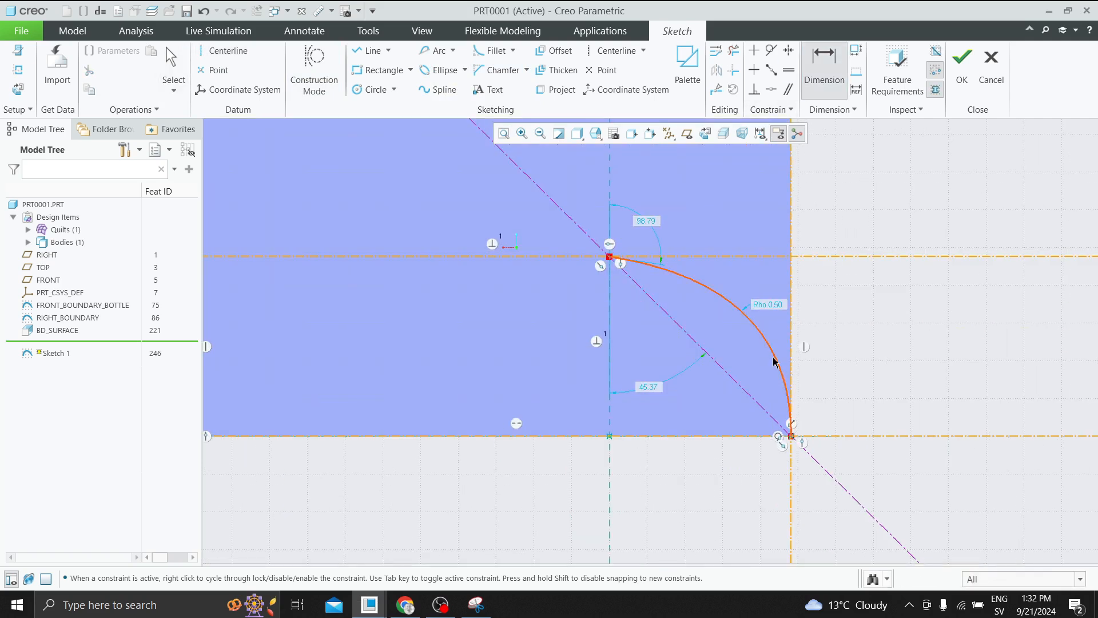
left_click(794, 438)
middle_click(824, 405)
type("9")
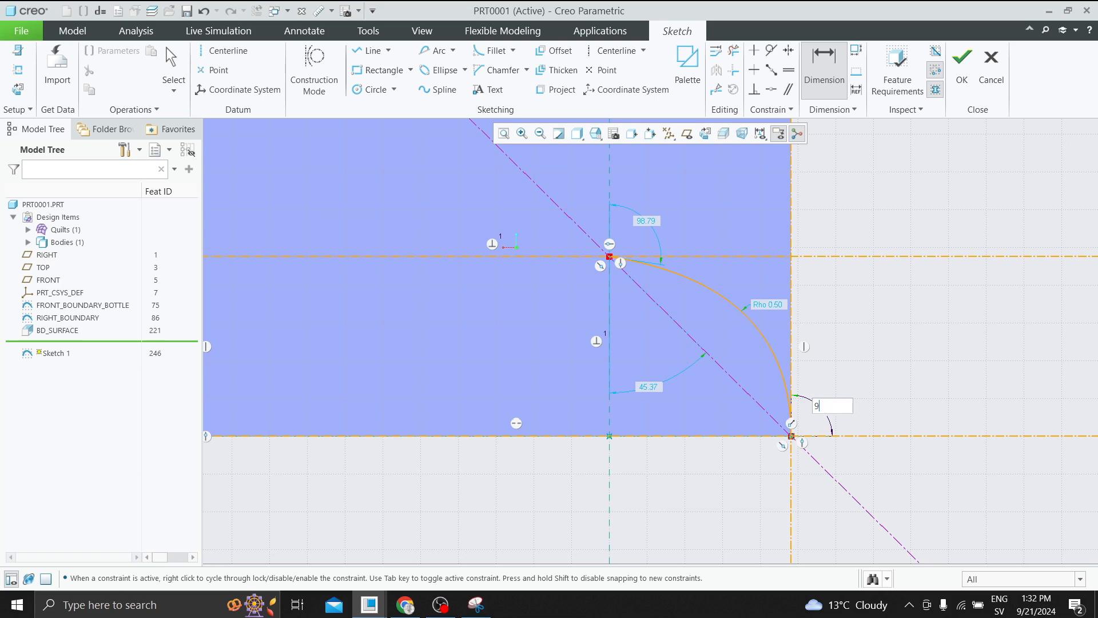
type("0")
key("Return")
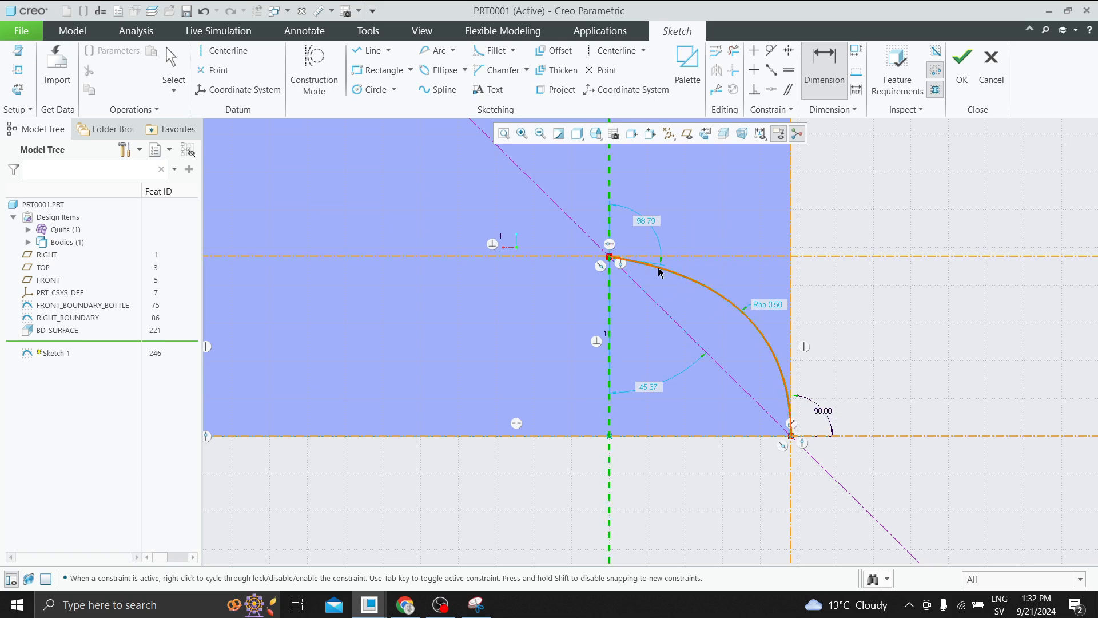
Dimension the conic arc's tangent angle at its upper endpoint against the vertical reference and set it to 82 degrees
left_click(658, 272)
left_click(609, 261)
middle_click(631, 319)
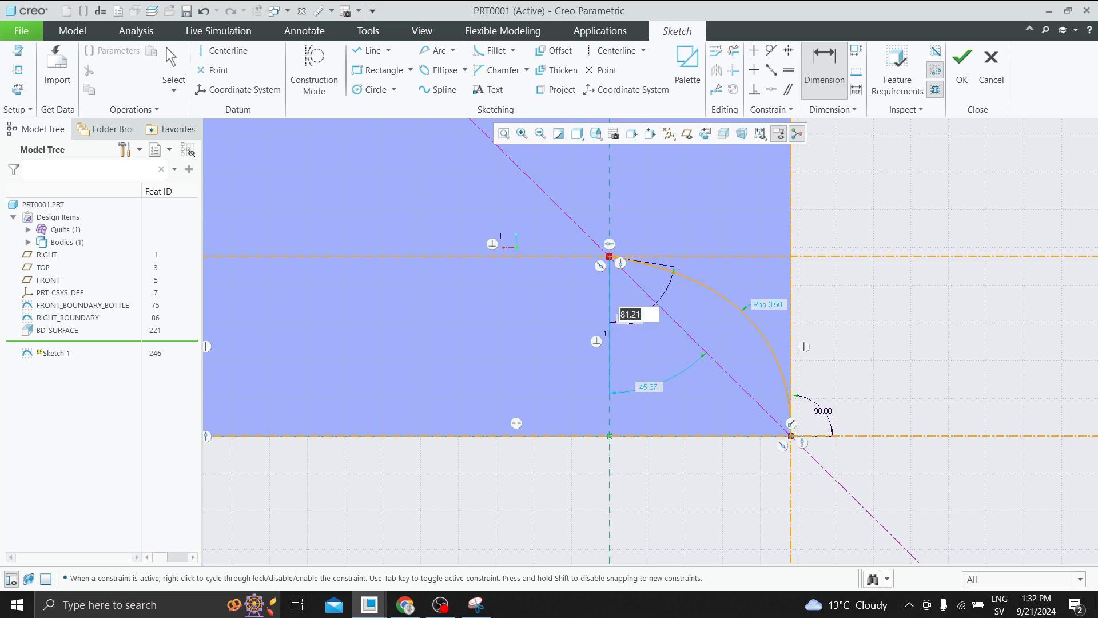
type("82")
key("Return")
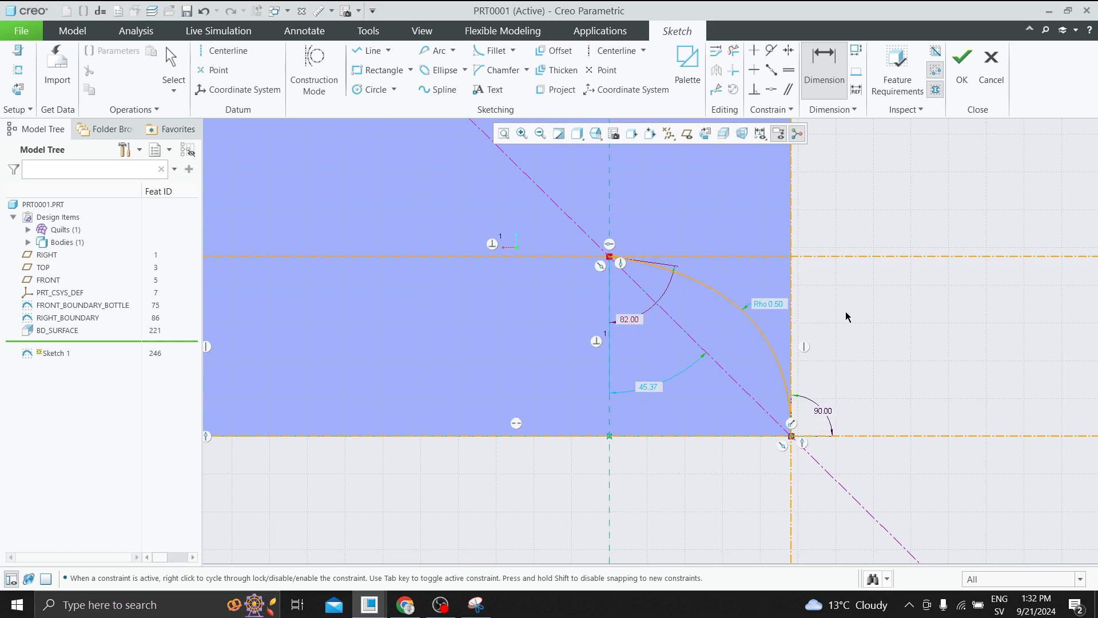
double_click(778, 308)
left_click(885, 305)
left_click(771, 304)
left_click(765, 304)
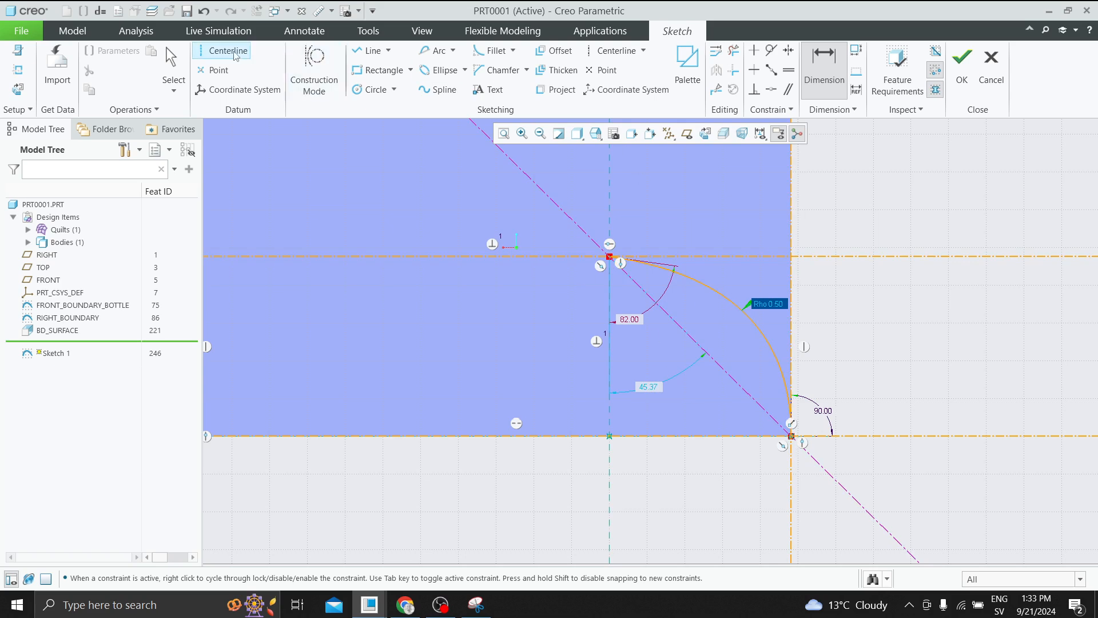
Draw a loose slanted practice line inside the surface and shift its lower endpoint toward the vertical reference
left_click(371, 50)
left_click(314, 298)
left_click(408, 382)
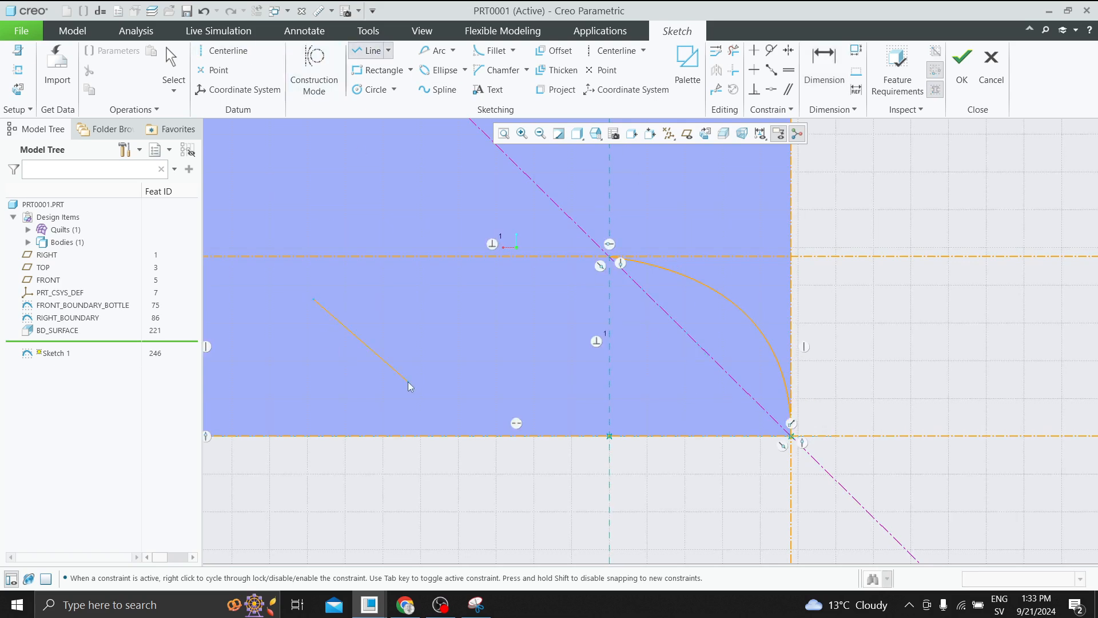
middle_click(408, 382)
middle_click(401, 366)
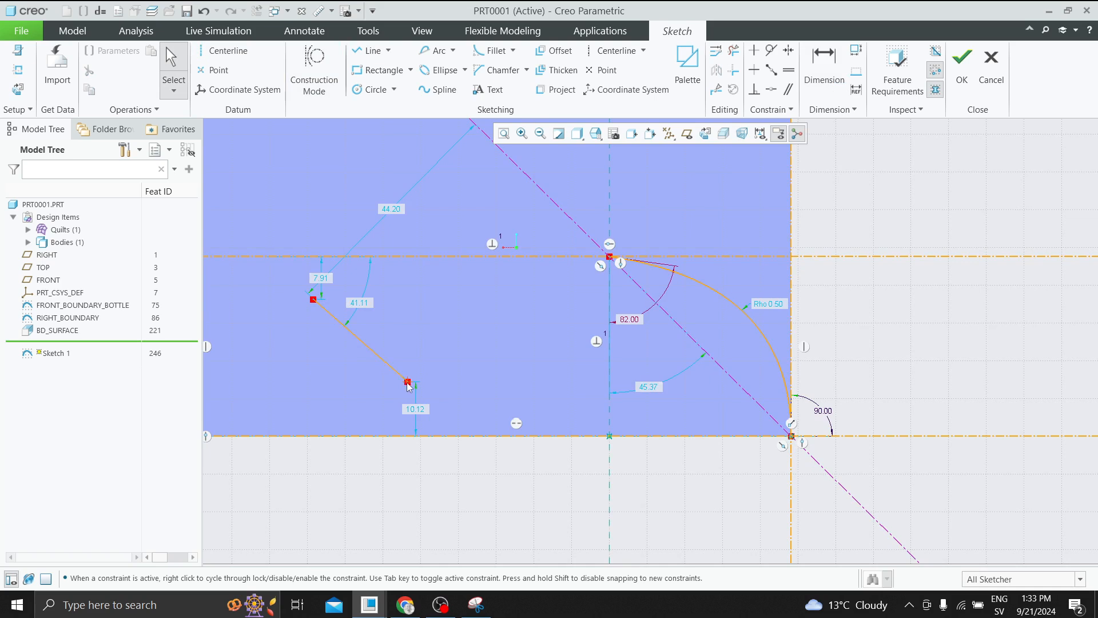
mouse_move(407, 381)
left_mouse_down()
mouse_move(452, 399)
mouse_move(449, 473)
mouse_move(477, 370)
left_mouse_up()
Convert the height dimension between the practice line's lower endpoint and the base line to strong, accepting 12.56
left_click(490, 402)
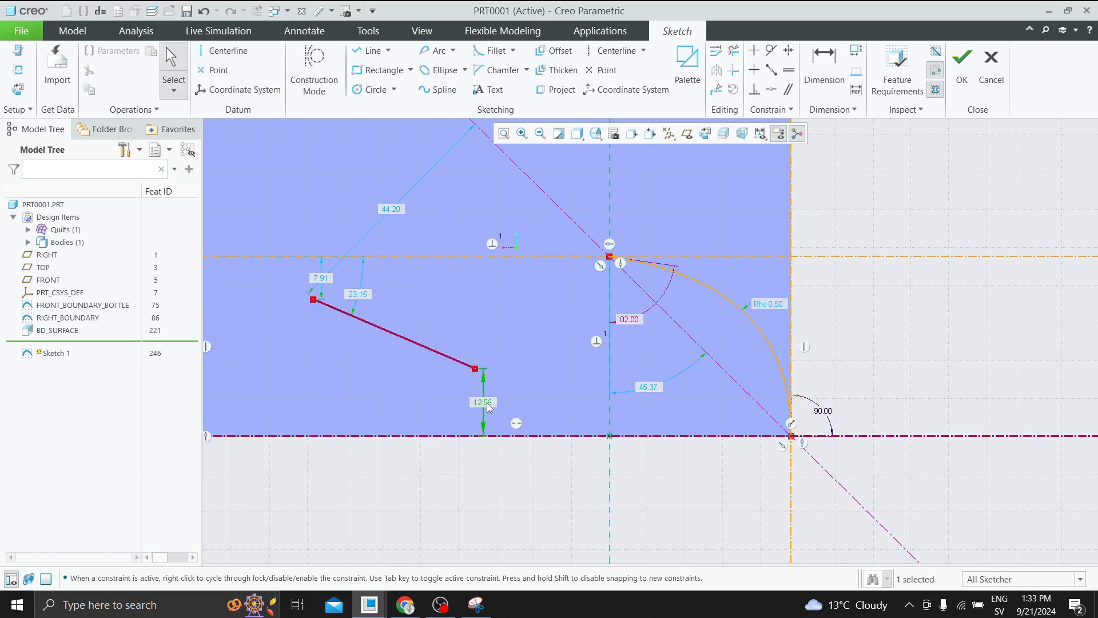
left_click(147, 114)
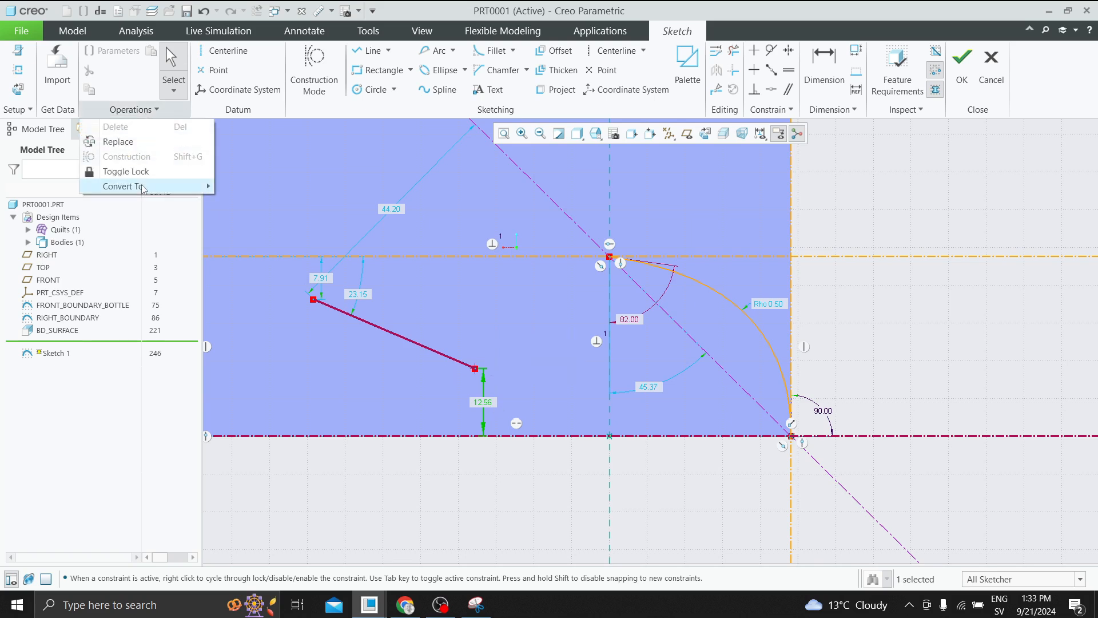
mouse_move(146, 187)
left_click(261, 190)
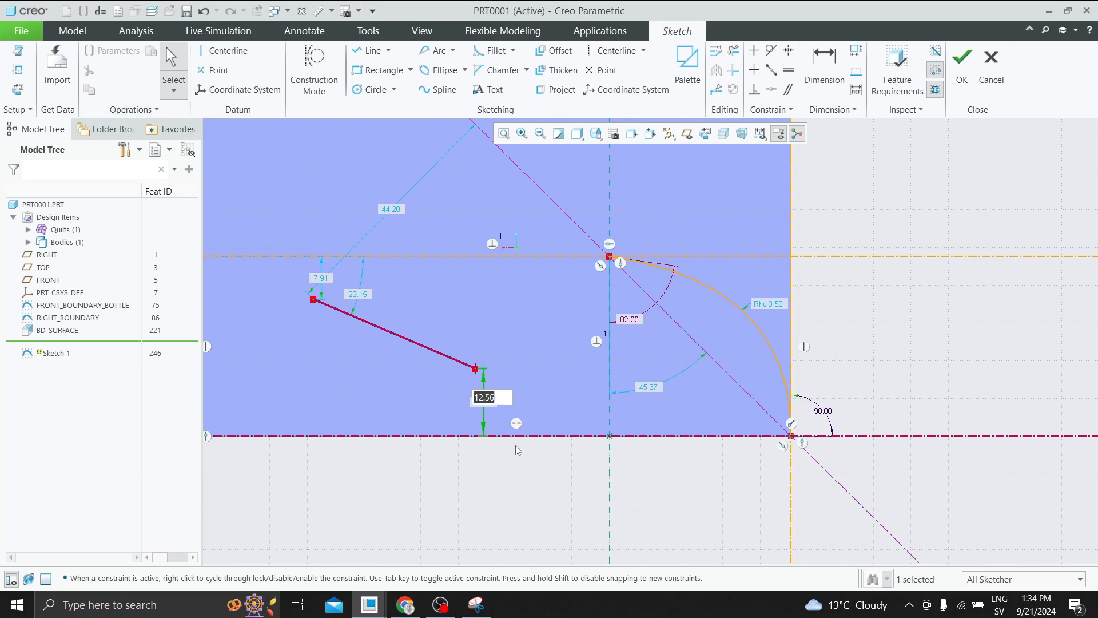
key("Return")
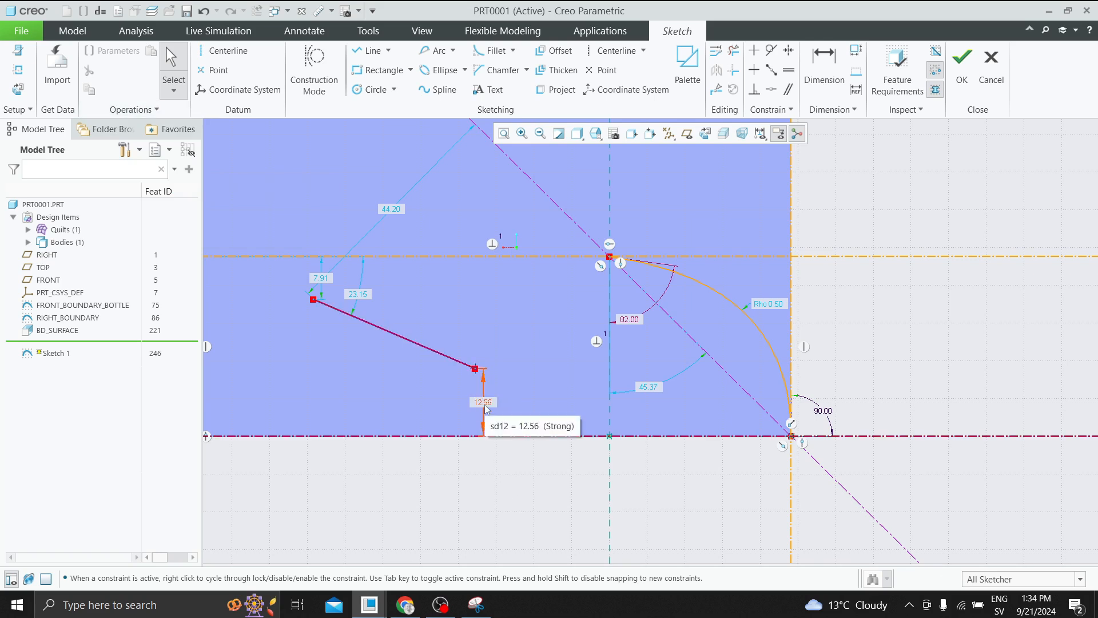
Make the practice line's angle dimension strong by accepting 23.15 degrees, and delete the line
left_click(360, 303)
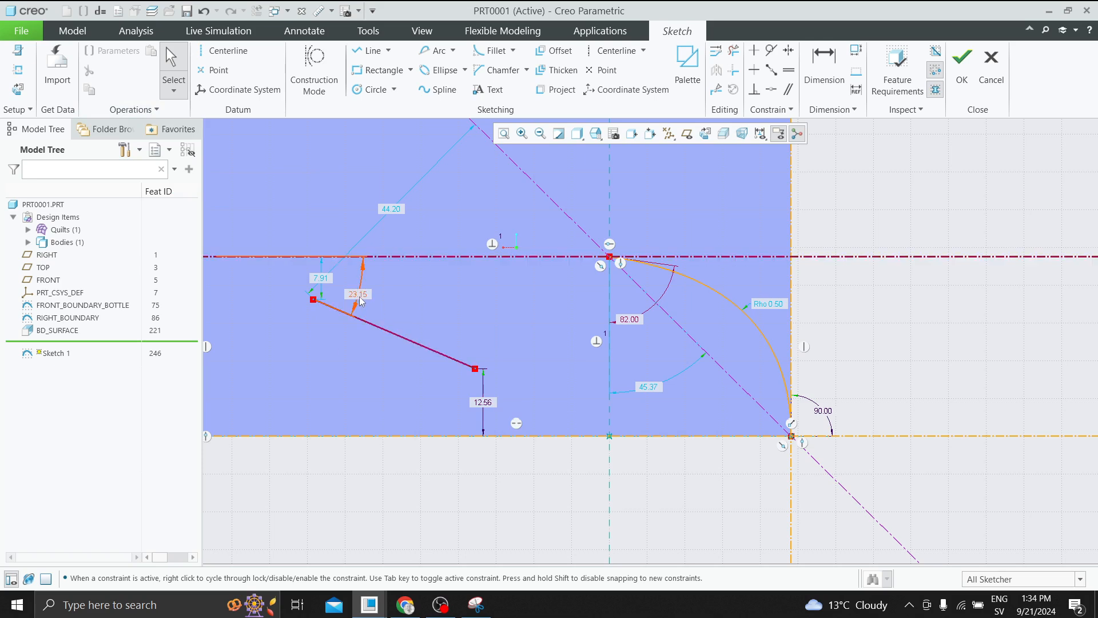
double_click(359, 294)
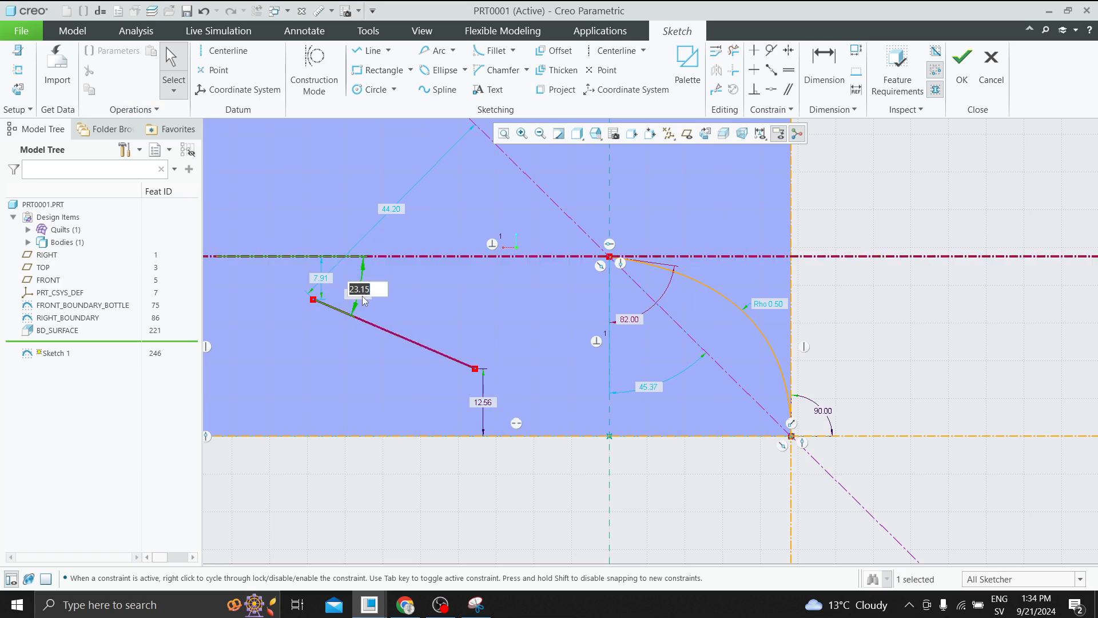
key("Return")
left_click(408, 479)
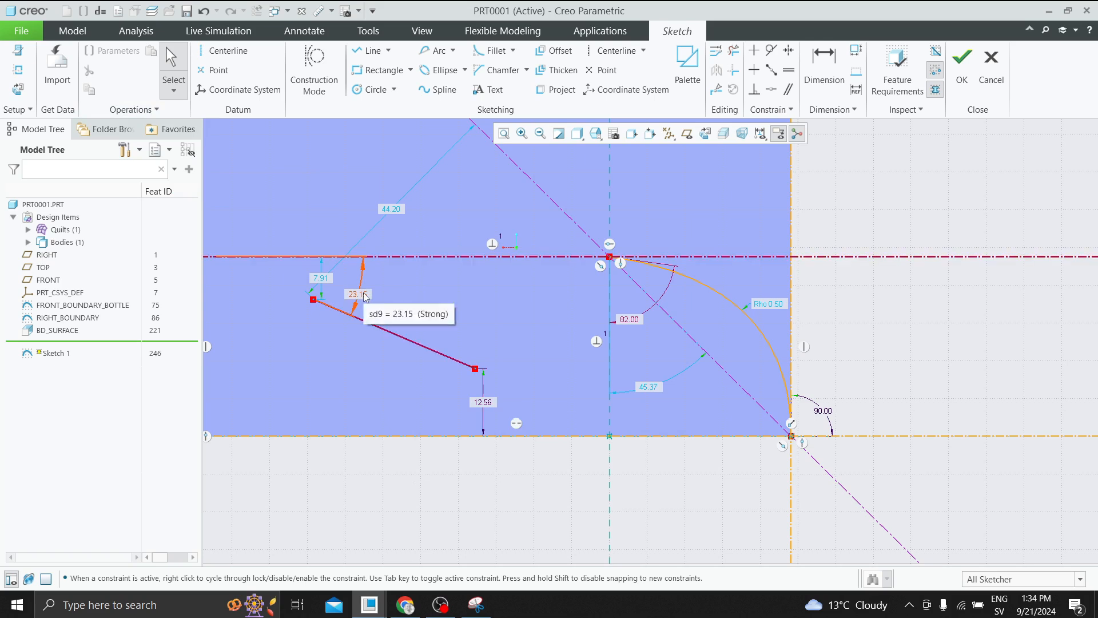
left_click(396, 336)
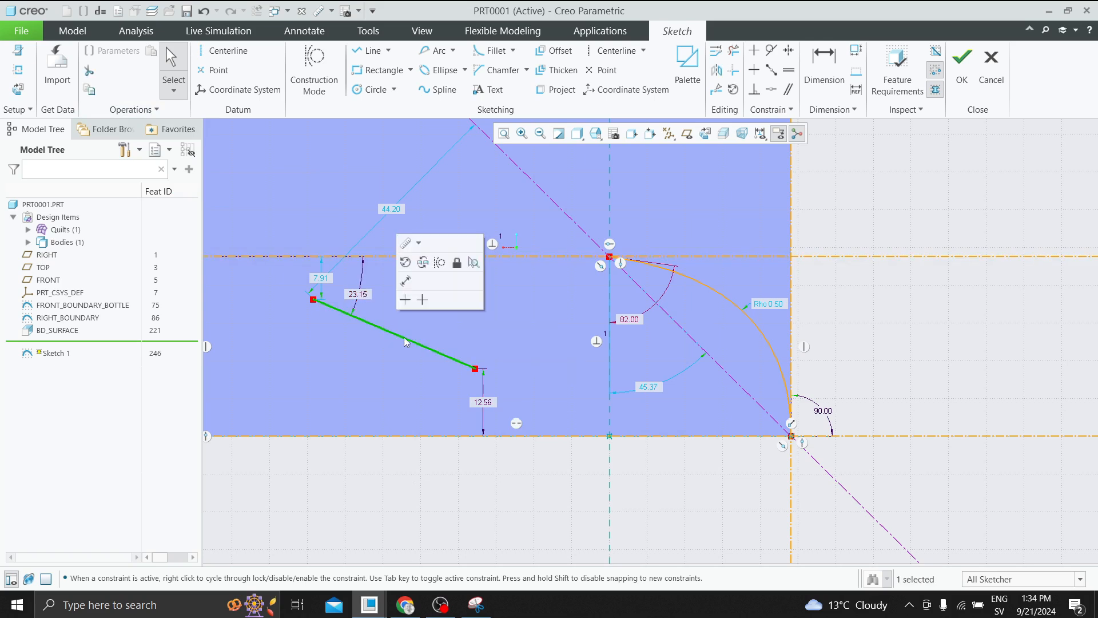
key("Delete")
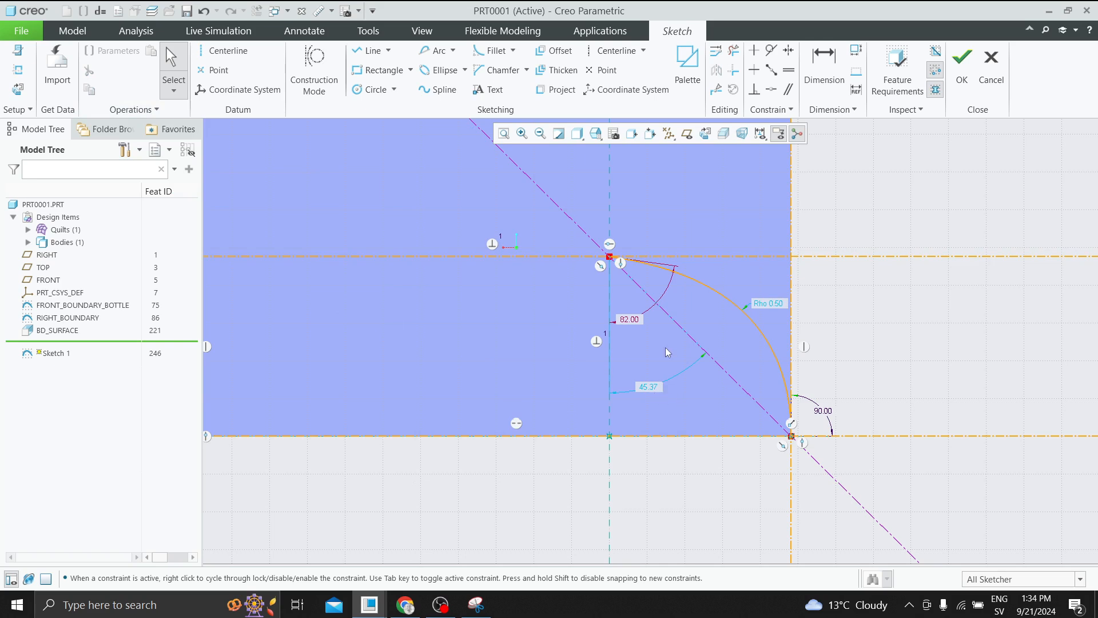
Dimension the height of the conic arc's upper endpoint above the base line and set it to 28.5
left_click(825, 63)
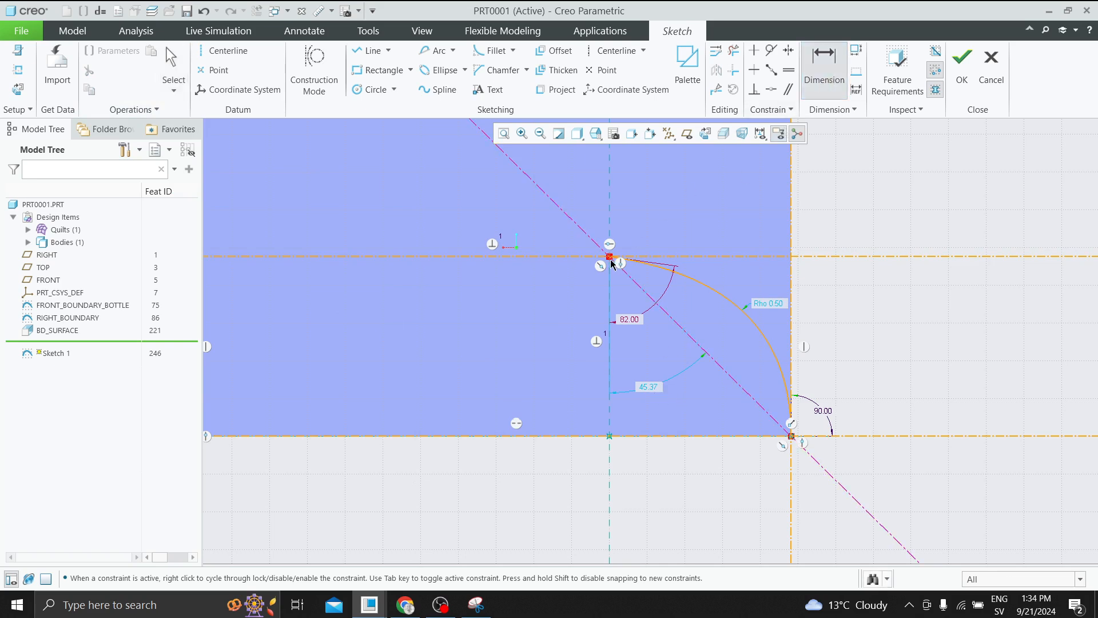
left_click(578, 436)
middle_click(527, 371)
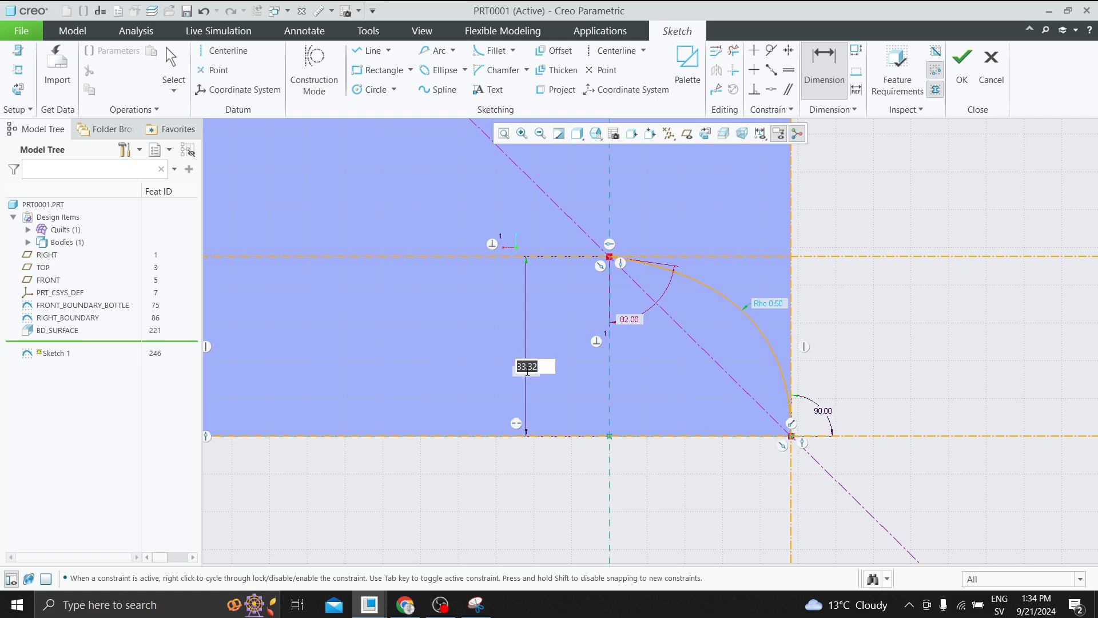
type("28.5")
key("Return")
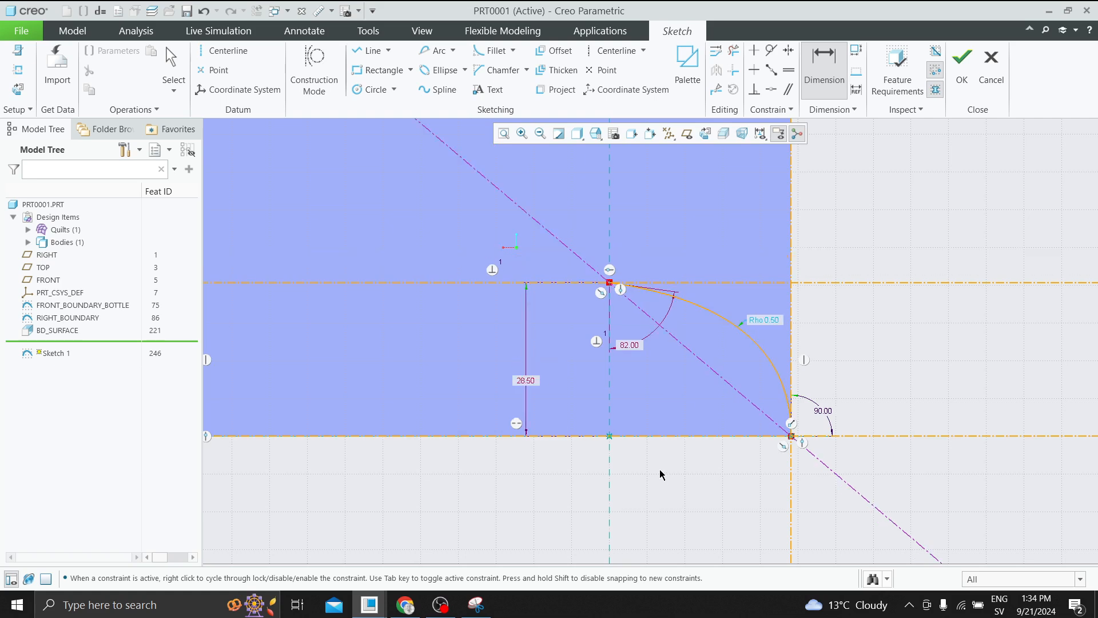
Convert the conic arc's rho dimension to a strong dimension
left_click(775, 321)
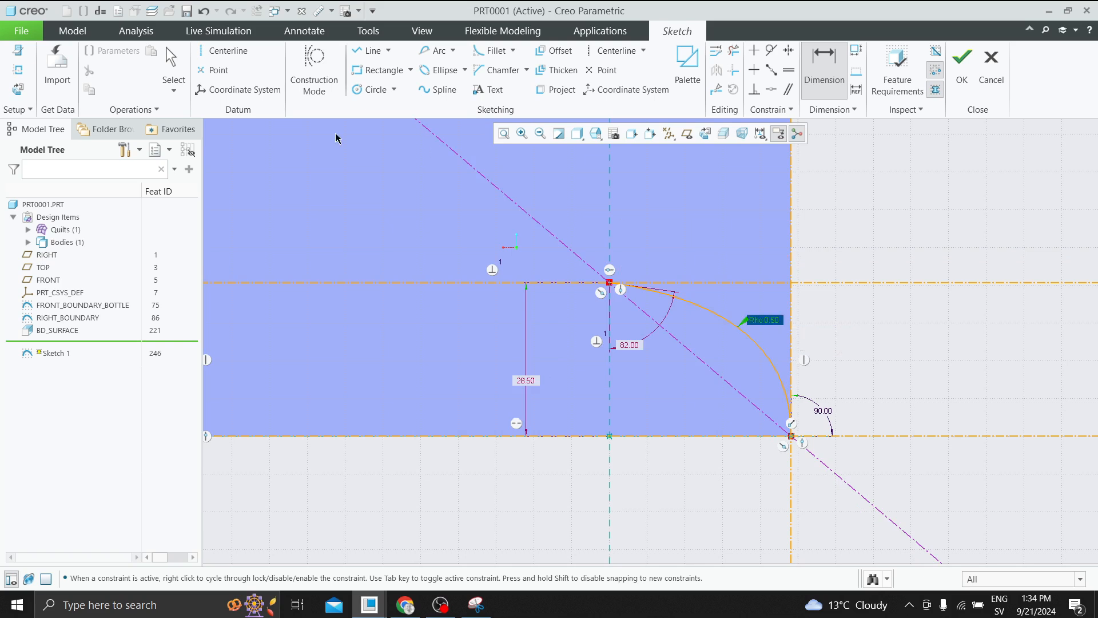
left_click(131, 109)
mouse_move(150, 187)
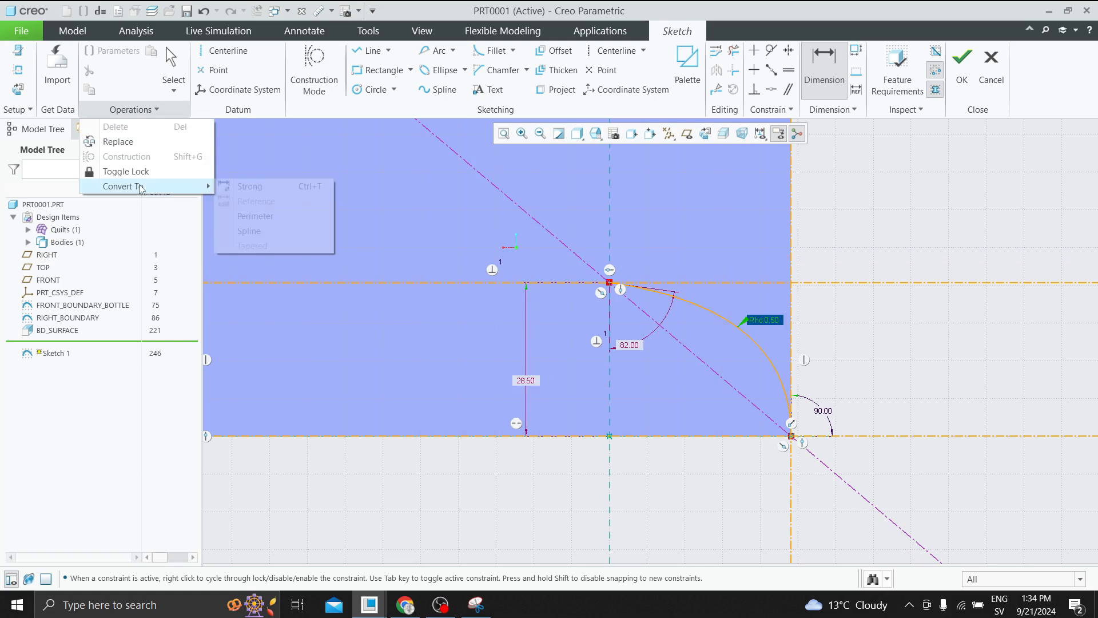
left_click(268, 187)
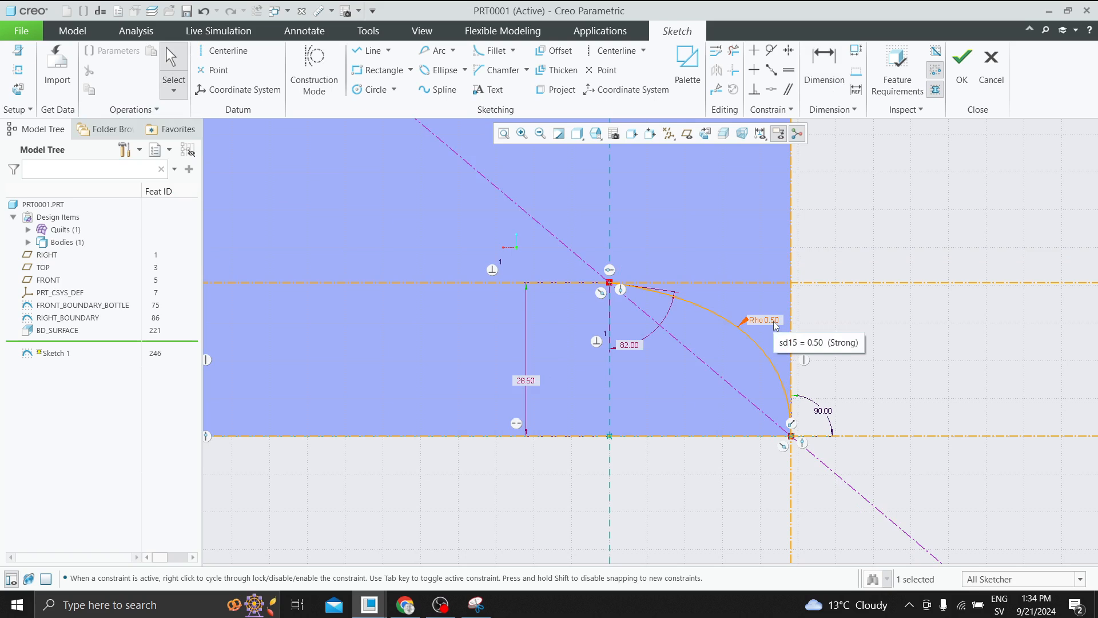
left_click(563, 483)
Draw a four-point spline from the surface's lower-left corner through two interior points to the conic arc's upper endpoint
scroll(699, 428, "down", 2)
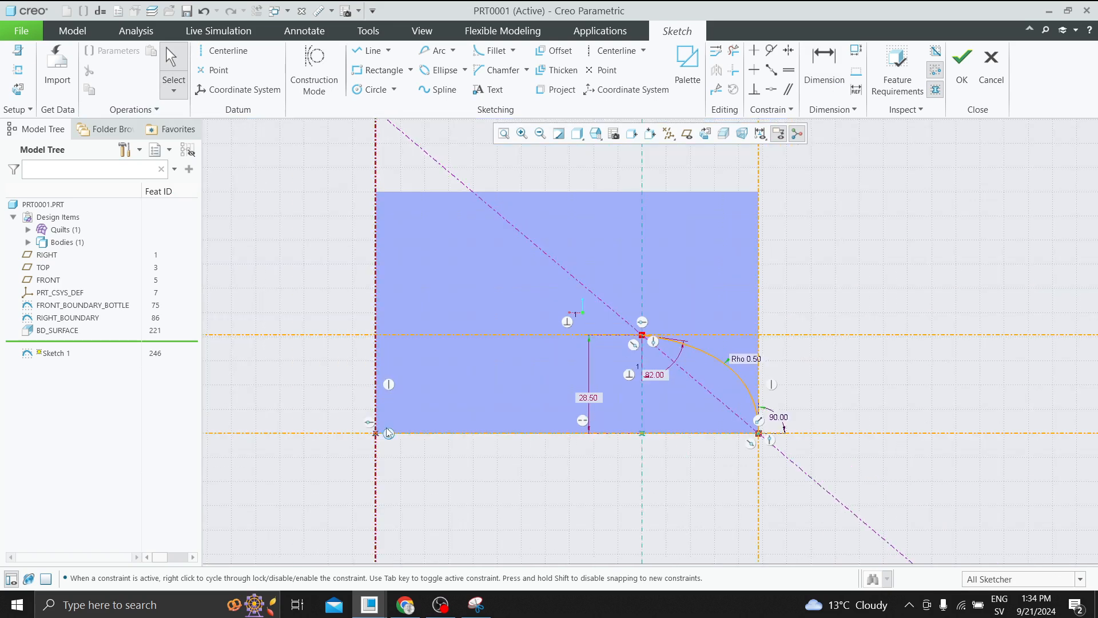
scroll(369, 435, "up", 2)
left_click(441, 90)
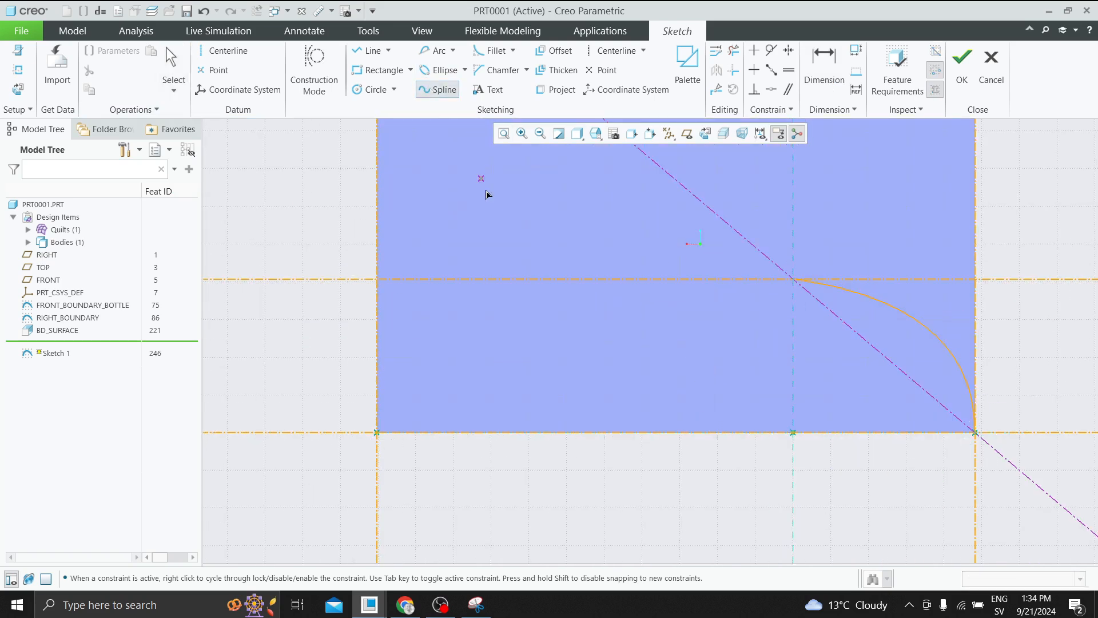
left_click(377, 433)
left_click(483, 367)
left_click(599, 325)
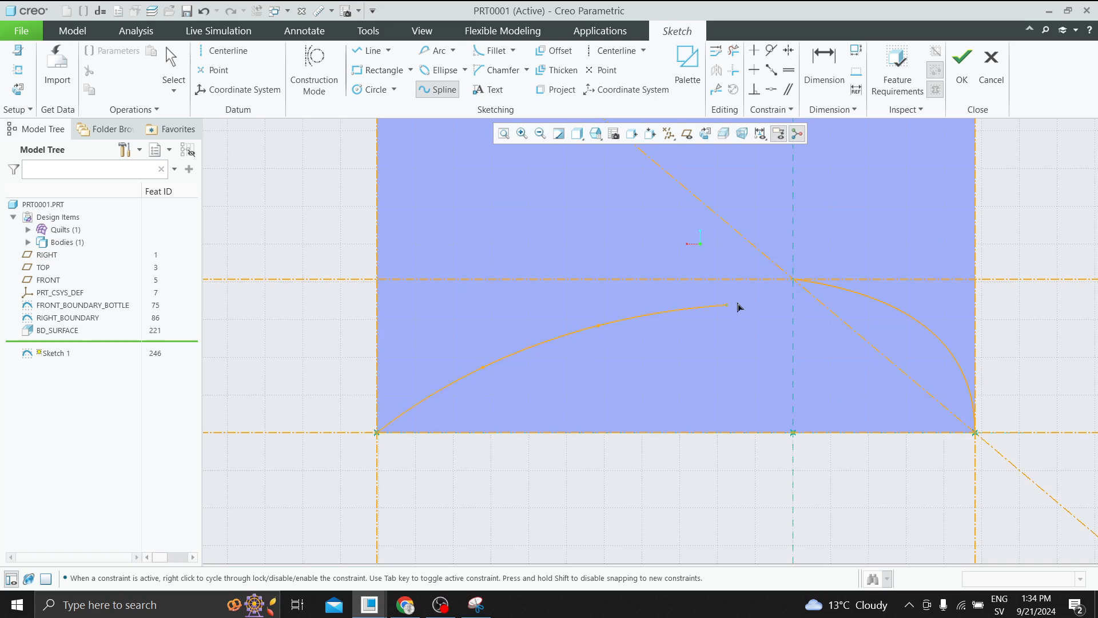
left_click(793, 280)
middle_click(785, 308)
middle_click(785, 308)
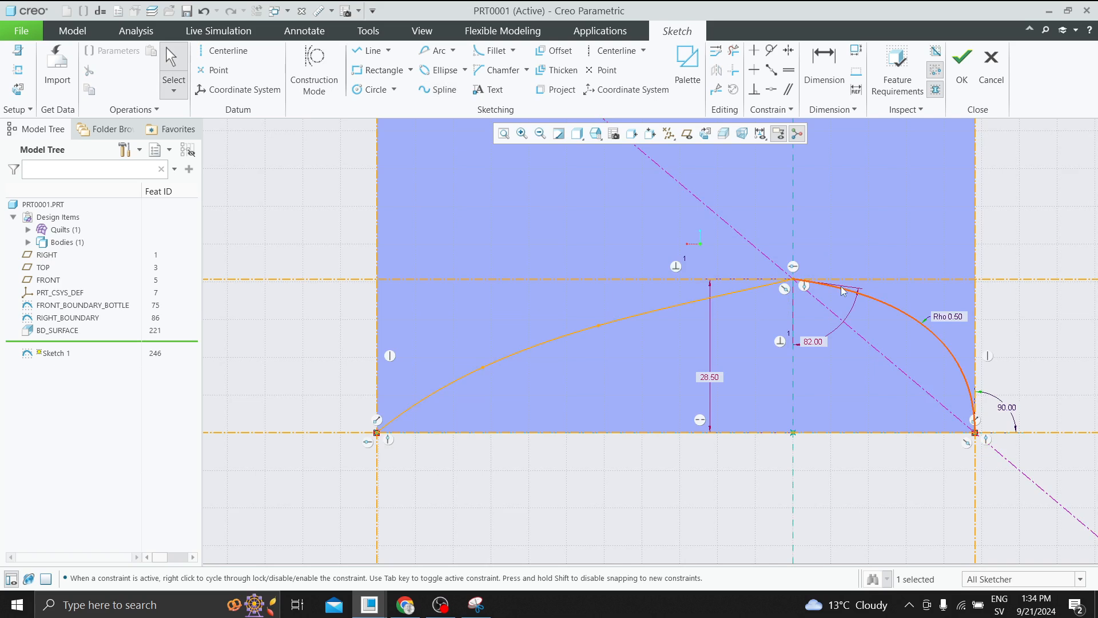
Constrain the spline to be tangent to the conic arc at their shared endpoint
left_click(771, 286, "ctrl")
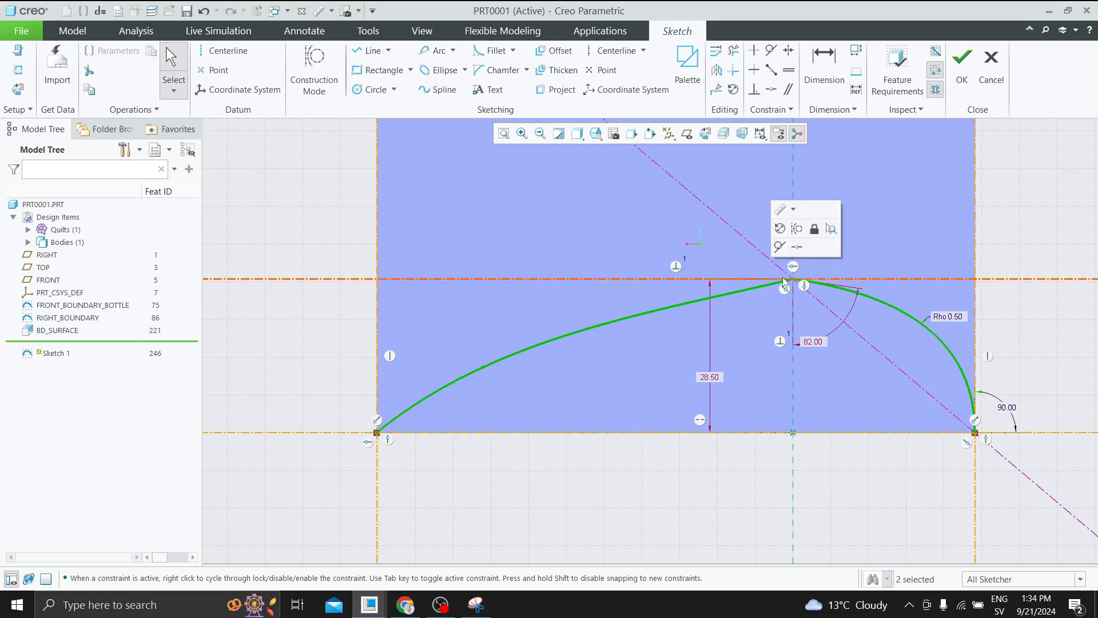
left_click(778, 245)
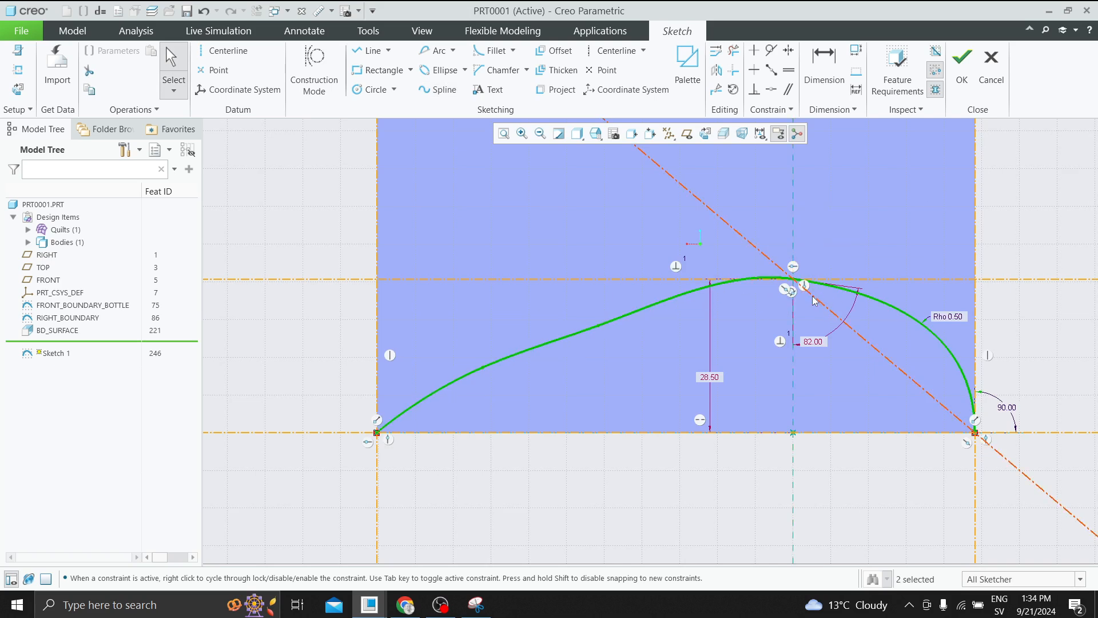
left_click(554, 493)
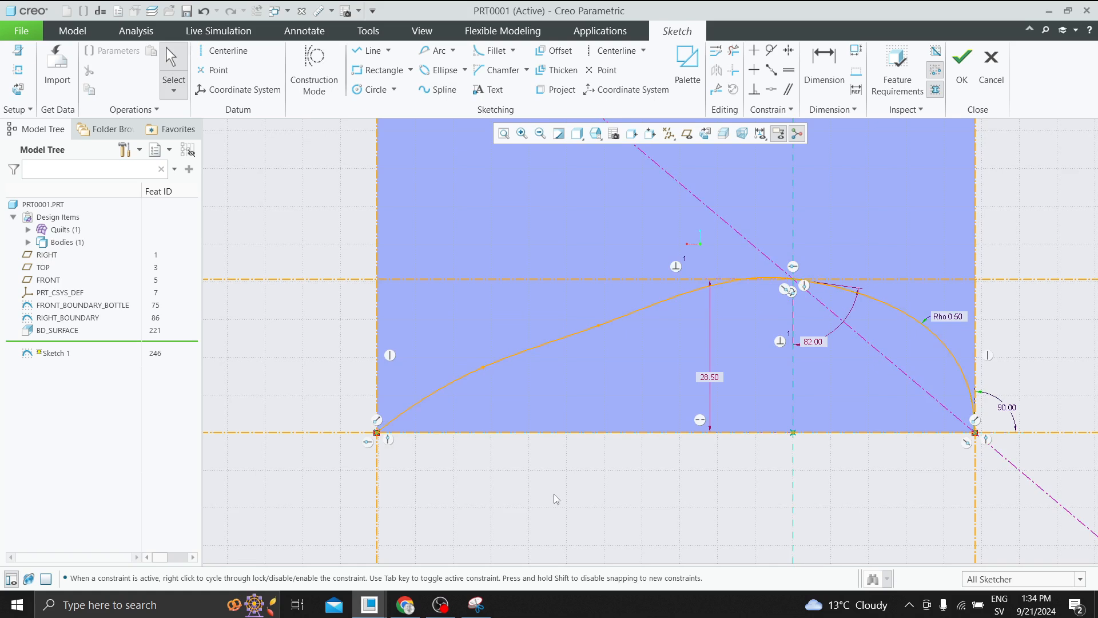
Dimension the spline's tangent angle at its lower-left endpoint against the vertical edge reference and set it to 0 degrees
left_click(824, 67)
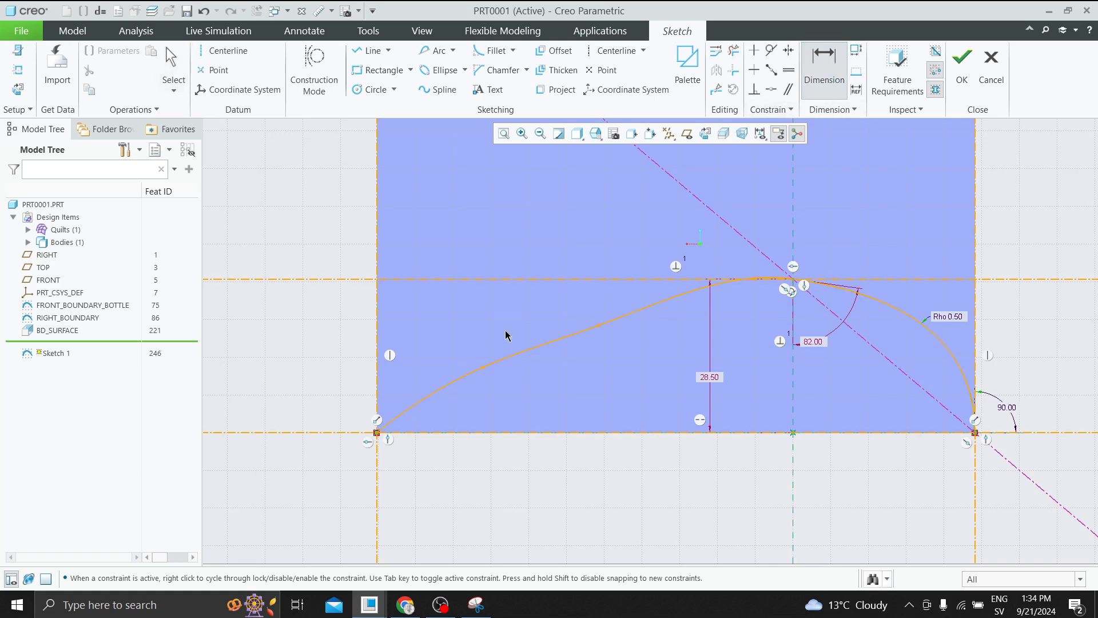
left_click(377, 429)
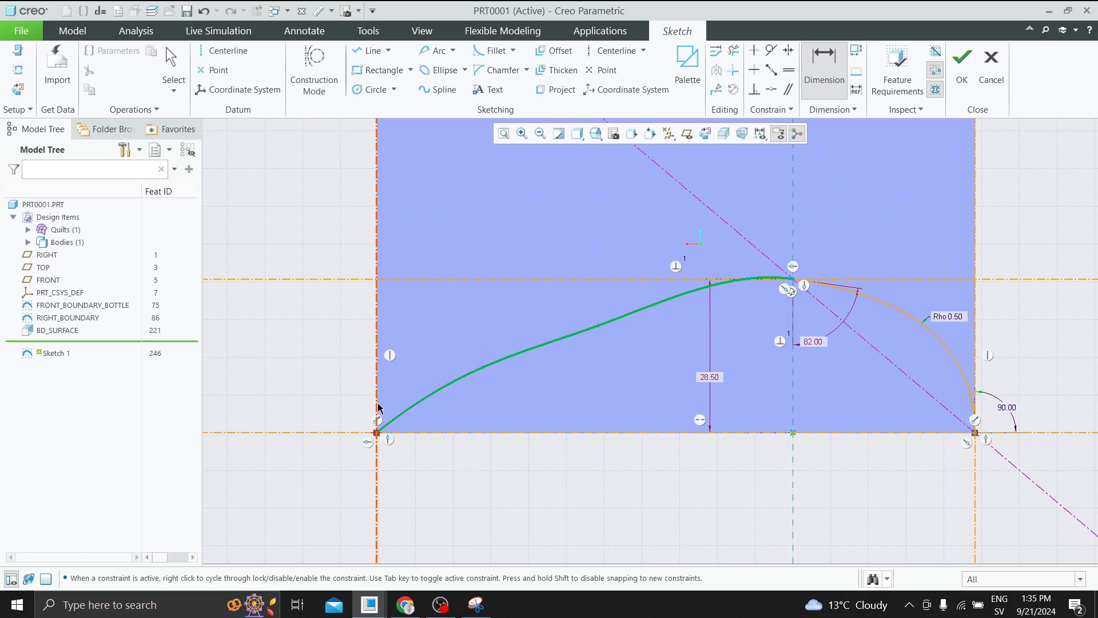
left_click(377, 404)
middle_click(392, 377)
type("90")
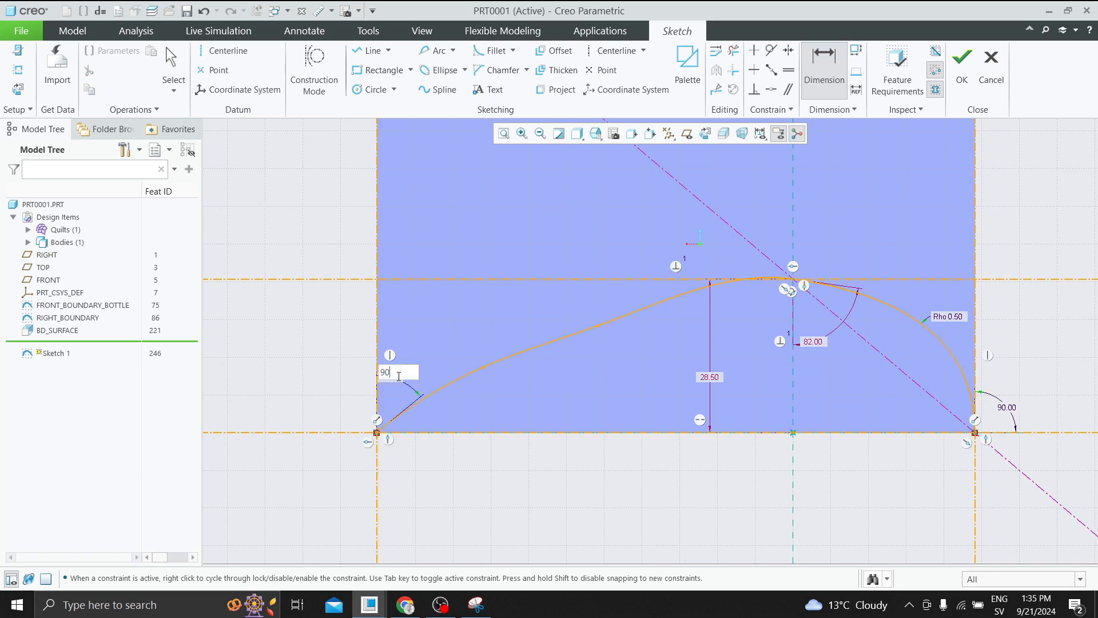
key("Return")
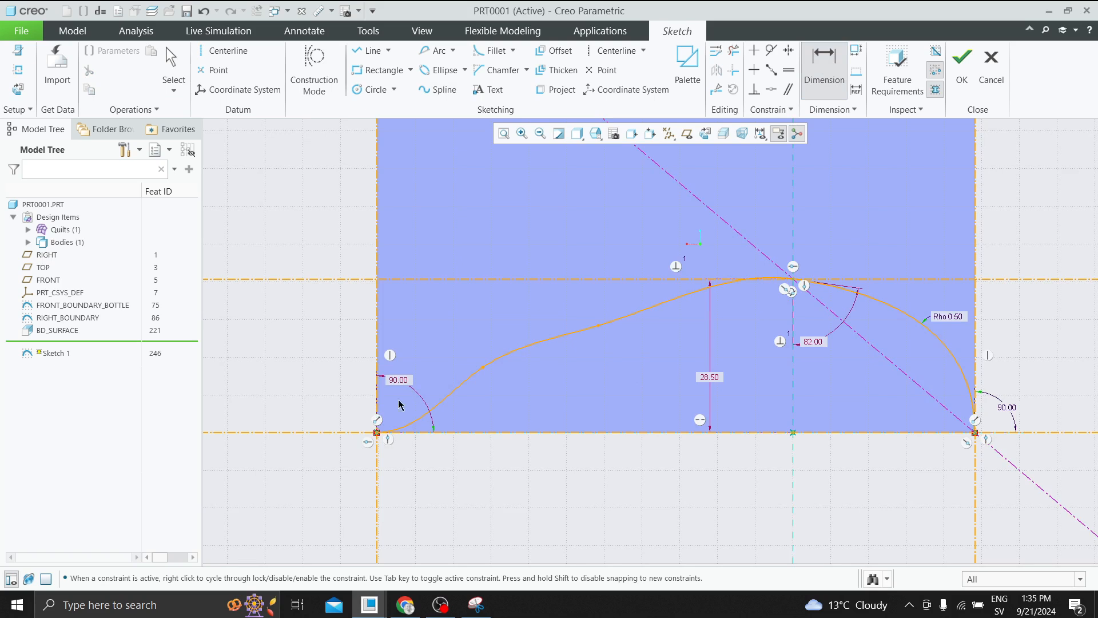
double_click(391, 379)
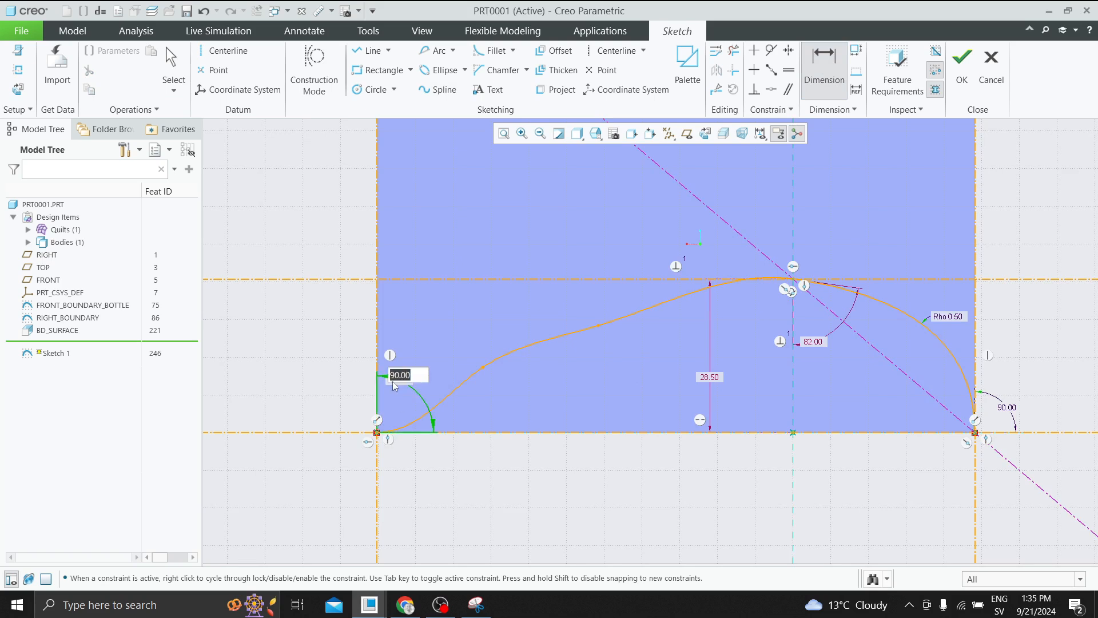
type("0")
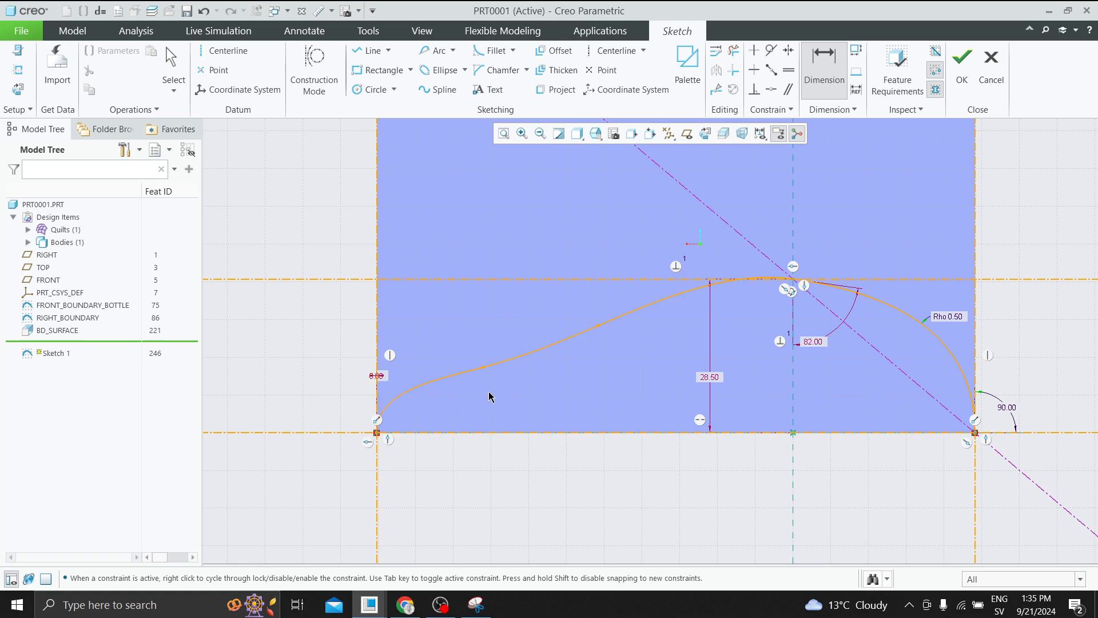
Dimension the height of the spline's first interior point above the base line and set it to 12.8
left_click(482, 368)
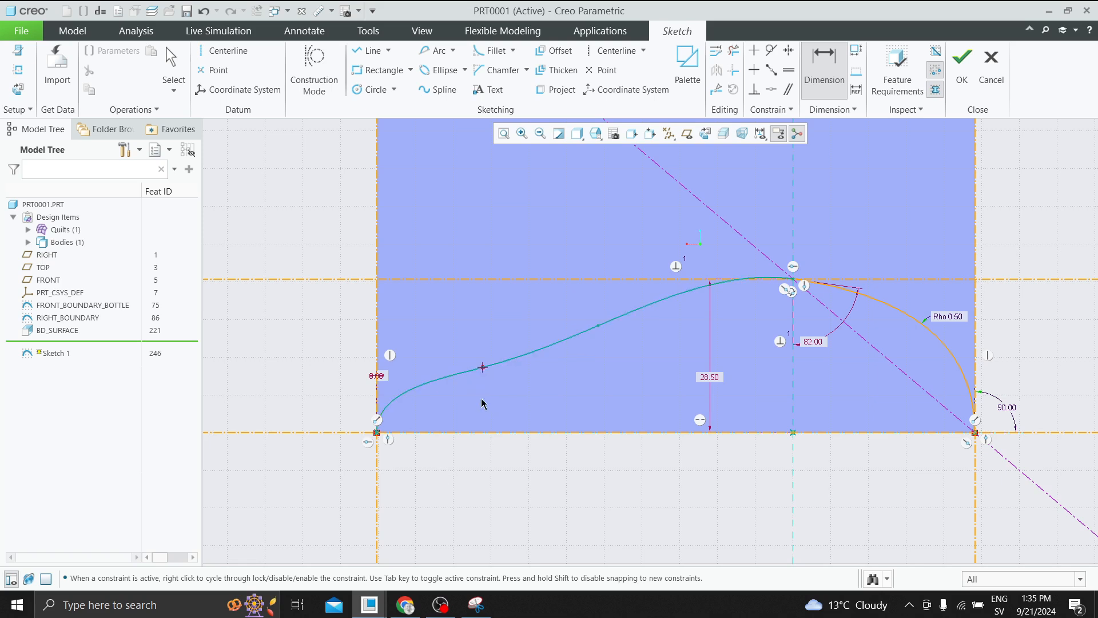
left_click(481, 433)
middle_click(327, 409)
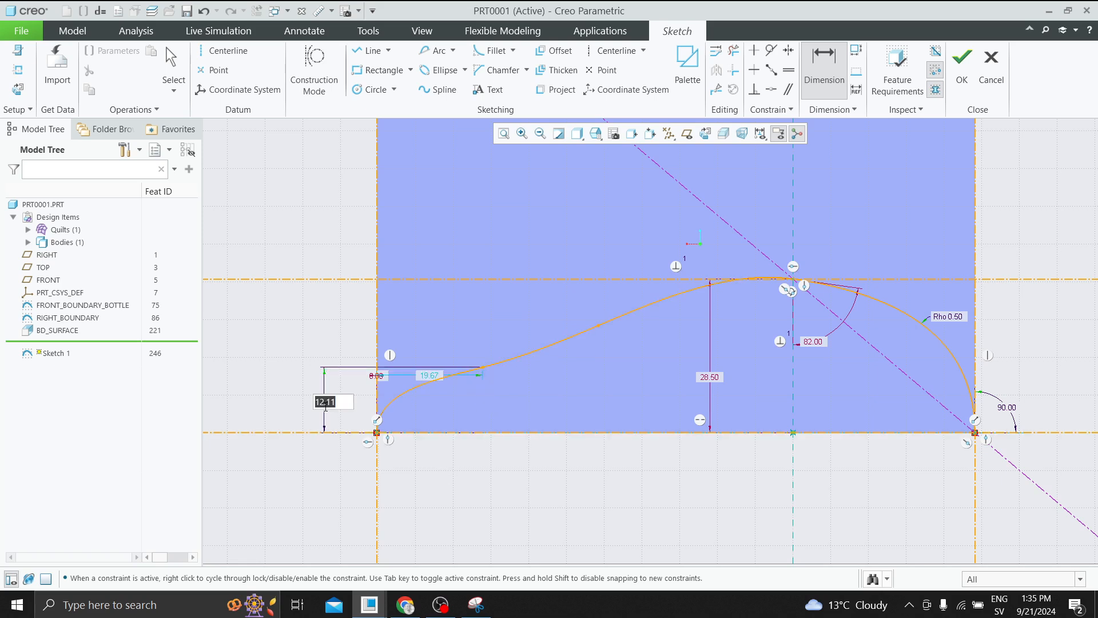
type("12.8")
key("Return")
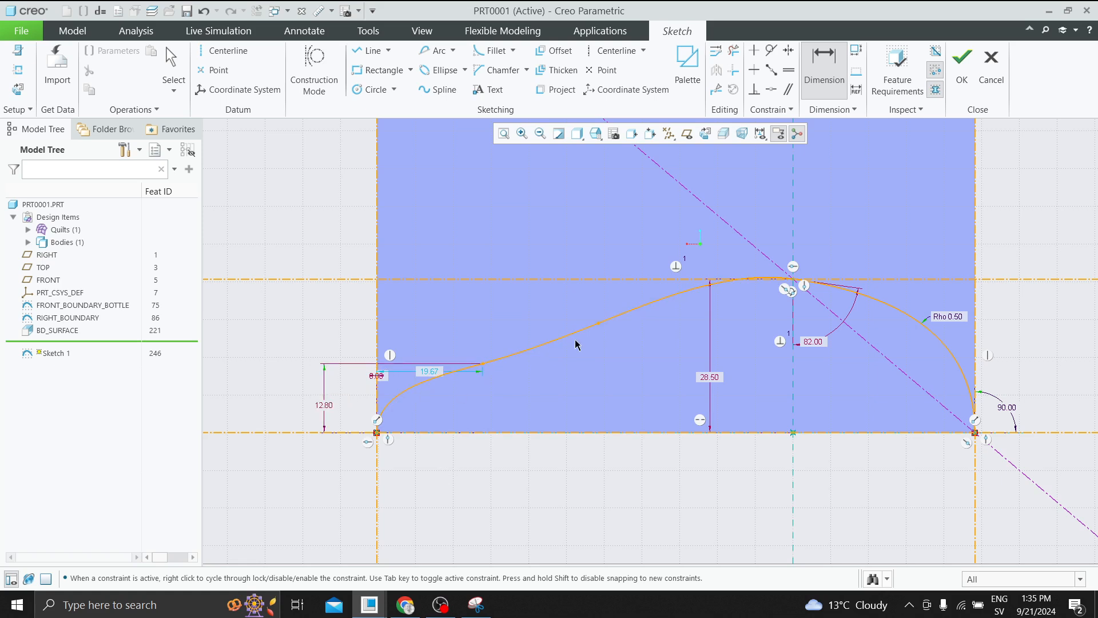
Dimension the height of the spline's second interior point above the base line and set it to 26
left_click(565, 433)
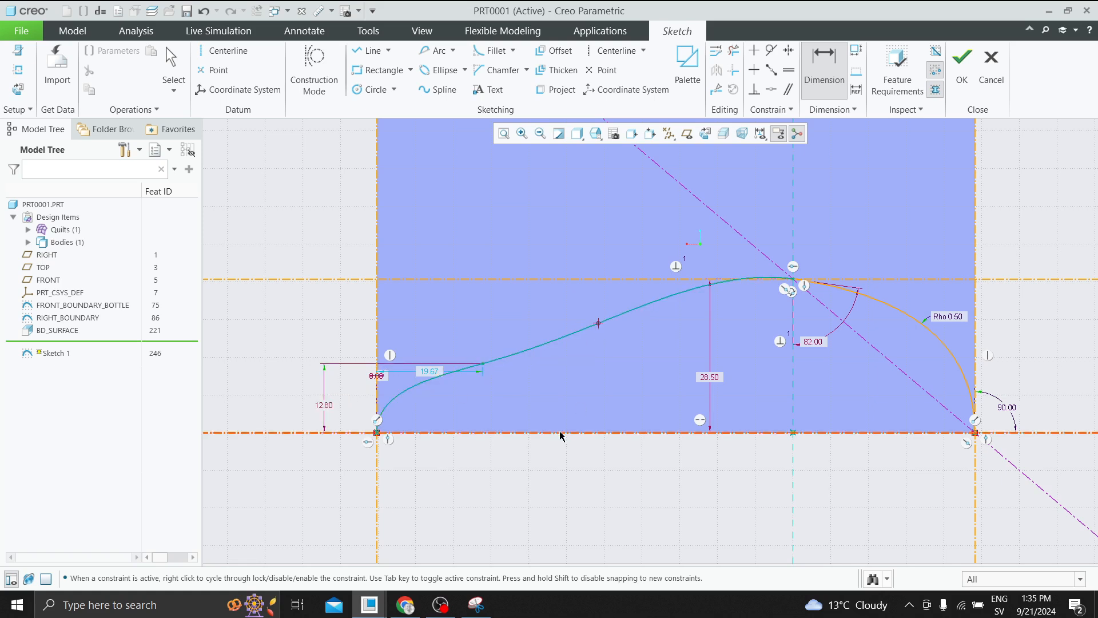
middle_click(279, 375)
type("26")
key("Return")
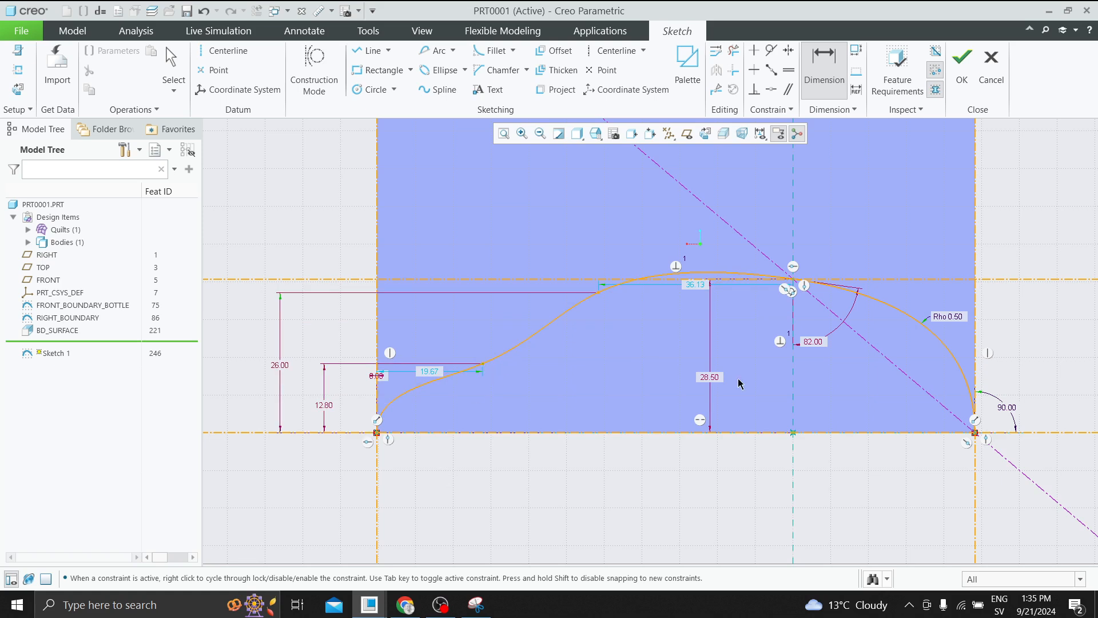
Dimension the horizontal distance from the spline's first interior point to the dashed vertical reference and set it to 74.6
left_click(792, 369)
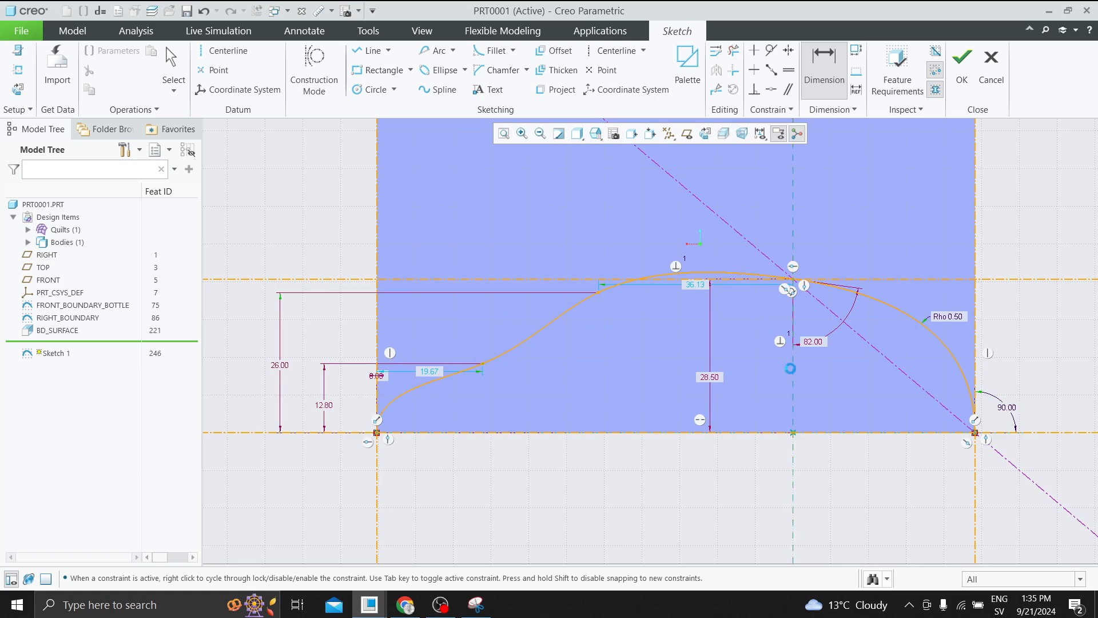
middle_click(588, 507)
type("7")
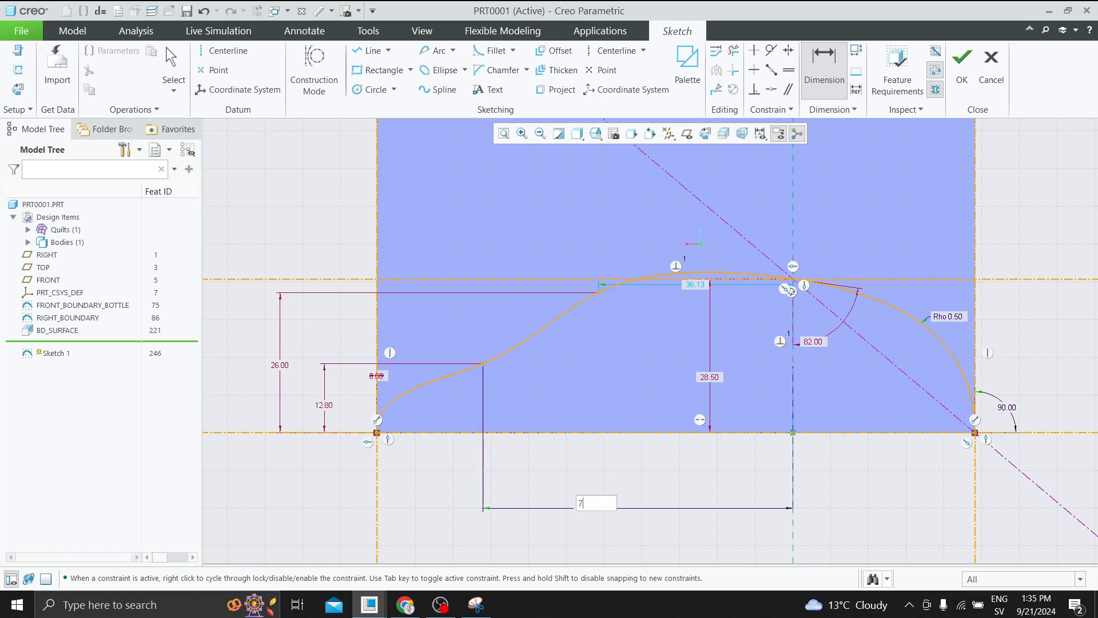
type("4.6")
key("Return")
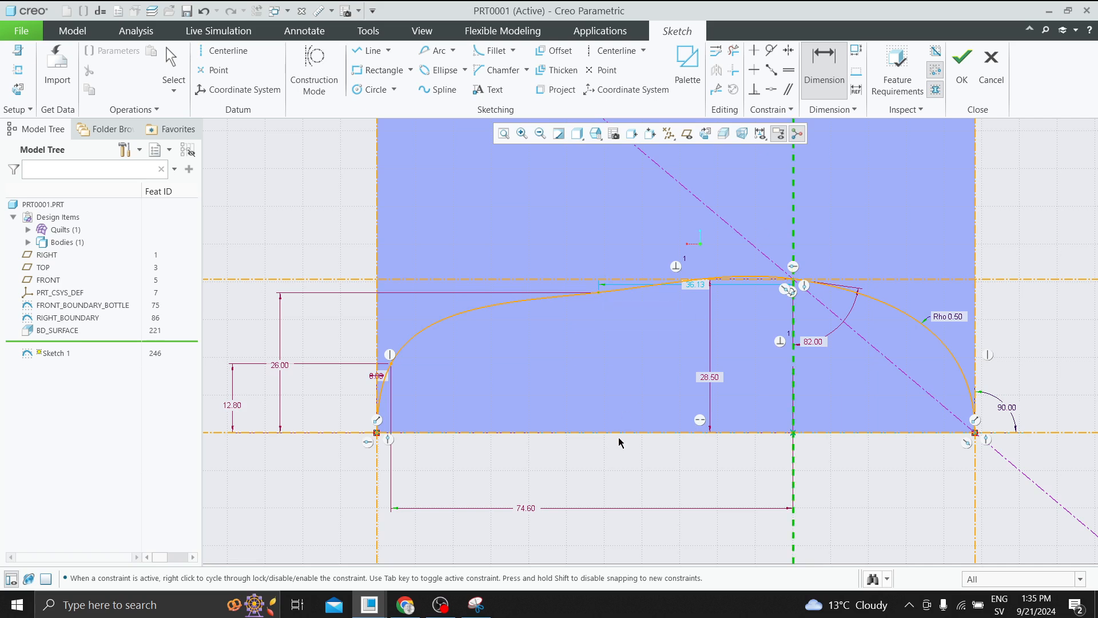
Dimension the spline's second interior point horizontally from the dashed vertical reference, set it to 51, and finish the sketch
middle_click(647, 223)
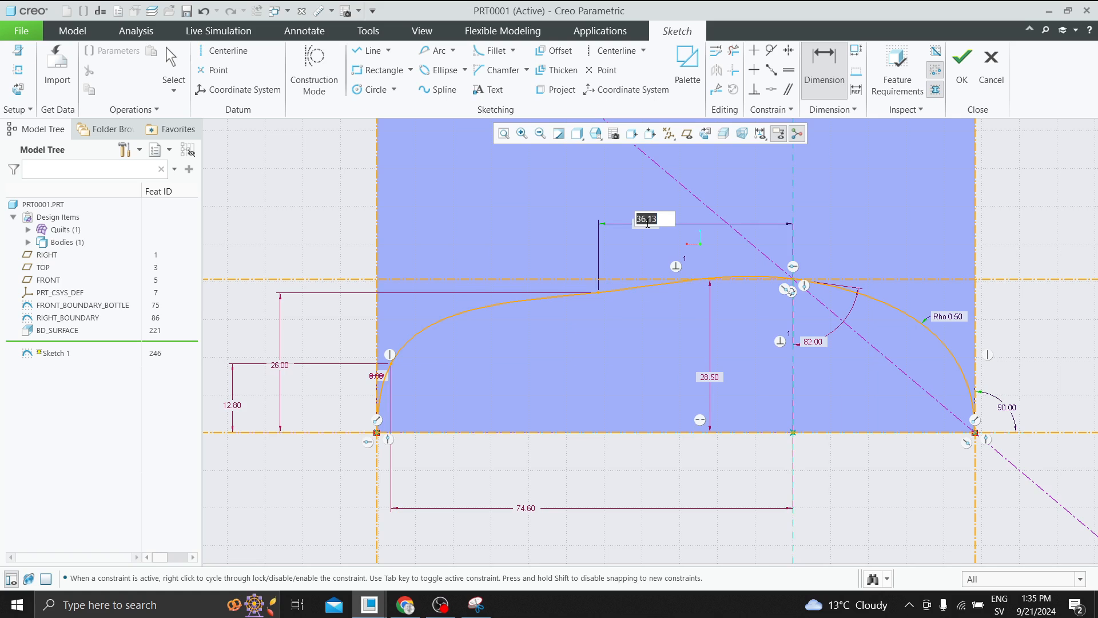
type("51")
key("Return")
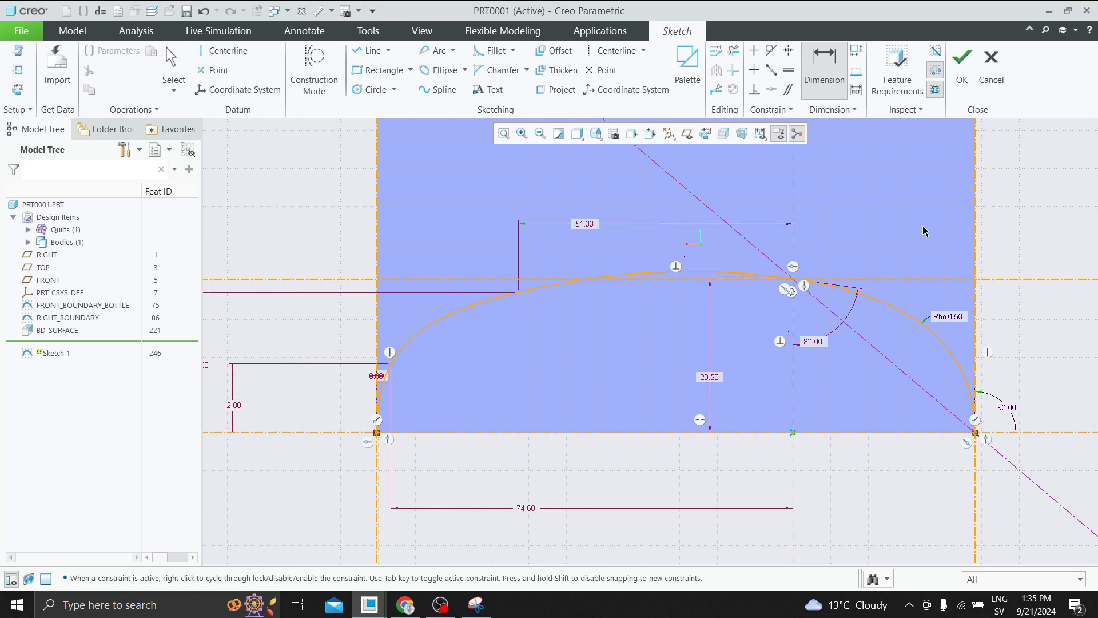
scroll(662, 327, "up", 2)
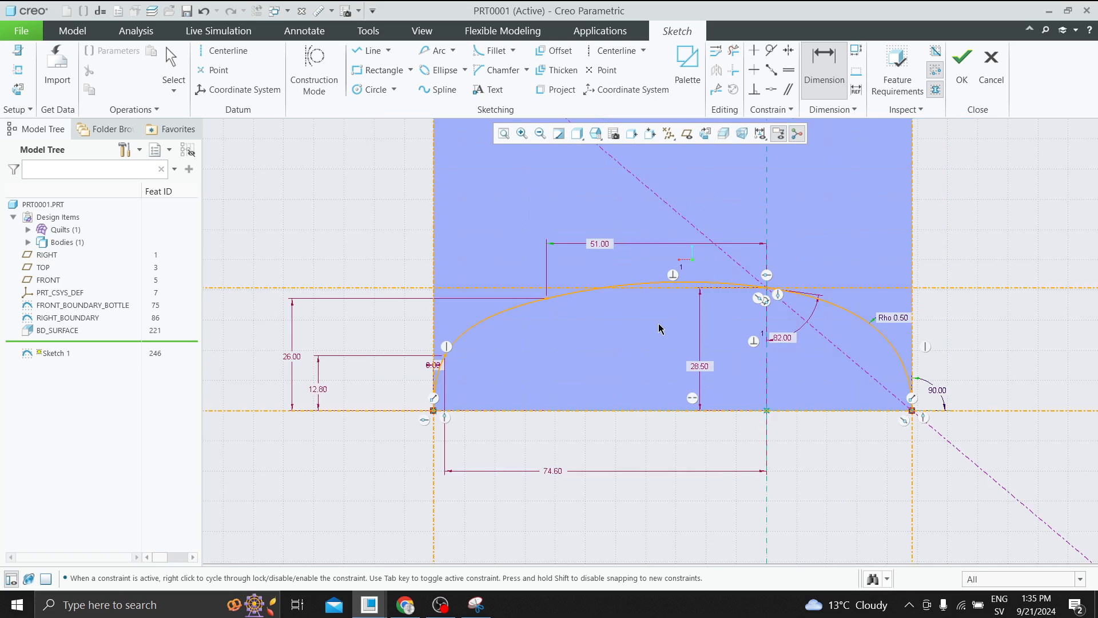
left_click(962, 62)
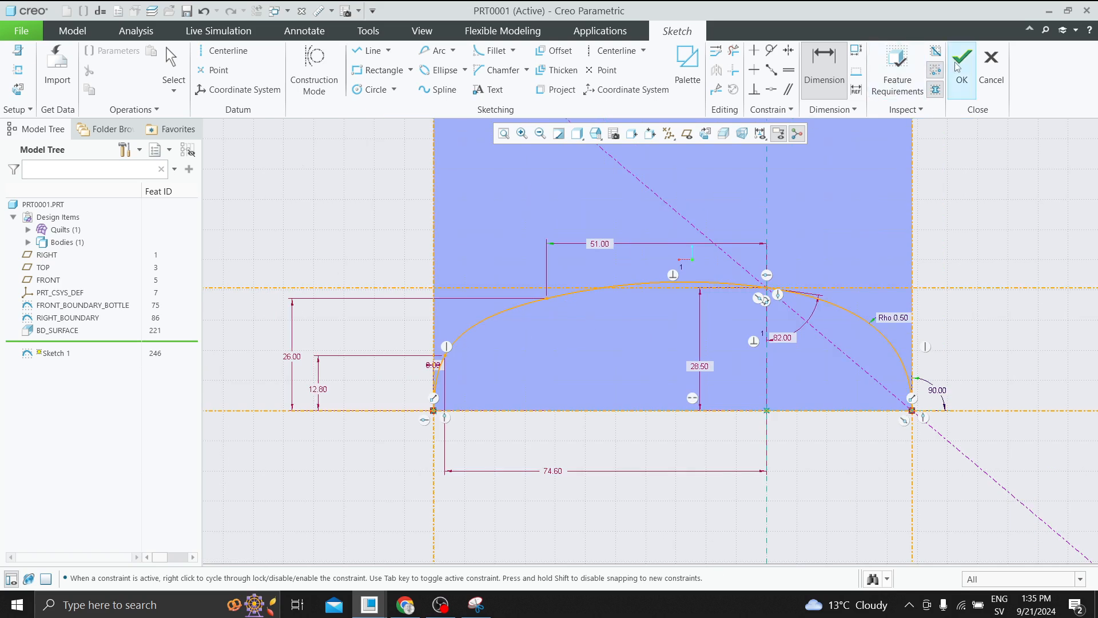
Examine the base outline against the bottle reference image, reopening its sketch to review the geometry and closing it without edits
left_click(358, 292)
mouse_move(352, 301)
middle_mouse_down()
mouse_move(366, 259)
mouse_move(516, 279)
middle_mouse_up()
scroll(516, 279, "up", 6)
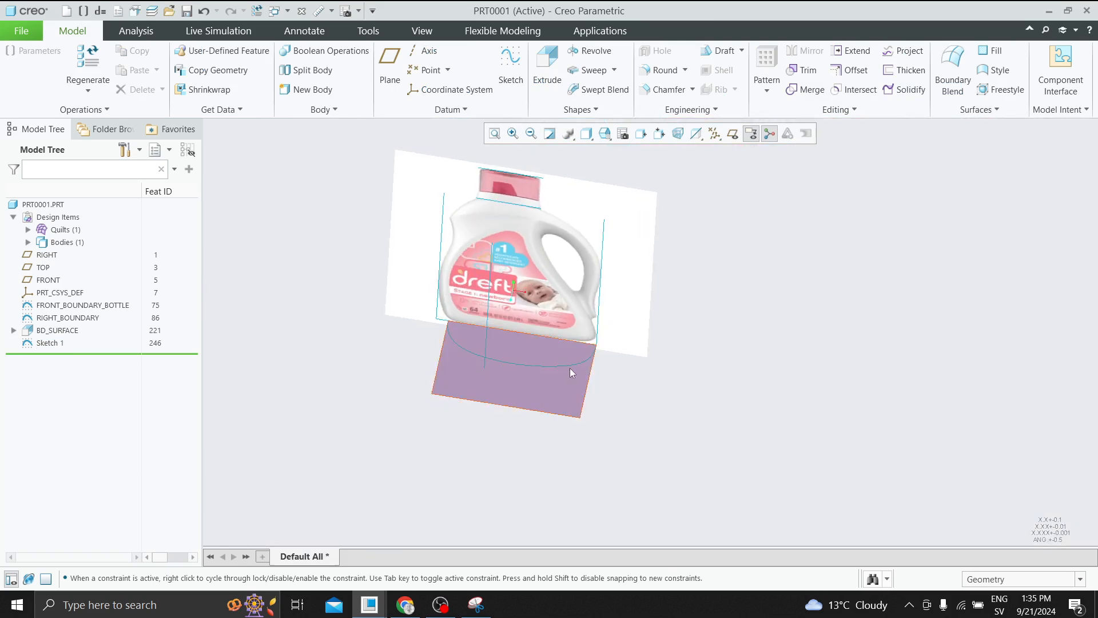
mouse_move(520, 365)
middle_mouse_down()
mouse_move(517, 397)
mouse_move(514, 383)
middle_mouse_up()
middle_click_drag(527, 276, 425, 297)
left_click(431, 280)
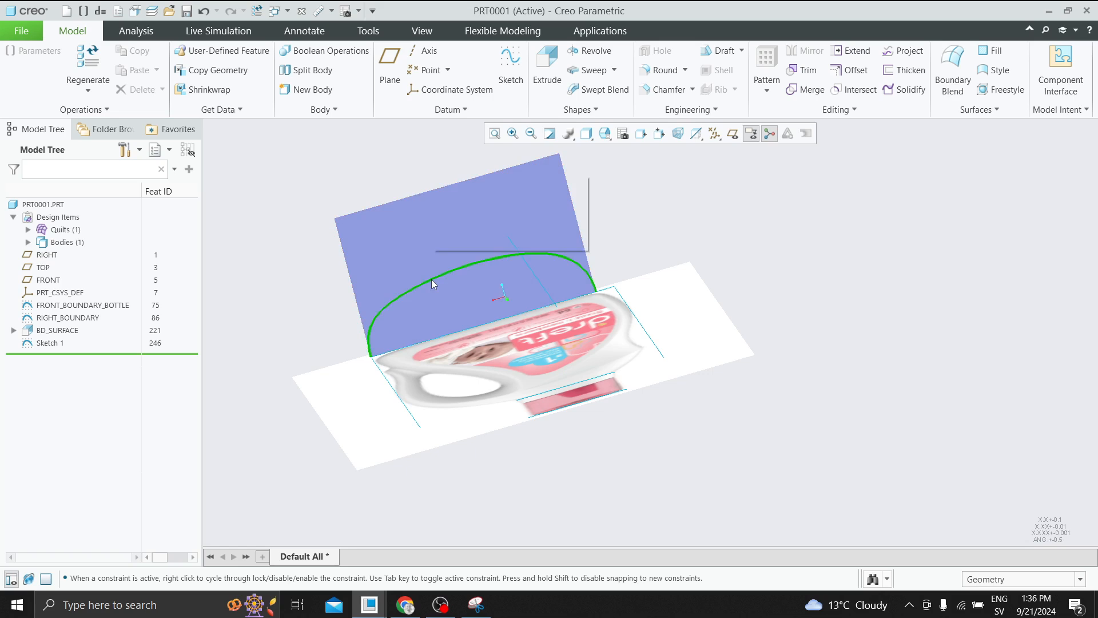
left_click(456, 208)
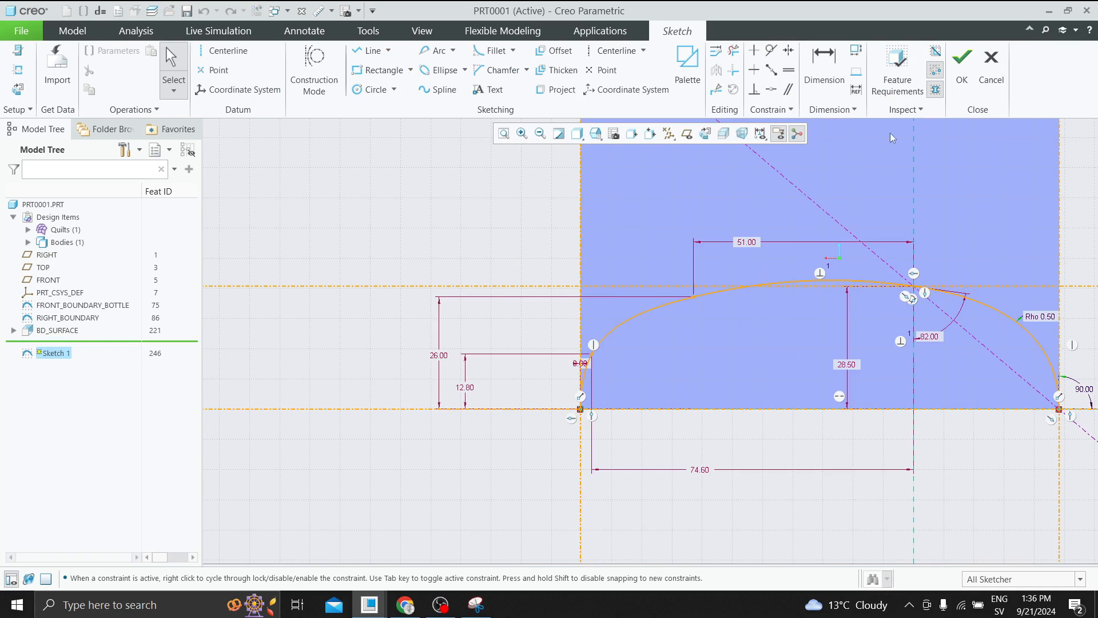
left_click(962, 57)
left_click(430, 324)
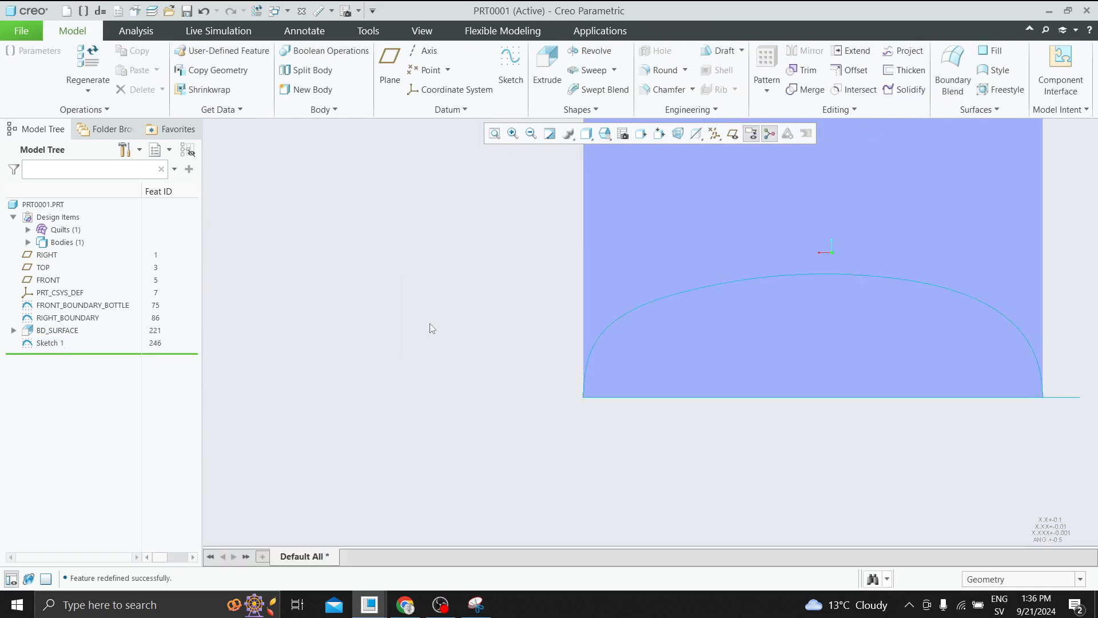
mouse_move(430, 324)
middle_mouse_down()
mouse_move(421, 297)
mouse_move(510, 267)
mouse_move(507, 322)
mouse_move(597, 373)
middle_mouse_up()
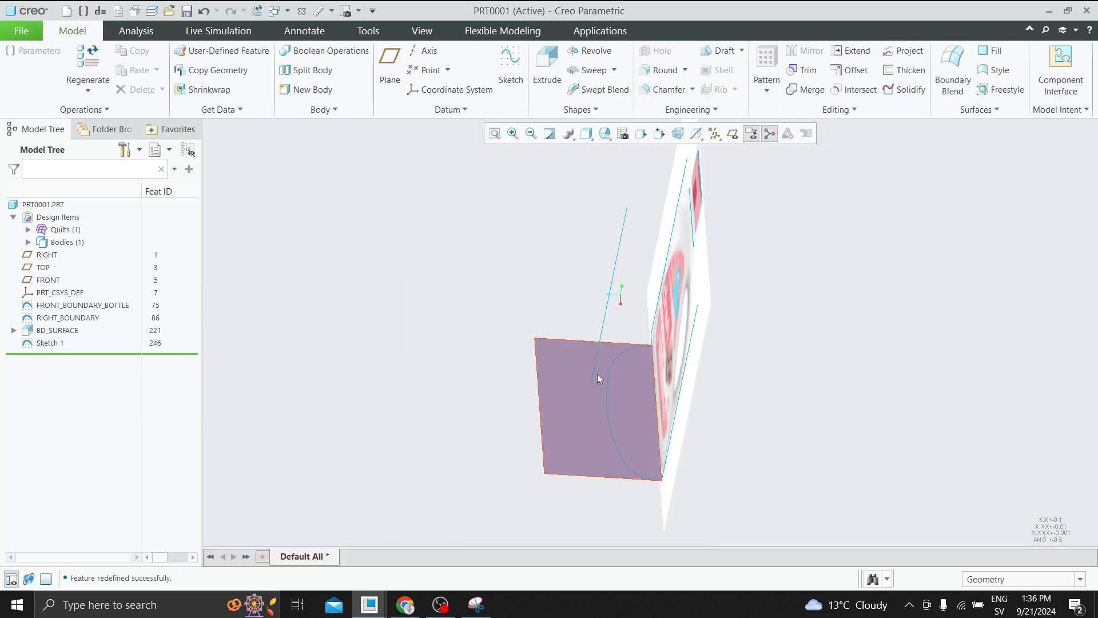
Rename the base outline sketch as Bottom_Profile
left_click(48, 344)
right_click(48, 344)
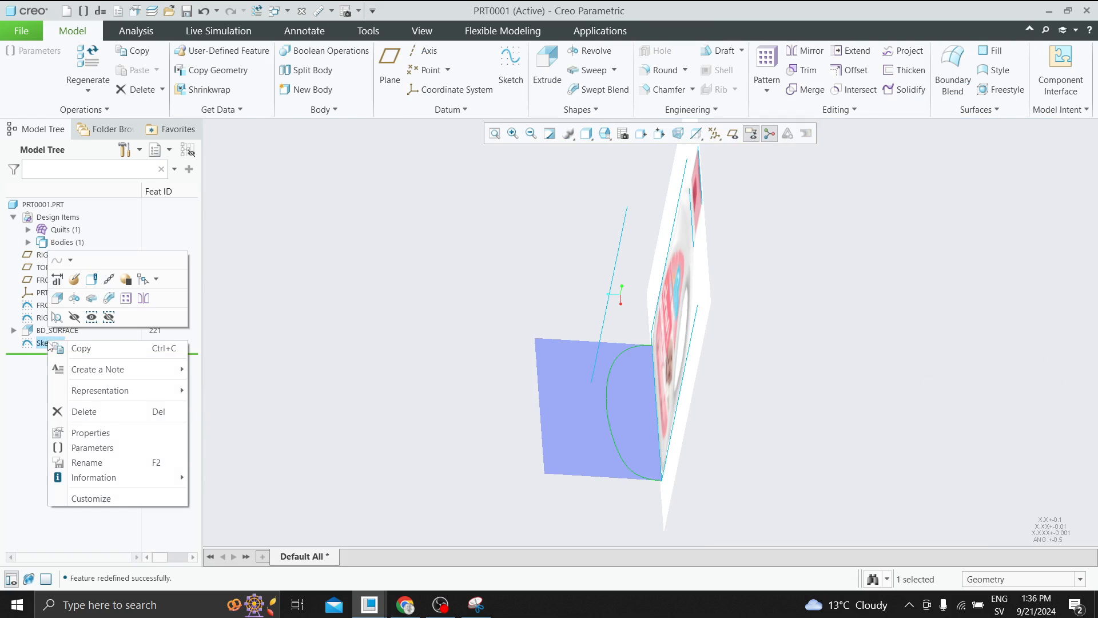
left_click(136, 465)
type("Bottom_Profile")
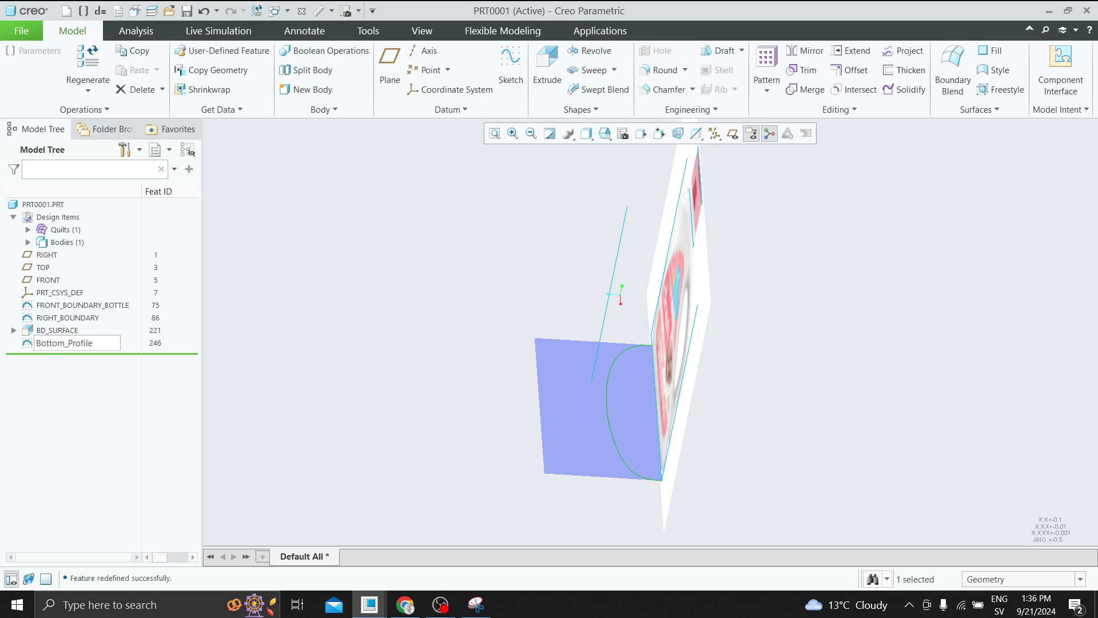
key("Return")
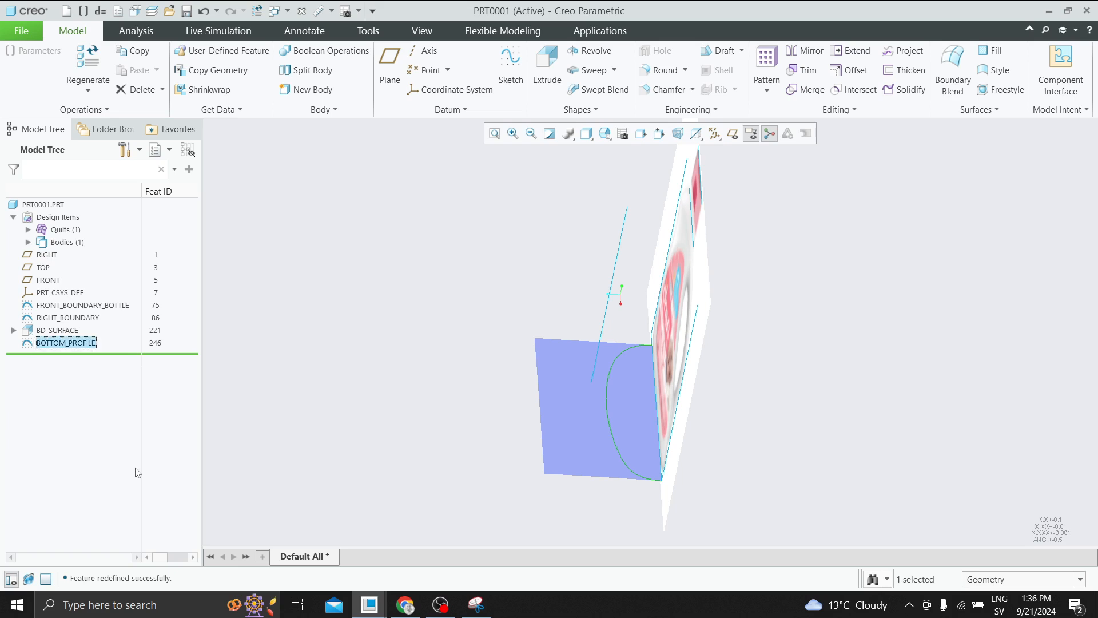
Start a quilt Trim of the flat base surface with the BOTTOM_PROFILE curve as the trimming object
middle_click_drag(376, 299, 424, 329)
left_click(423, 329)
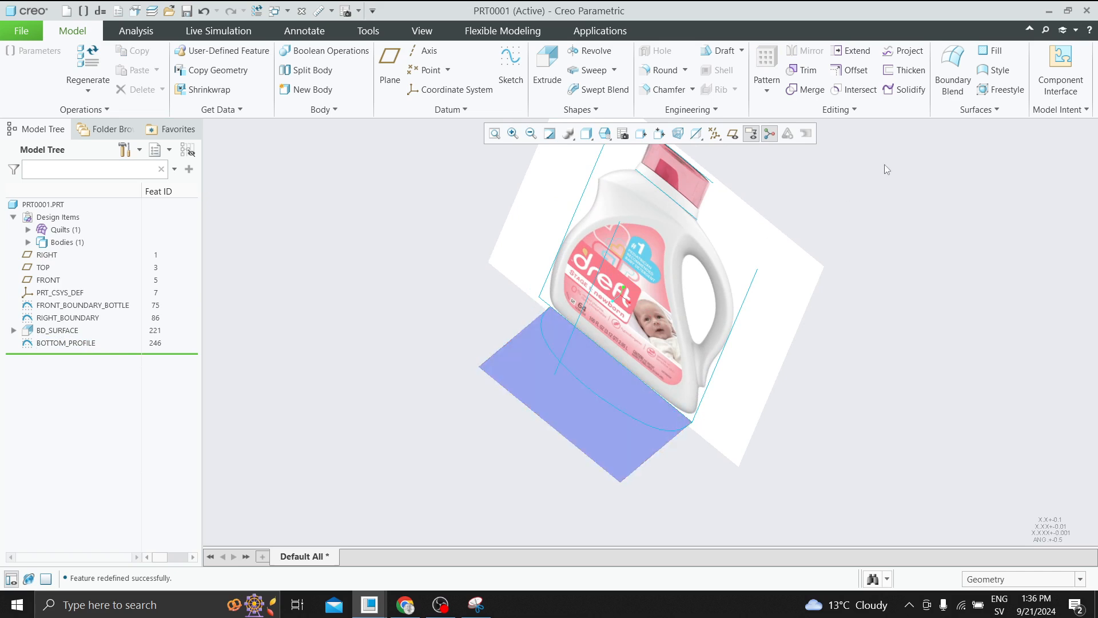
left_click(814, 75)
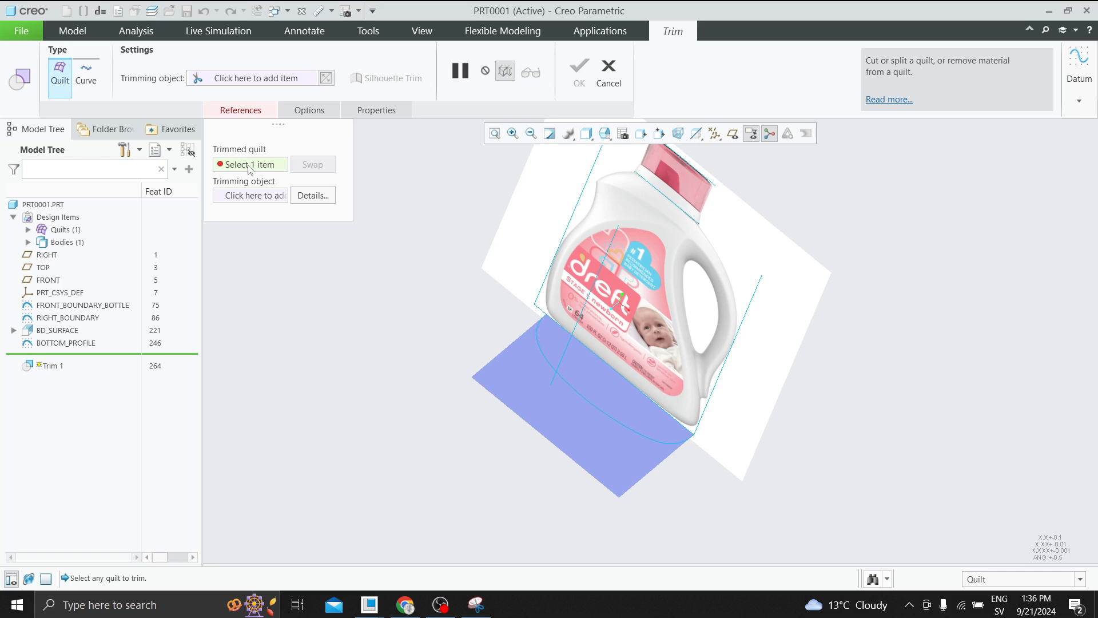
left_click(522, 340)
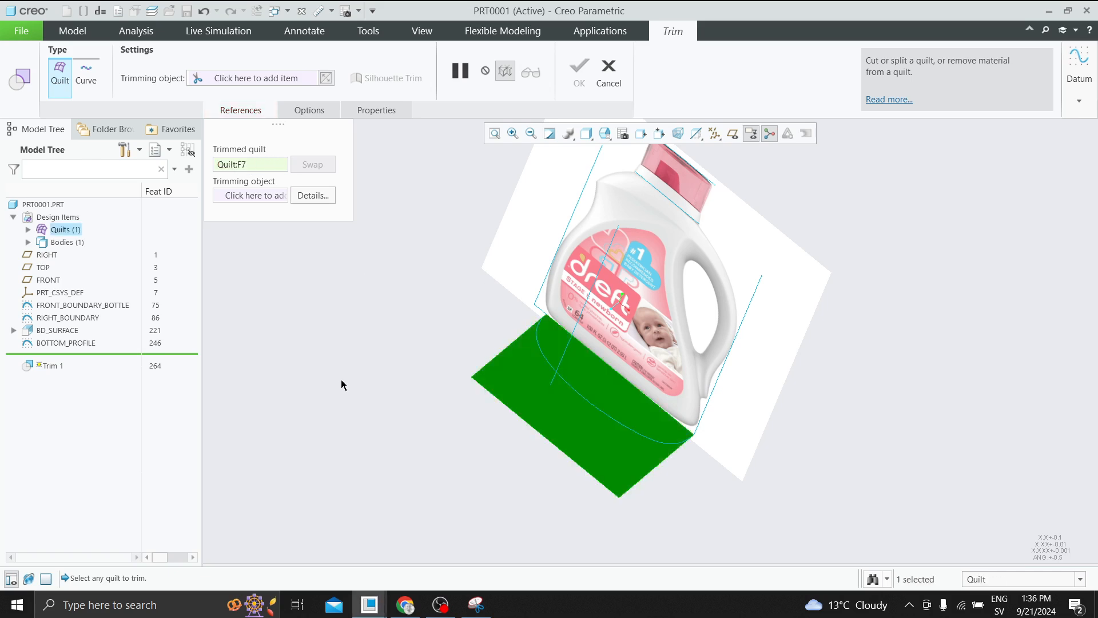
left_click(259, 200)
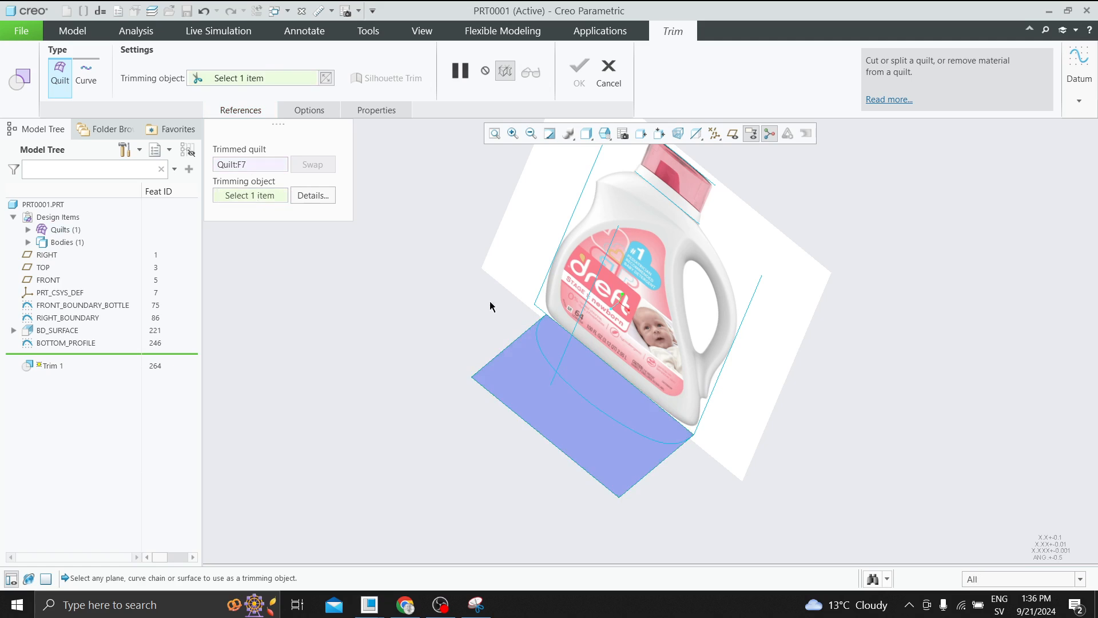
left_click(563, 382)
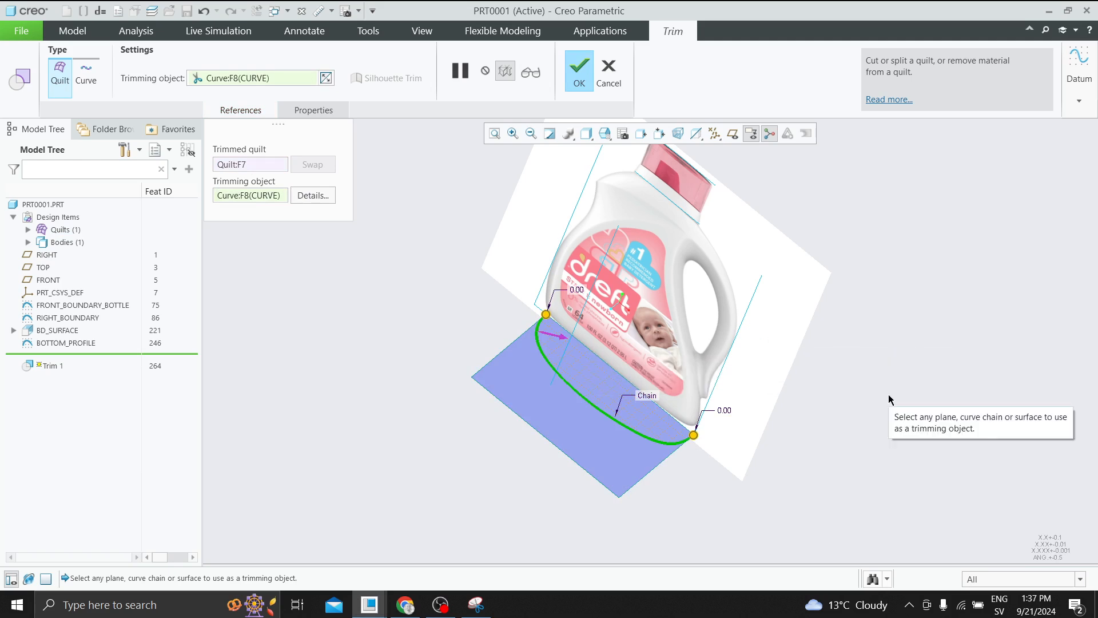
Set the trim to keep both sides of the curve, complete it, and pick the inner quilt piece to check the split
left_click(560, 337)
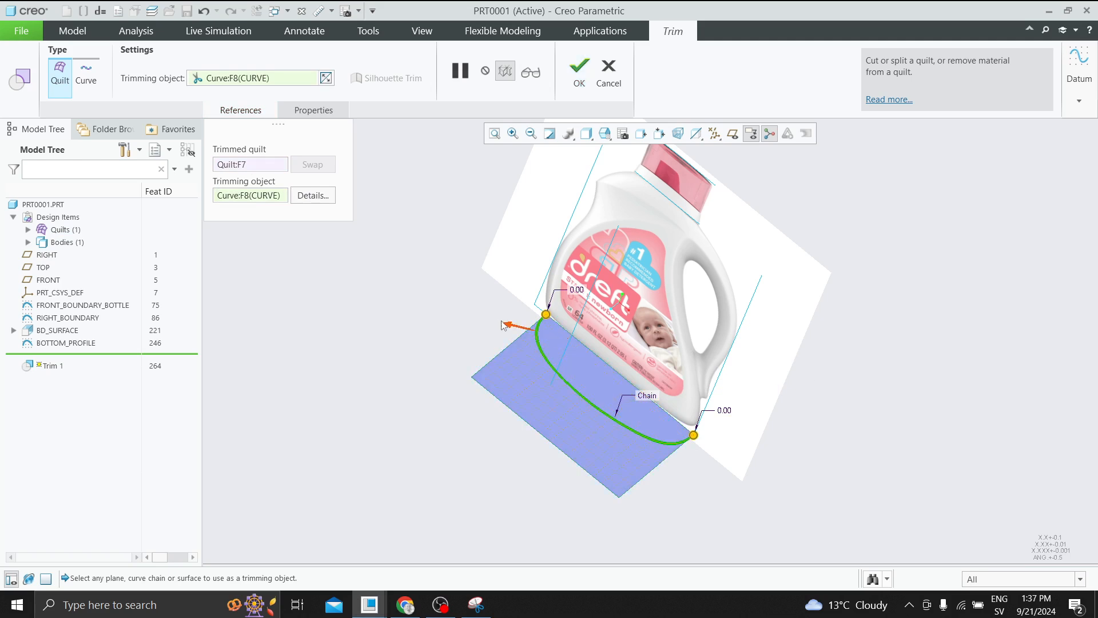
left_click(558, 335)
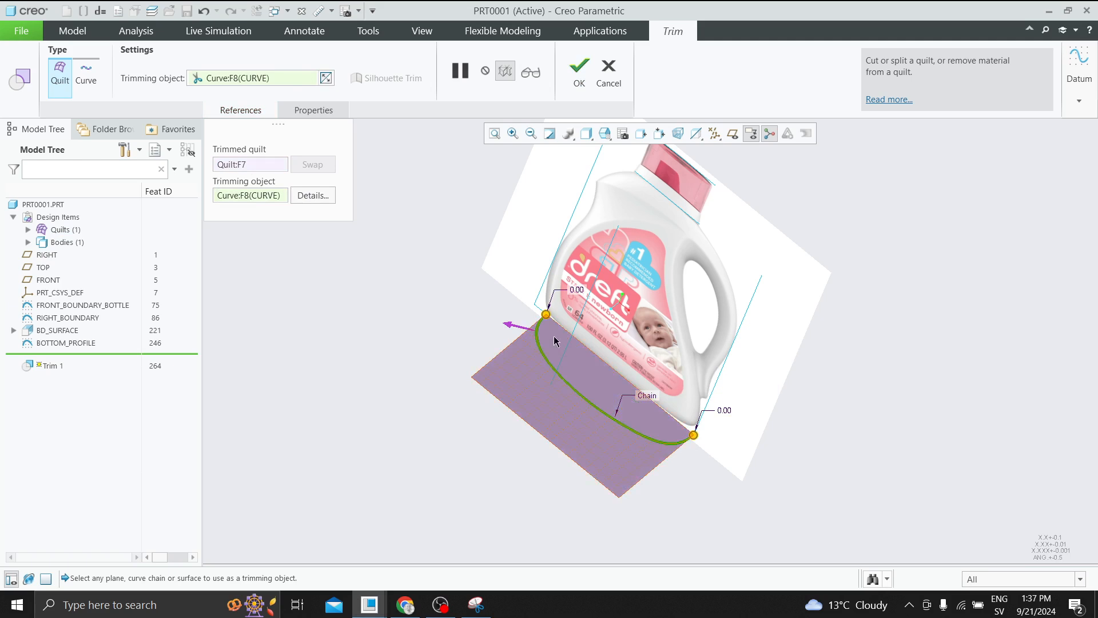
scroll(547, 368, "down", 4)
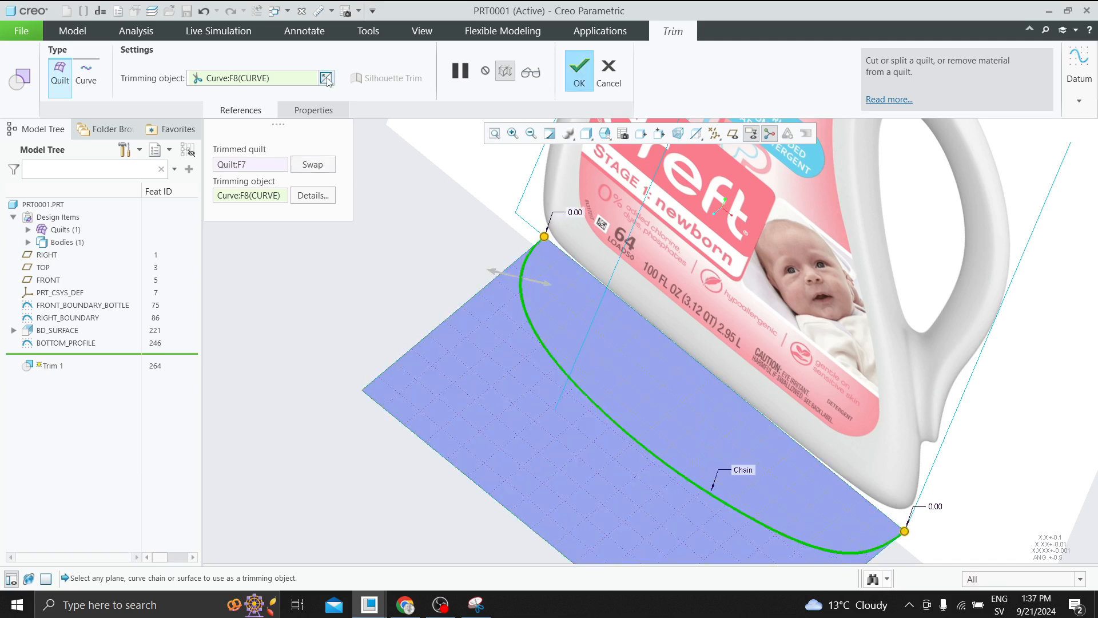
scroll(497, 276, "down", 3)
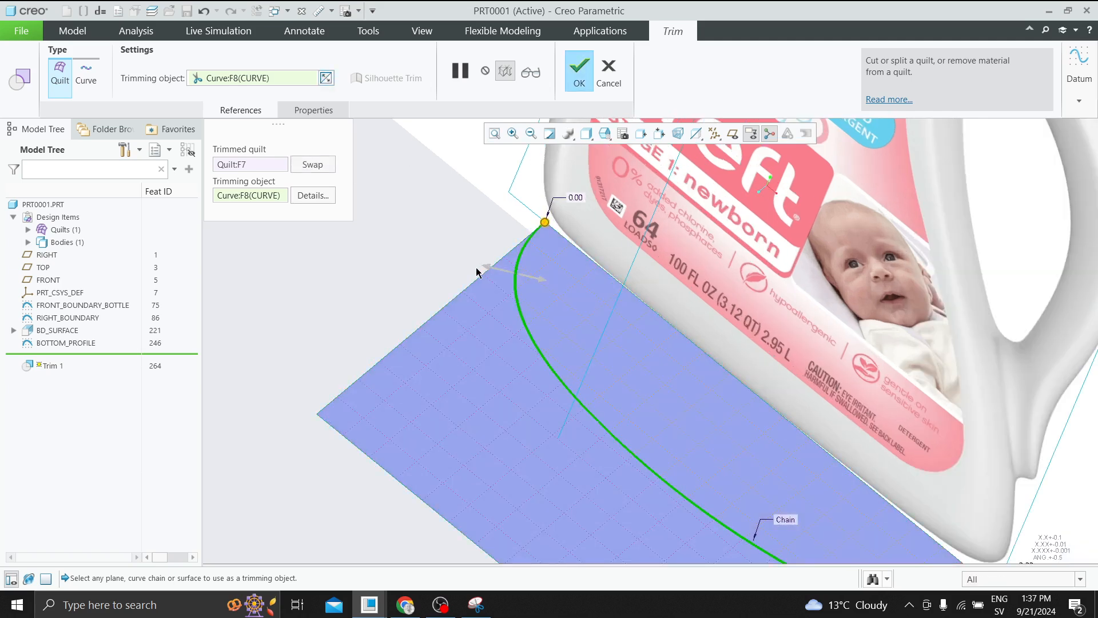
left_click(577, 74)
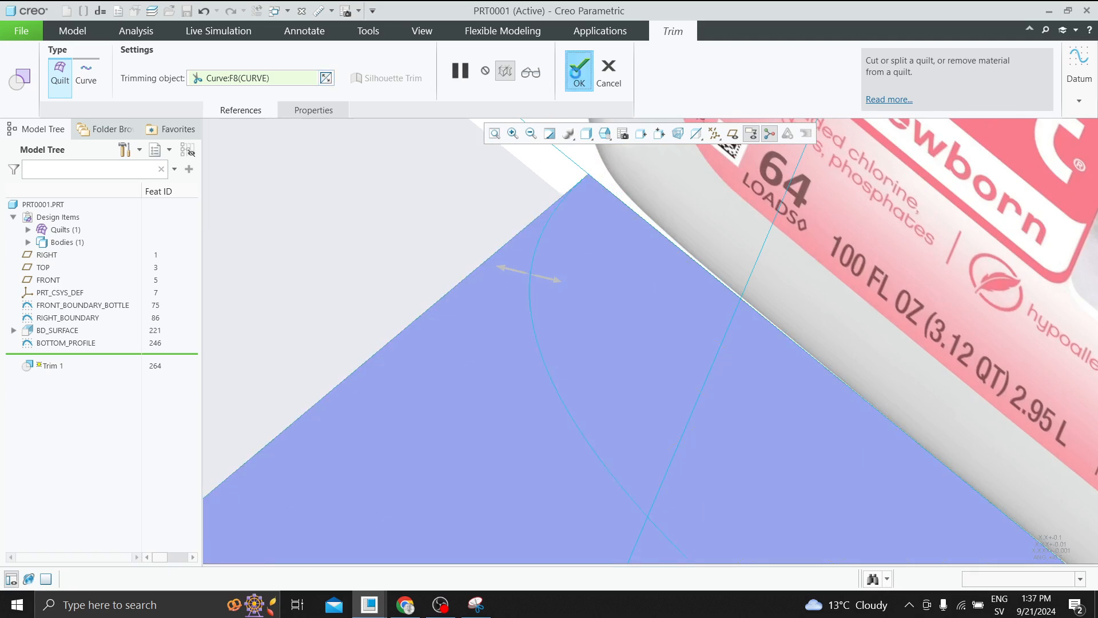
left_click(459, 186)
left_click(503, 318)
left_click(612, 290)
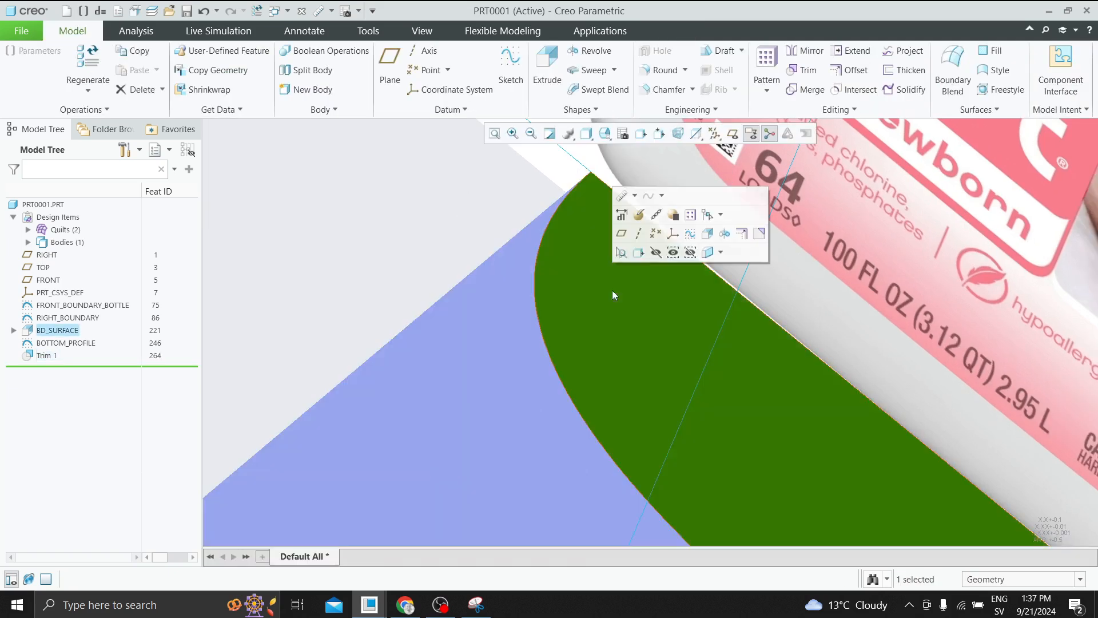
Redefine Trim 1 to keep only the inner side of the base surface, between the profile curve and the bottle's base edge
left_click(54, 358)
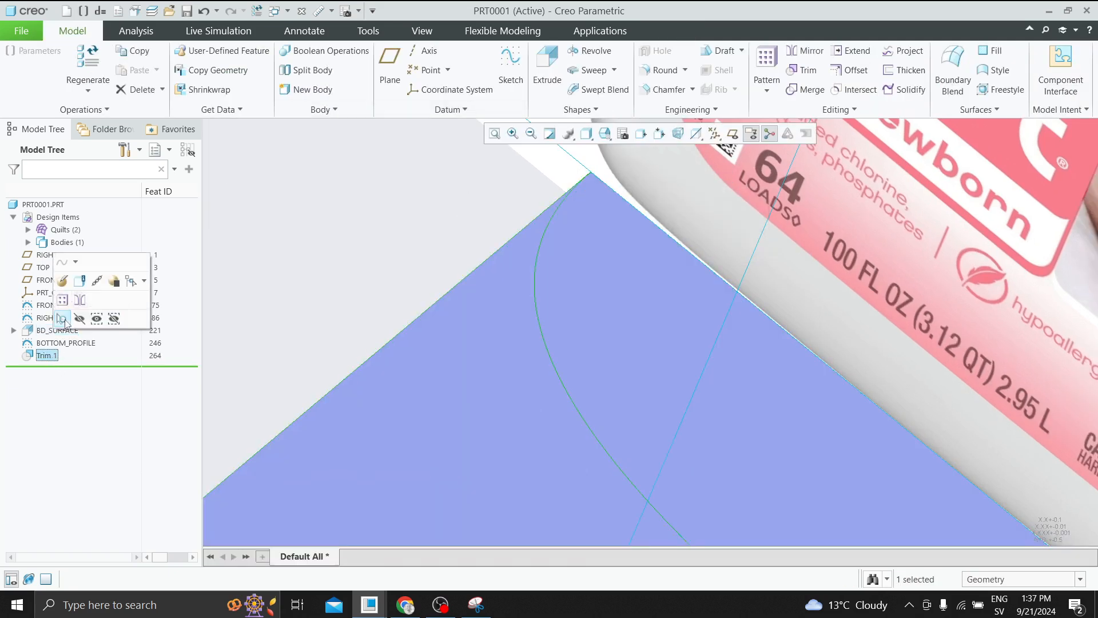
left_click(63, 284)
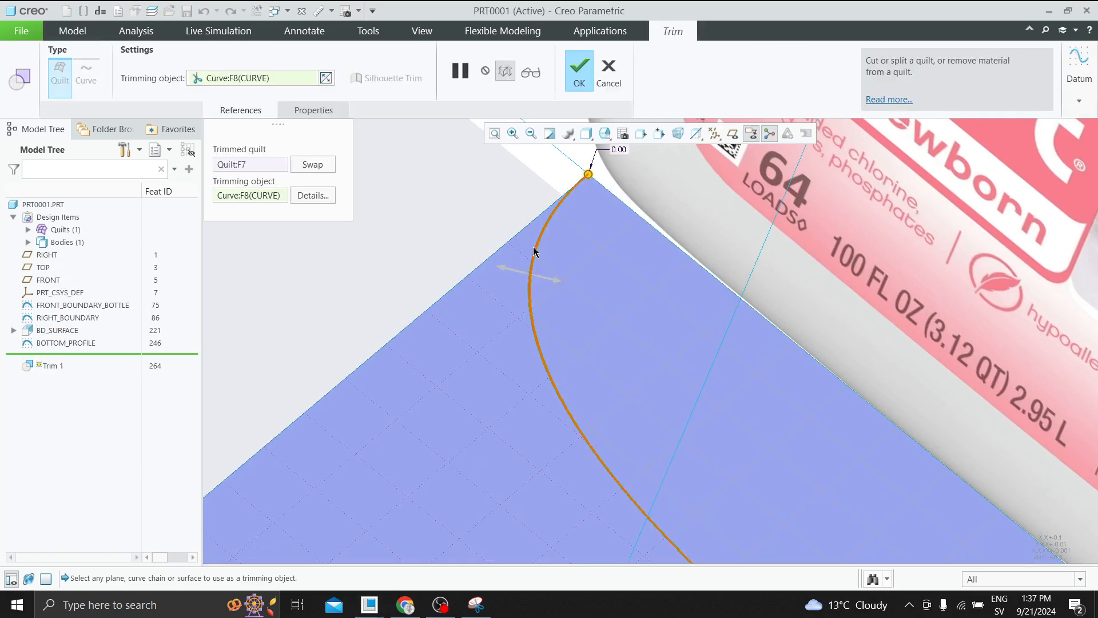
left_click(551, 277)
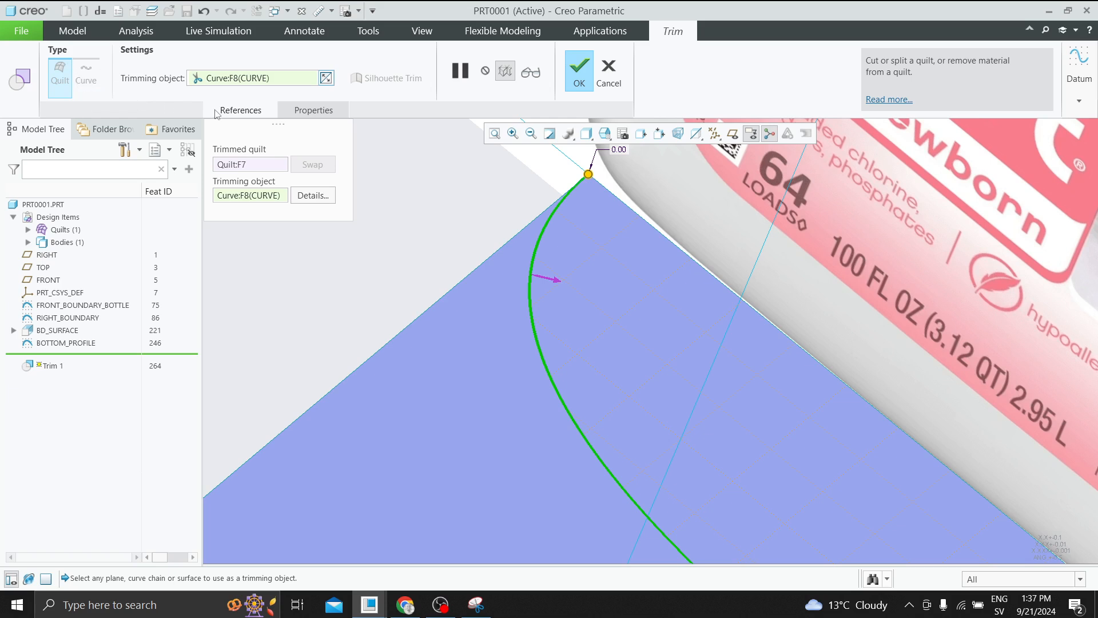
left_click(326, 112)
left_click_drag(356, 150, 313, 153)
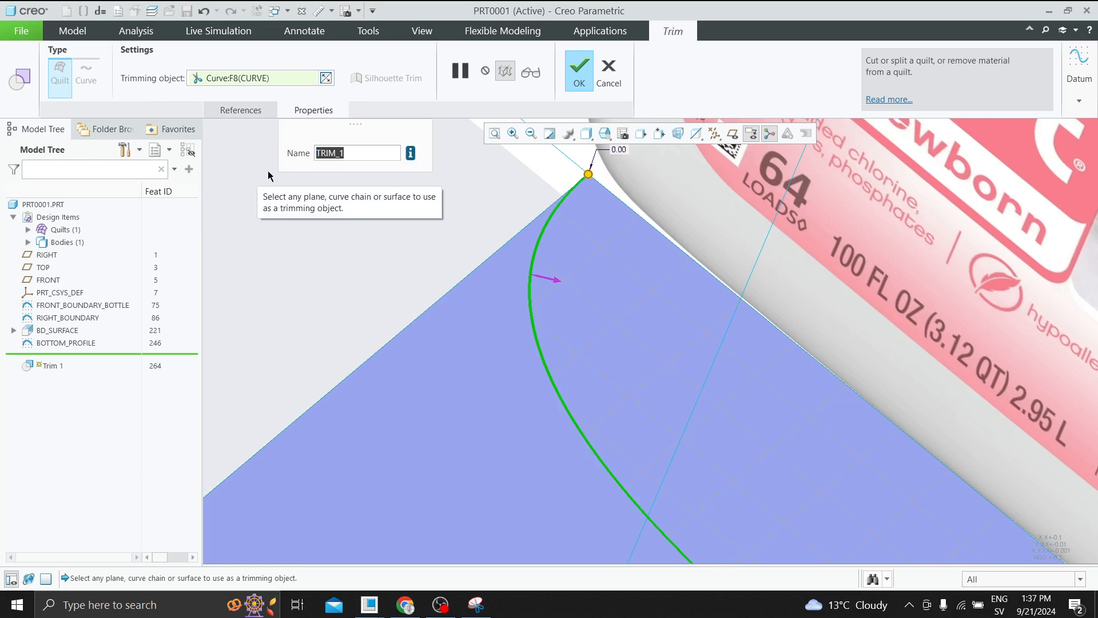
left_click(272, 115)
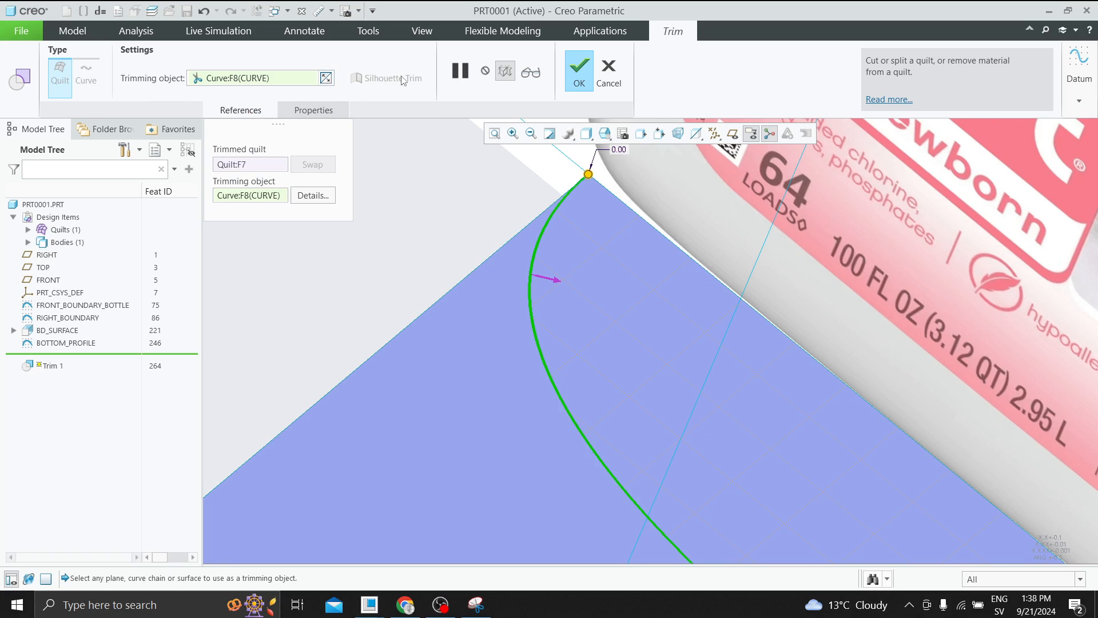
left_click(591, 77)
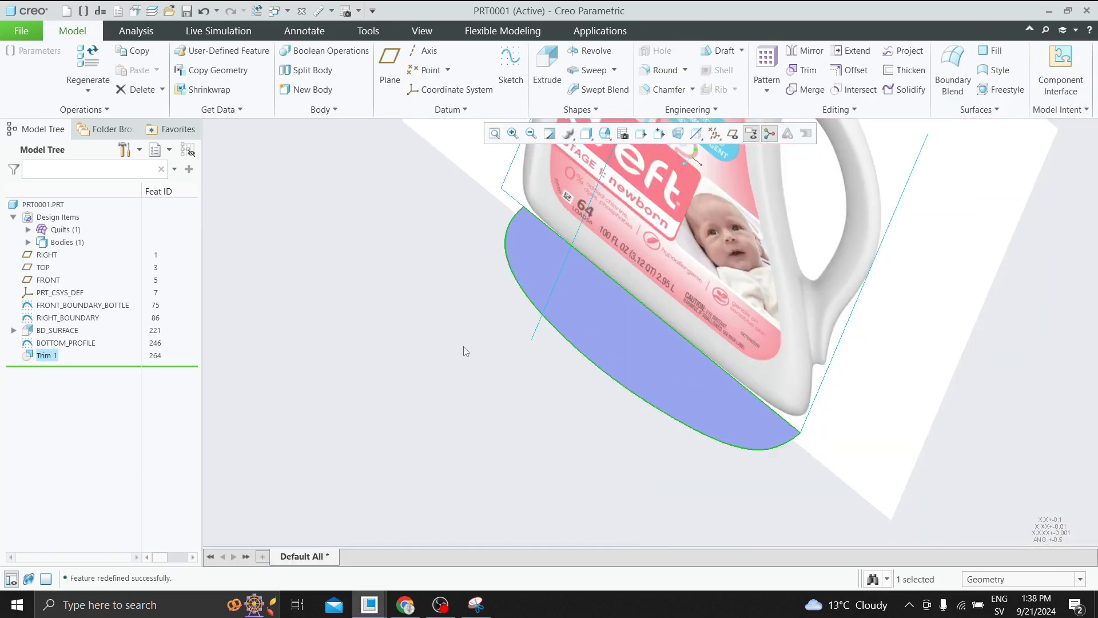
middle_click_drag(464, 351, 555, 361)
left_click(404, 378)
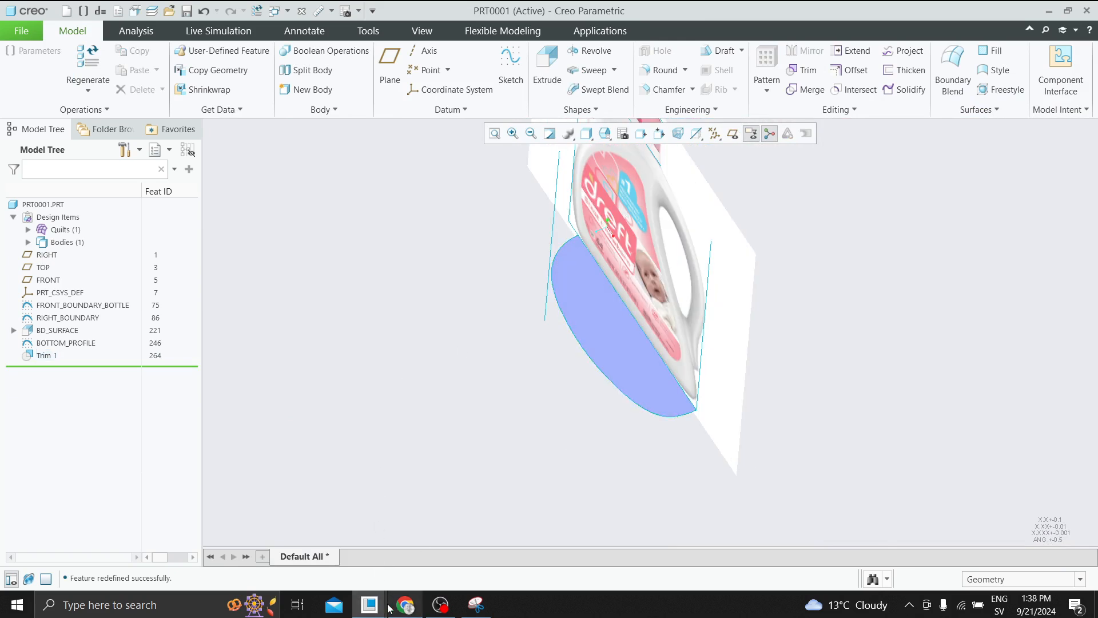
Switch to the PRT0002 part and roll its model back to just after Extrude 1
mouse_move(369, 604)
left_click(540, 544)
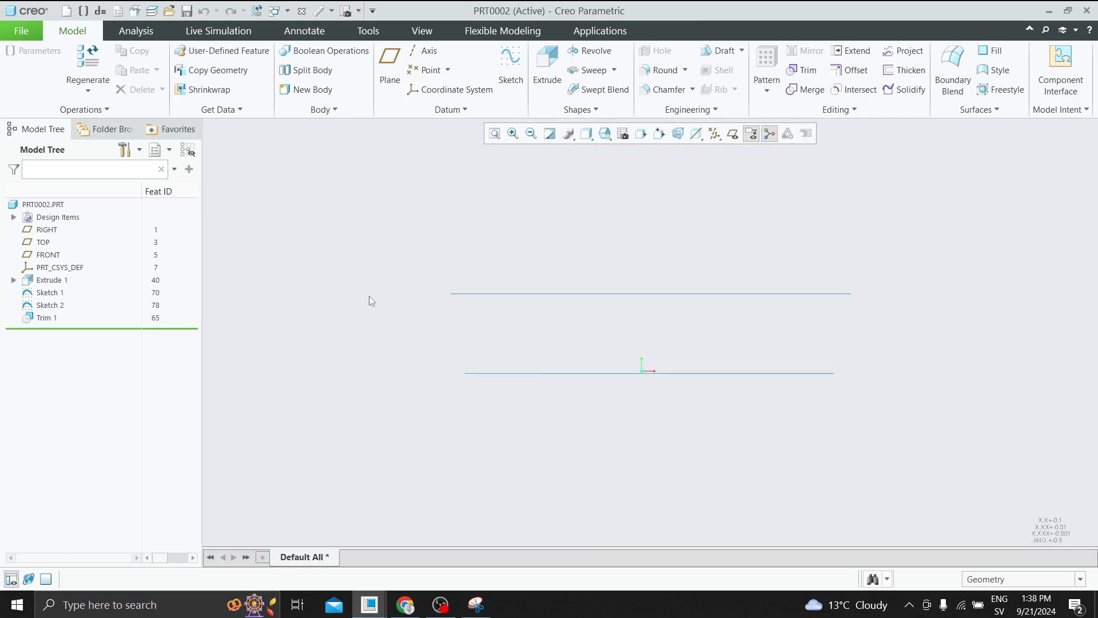
middle_click_drag(369, 296, 315, 330)
left_click_drag(70, 330, 76, 291)
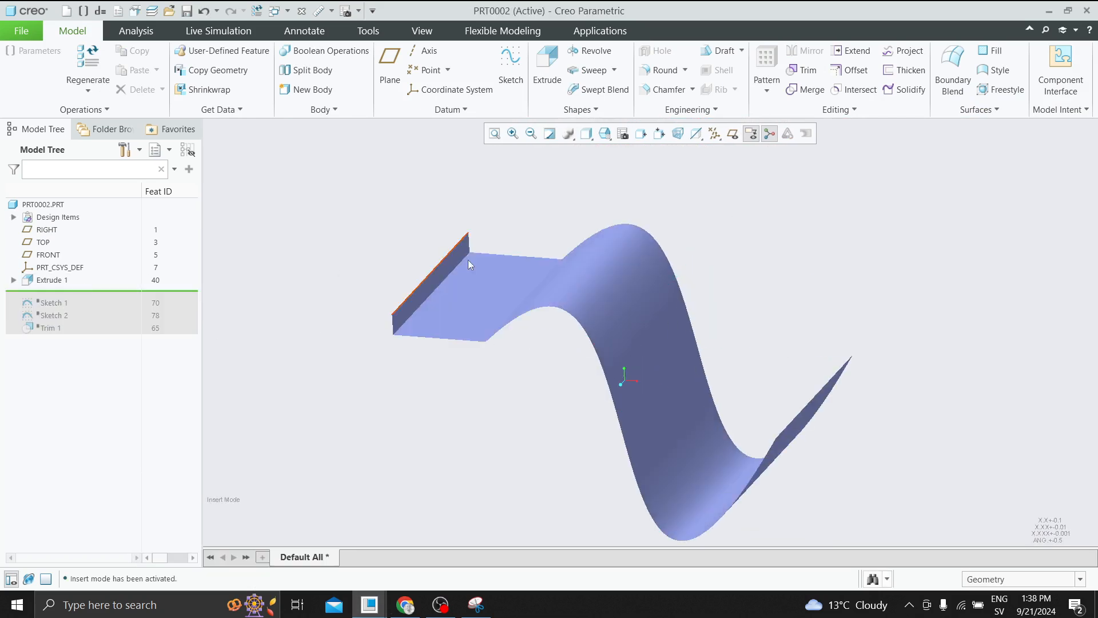
Edit the section of Extrude 1, deleting the horizontal line and the short vertical line so only the spline profile remains
left_click(13, 281)
left_click(66, 293)
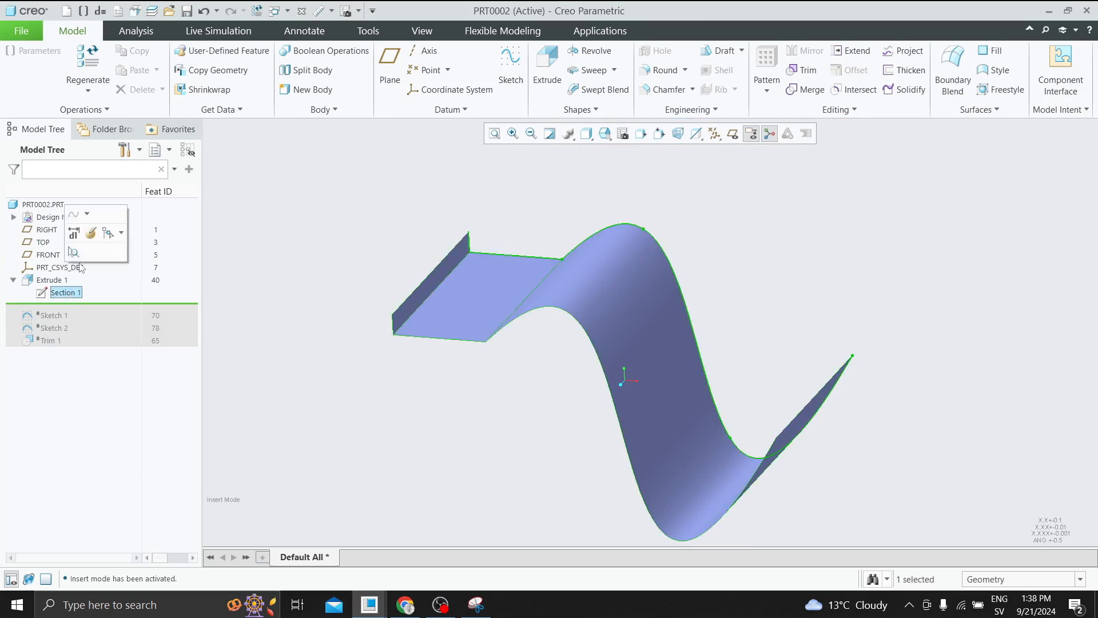
left_click(91, 236)
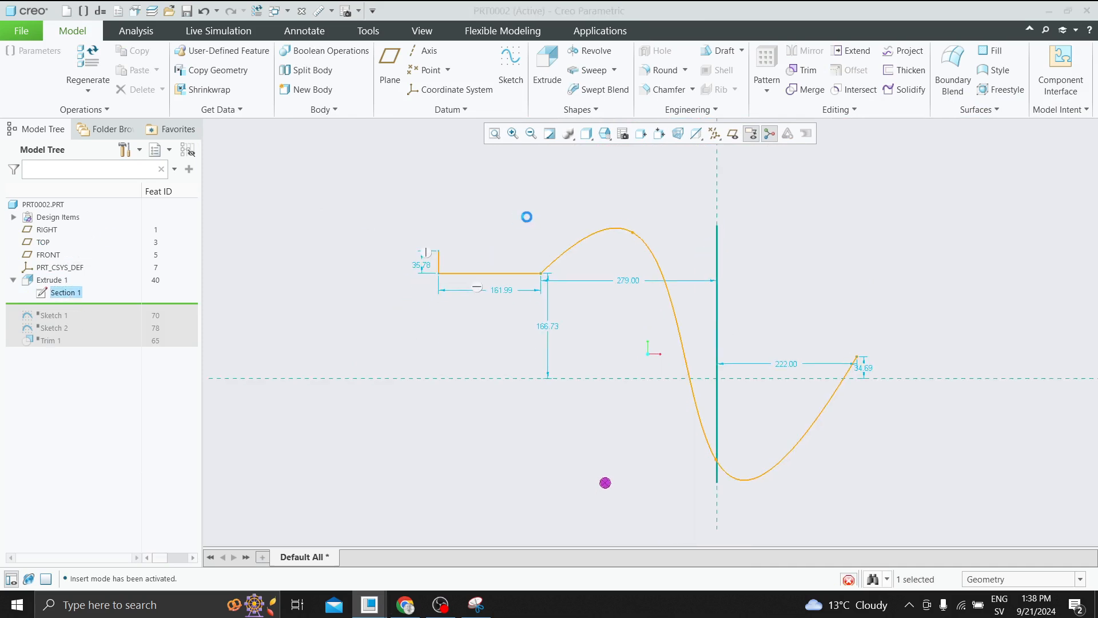
left_click(520, 259)
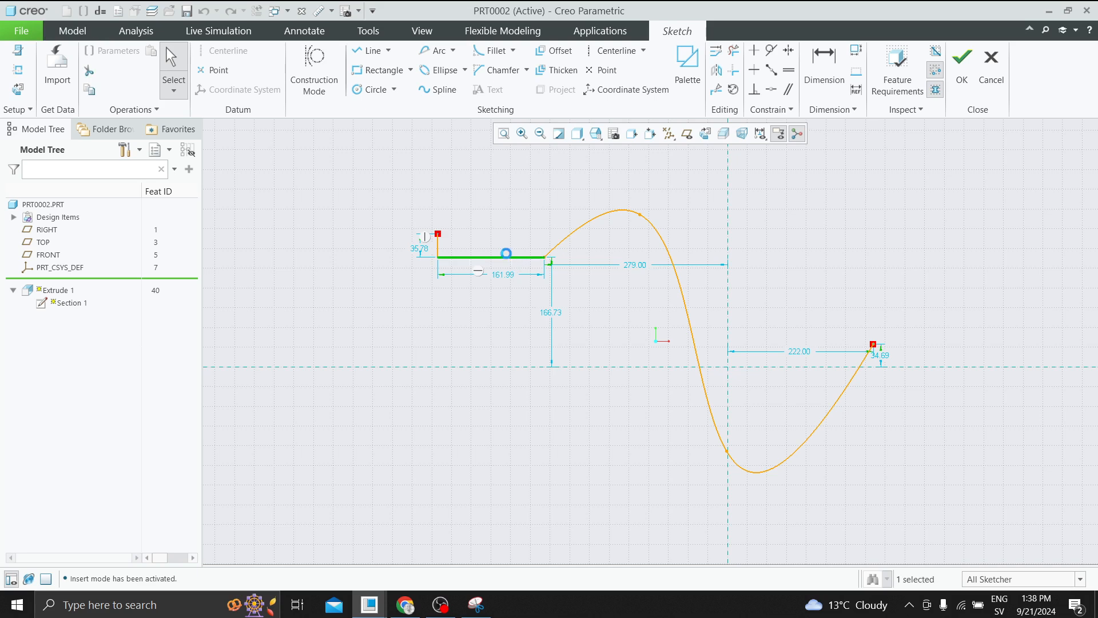
key("Delete")
left_click(438, 245)
key("Delete")
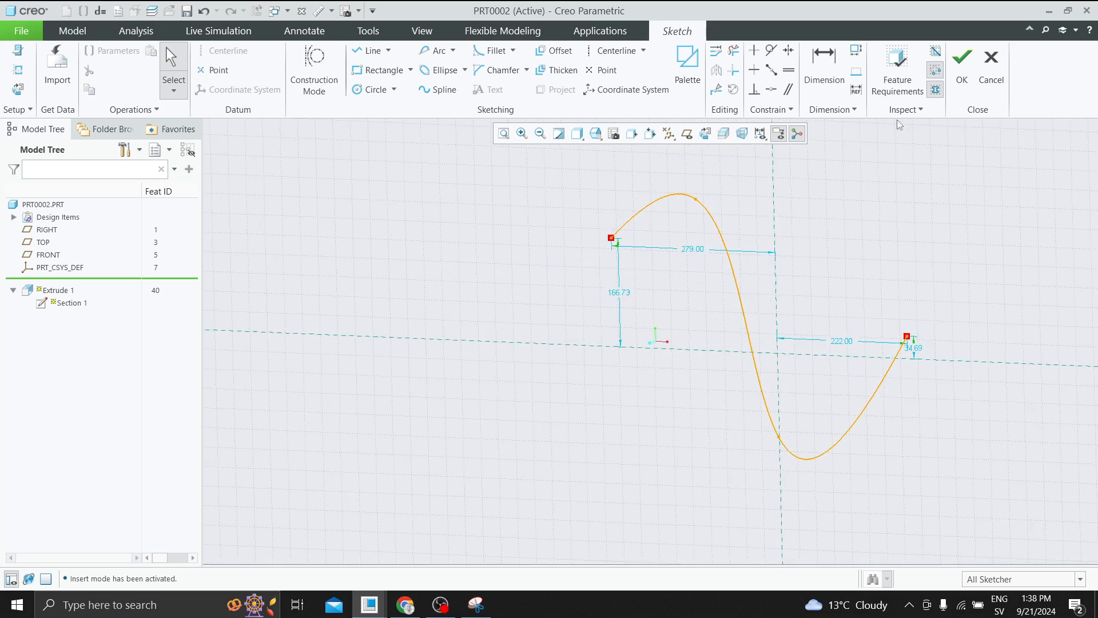
left_click(963, 63)
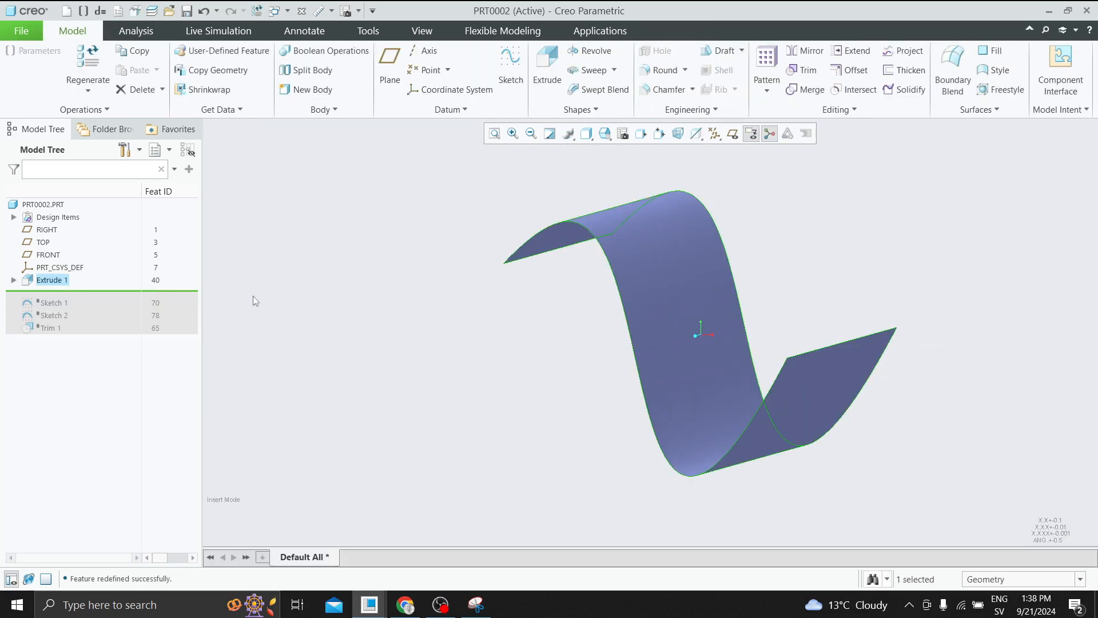
Show the datum planes and start a new sketch on the RIGHT plane, keeping the default TOP and FRONT references
middle_click_drag(545, 277, 561, 276)
left_click(733, 133)
mouse_move(773, 210)
middle_mouse_down()
mouse_move(815, 189)
mouse_move(755, 232)
mouse_move(837, 206)
mouse_move(770, 213)
mouse_move(779, 215)
mouse_move(763, 236)
middle_mouse_up()
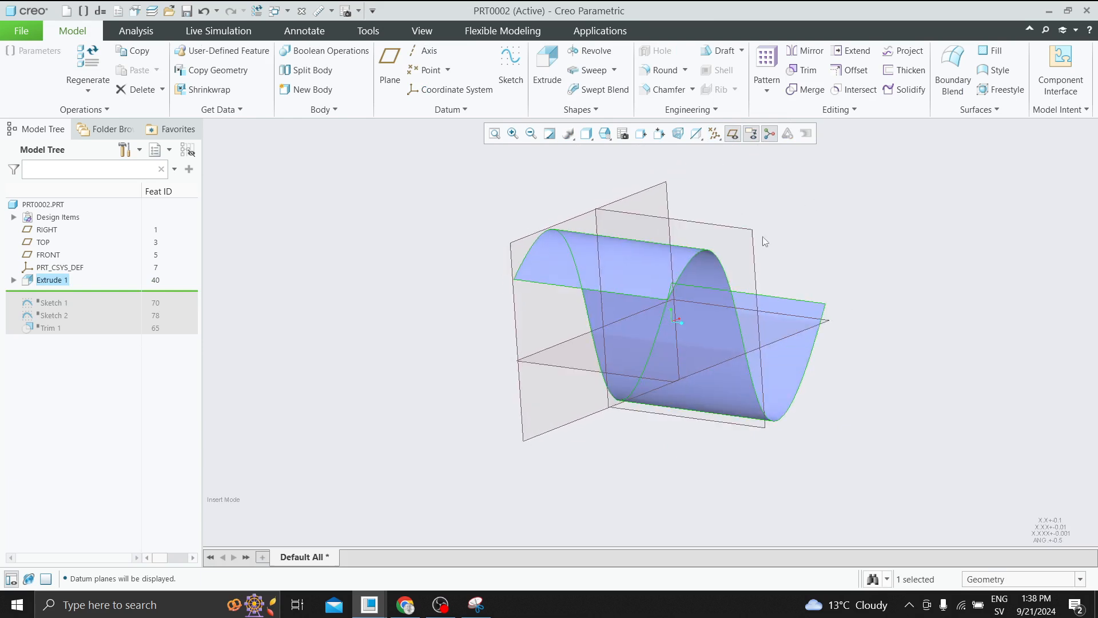
left_click(739, 229)
left_click(761, 172)
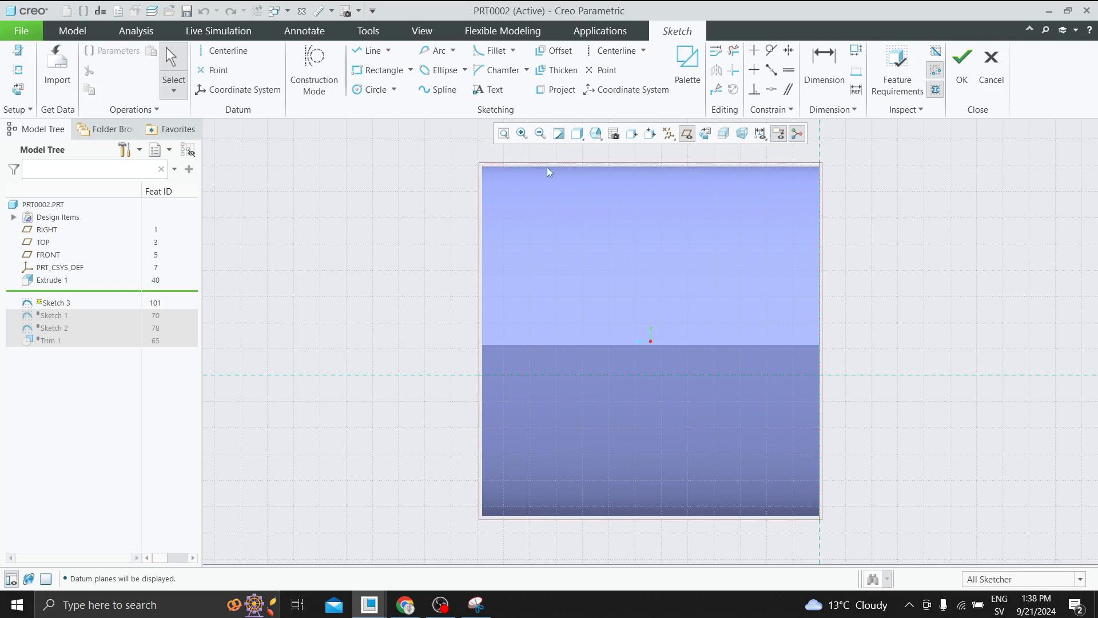
left_click(17, 70)
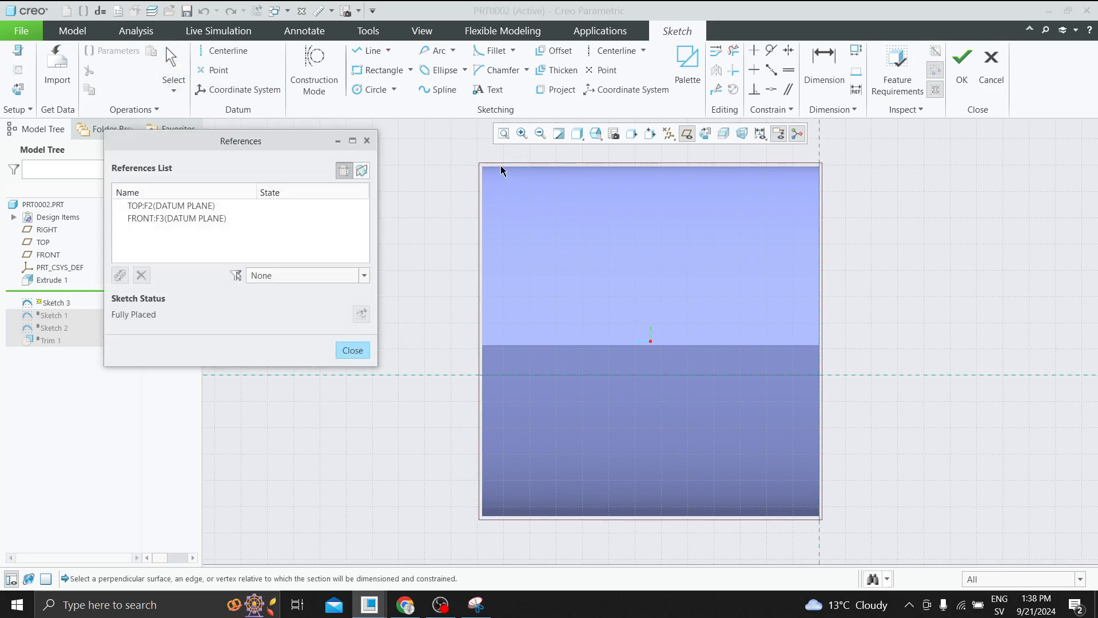
left_click(367, 140)
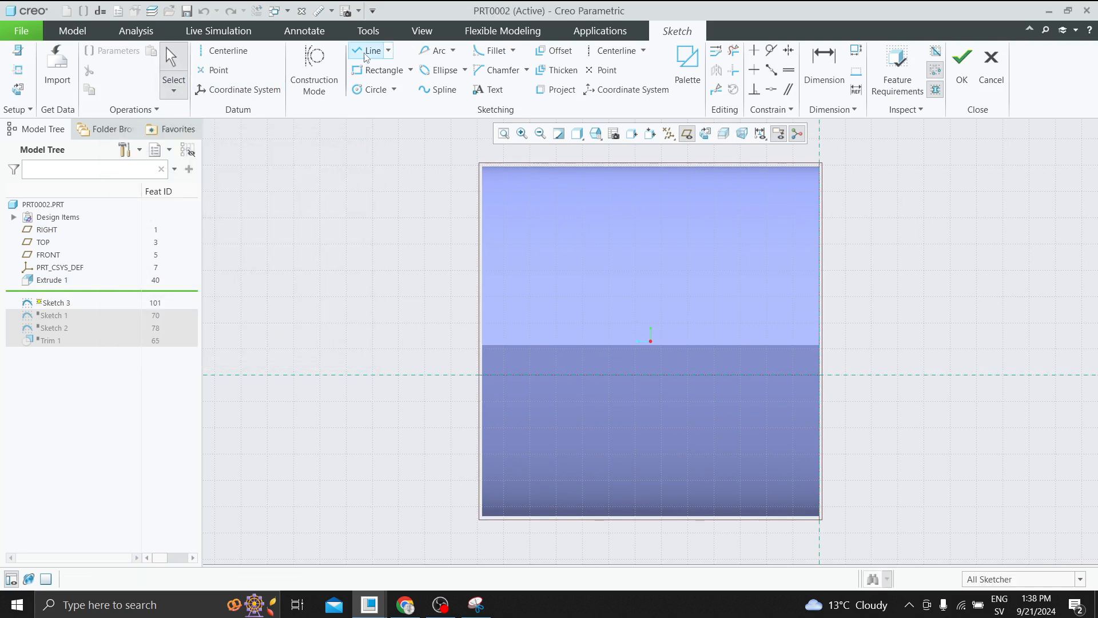
Sketch two horizontal lines along the surface's upper and lower outline edges, spanning its full width, and complete the sketch
left_click(366, 55)
left_click(482, 166)
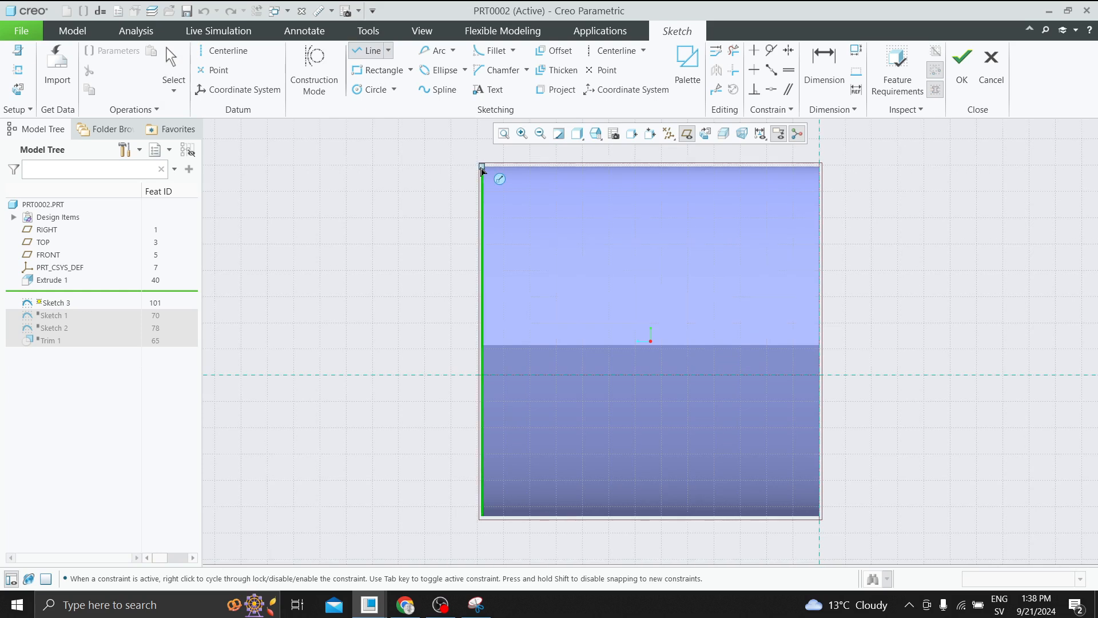
left_click(824, 170)
middle_click(826, 173)
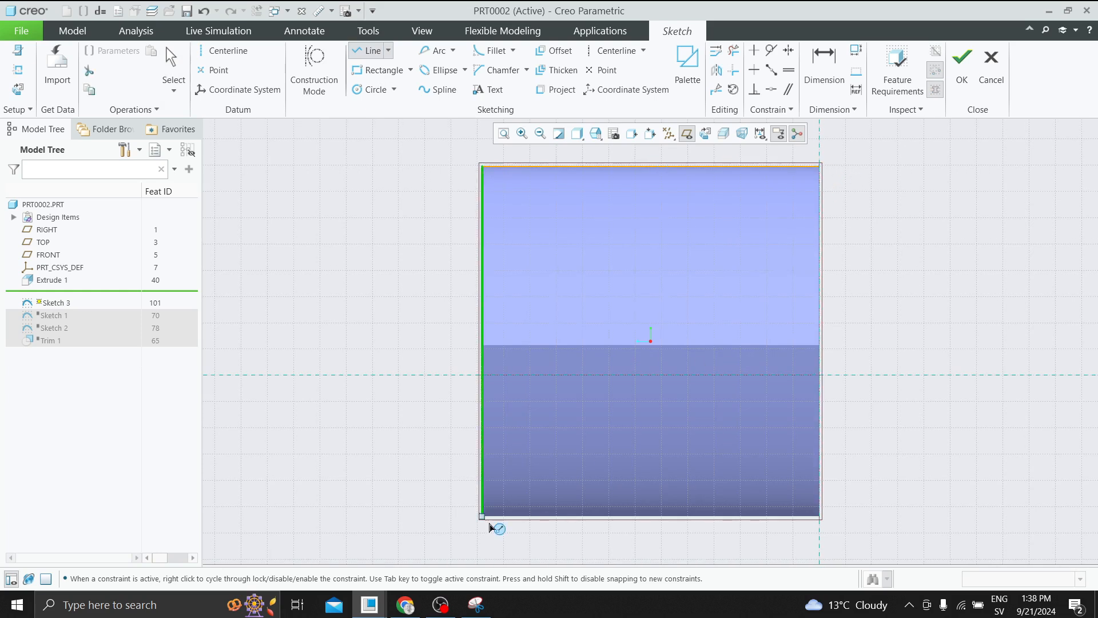
left_click(483, 518)
left_click(822, 518)
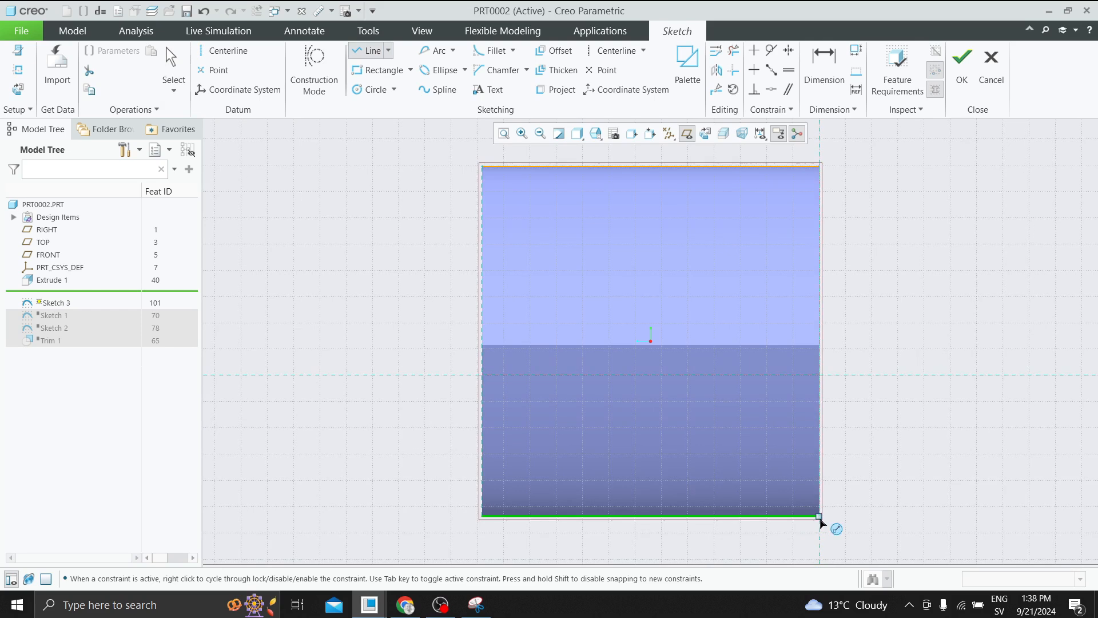
middle_click(822, 519)
middle_click(669, 264)
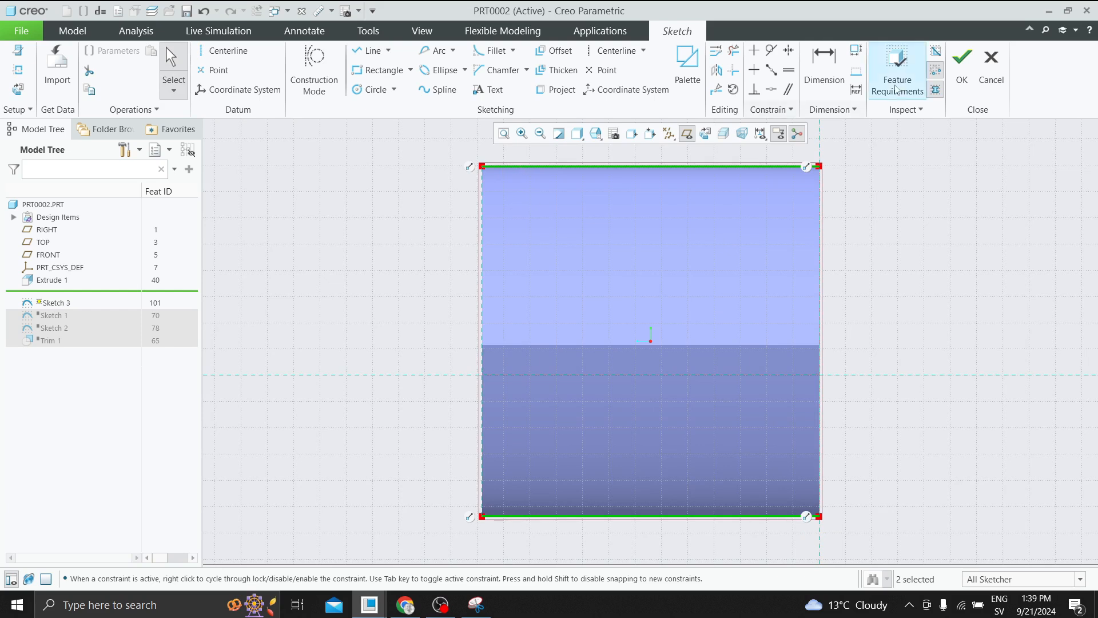
left_click(962, 69)
Hide the datum planes and examine how the two sketched lines lie relative to the wavy surface
middle_click_drag(669, 231, 677, 175)
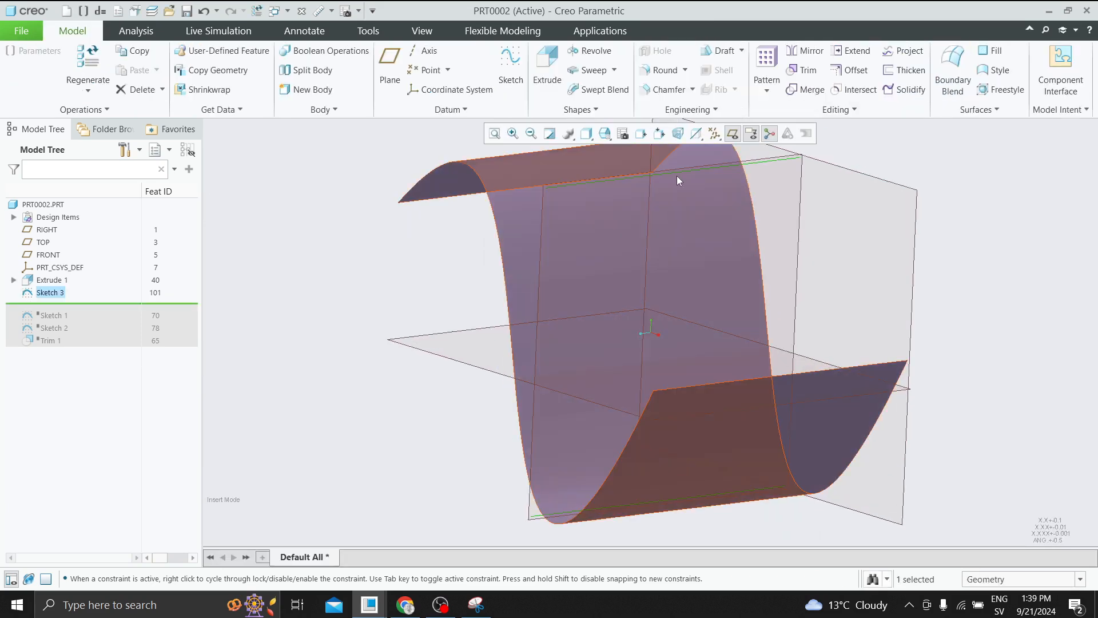
scroll(459, 289, "up", 2)
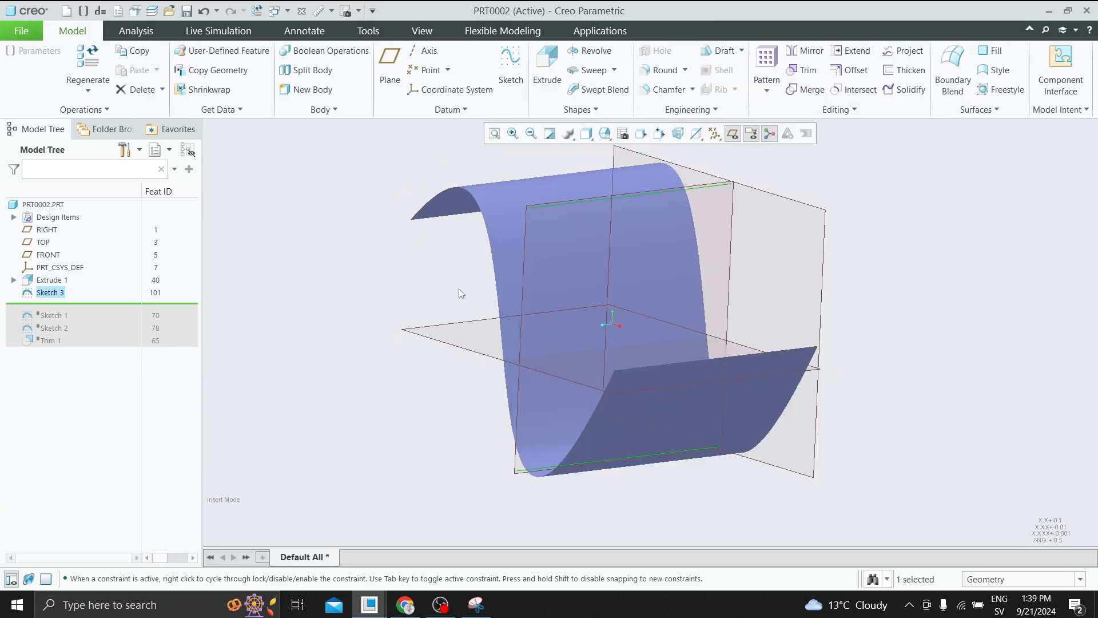
left_click(732, 133)
left_click(891, 172)
mouse_move(891, 172)
middle_mouse_down()
mouse_move(833, 206)
mouse_move(841, 225)
mouse_move(816, 216)
mouse_move(822, 201)
mouse_move(834, 208)
mouse_move(824, 211)
middle_mouse_up()
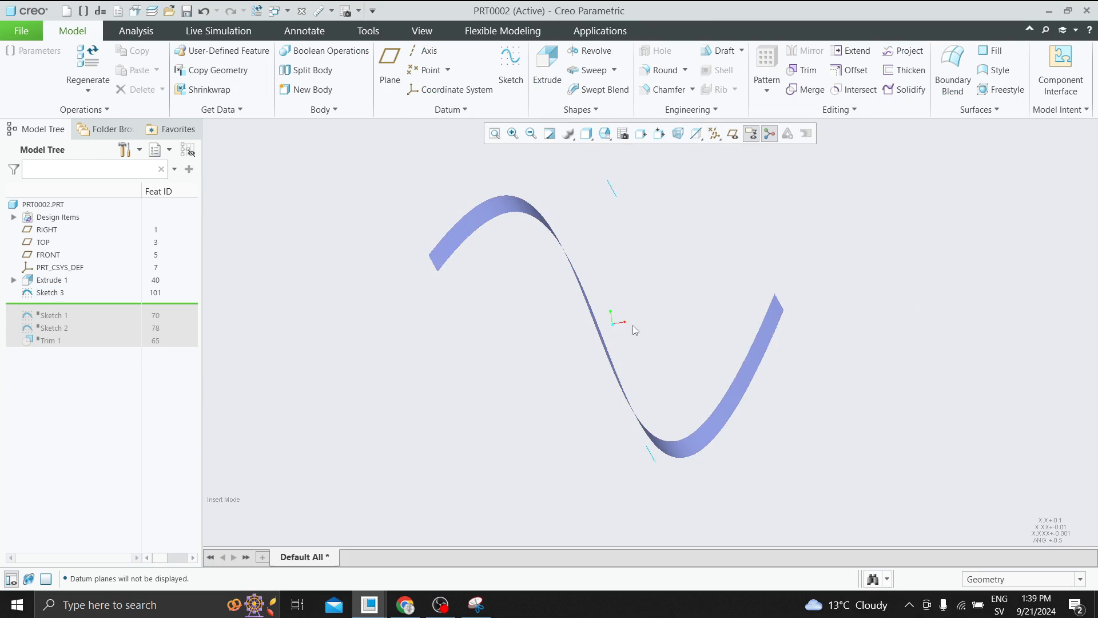
middle_click_drag(635, 330, 624, 186)
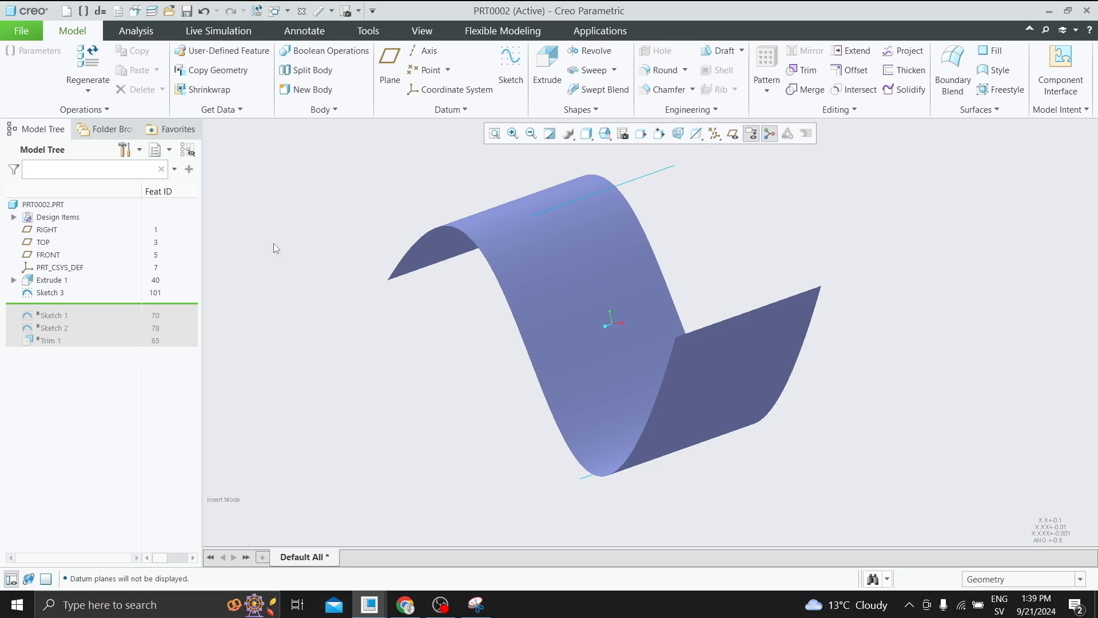
left_click(547, 63)
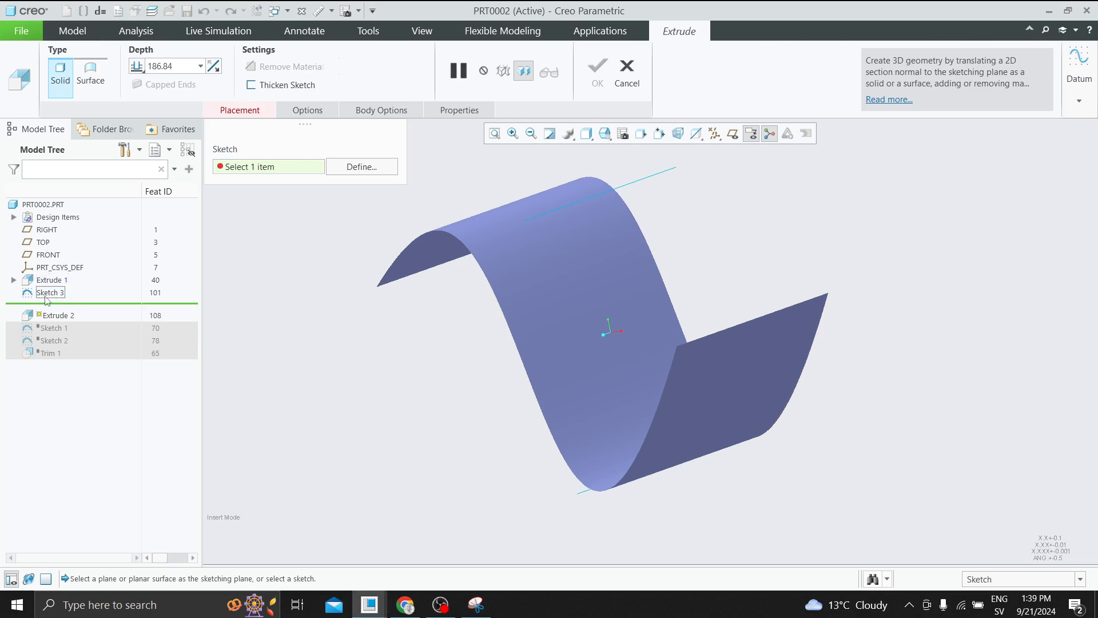
scroll(402, 267, "down", 2)
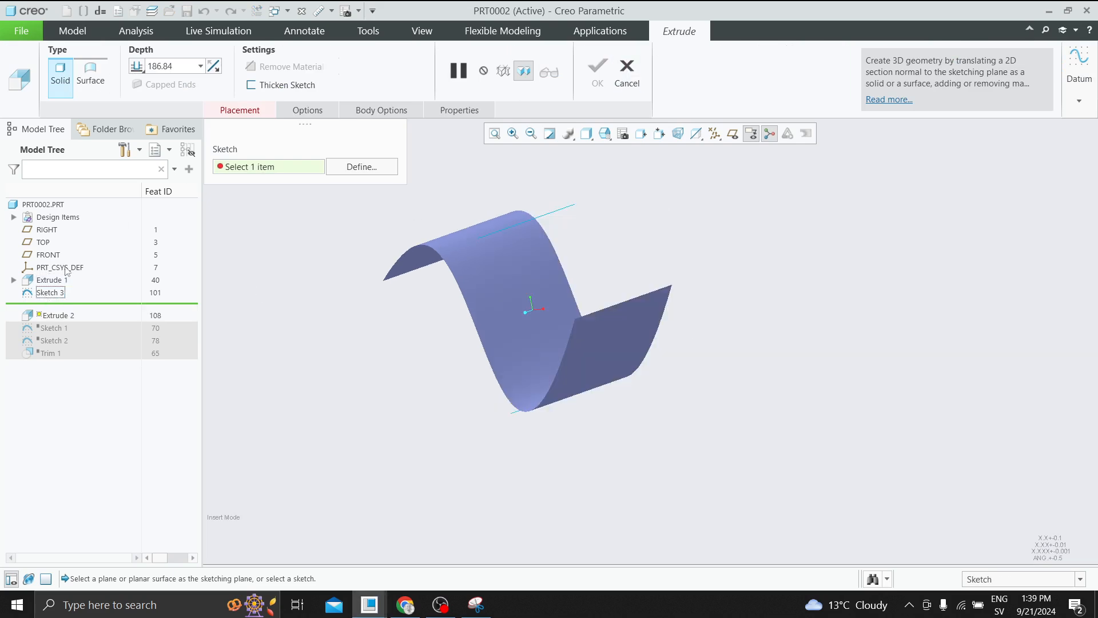
left_click(90, 74)
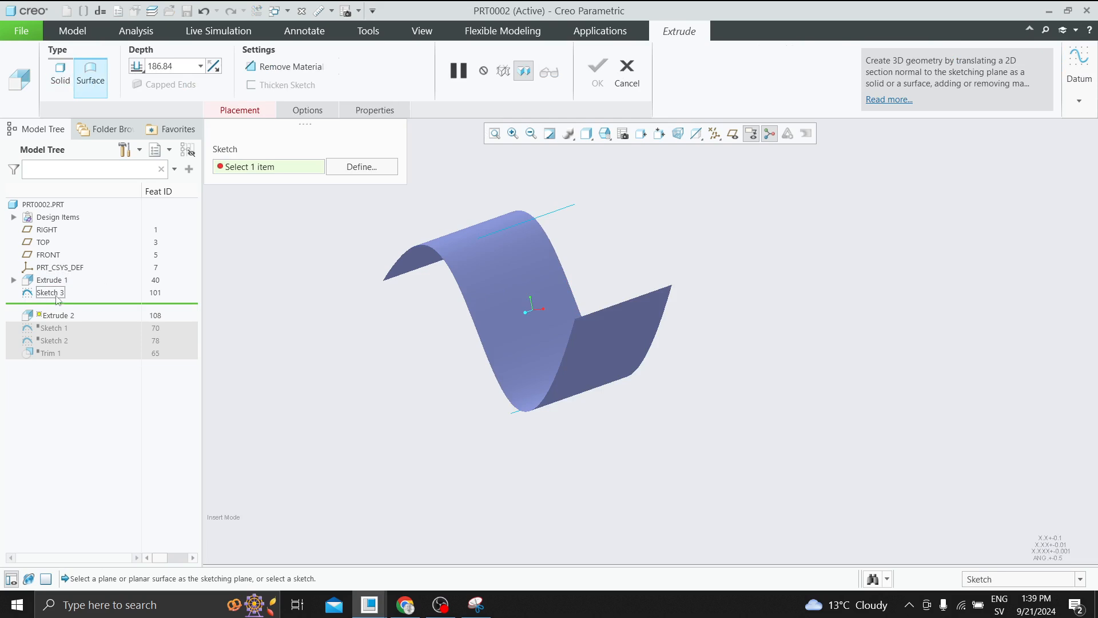
left_click(627, 72)
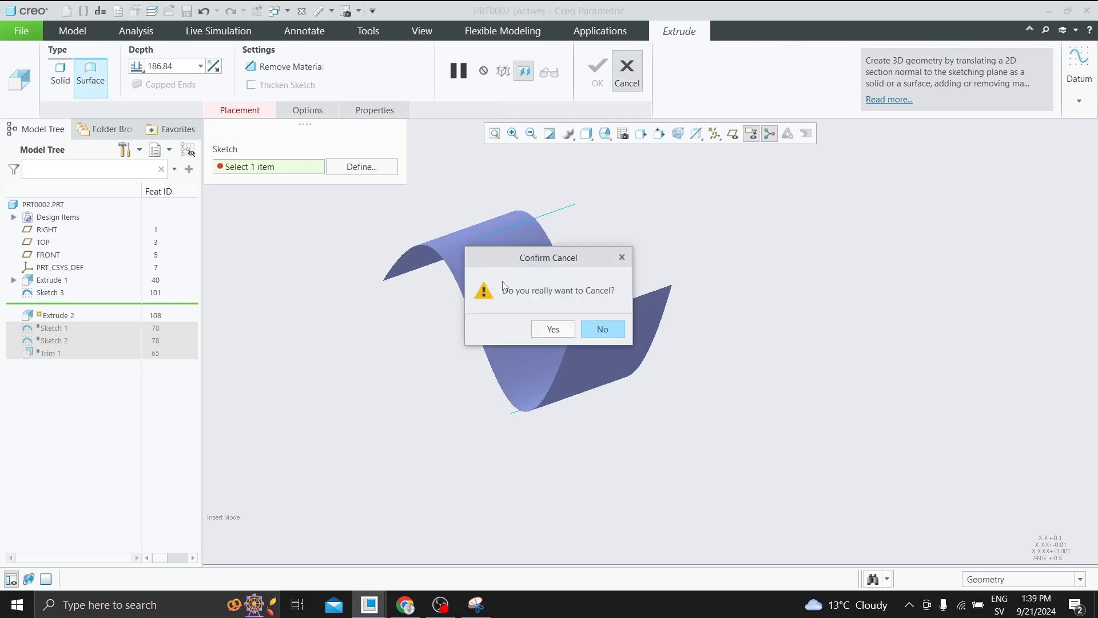
left_click(552, 327)
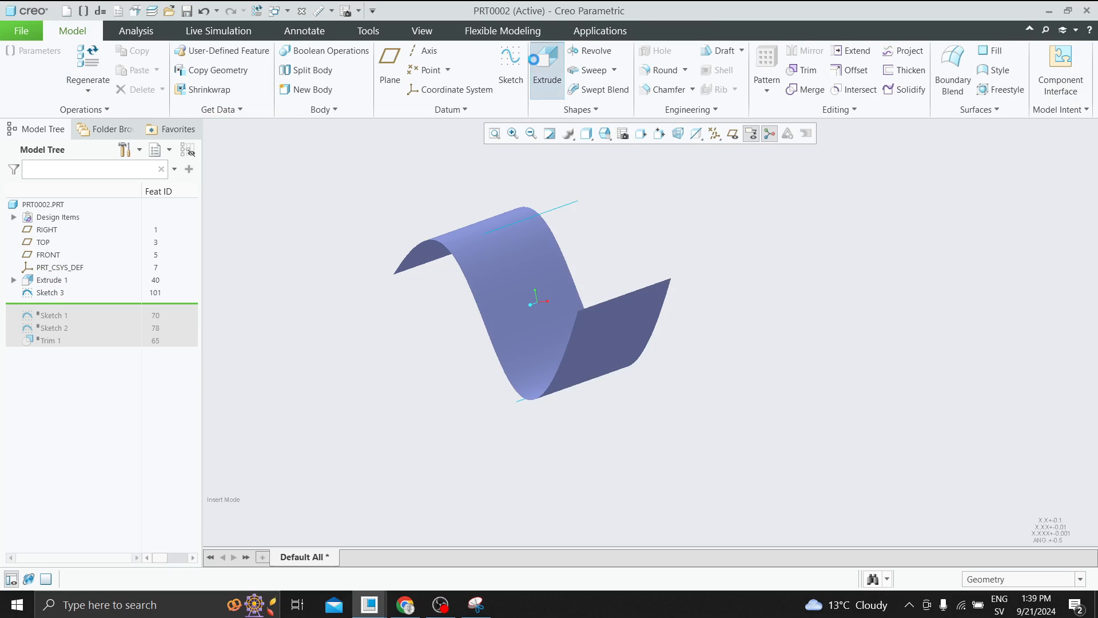
Start an Extrude with the datum planes shown and open its section sketch on the RIGHT plane
left_click(547, 65)
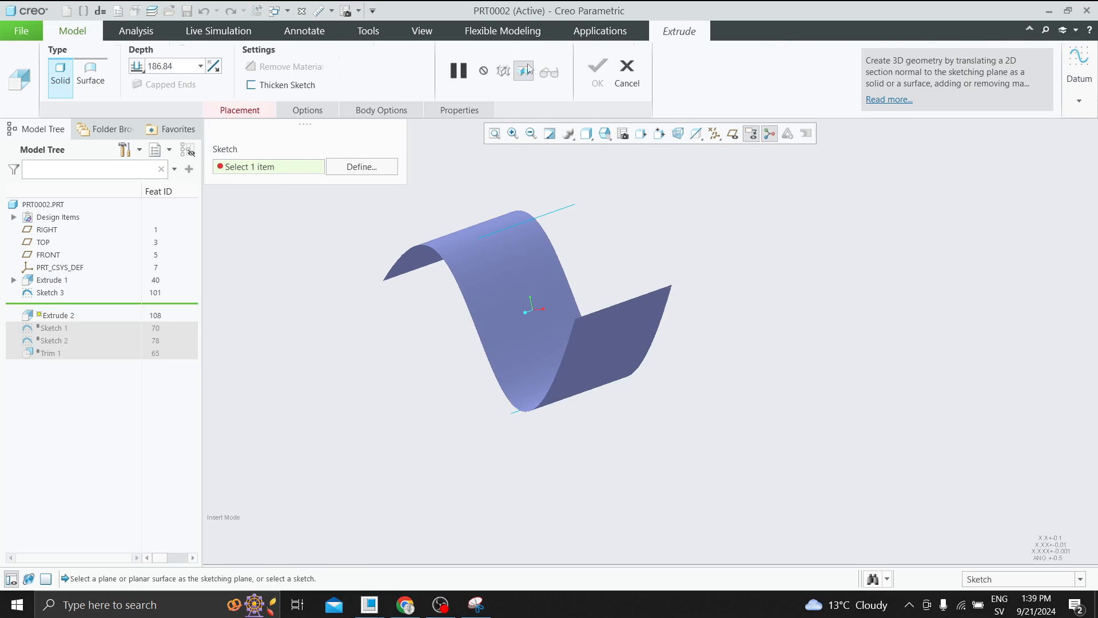
left_click(733, 135)
mouse_move(622, 212)
middle_mouse_down()
mouse_move(670, 214)
mouse_move(582, 258)
middle_mouse_up()
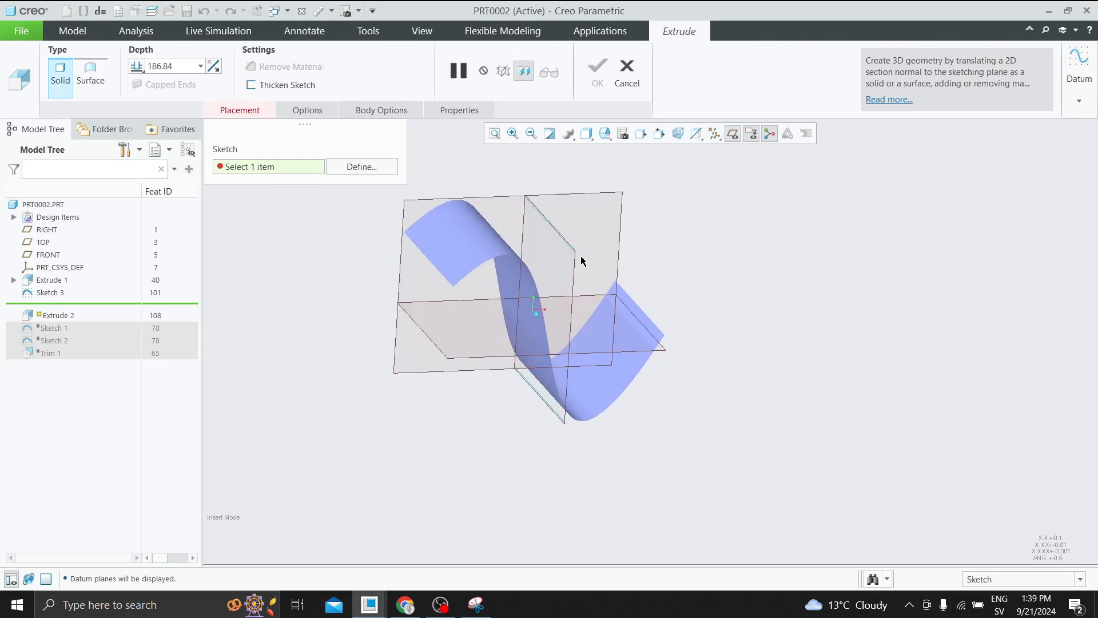
left_click(573, 266)
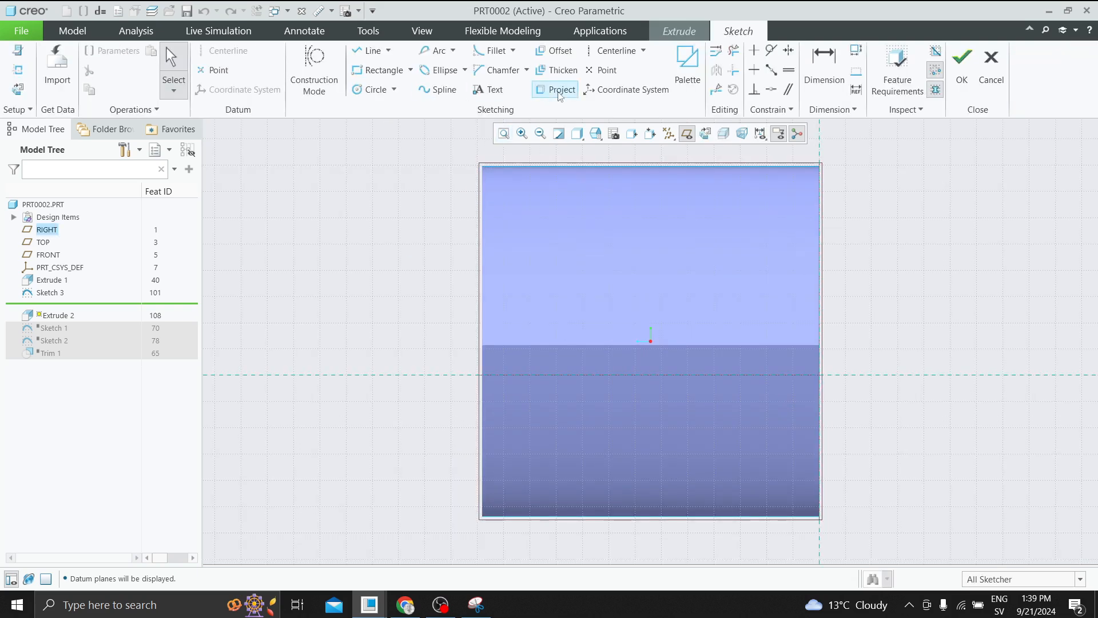
Try to use both lines of Sketch 3, projected into the section, as the extrude profile and exit the sketch
left_click(553, 90)
left_click(565, 166)
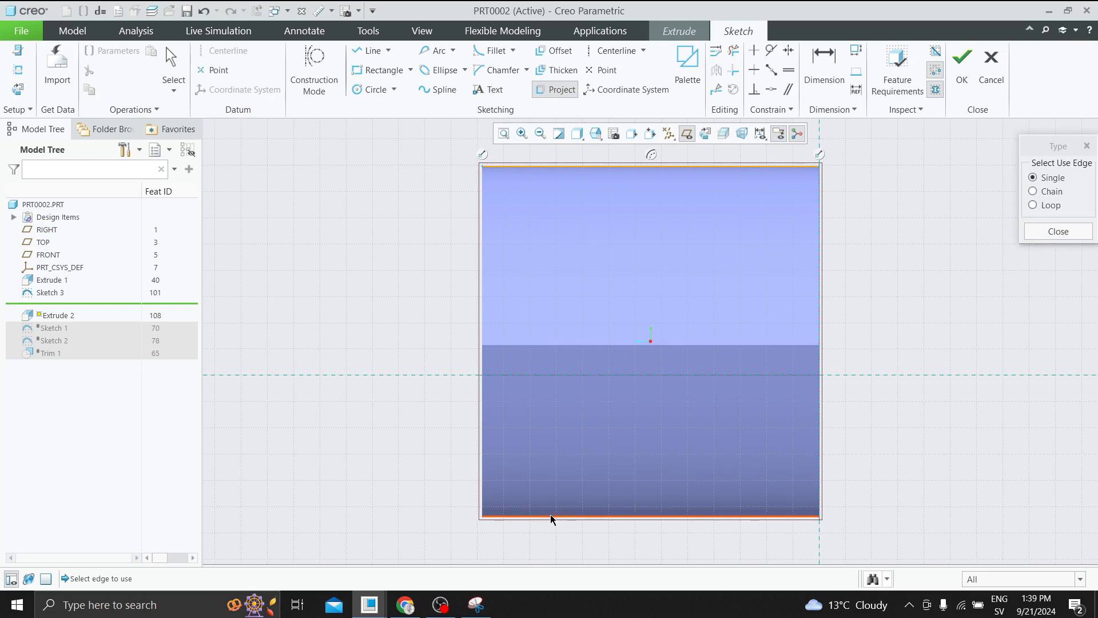
left_click(551, 518)
scroll(461, 410, "up", 2)
middle_click_drag(429, 328, 630, 311)
left_click(1058, 231)
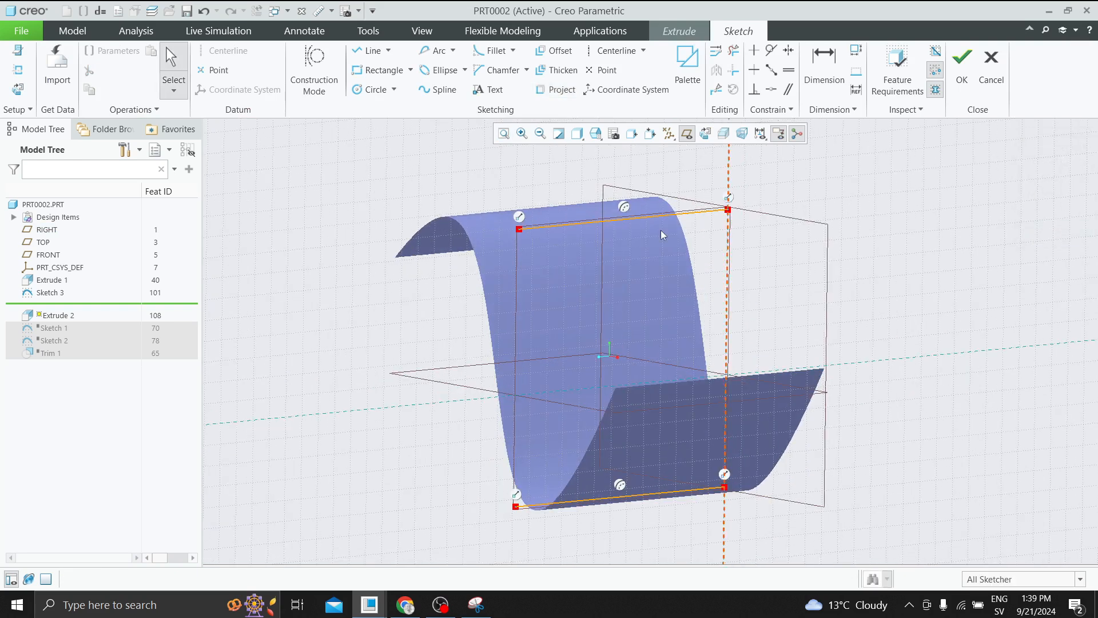
scroll(534, 234, "up", 2)
left_click(962, 68)
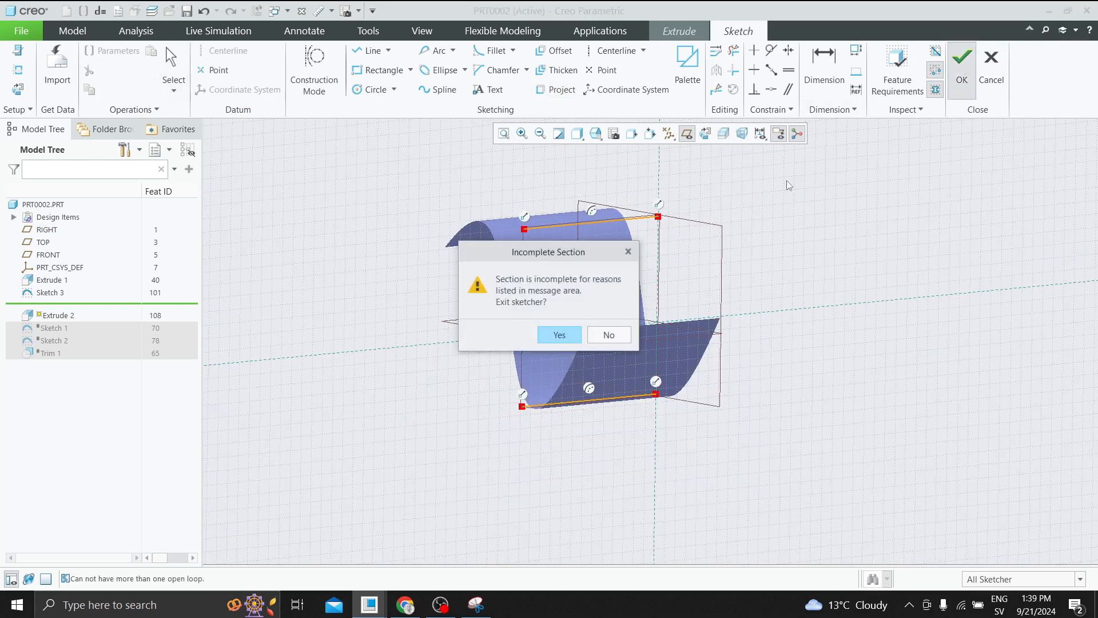
left_click(561, 335)
middle_click_drag(588, 318, 631, 324)
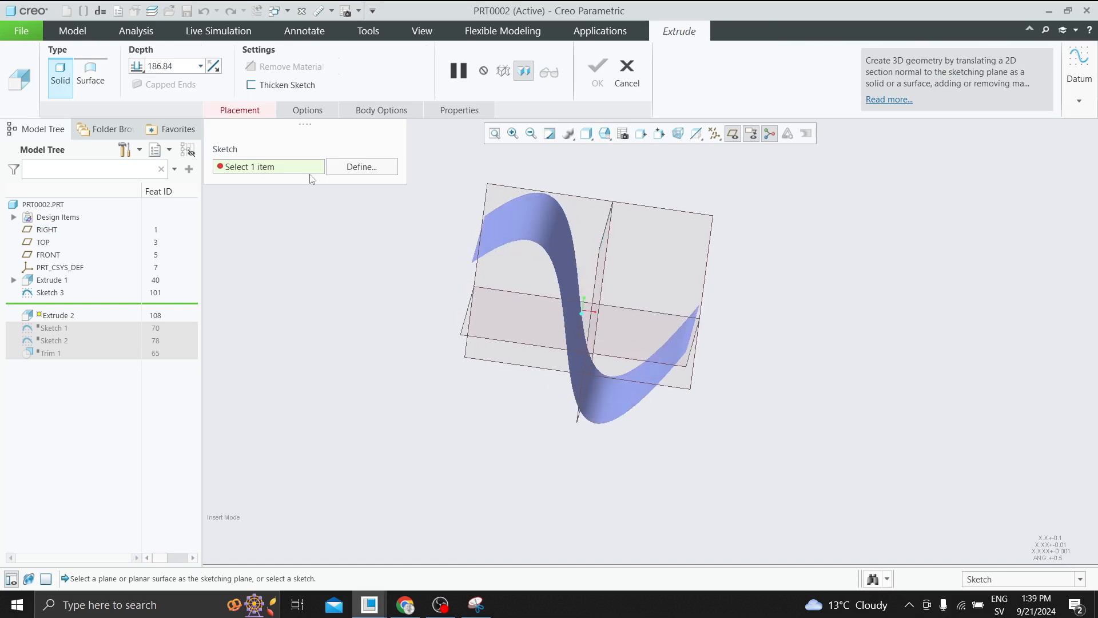
left_click(84, 71)
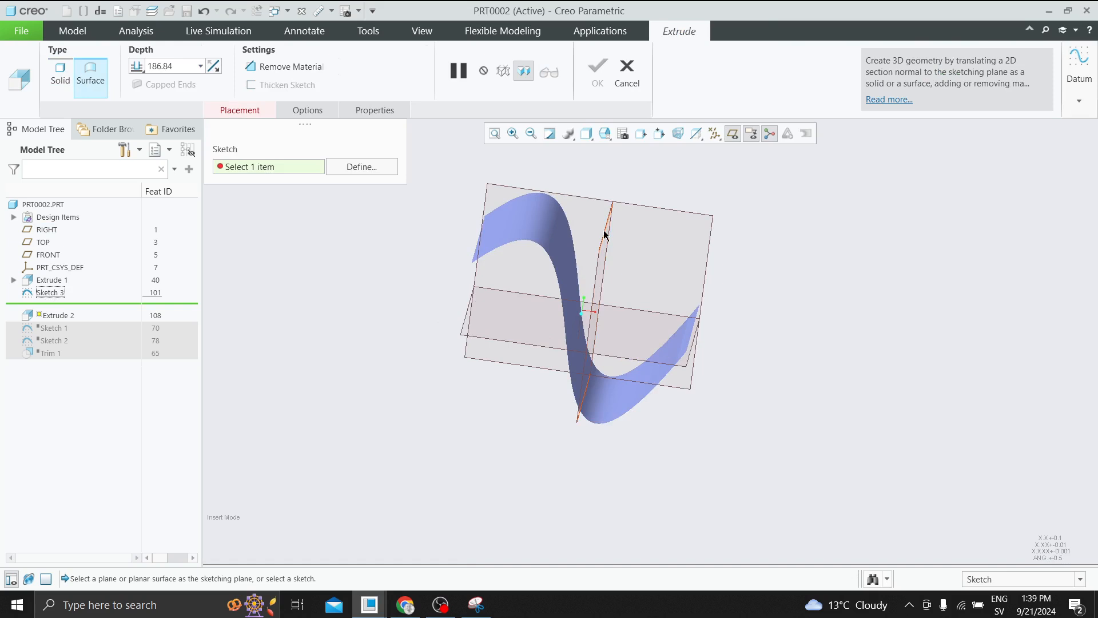
middle_click_drag(606, 233, 595, 237)
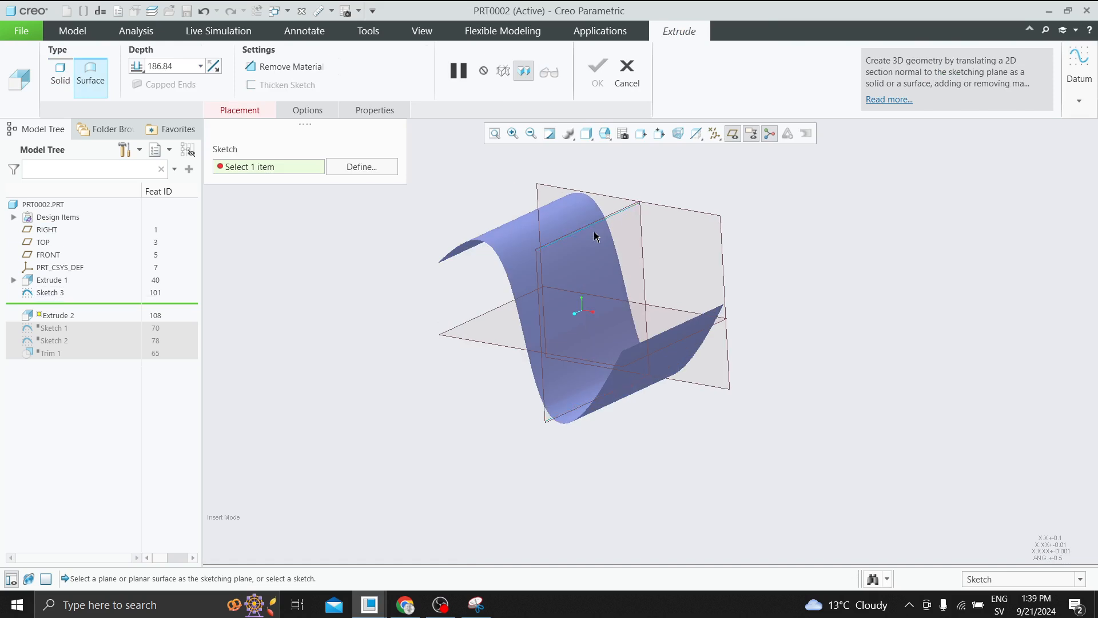
left_click(627, 75)
left_click(548, 331)
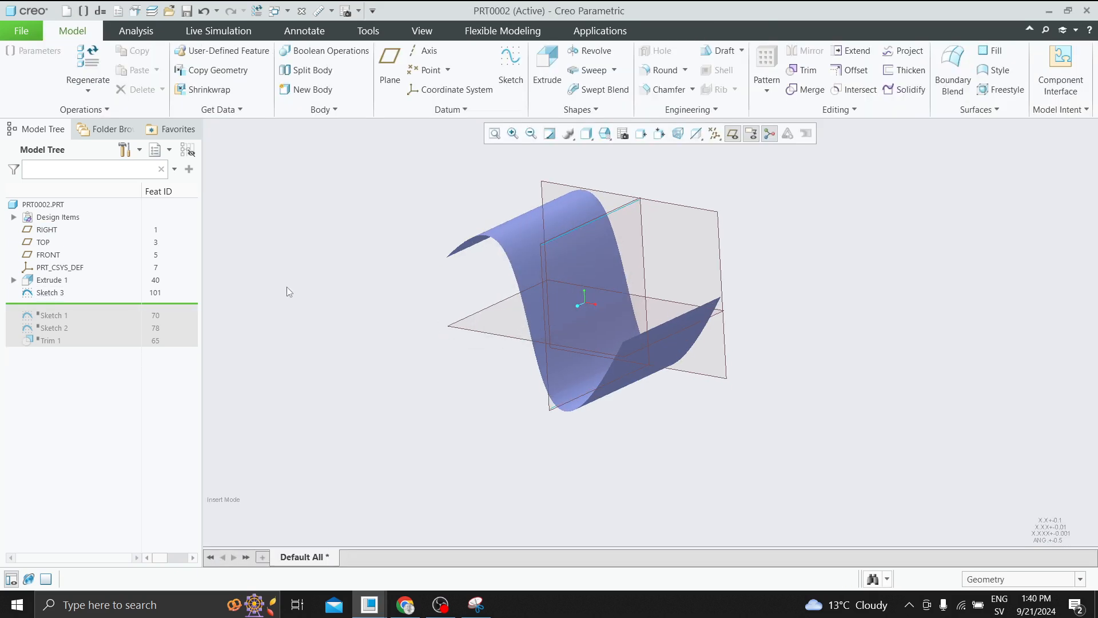
Edit Sketch 3, deleting the lower line so only the upper line remains, and complete the sketch
left_click(50, 293)
left_click(59, 217)
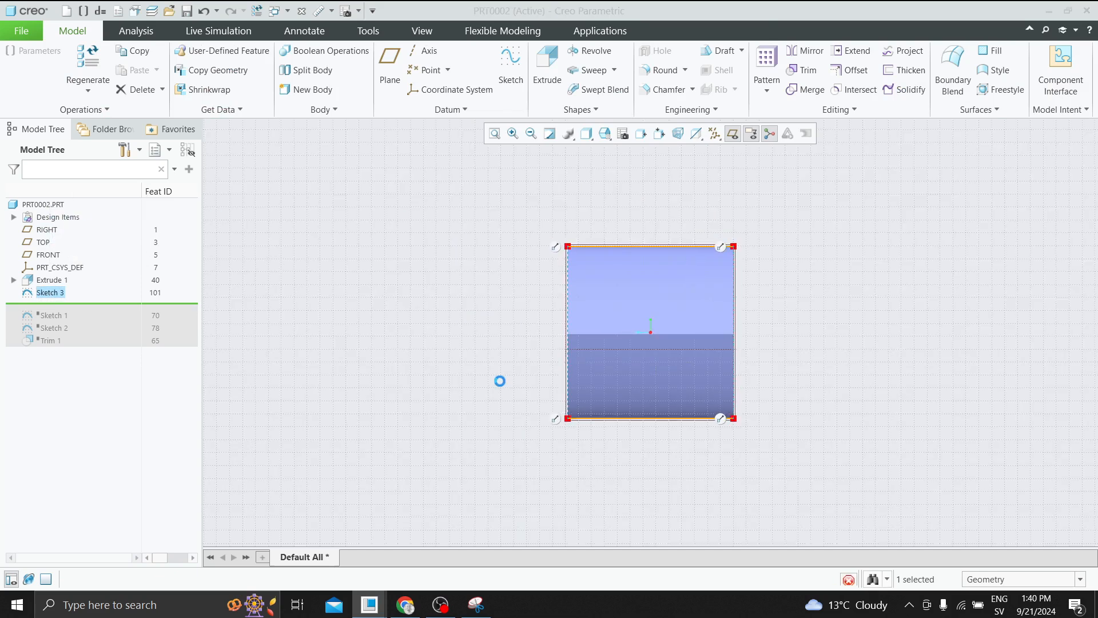
left_click_drag(500, 381, 866, 483)
key("Delete")
middle_click_drag(859, 319, 951, 230)
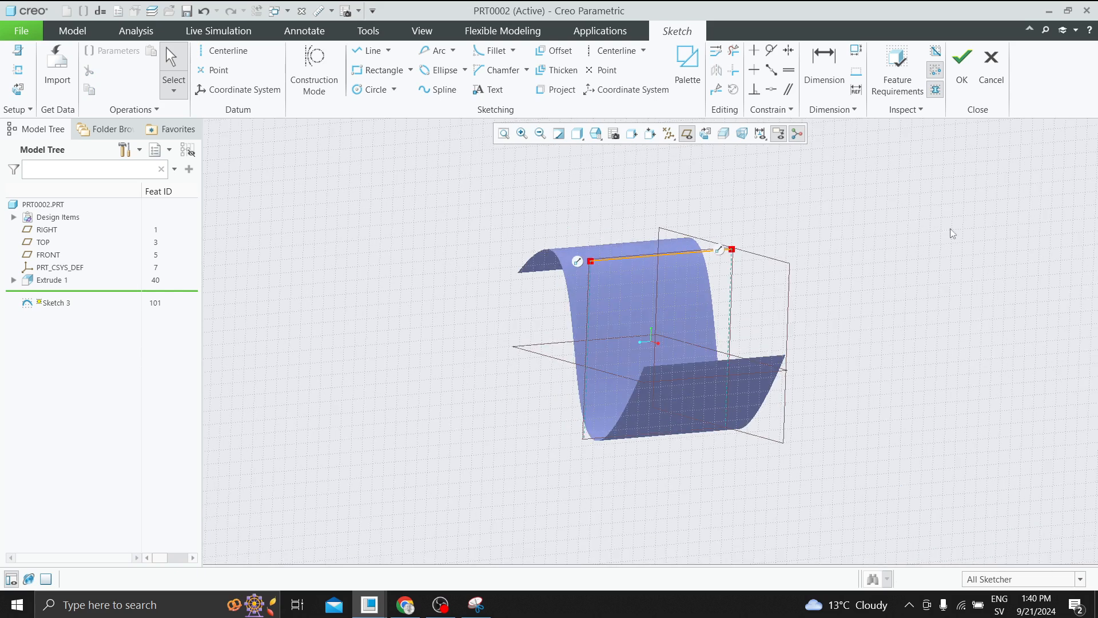
left_click(962, 57)
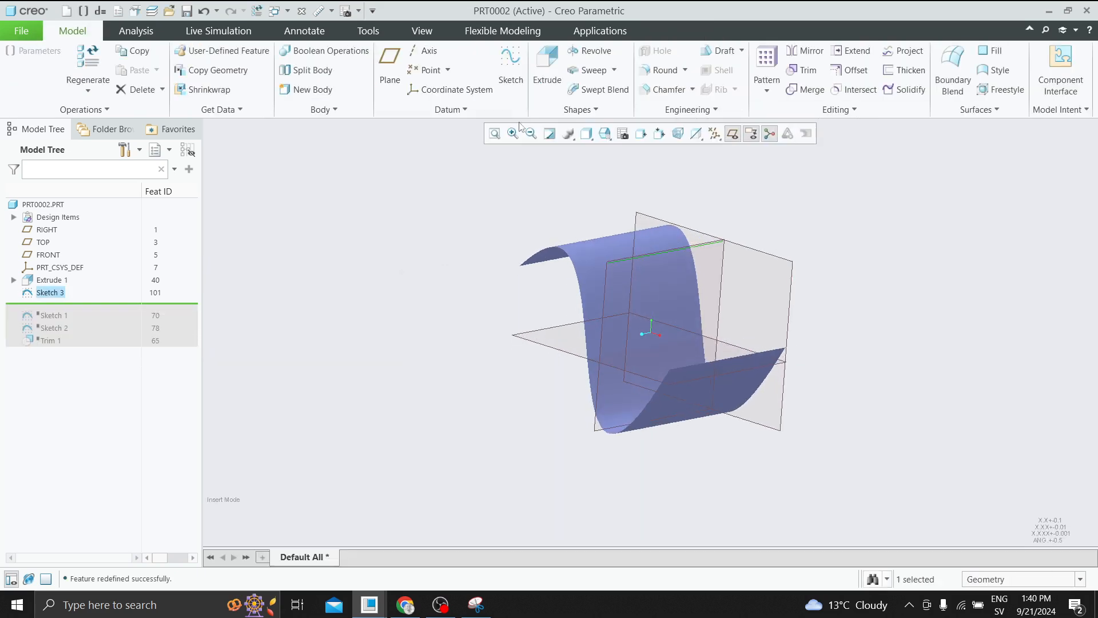
Extrude the line of Sketch 3 as a surface, 610.50 deep in total and symmetric about the sketching plane
left_click(547, 64)
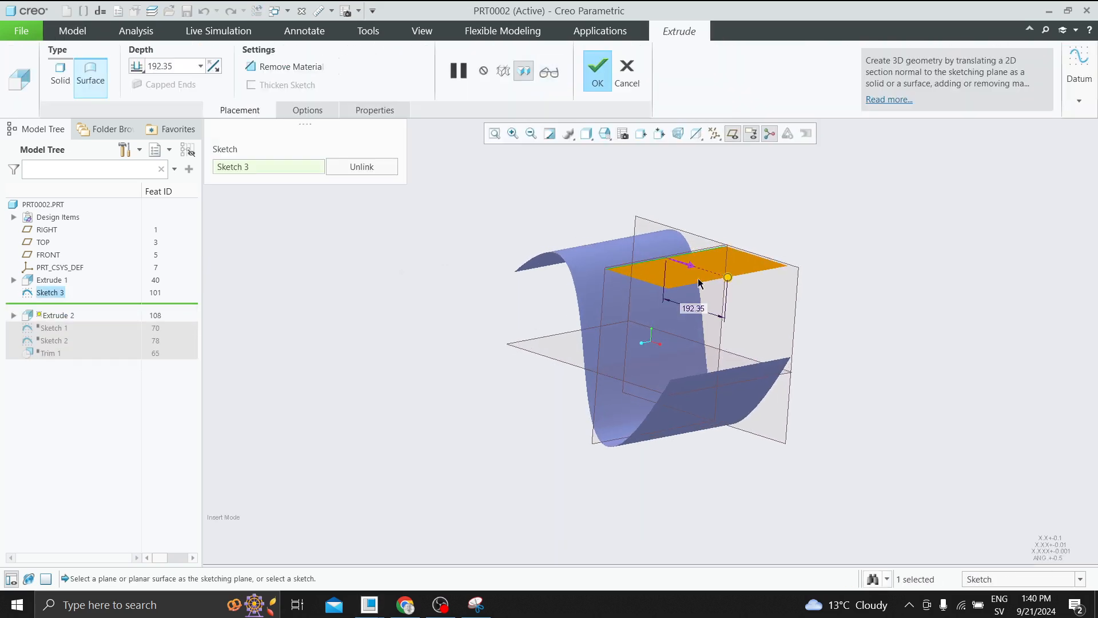
left_click_drag(728, 278, 462, 201)
mouse_move(462, 201)
middle_mouse_down()
mouse_move(563, 267)
mouse_move(554, 309)
mouse_move(561, 230)
middle_mouse_up()
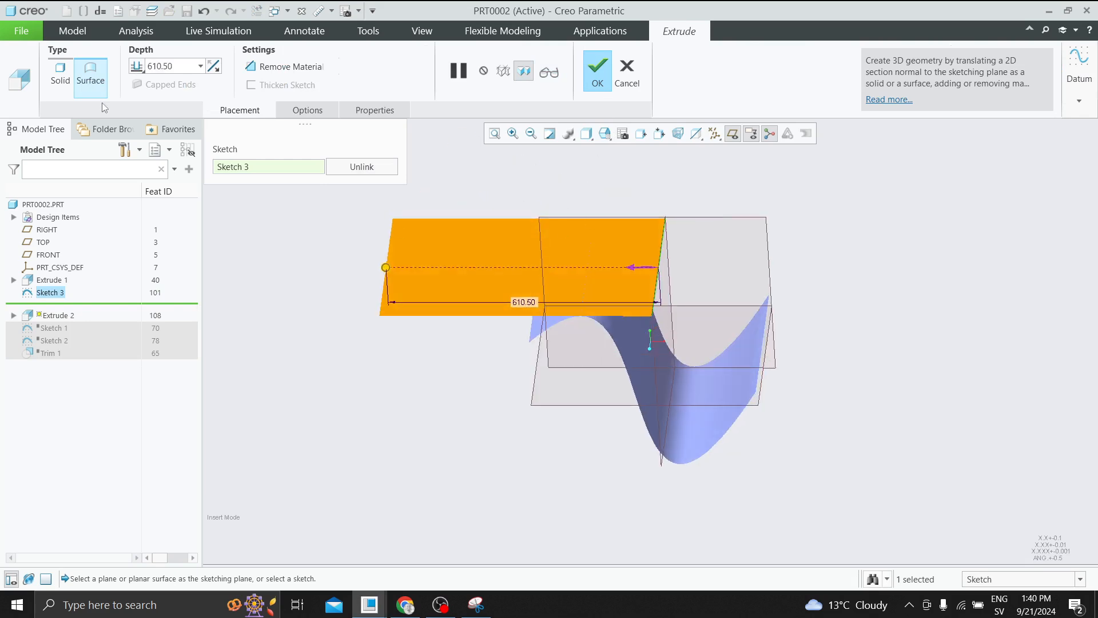
left_click(136, 66)
left_click(157, 95)
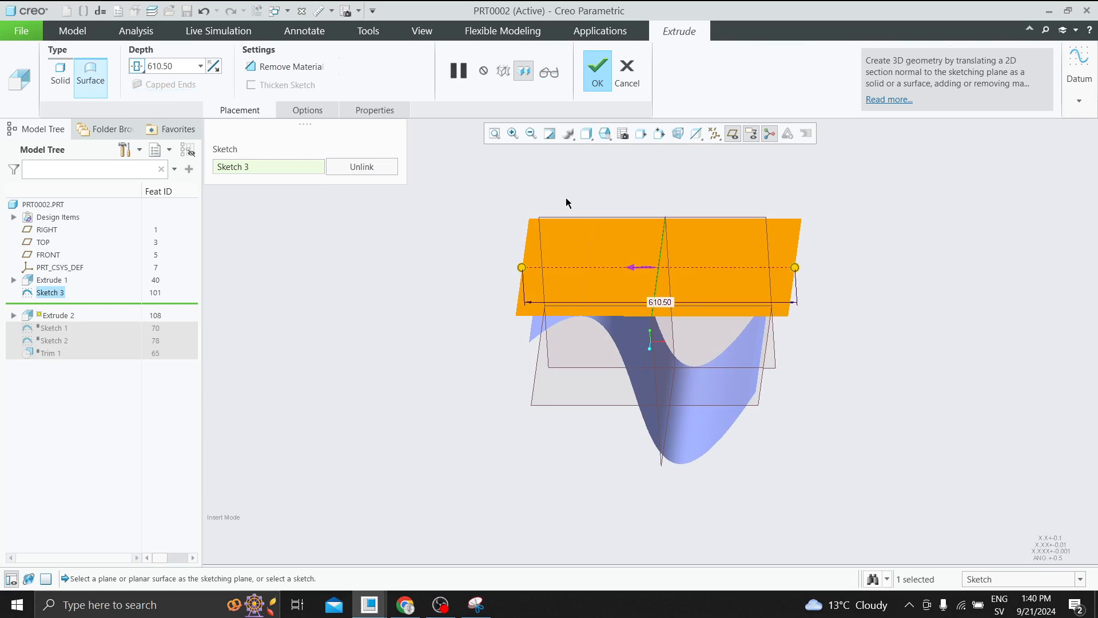
left_click(598, 71)
Hide the datum planes and examine how the flat extruded surface lies relative to the wavy surface
middle_click_drag(634, 246, 713, 198)
left_click(733, 135)
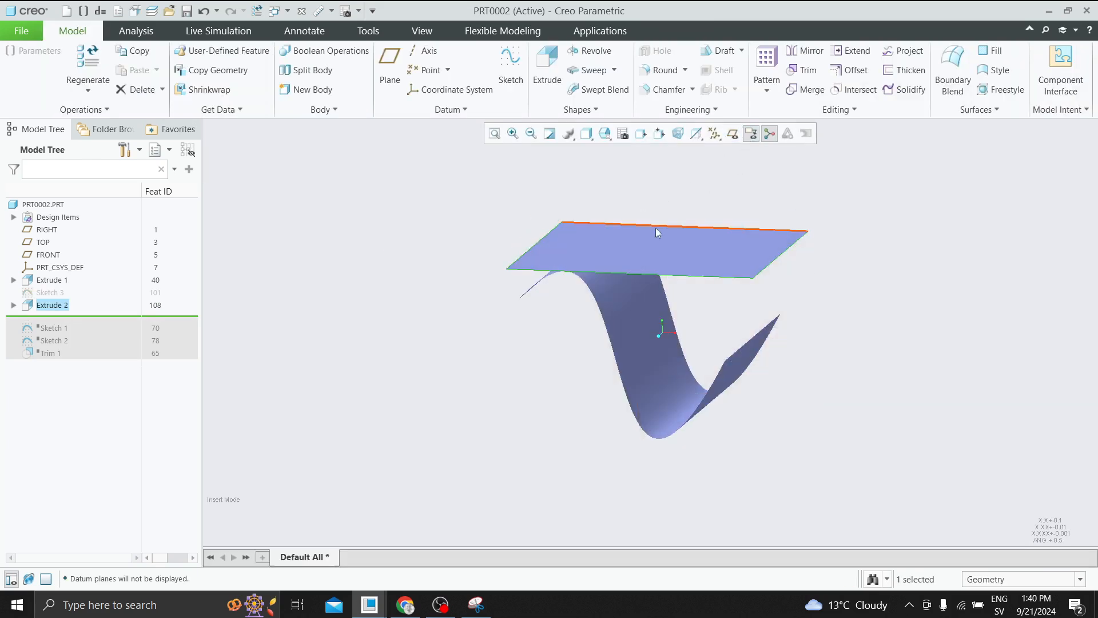
mouse_move(656, 228)
middle_mouse_down()
mouse_move(706, 182)
mouse_move(702, 235)
mouse_move(633, 231)
mouse_move(658, 240)
mouse_move(652, 259)
mouse_move(729, 261)
mouse_move(655, 262)
mouse_move(598, 279)
mouse_move(657, 246)
mouse_move(706, 247)
mouse_move(681, 297)
middle_mouse_up()
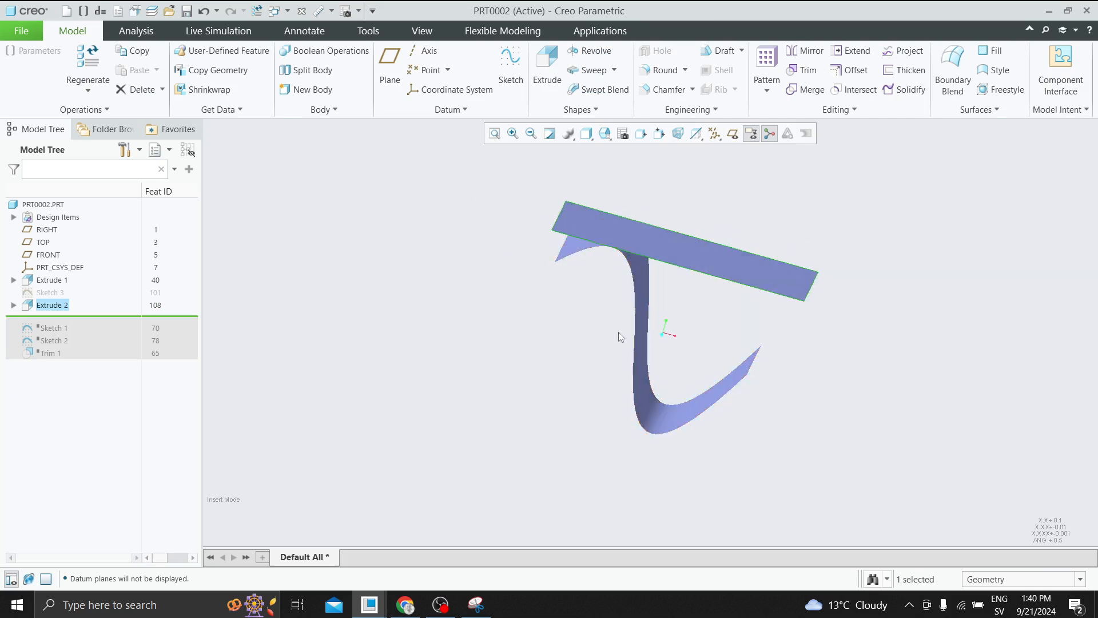
mouse_move(619, 332)
middle_mouse_down()
mouse_move(698, 309)
mouse_move(601, 342)
mouse_move(611, 331)
mouse_move(569, 321)
mouse_move(660, 260)
mouse_move(607, 298)
middle_mouse_up()
Roll the model back to just after Sketch 3 and show the datum planes again
left_click_drag(95, 317, 103, 286)
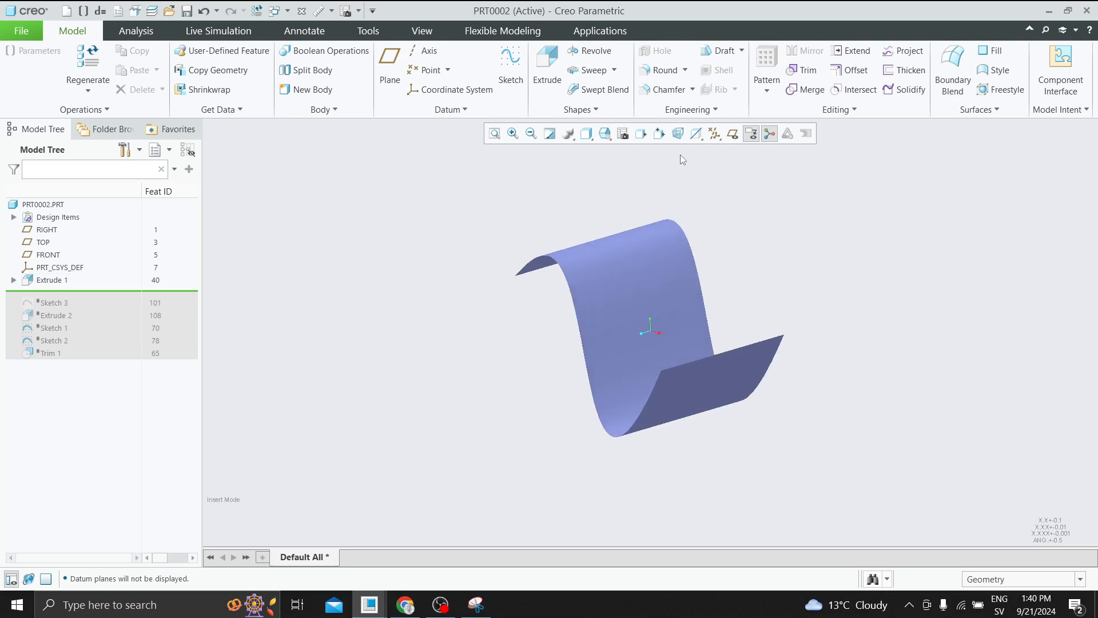
left_click(726, 134)
middle_click_drag(662, 245, 680, 233)
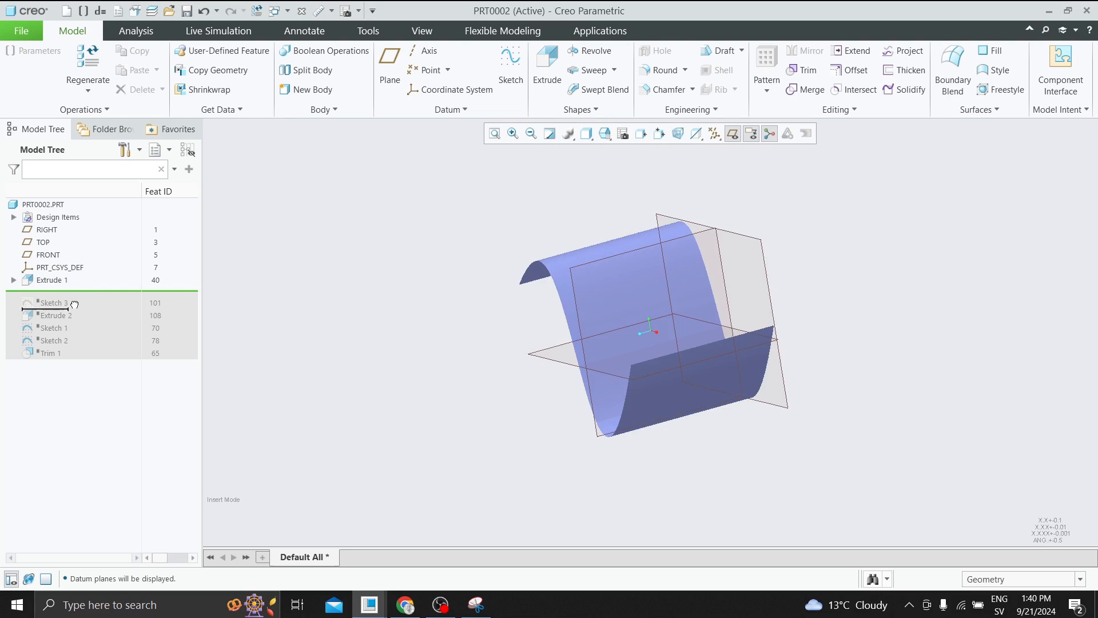
left_click_drag(74, 304, 74, 306)
left_click(50, 292)
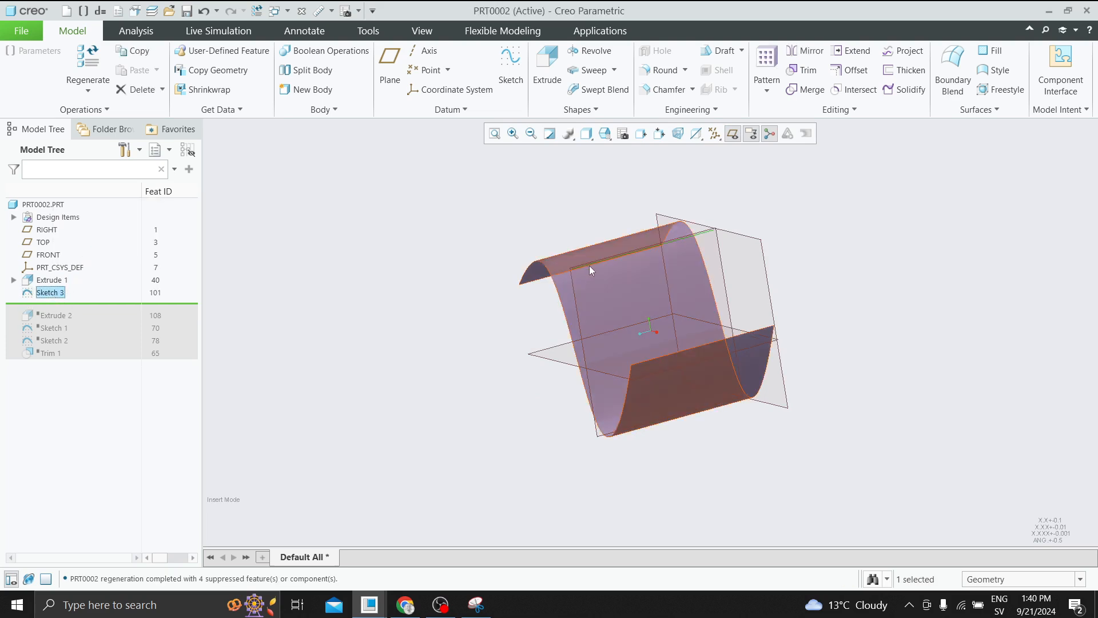
left_click(746, 211)
mouse_move(746, 210)
middle_mouse_down()
mouse_move(789, 245)
mouse_move(782, 166)
middle_mouse_up()
Set up a Trim of the wavy quilt with the RIGHT datum plane as trimming object and preview the cut
left_click(805, 70)
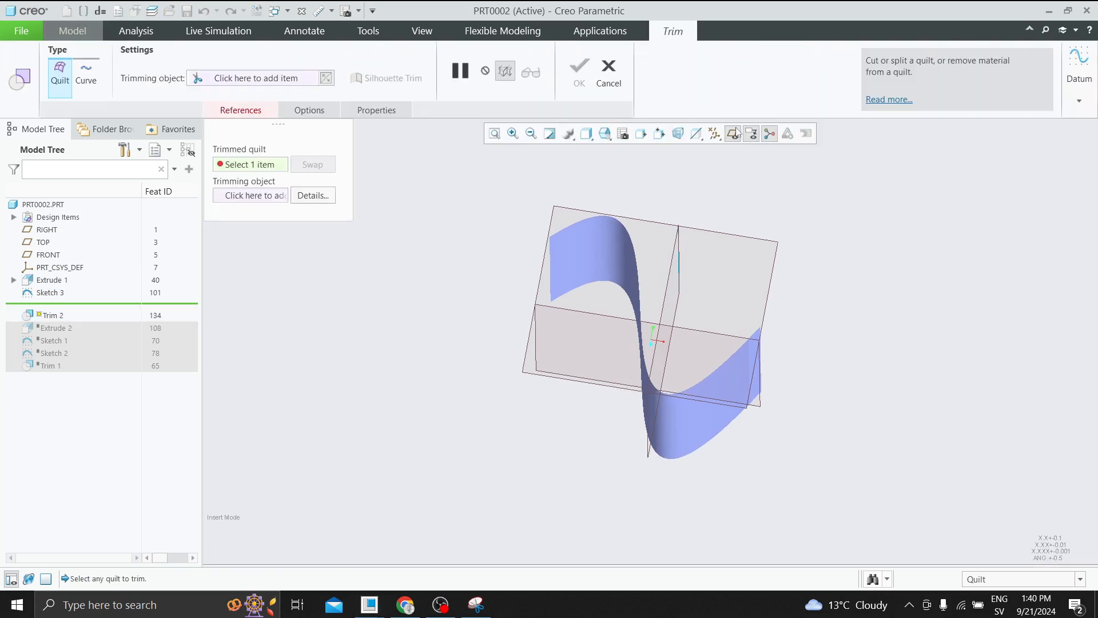
middle_click_drag(448, 186, 527, 233)
left_click(552, 286)
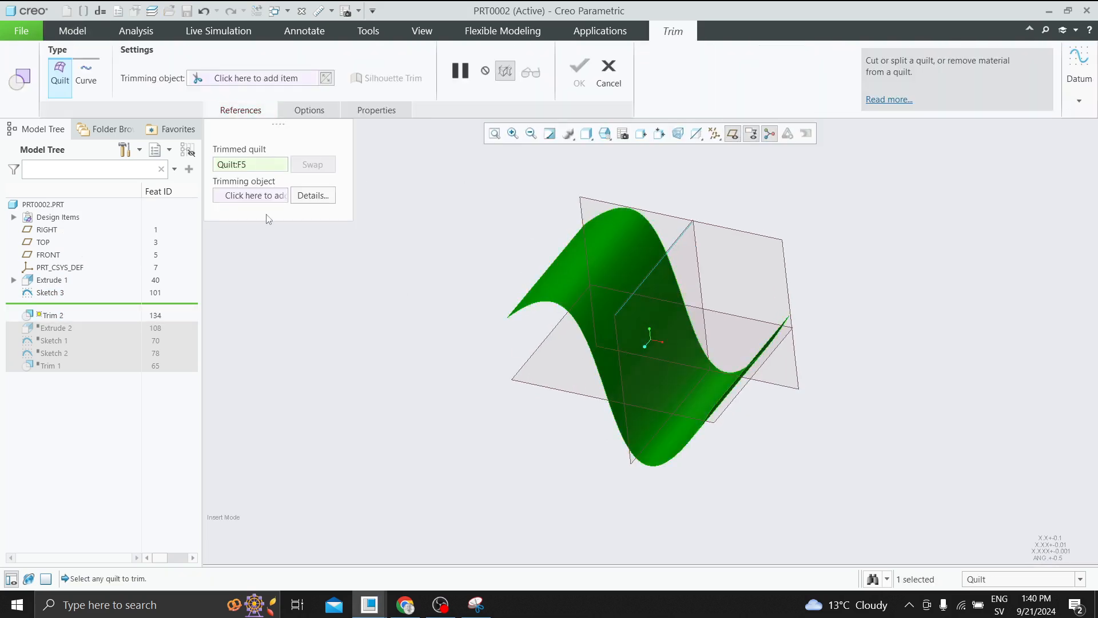
left_click(692, 238)
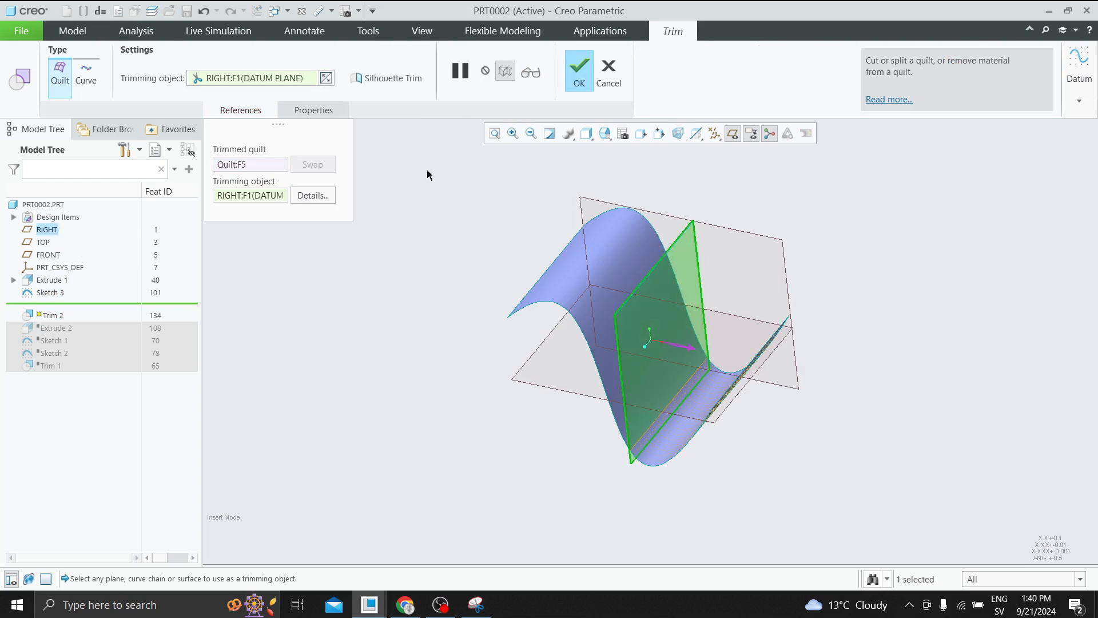
mouse_move(426, 169)
middle_mouse_down()
mouse_move(641, 286)
mouse_move(649, 258)
mouse_move(655, 317)
mouse_move(642, 255)
middle_mouse_up()
scroll(673, 330, "up", 3)
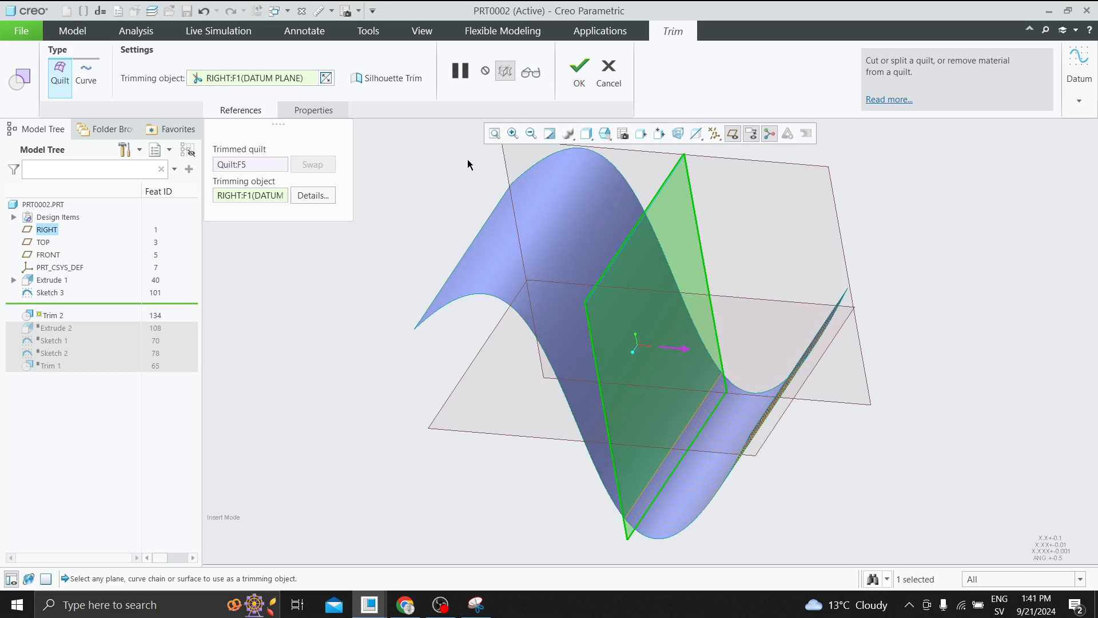
left_click(532, 72)
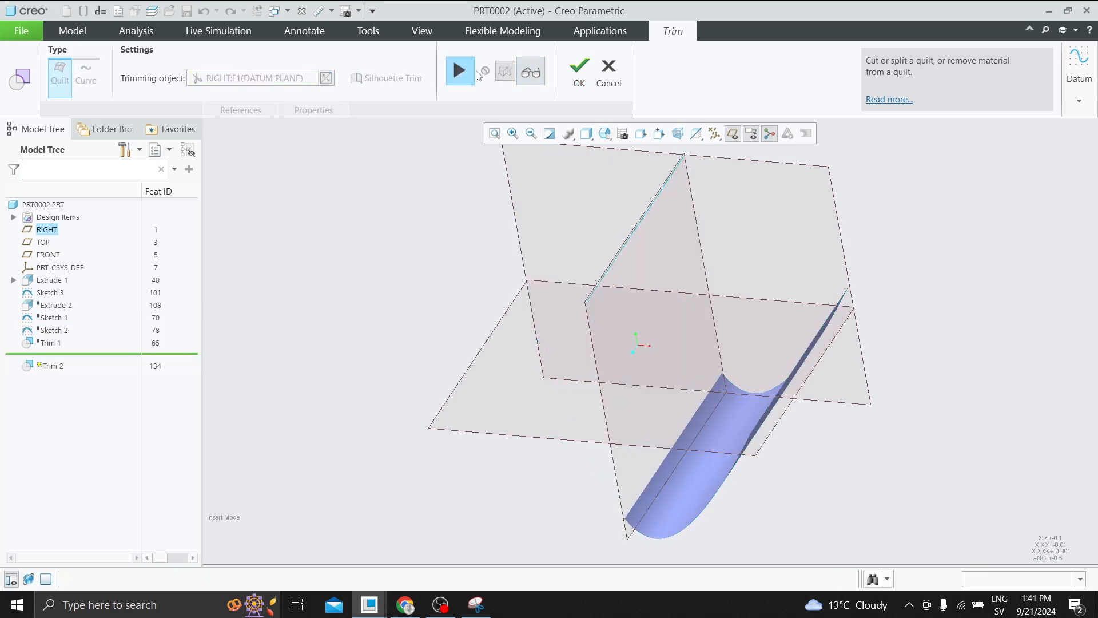
left_click(459, 70)
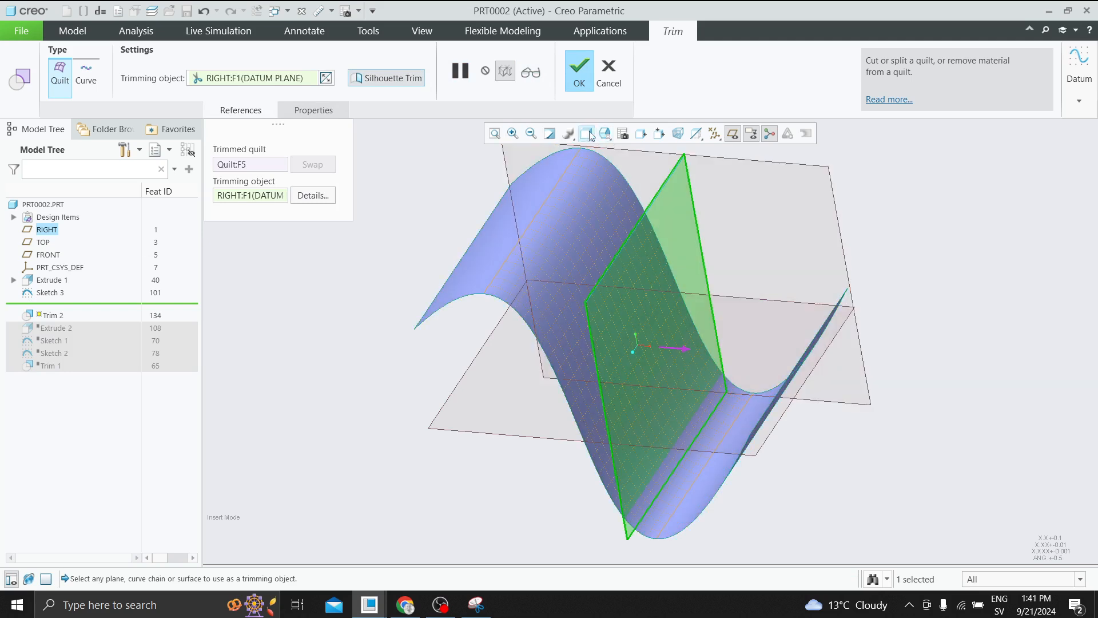
Check the Silhouette Trim from the RIGHT view, complete it in the default orientation, and examine the trimmed surface's edges
left_click(604, 134)
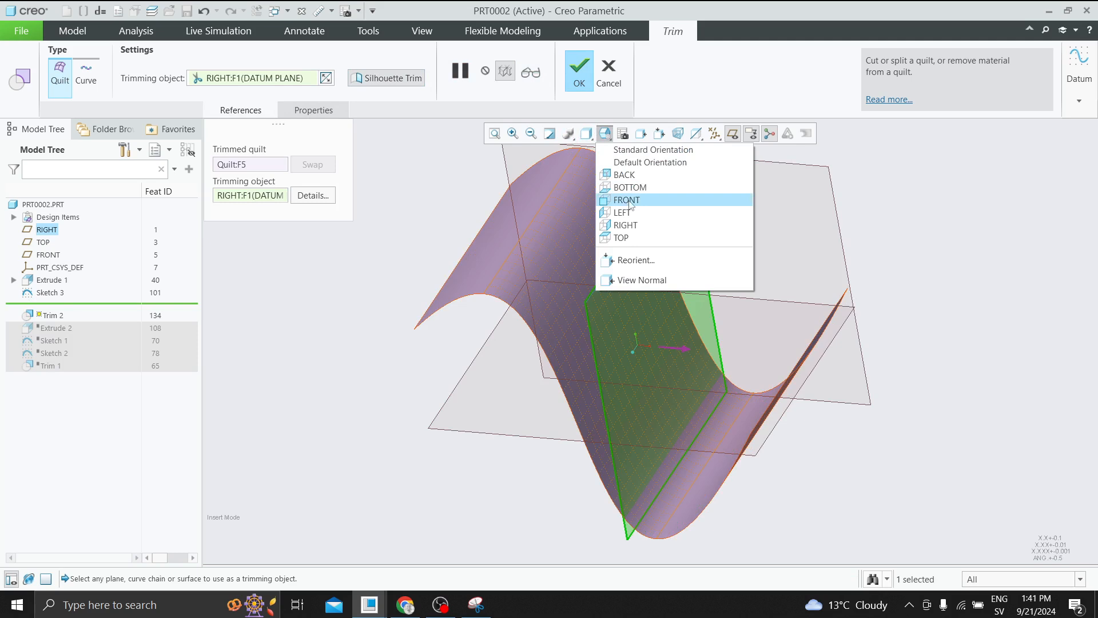
left_click(627, 223)
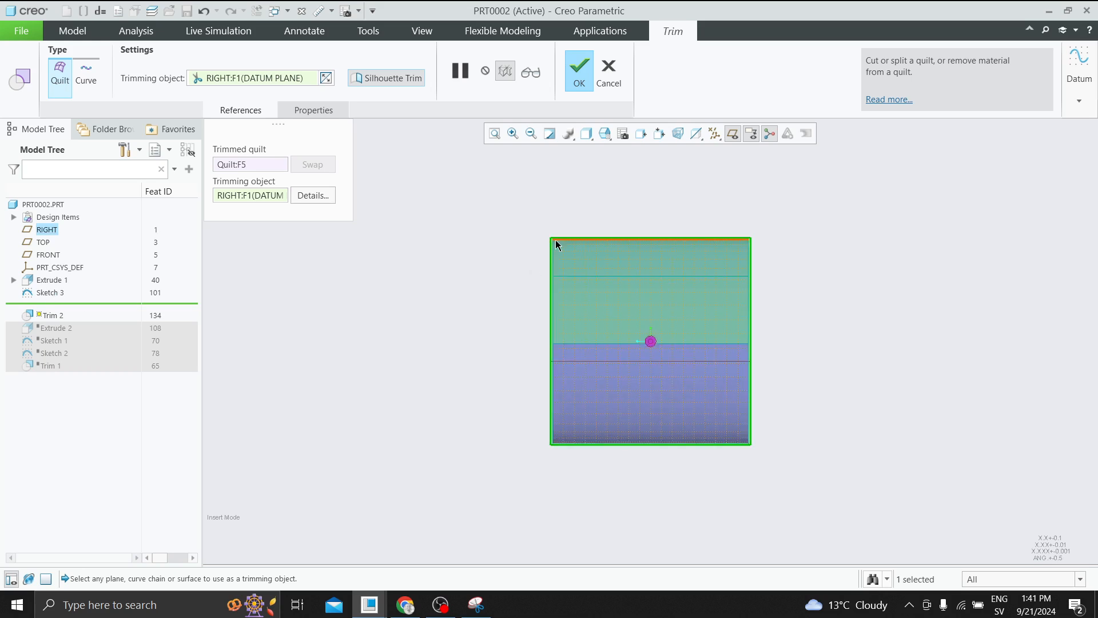
key("ctrl+d")
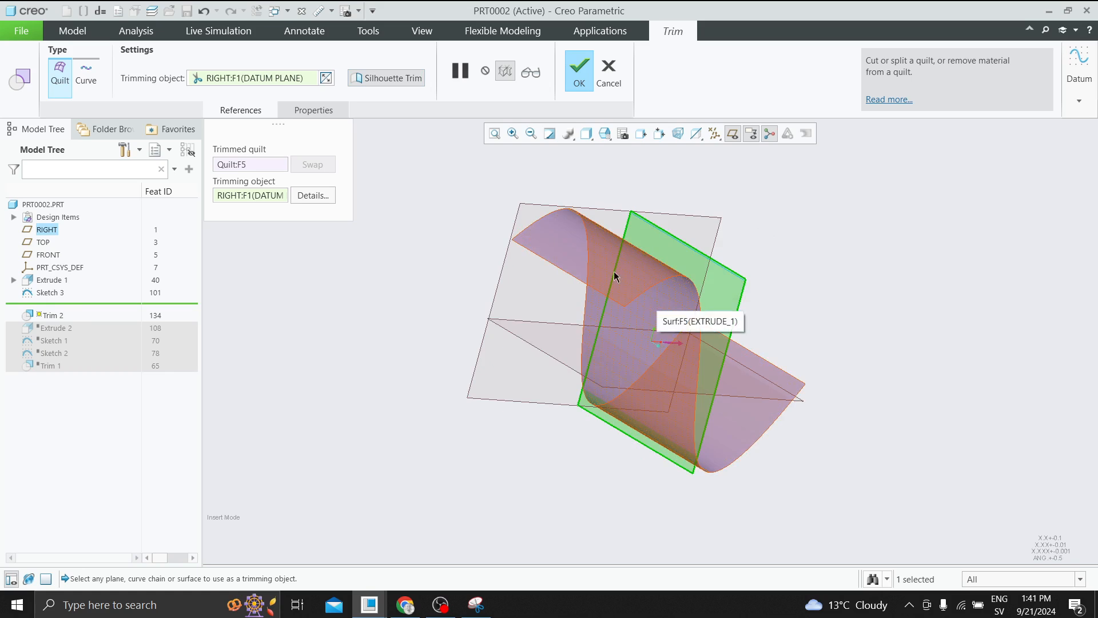
left_click(579, 69)
middle_click_drag(578, 240, 607, 239)
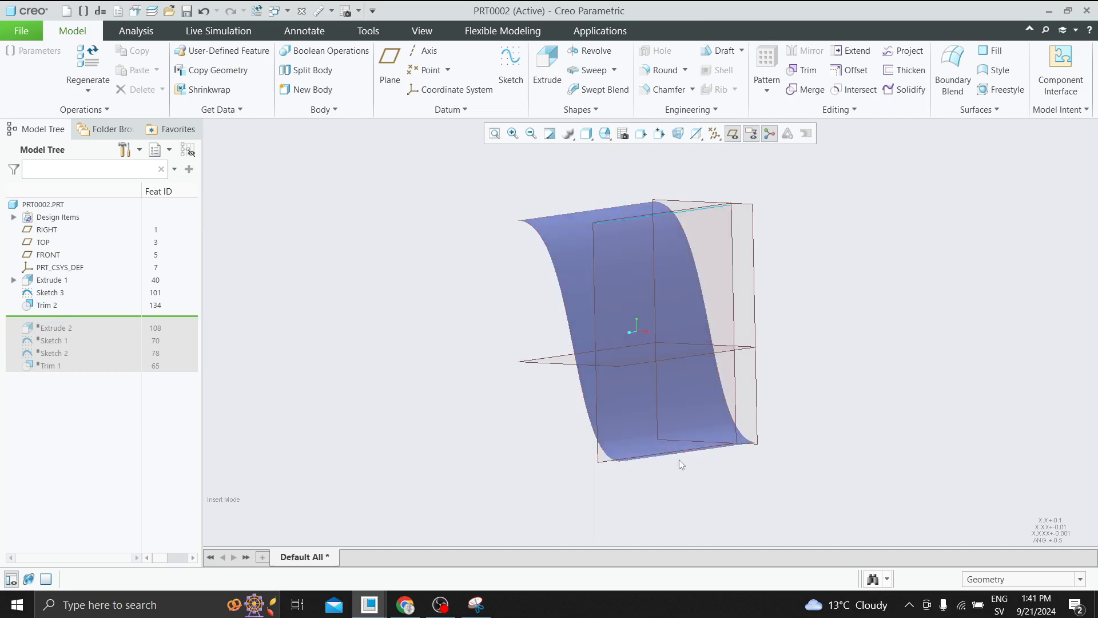
middle_click_drag(679, 459, 677, 487)
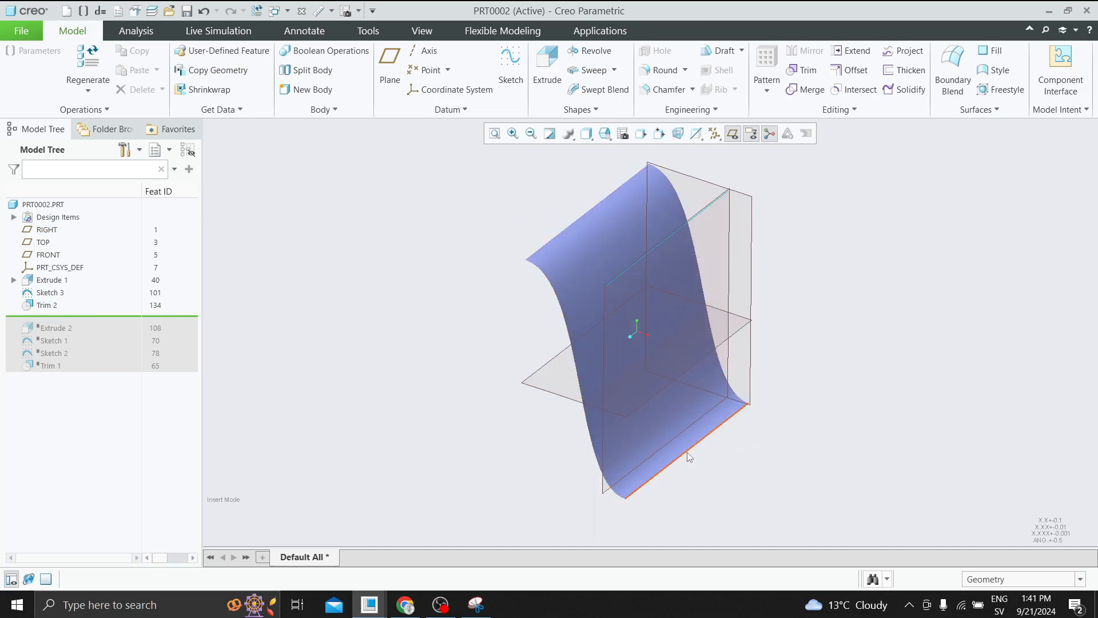
left_click(688, 452)
left_click(526, 251)
Bring Extrude 2 back into the model and apply a yellow appearance to its flat surface
left_click_drag(73, 328, 68, 334)
middle_click_drag(350, 314, 599, 237)
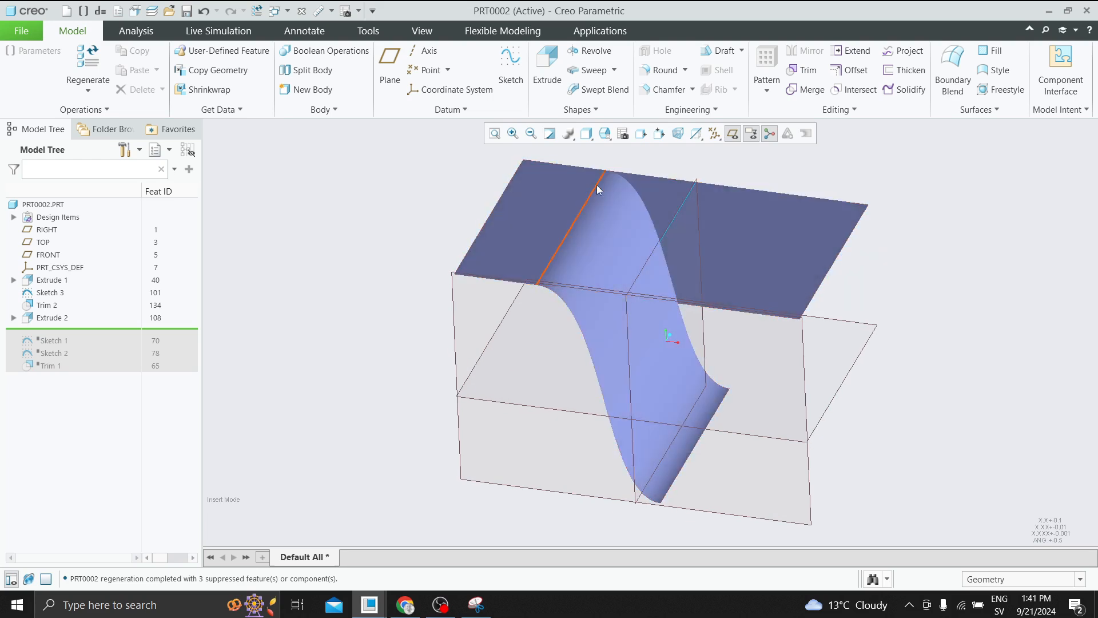
middle_click_drag(571, 195, 601, 202)
left_click(783, 242)
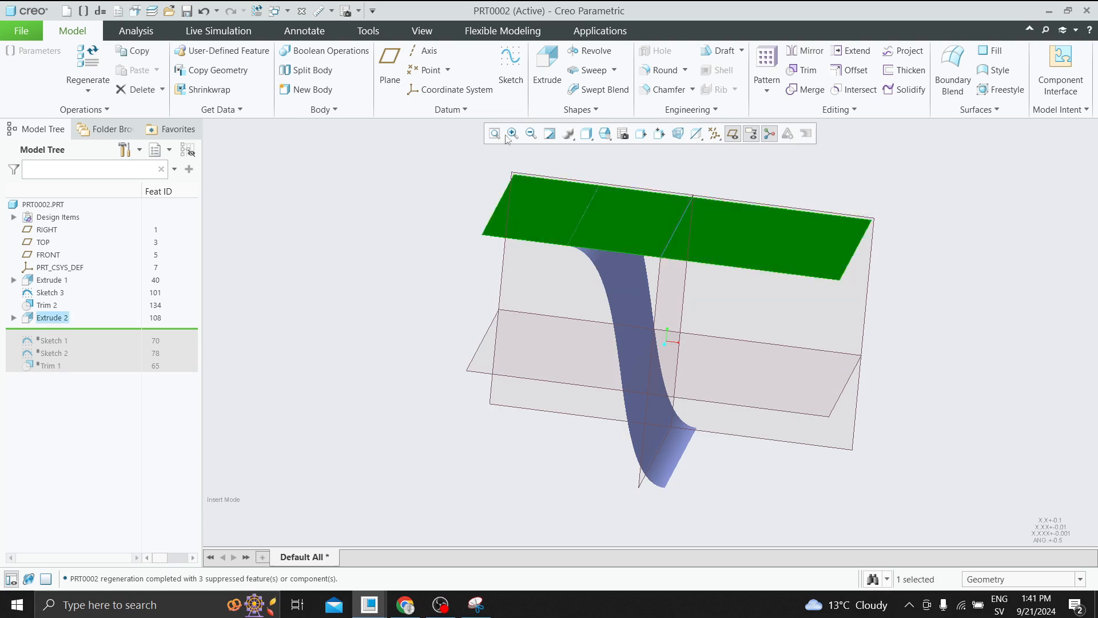
left_click(421, 30)
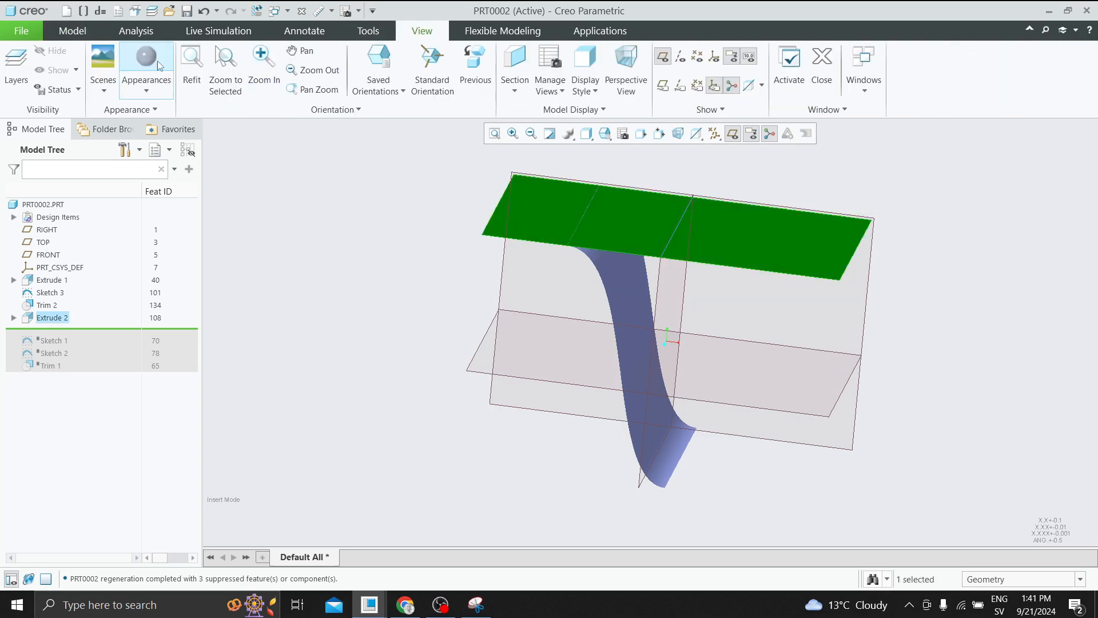
left_click(152, 91)
left_click(167, 194)
Examine from several sides how the yellow flat surface meets the silhouette-trimmed wavy surface
middle_click_drag(573, 297, 527, 167)
middle_click_drag(642, 247, 540, 194)
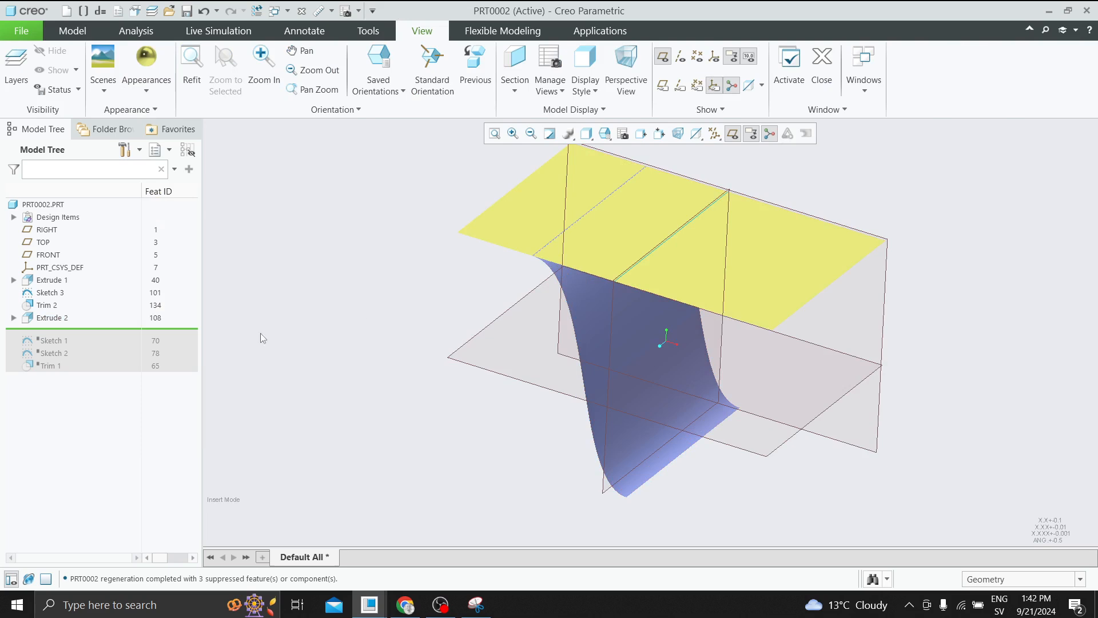
mouse_move(380, 303)
middle_mouse_down()
mouse_move(464, 270)
mouse_move(379, 306)
middle_mouse_up()
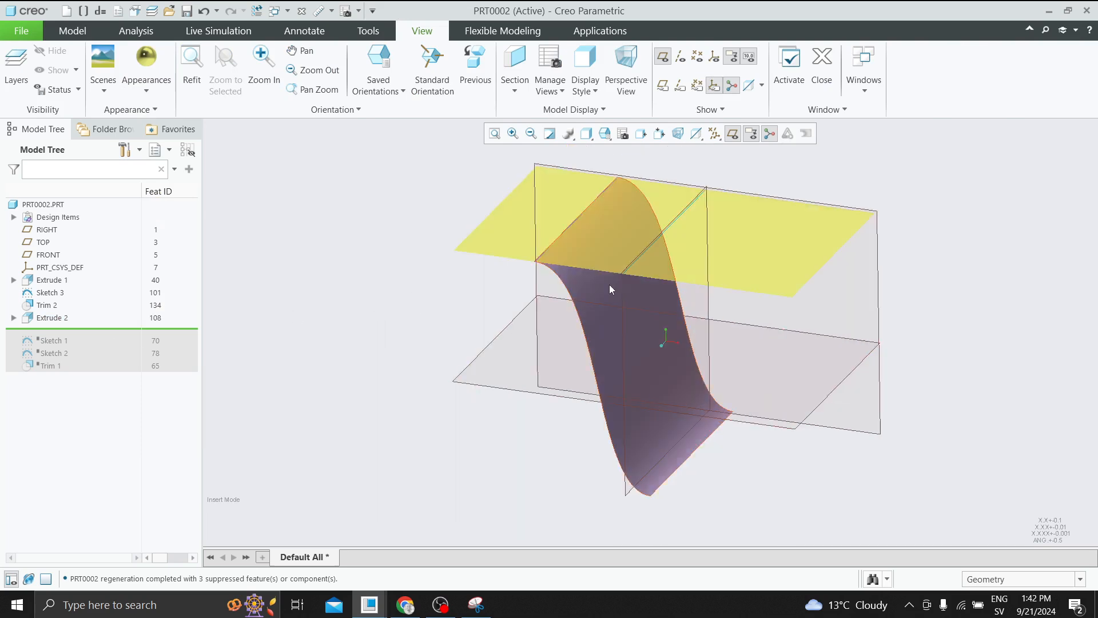
middle_click_drag(768, 240, 401, 160)
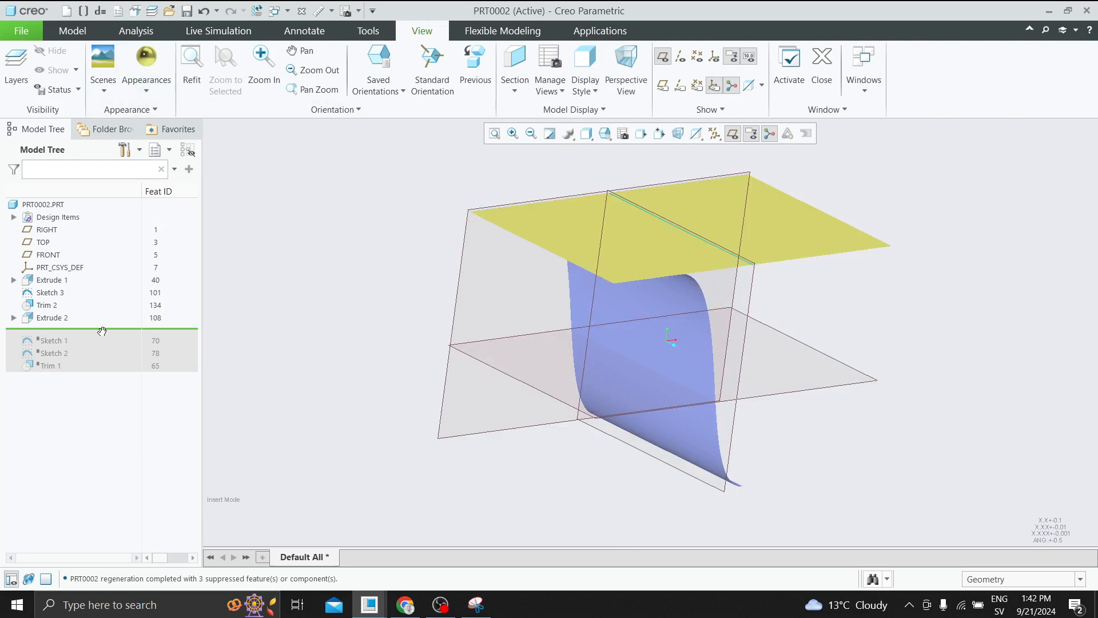
middle_click_drag(412, 289, 502, 260)
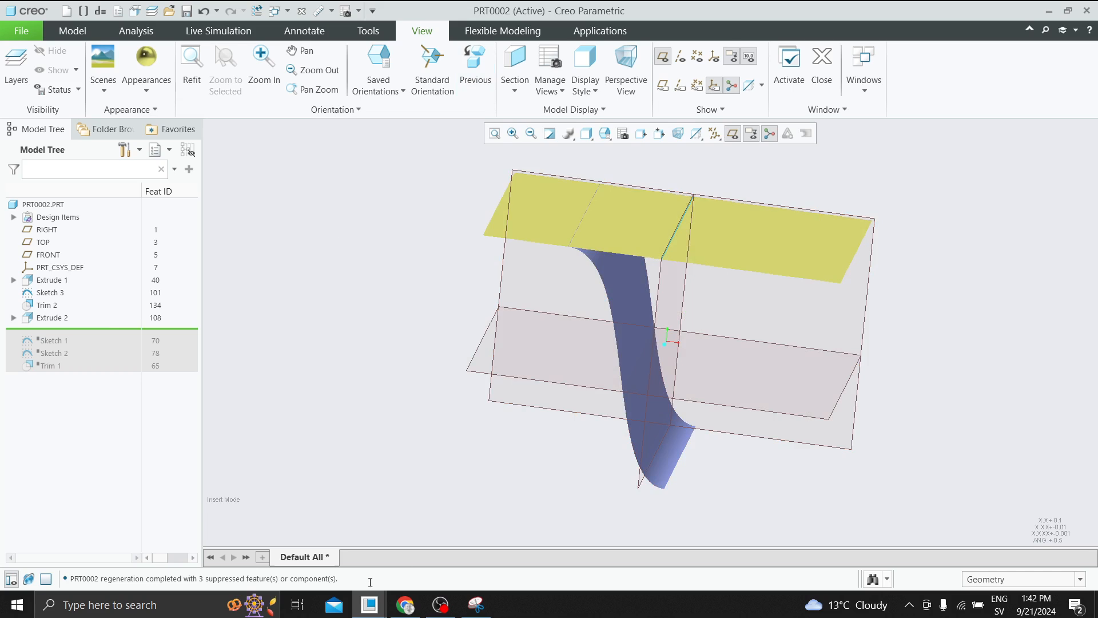
Compare the trimmed bottom surface in PRT0001 with the base of the finished bottle in DETERGENT_BOTTLE
mouse_move(375, 608)
left_click(384, 538)
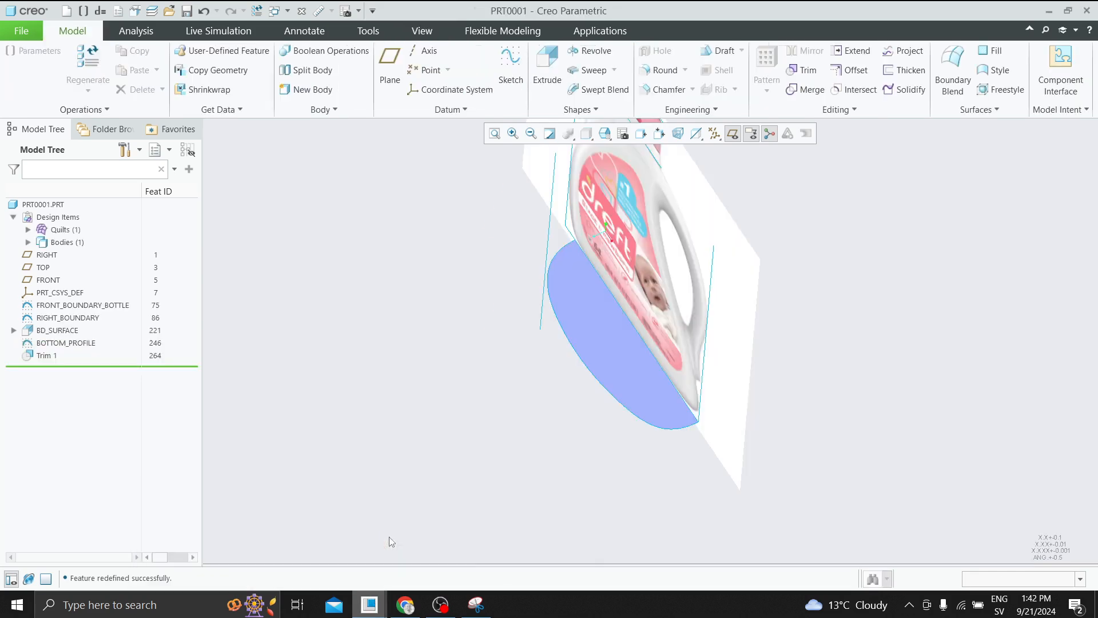
middle_click_drag(554, 432, 569, 404)
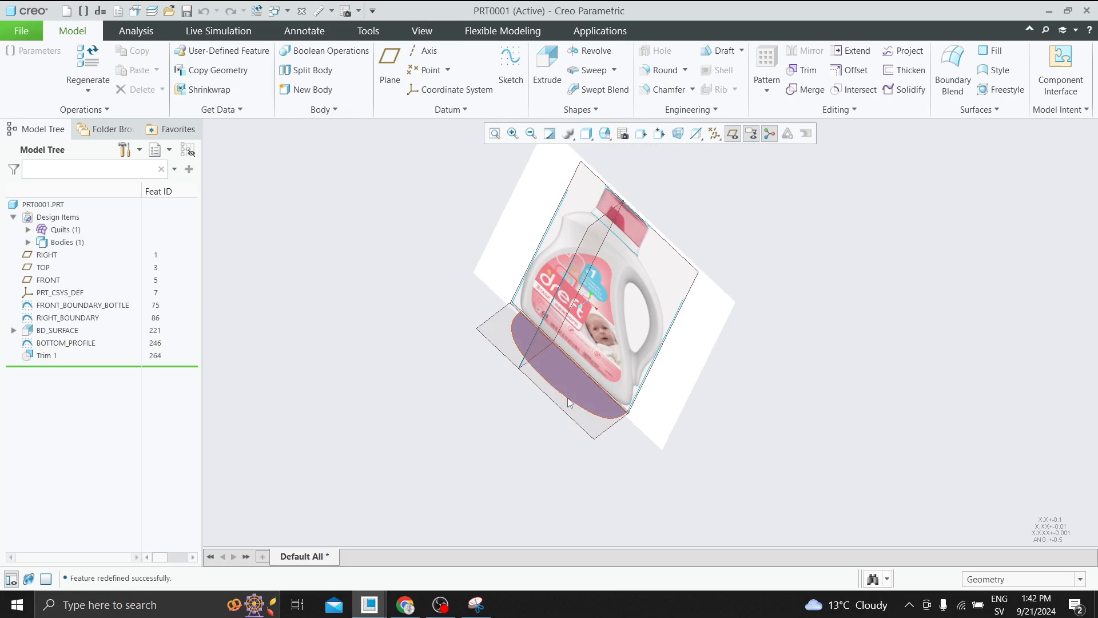
left_click(369, 607)
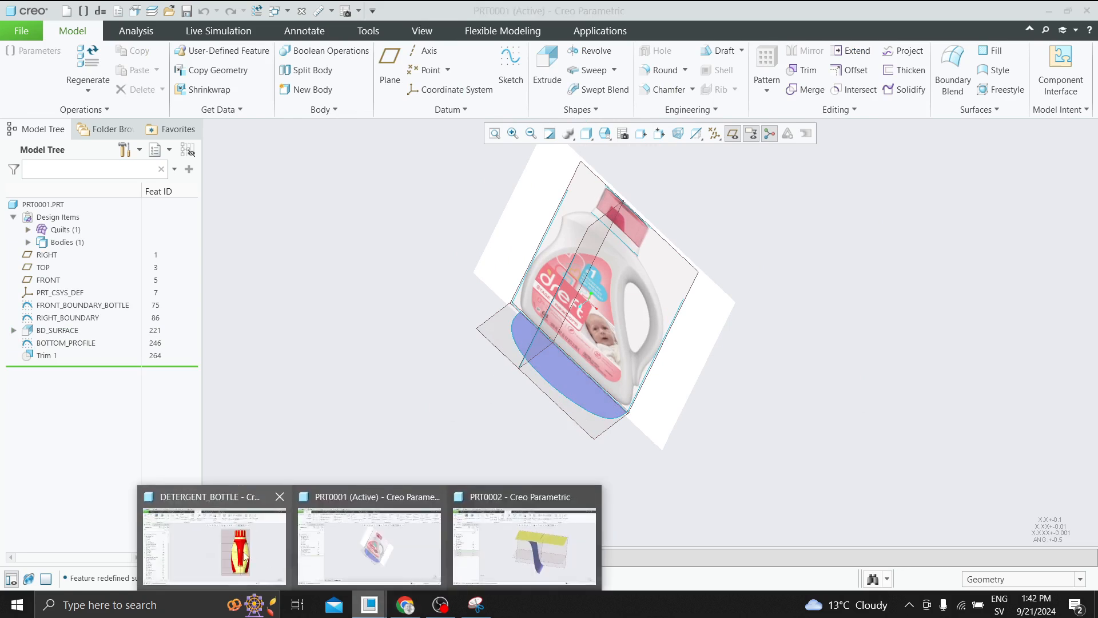
left_click(246, 544)
middle_click_drag(598, 435, 706, 348)
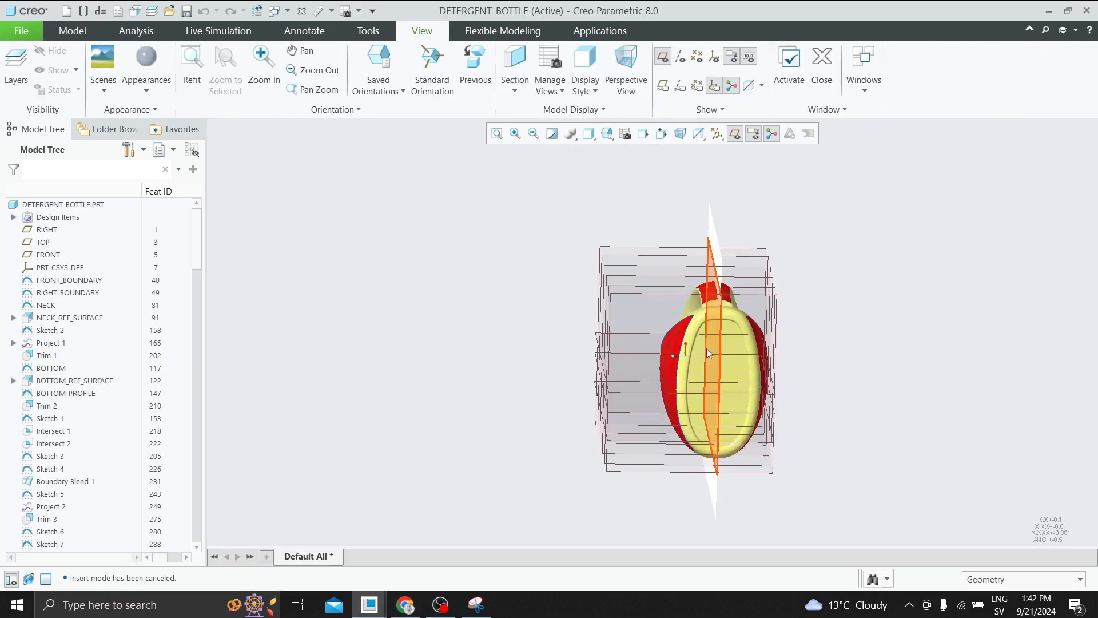
left_click(728, 375)
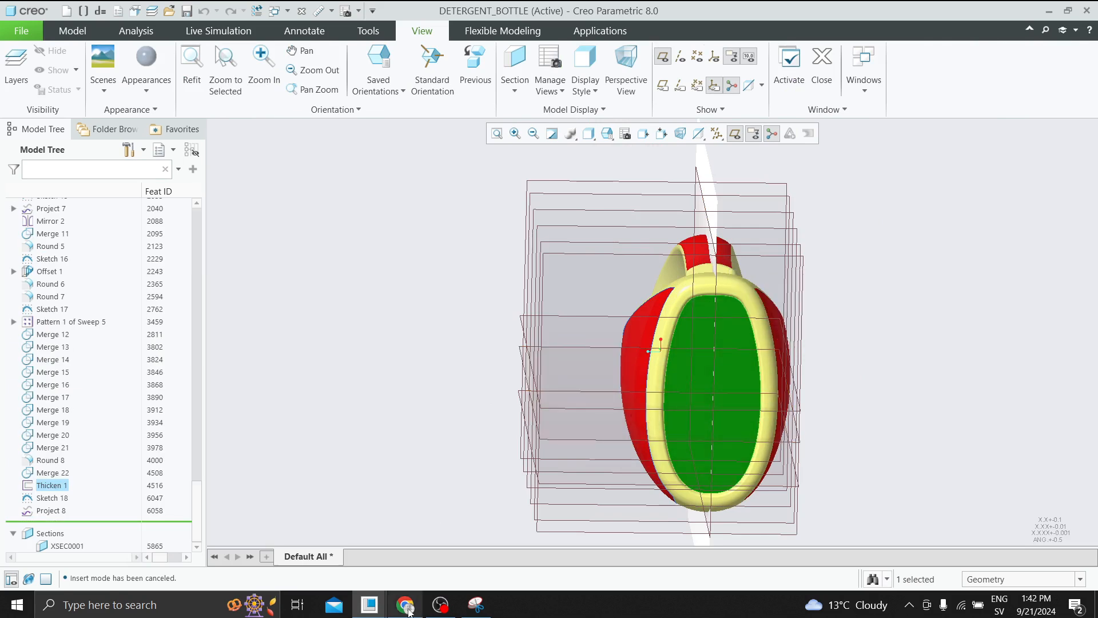
Return to PRT0001, orient the view normal to the FRONT plane and examine the neck line against the bottle image
left_click(381, 611)
left_click(369, 546)
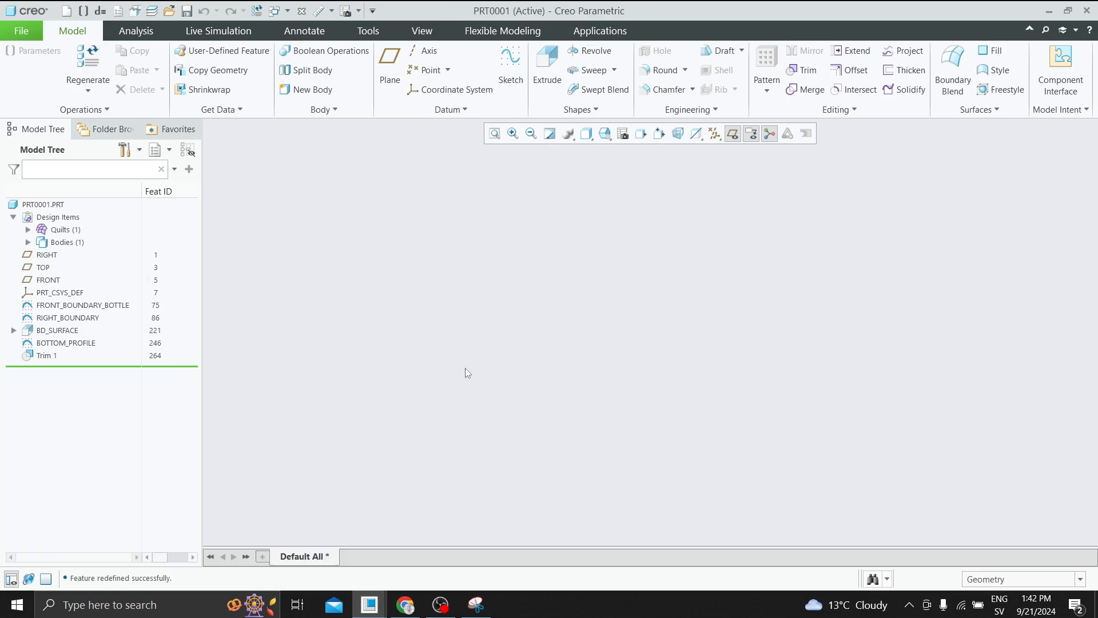
middle_click_drag(445, 359, 653, 201)
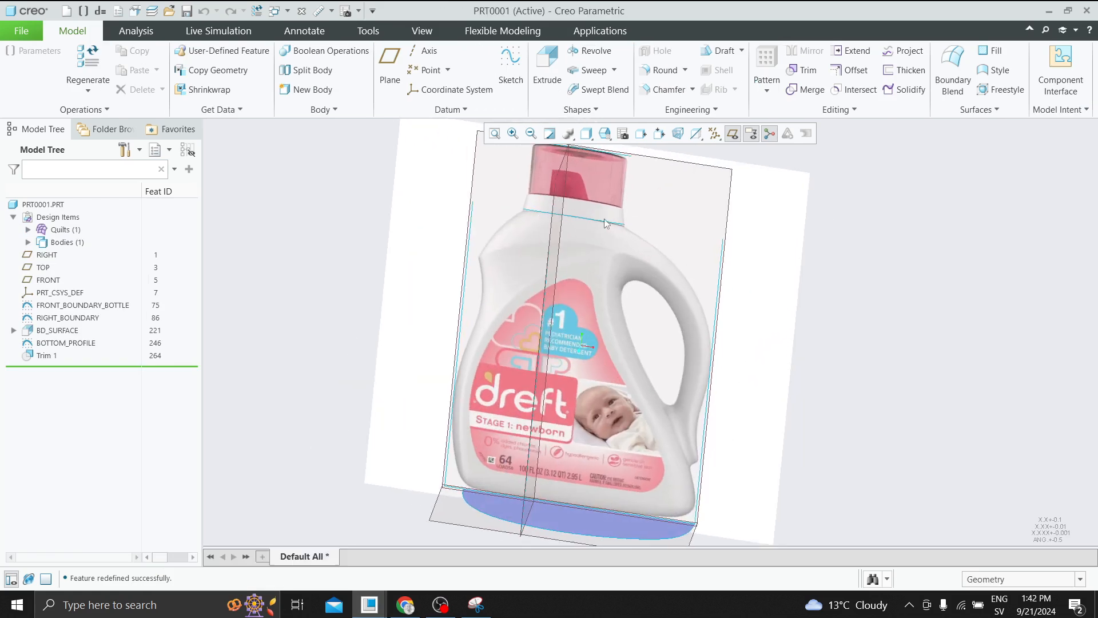
mouse_move(560, 240)
middle_mouse_down()
mouse_move(553, 252)
mouse_move(559, 231)
middle_mouse_up()
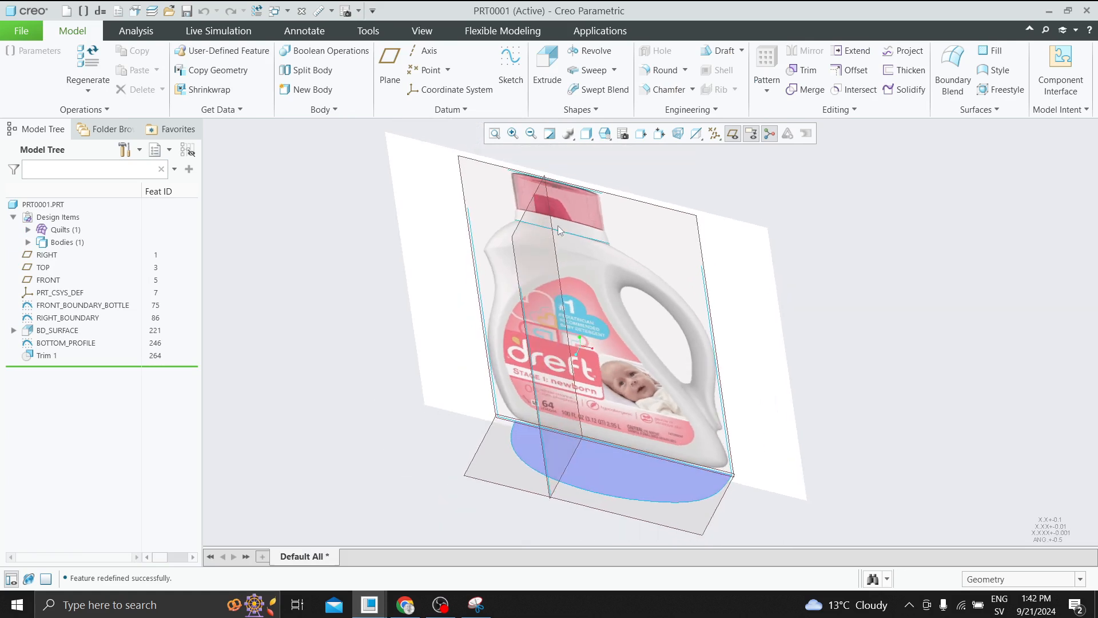
left_click(563, 191)
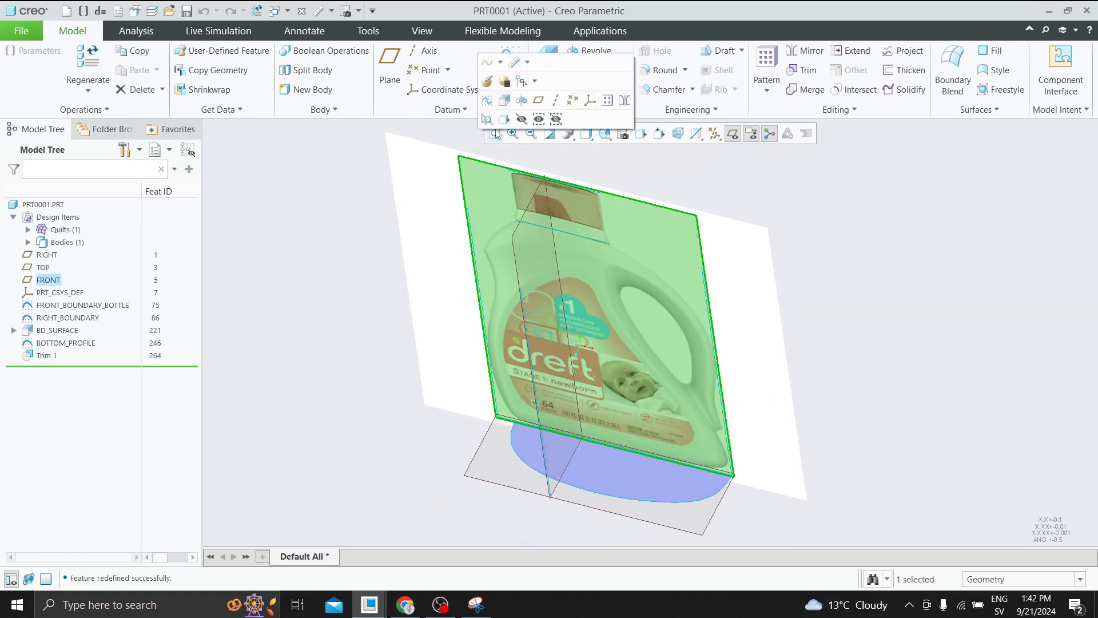
left_click(506, 119)
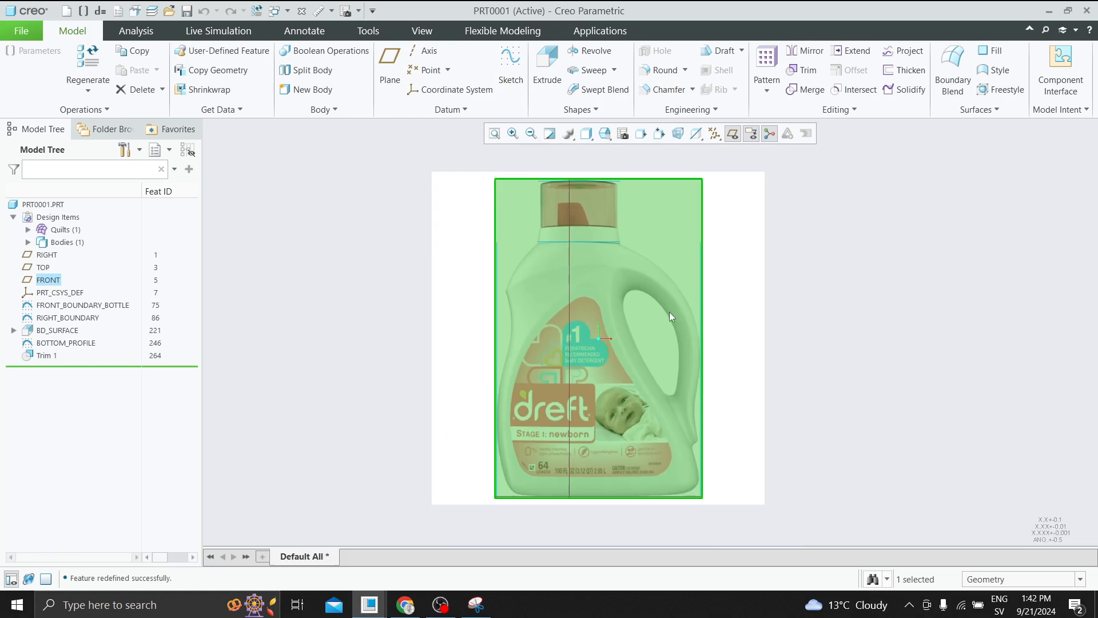
left_click(869, 259)
scroll(554, 236, "up", 3)
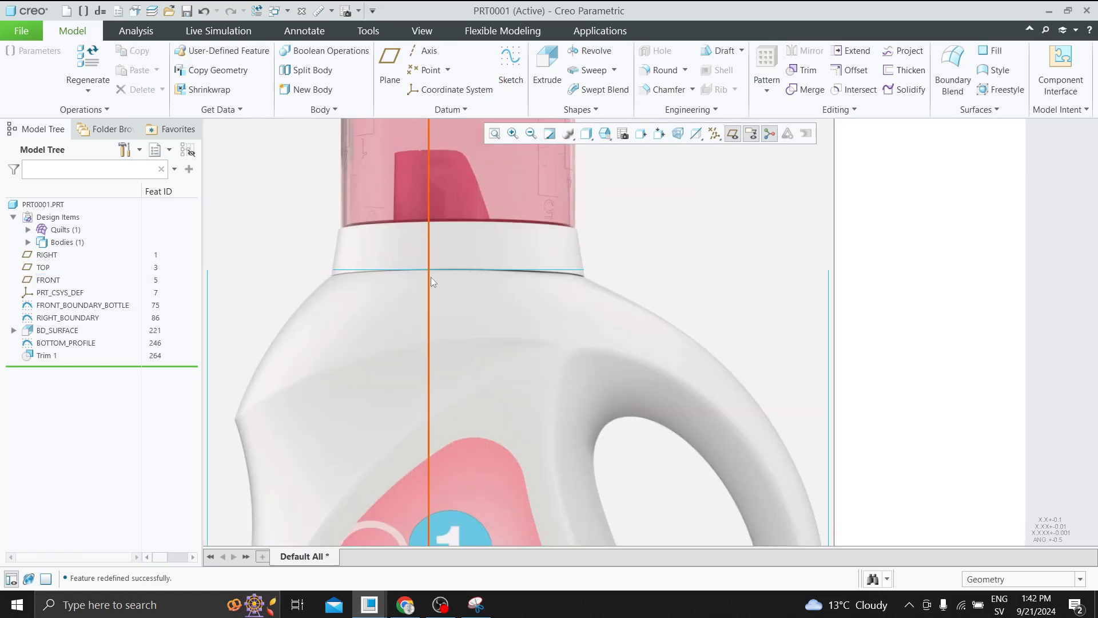
scroll(377, 296, "down", 2)
scroll(385, 294, "up", 4)
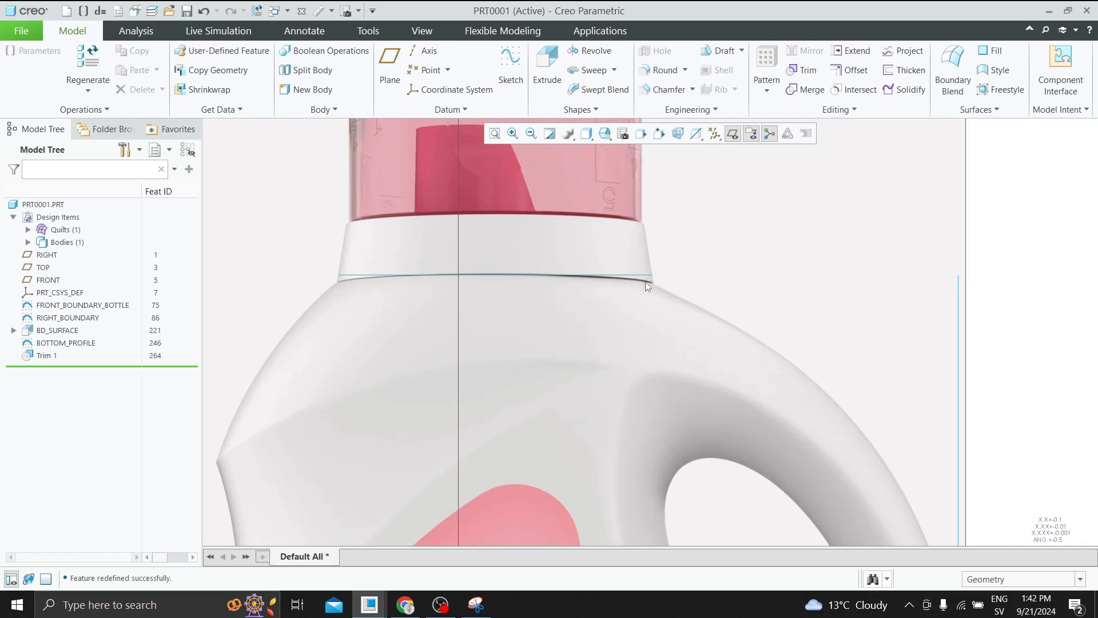
Start a Revolve feature and define its internal sketch on the FRONT plane, with the RIGHT plane as orientation reference
middle_click_drag(603, 186, 432, 325)
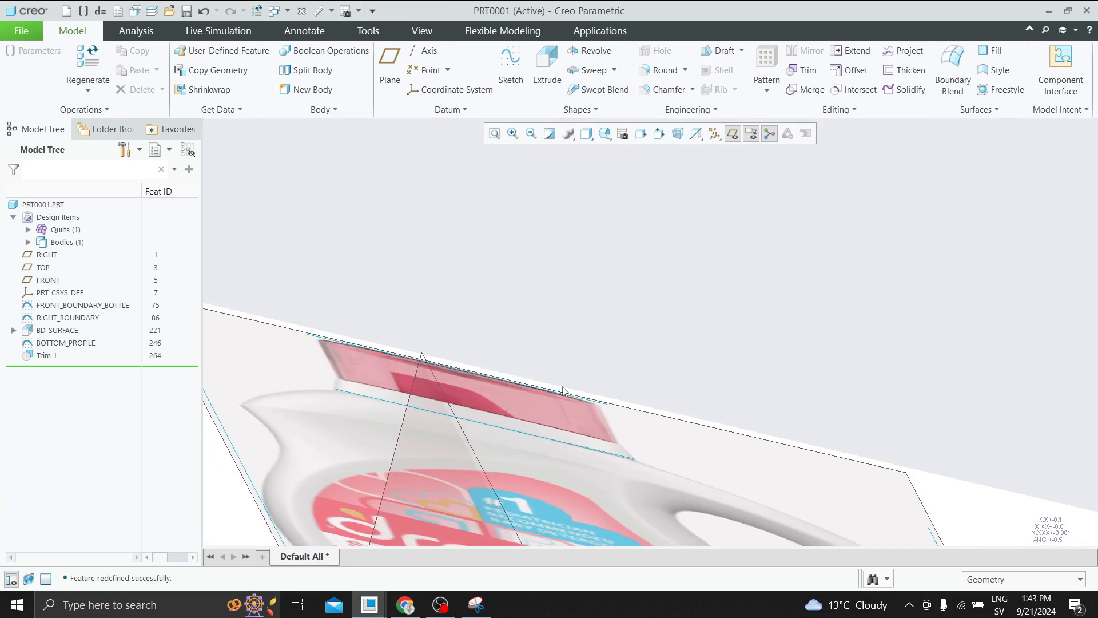
left_click(595, 51)
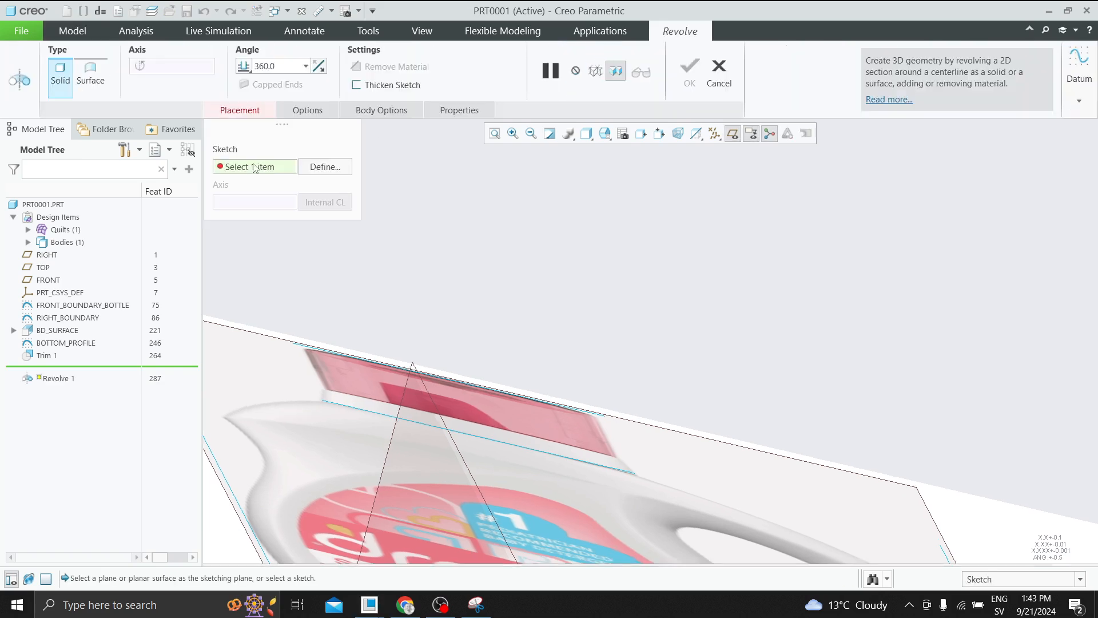
left_click(327, 167)
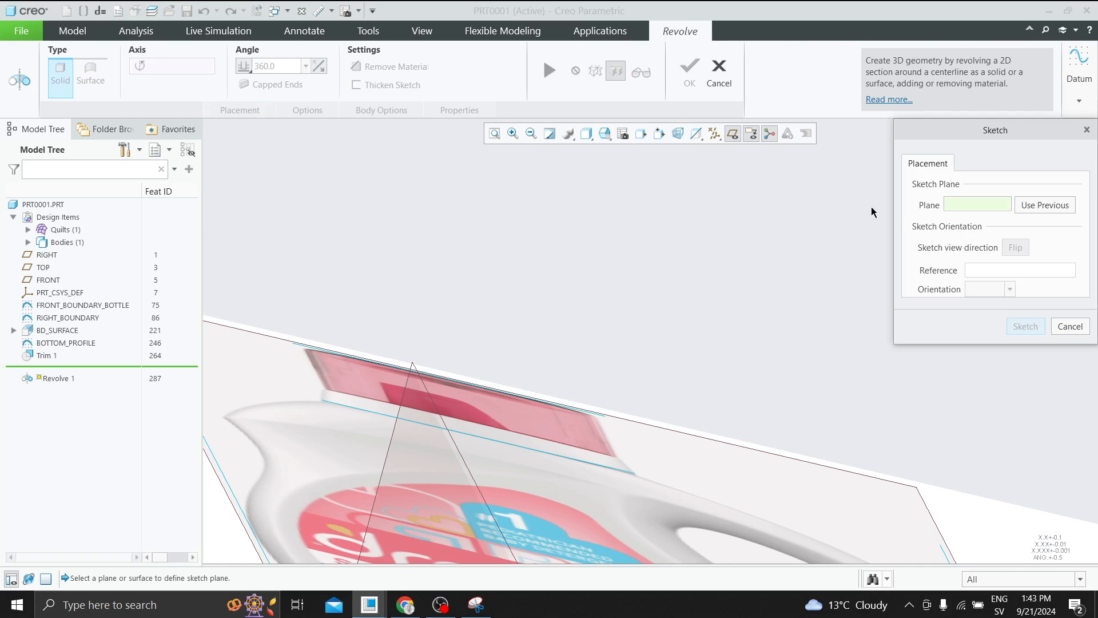
left_click(45, 280)
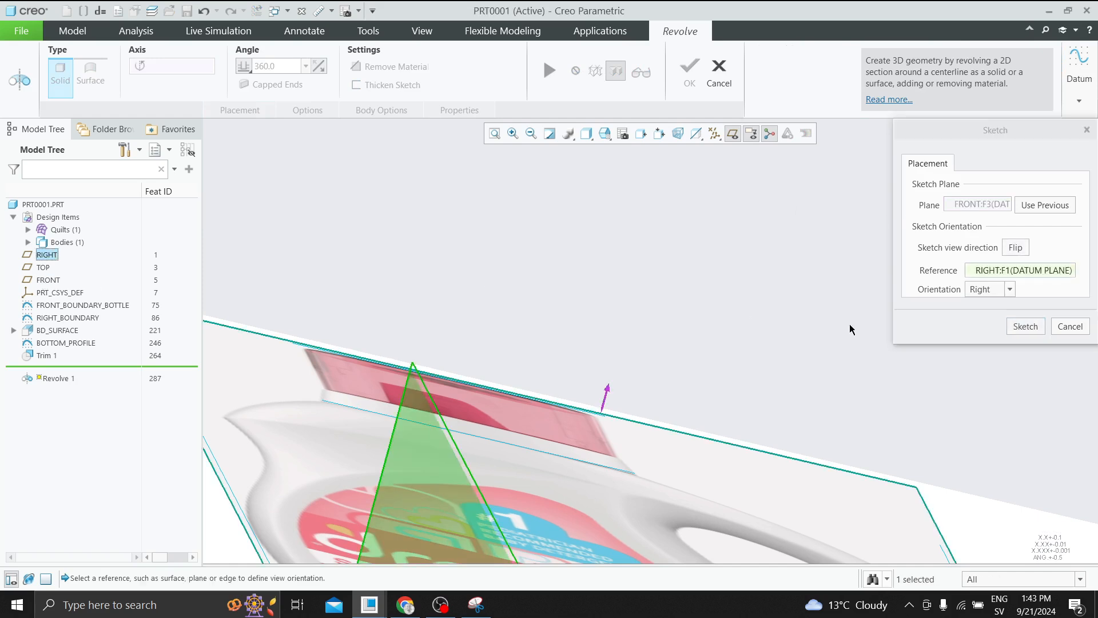
left_click(1024, 326)
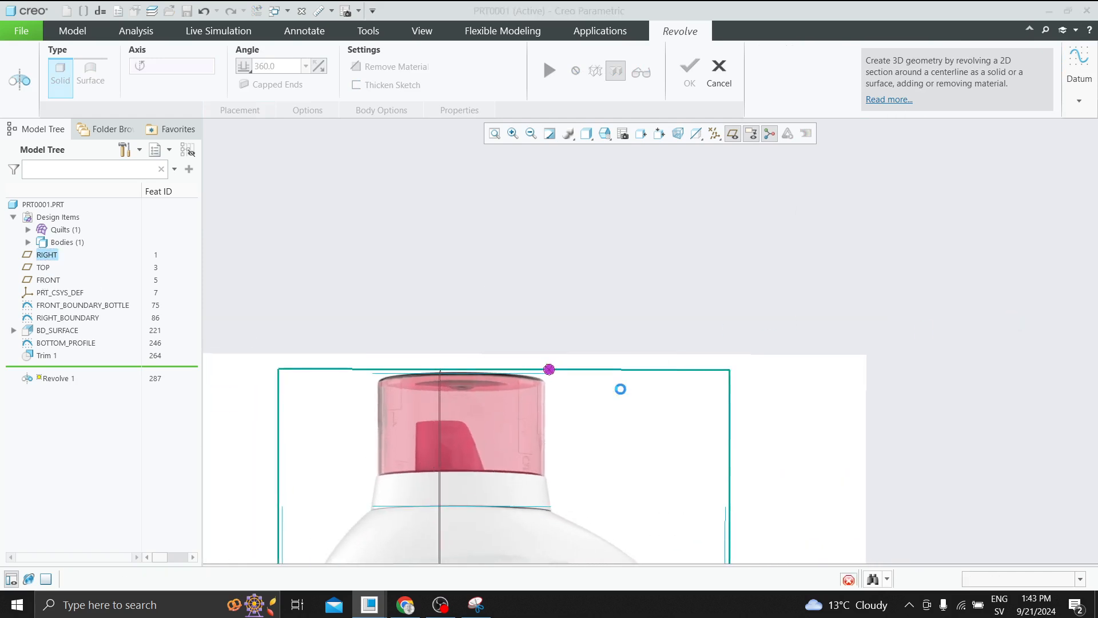
scroll(635, 287, "down", 8)
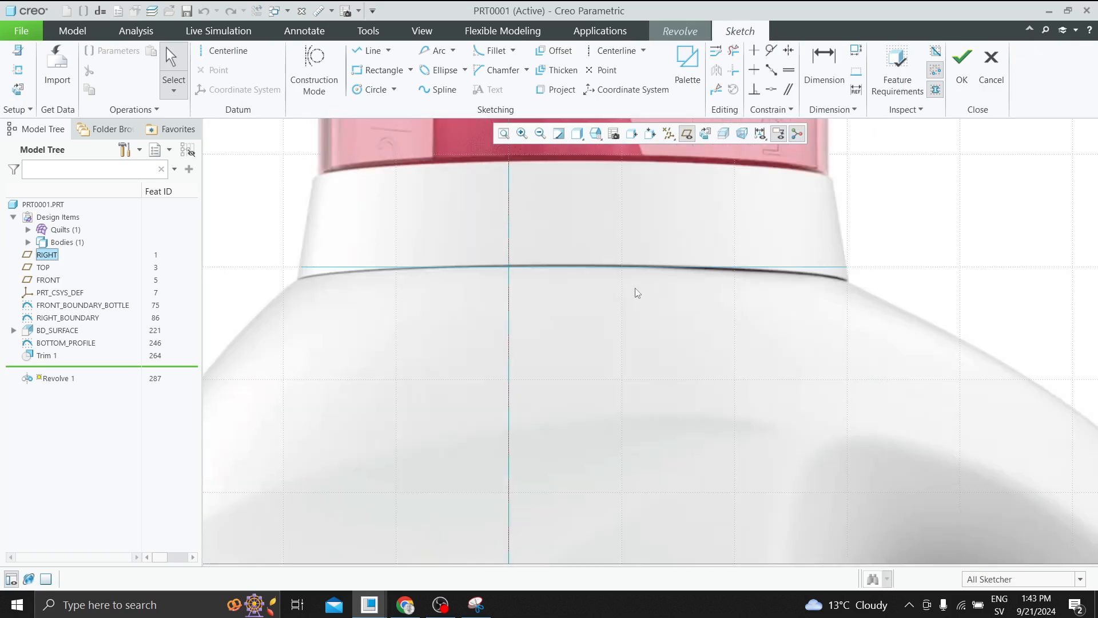
Add the horizontal curve at the base of the bottle neck as a sketch reference
left_click(25, 71)
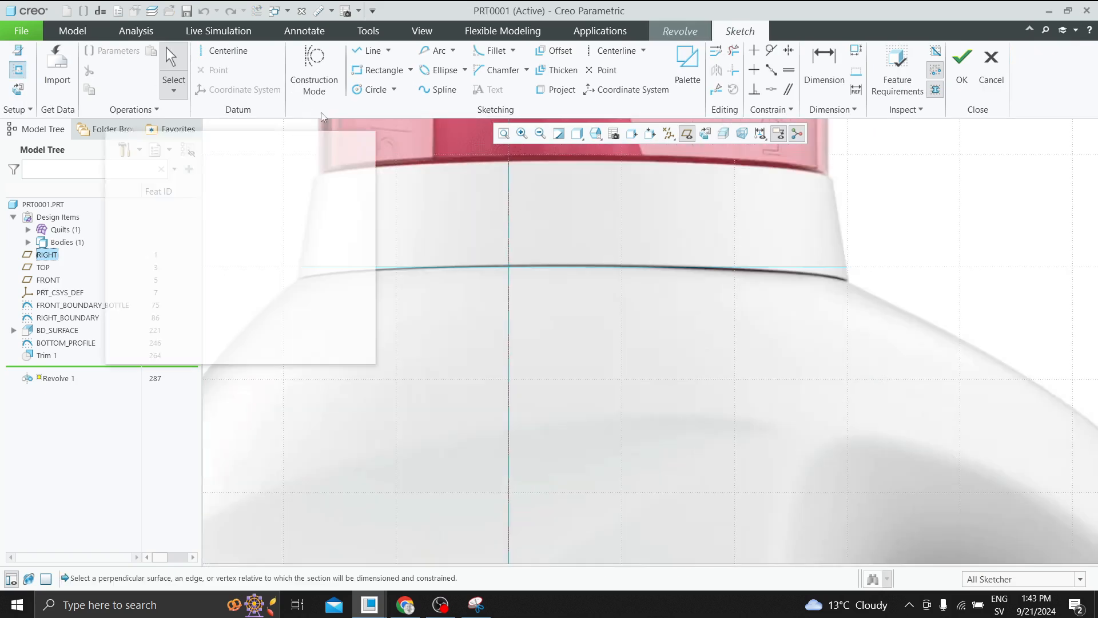
left_click(452, 267)
left_click(352, 350)
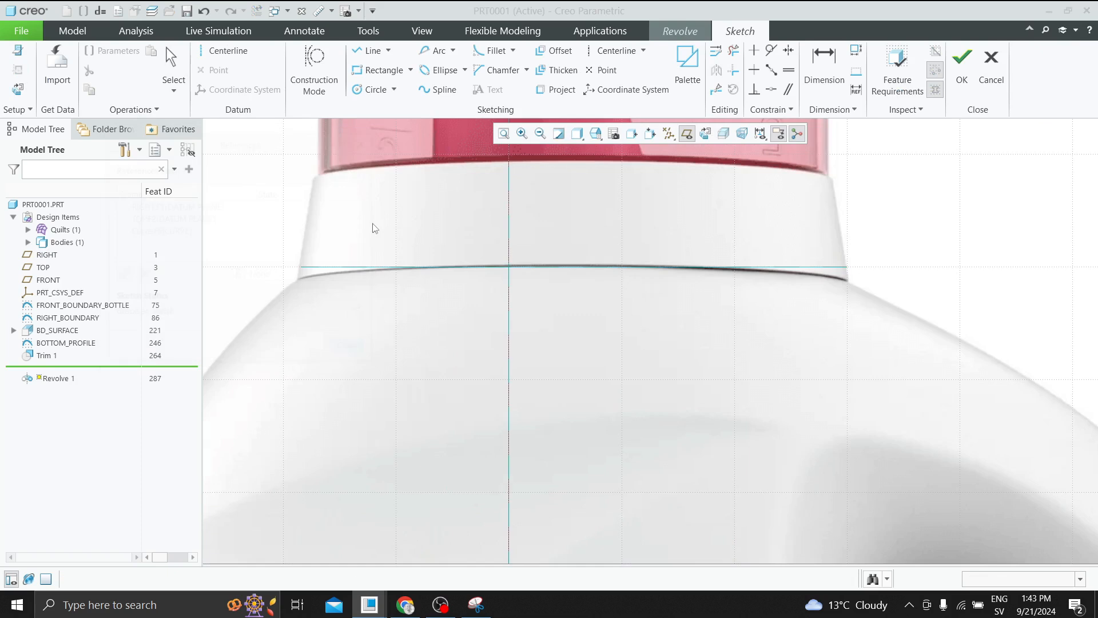
left_click(600, 71)
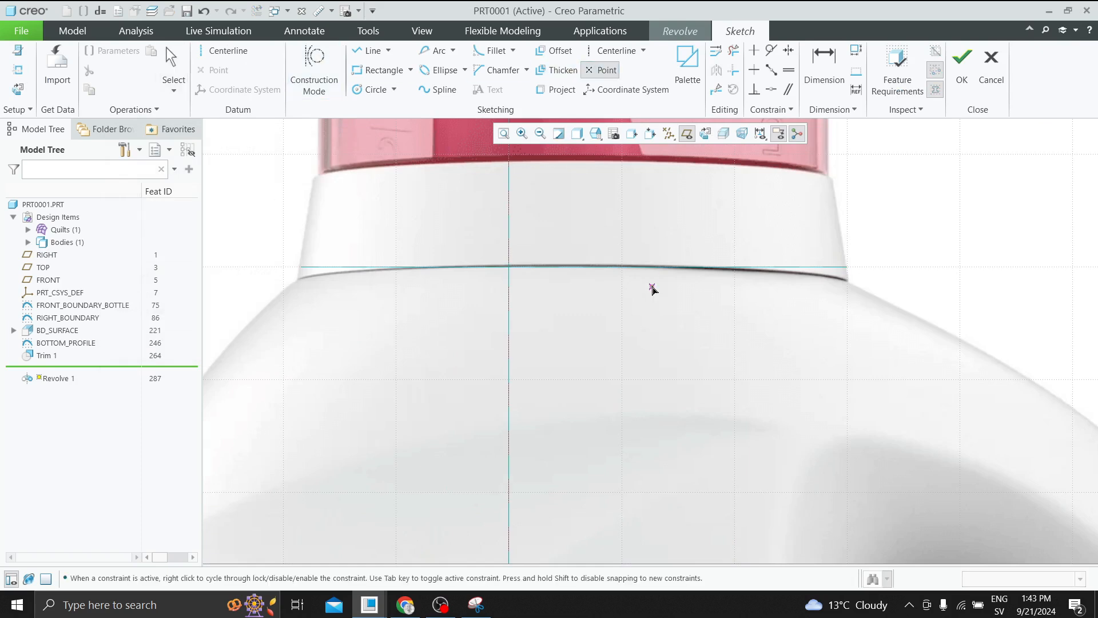
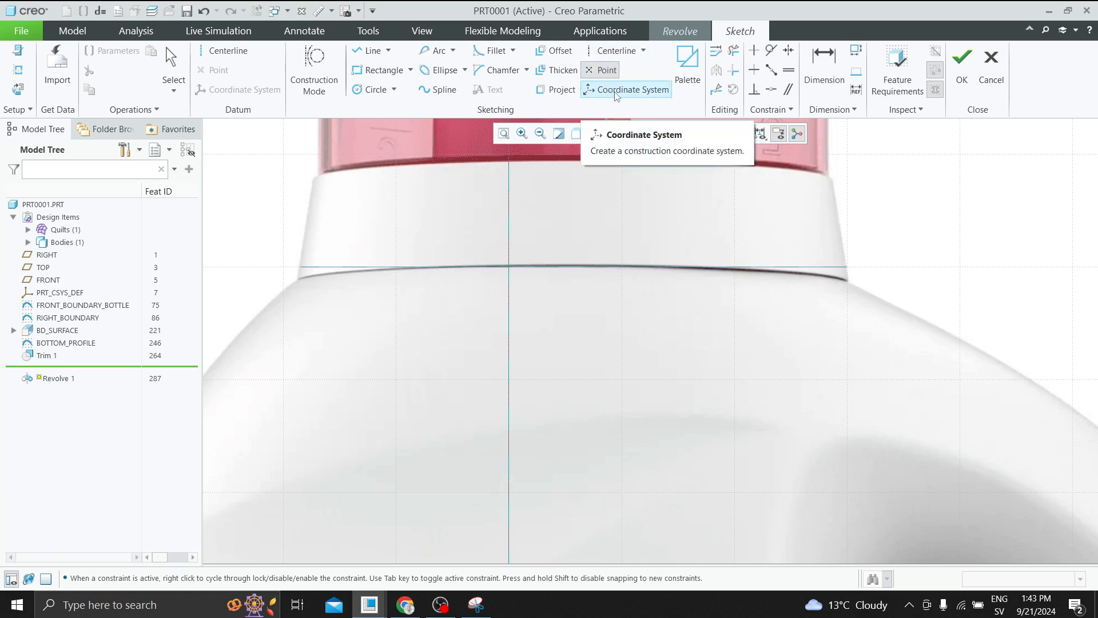
left_click(616, 92)
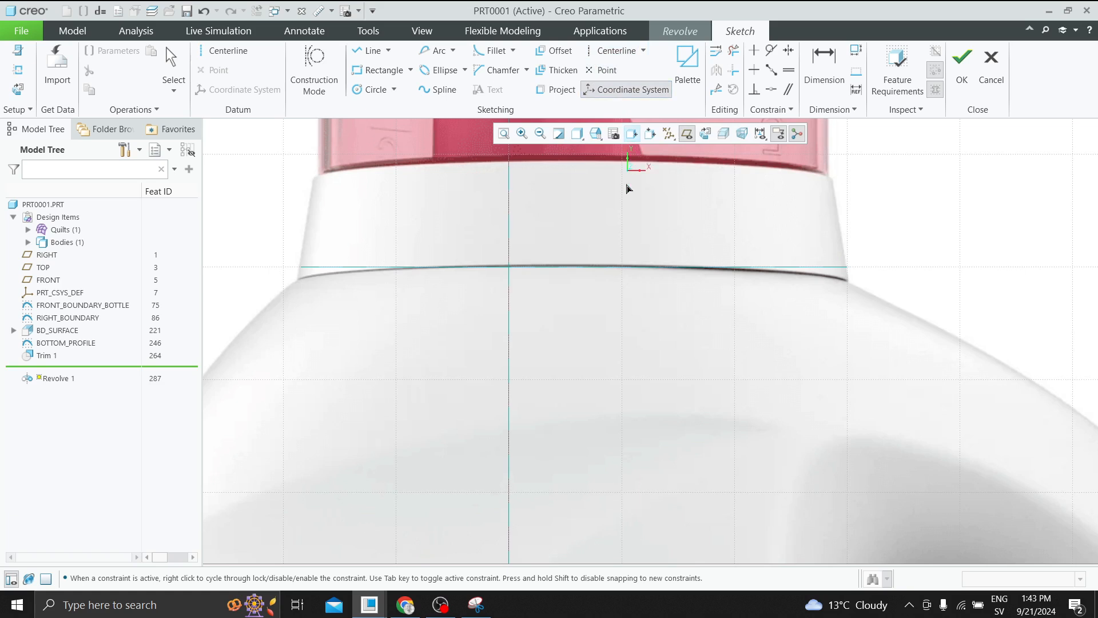
left_click(622, 206)
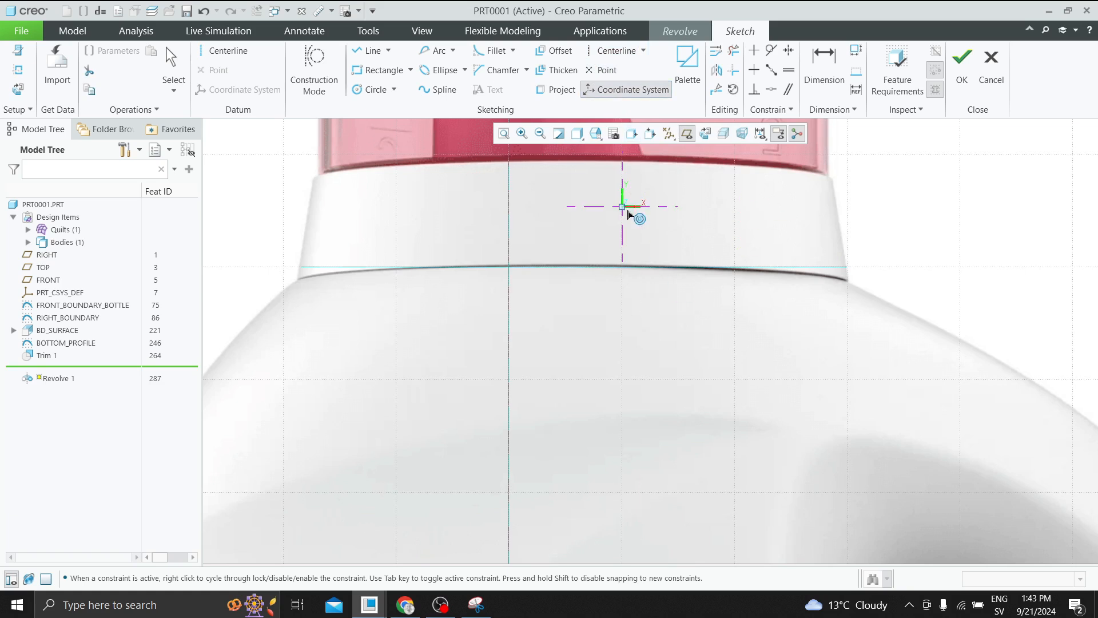
middle_click(647, 202)
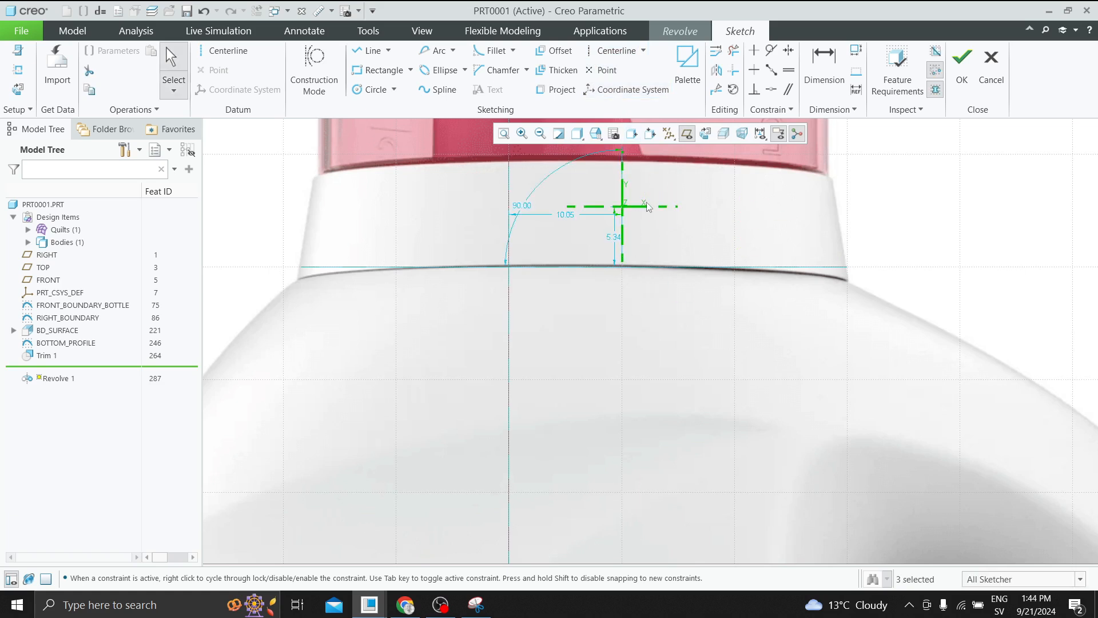
key("Delete")
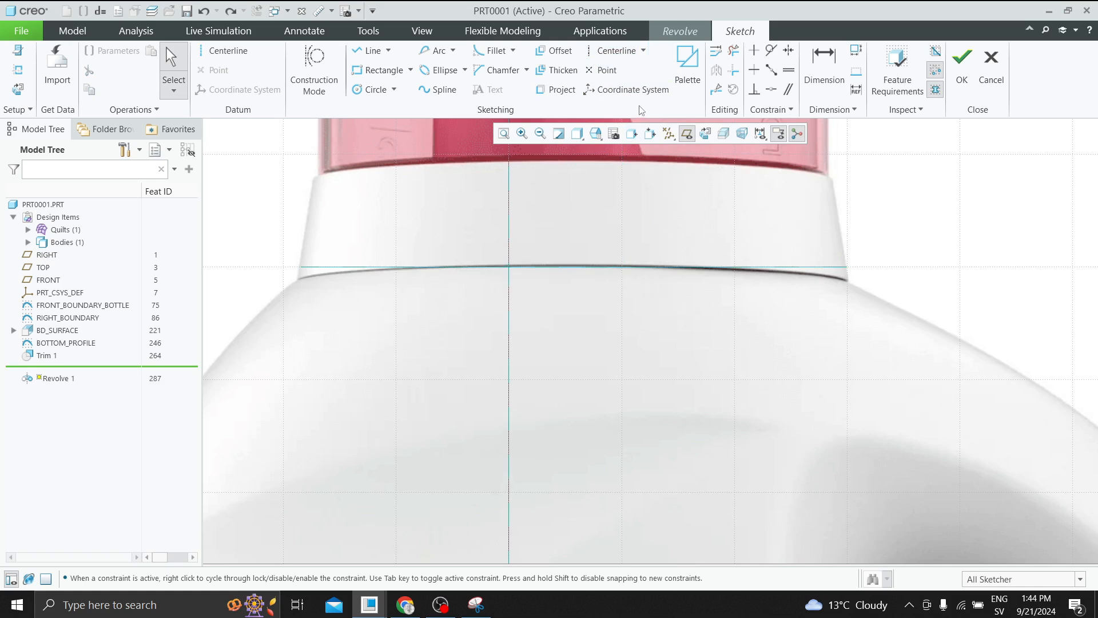
Place a construction point at the midpoint of the horizontal neck reference line
left_click(609, 74)
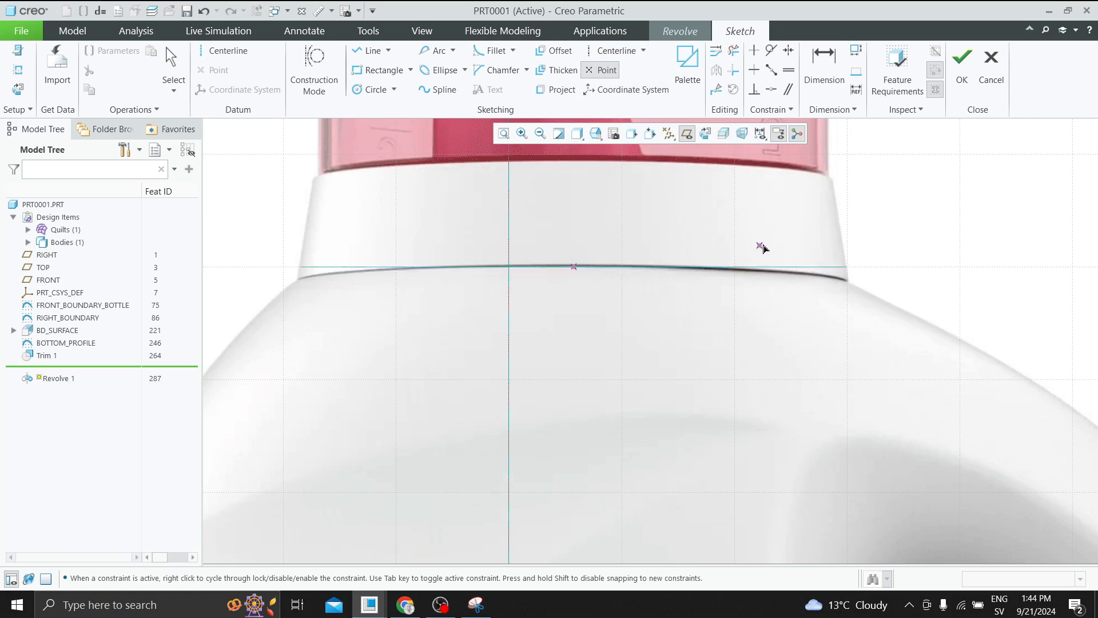
left_click(572, 267)
middle_click(571, 270)
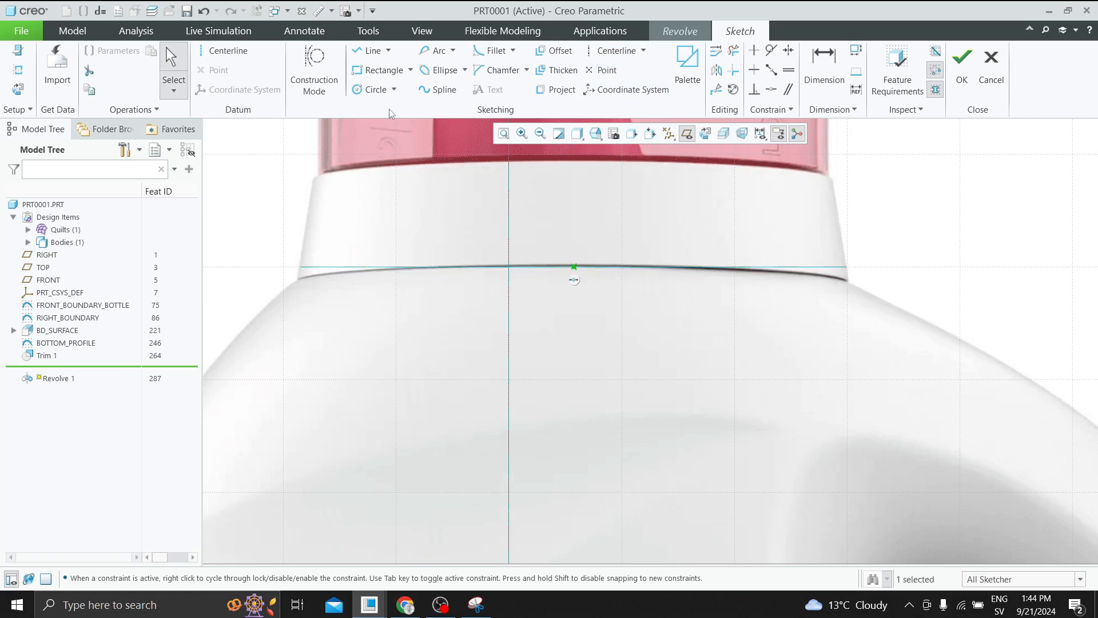
Draw a vertical datum centerline through the midpoint of the neck line as the axis of revolution
left_click(229, 50)
left_click(574, 267)
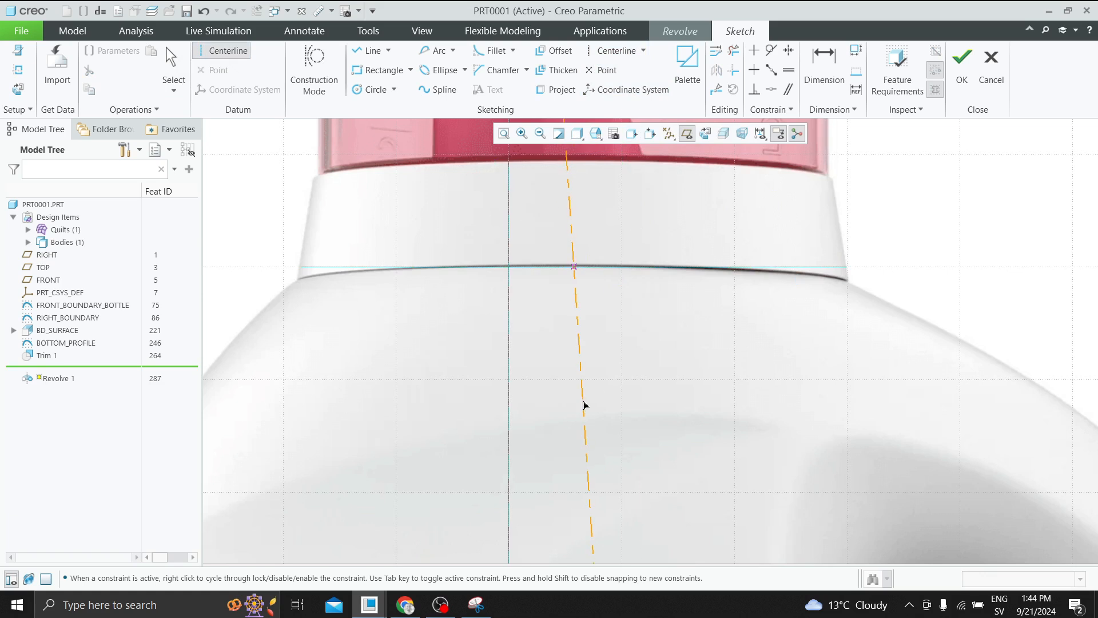
left_click(575, 346)
middle_click(581, 278)
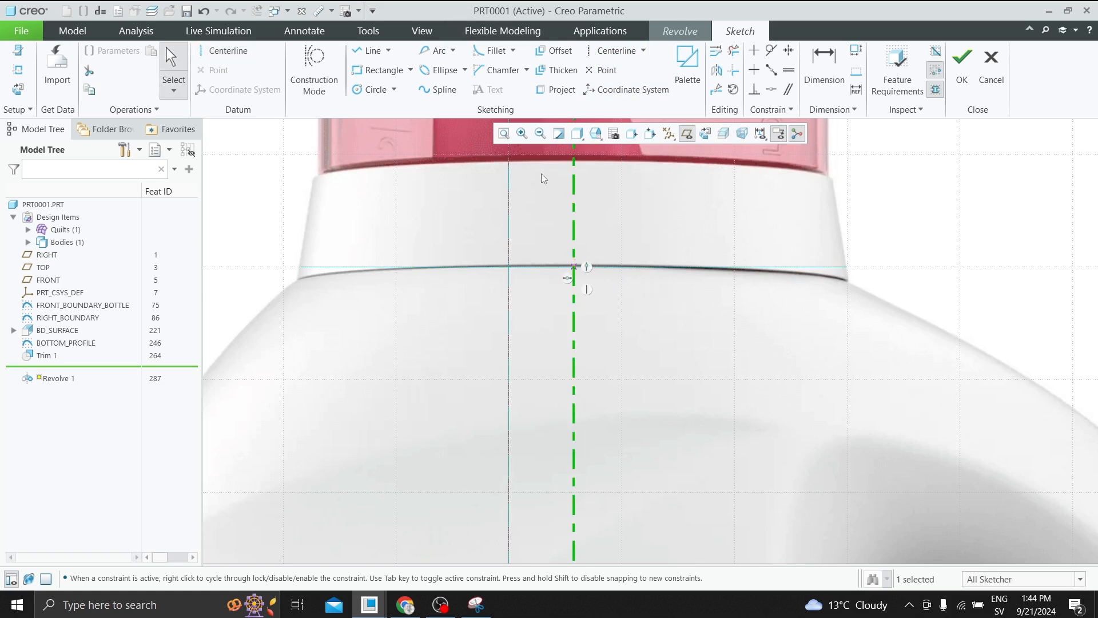
left_click(597, 214)
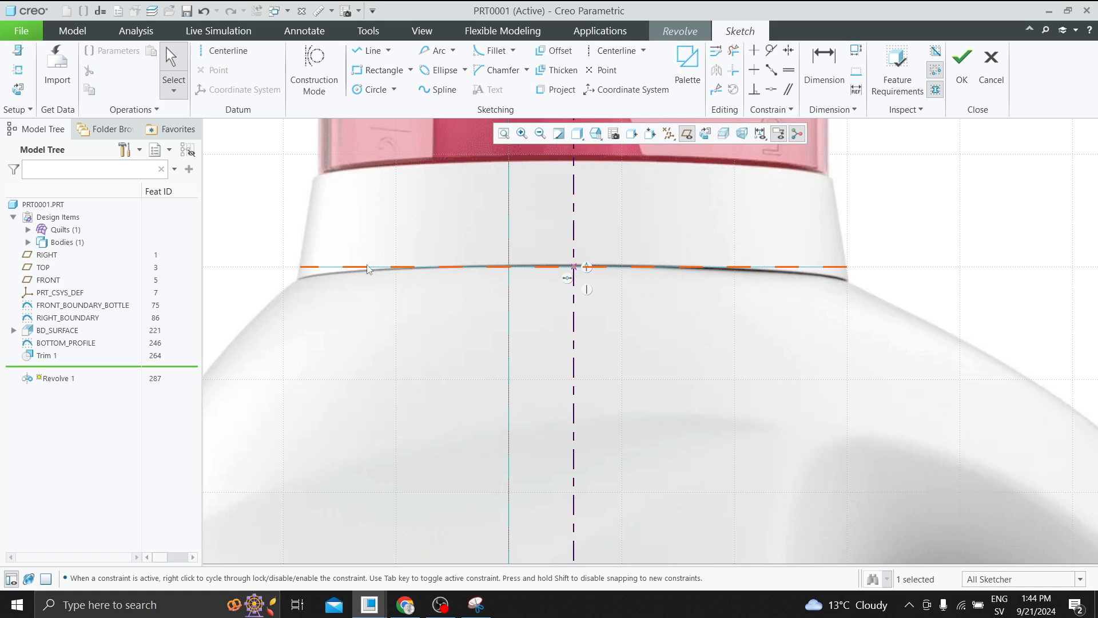
Sketch a horizontal line from the centerline point along the neck reference, ending where the dark seam starts to curve down
scroll(733, 269, "up", 2)
scroll(784, 287, "up", 1)
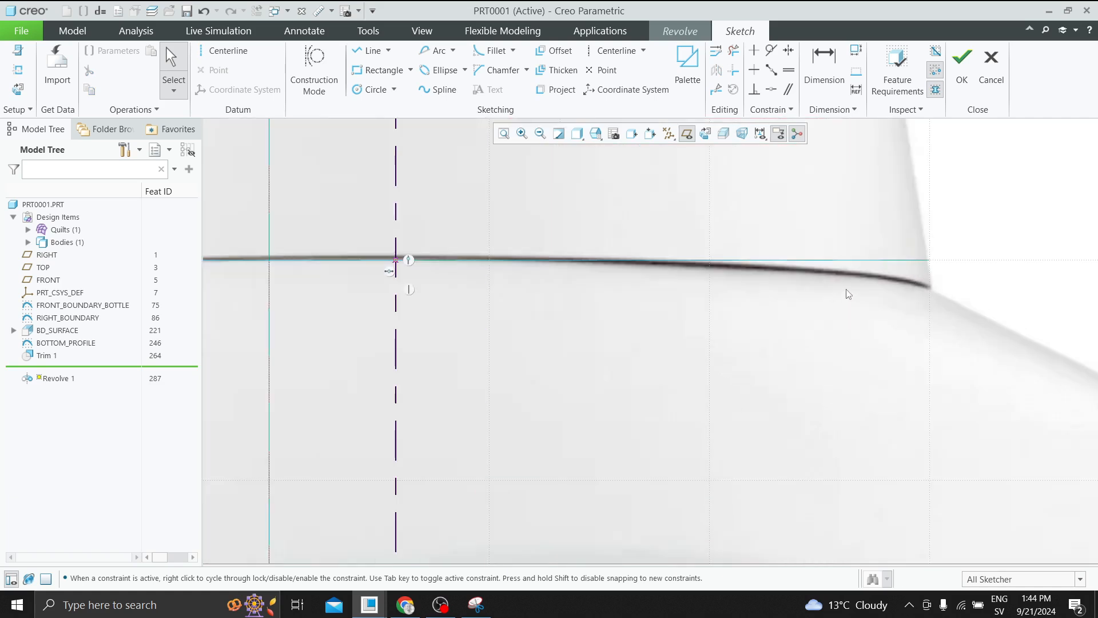
scroll(850, 283, "up", 1)
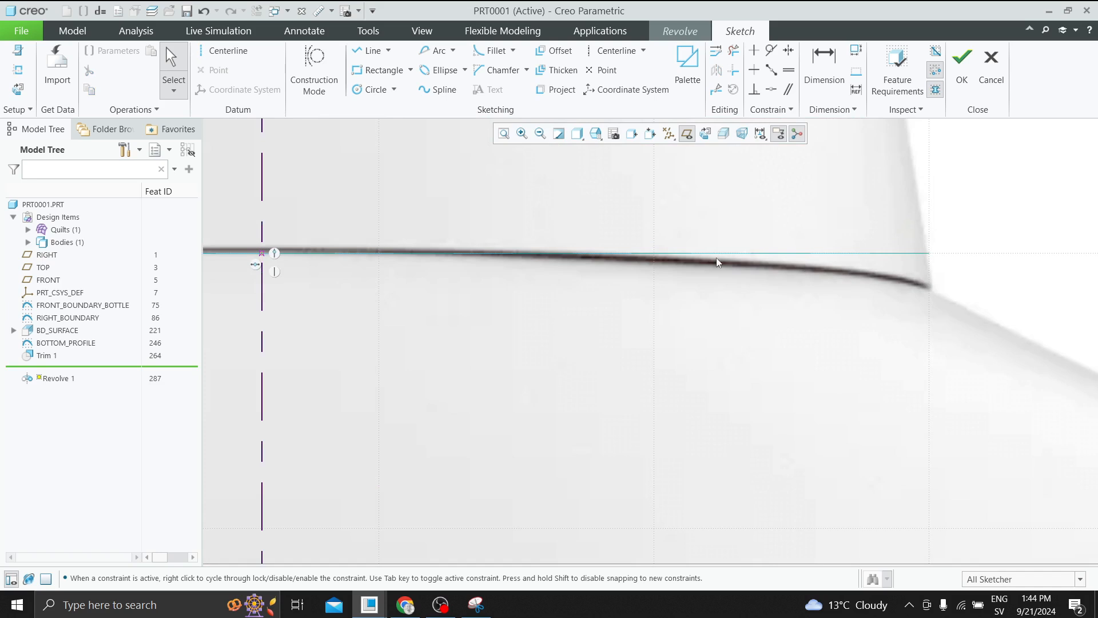
left_click(366, 50)
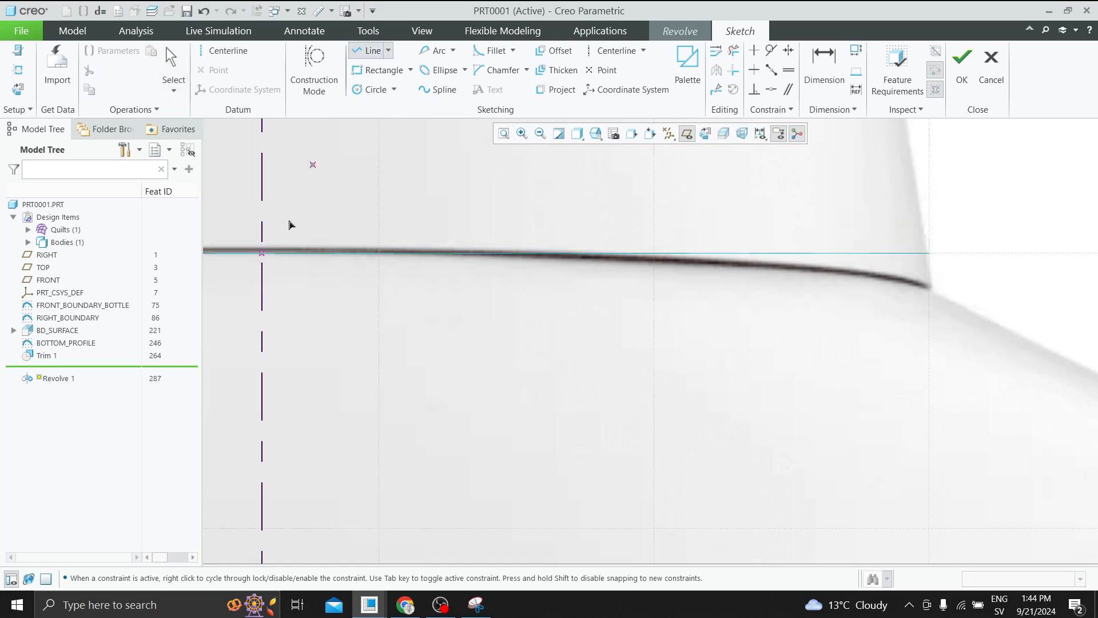
left_click(262, 253)
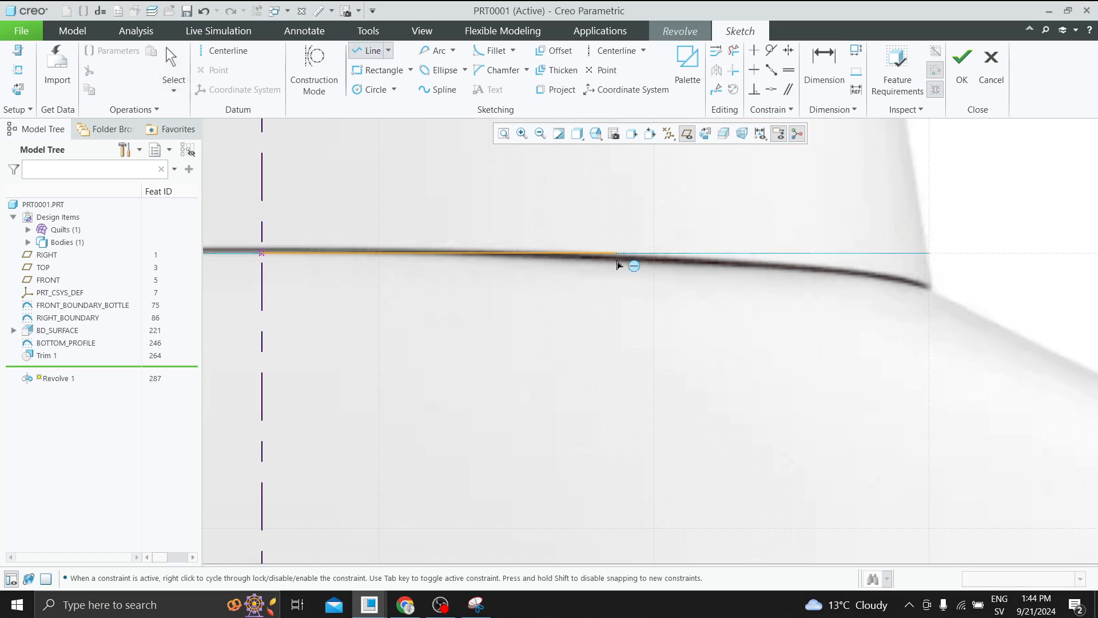
left_click(555, 255)
middle_click(551, 242)
Sketch a tangent-end arc of about 64 radius from the line's end to the outer corner of the neck base
left_click(453, 52)
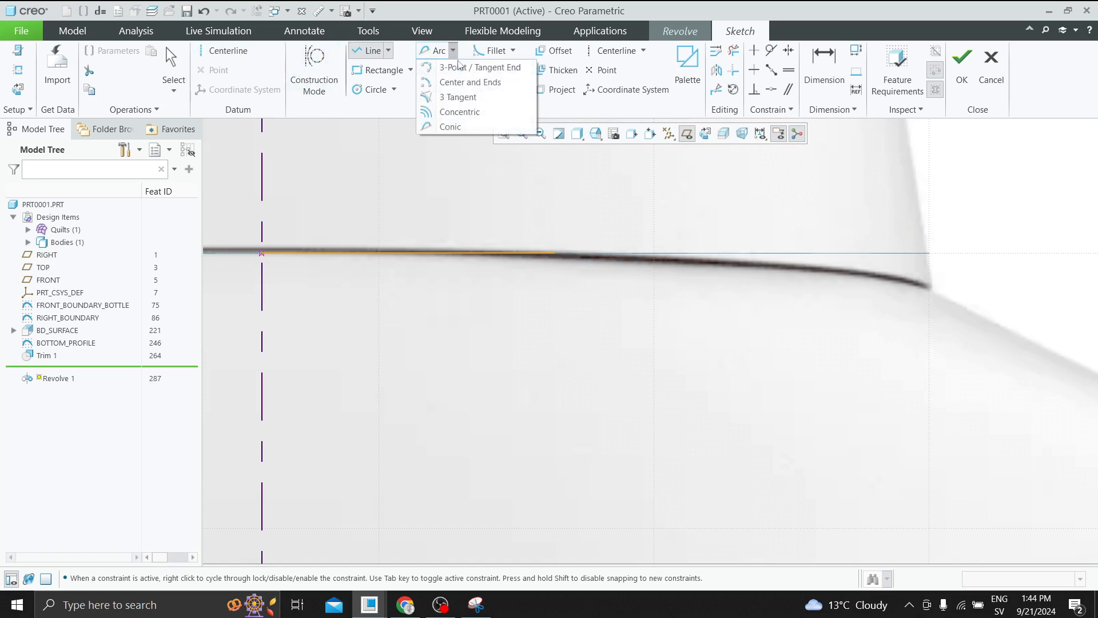
left_click(464, 75)
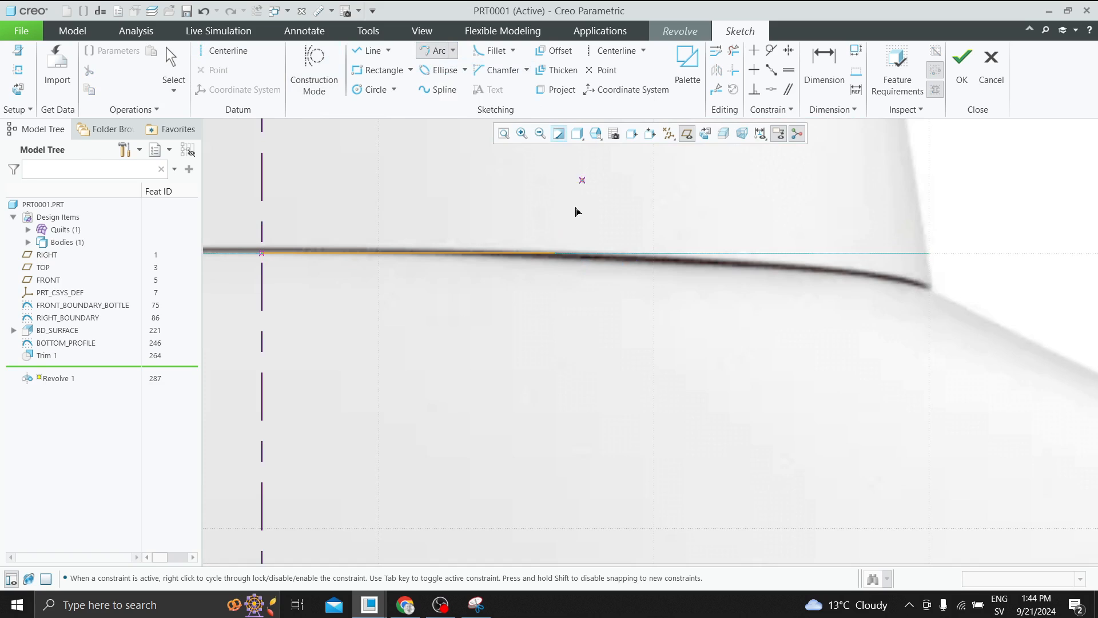
left_click(555, 253)
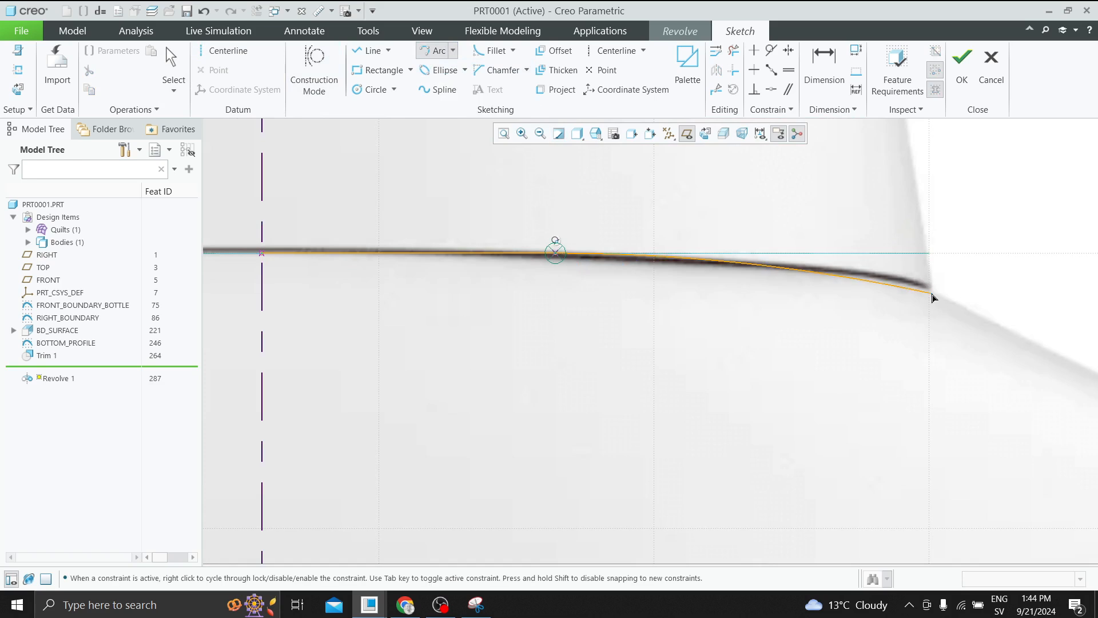
left_click(932, 296)
middle_click(932, 293)
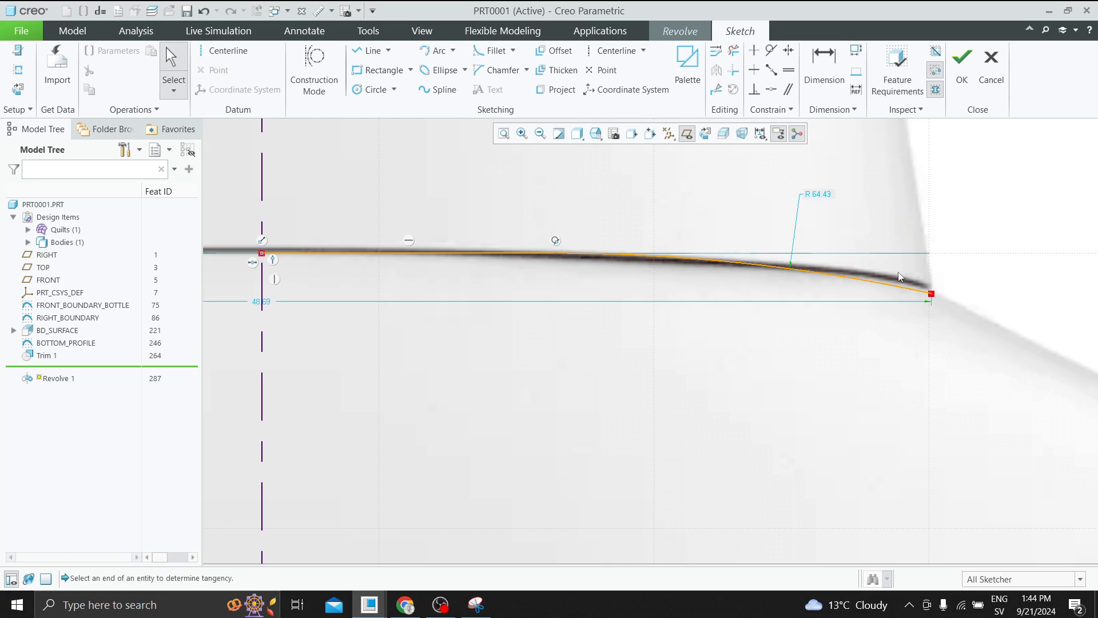
Set the arc's radius to 65 and move its free endpoint onto the outer corner of the neck's dark seam
left_click(490, 252)
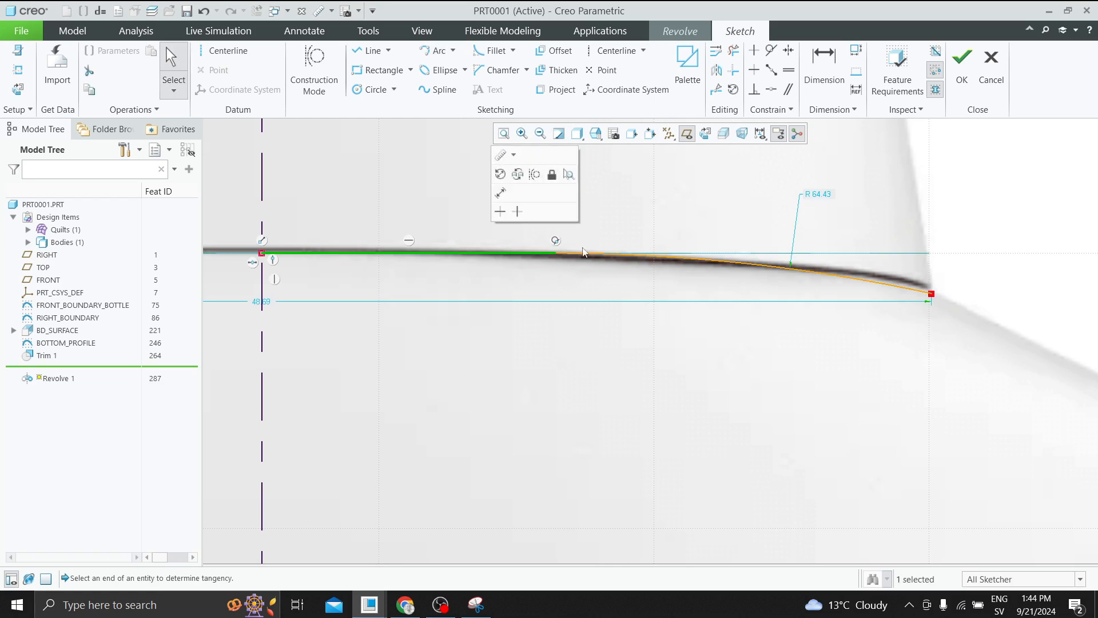
double_click(823, 196)
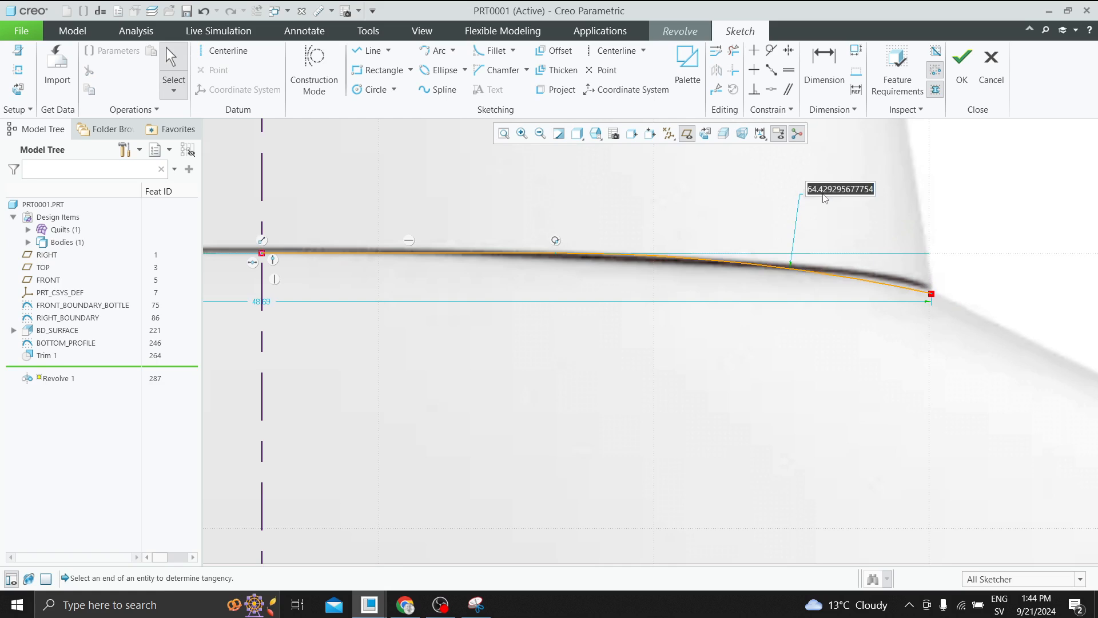
left_click(824, 191)
key("ctrl+a")
type("65")
key("Return")
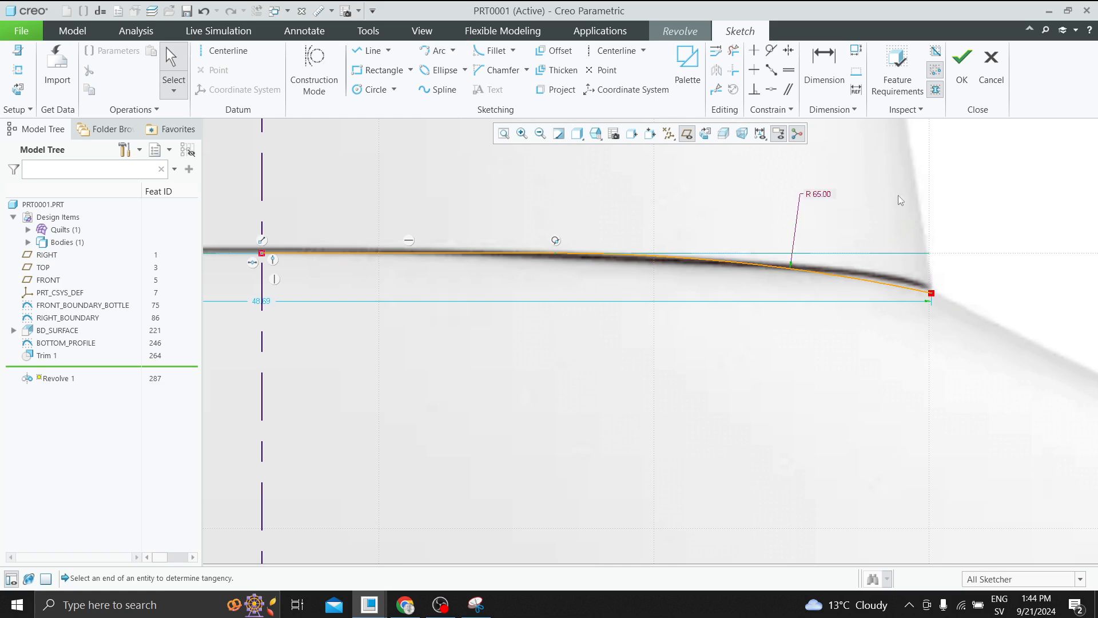
left_click(930, 288)
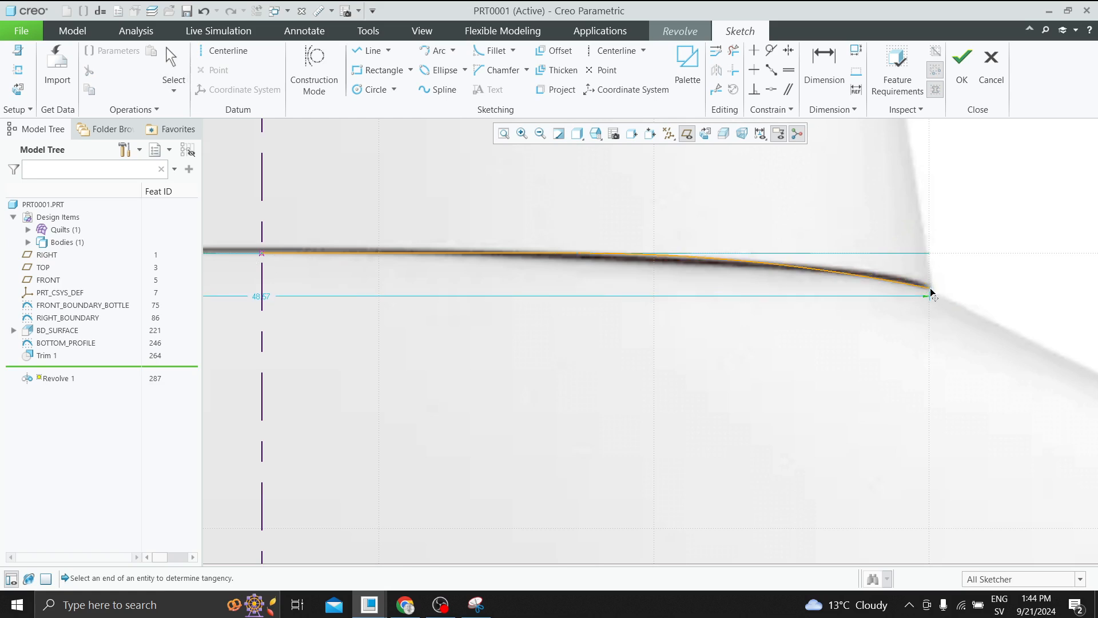
middle_click(931, 287)
Finish the revolve sketch and accept changing the feature type to a surface
left_click(962, 63)
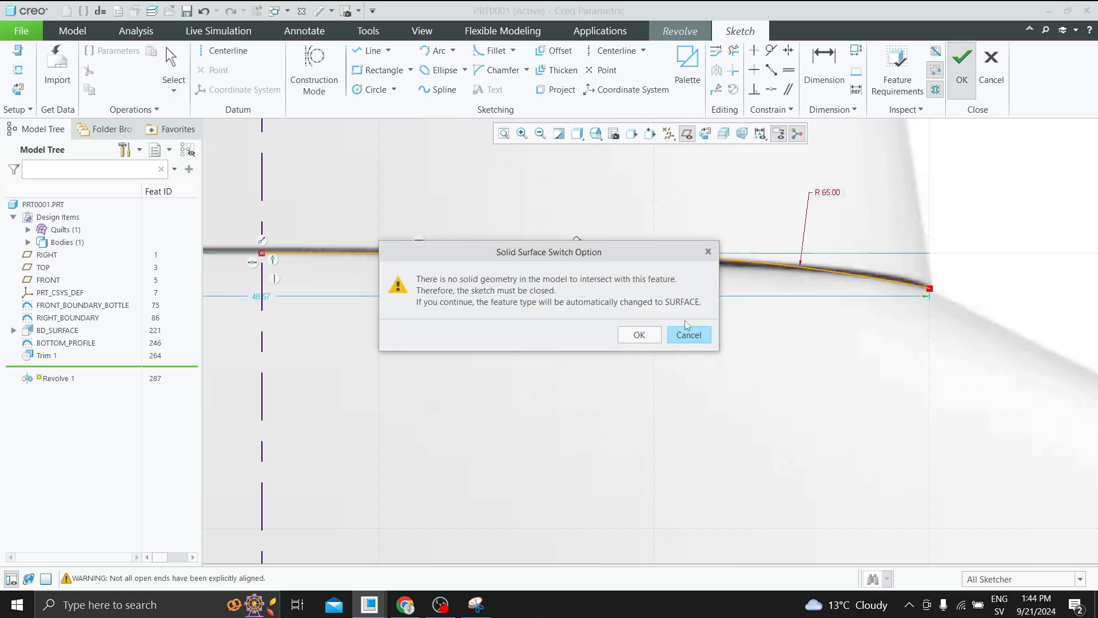
left_click(648, 333)
middle_click_drag(685, 239, 522, 298)
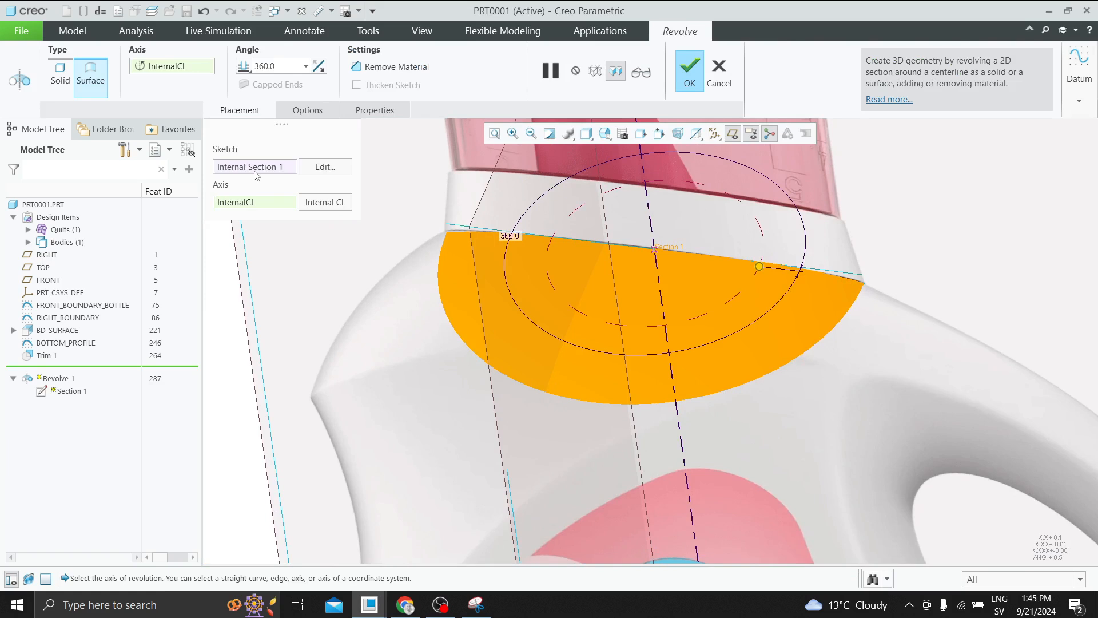
Review the revolve's internal section sketch and return to the revolve definition
left_click(323, 166)
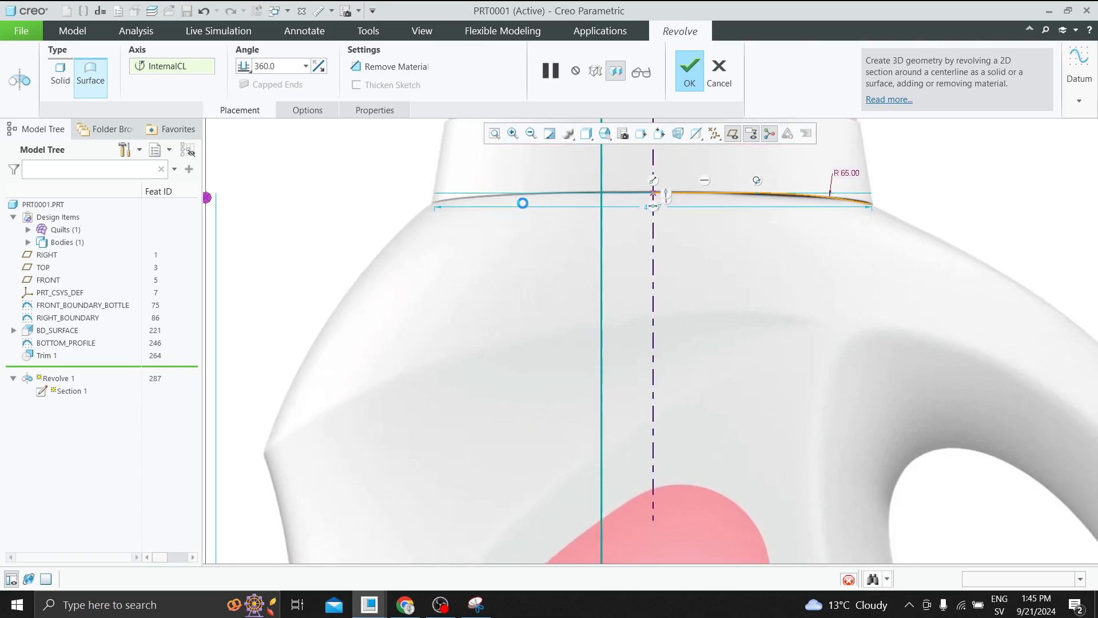
left_click(688, 80)
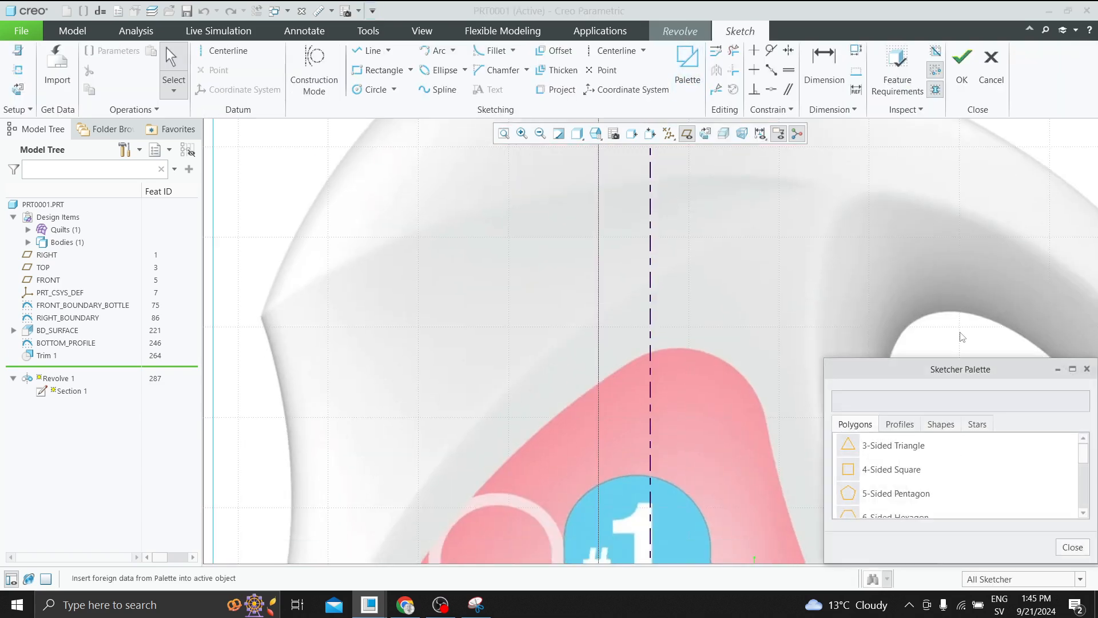
left_click(1085, 371)
left_click(962, 62)
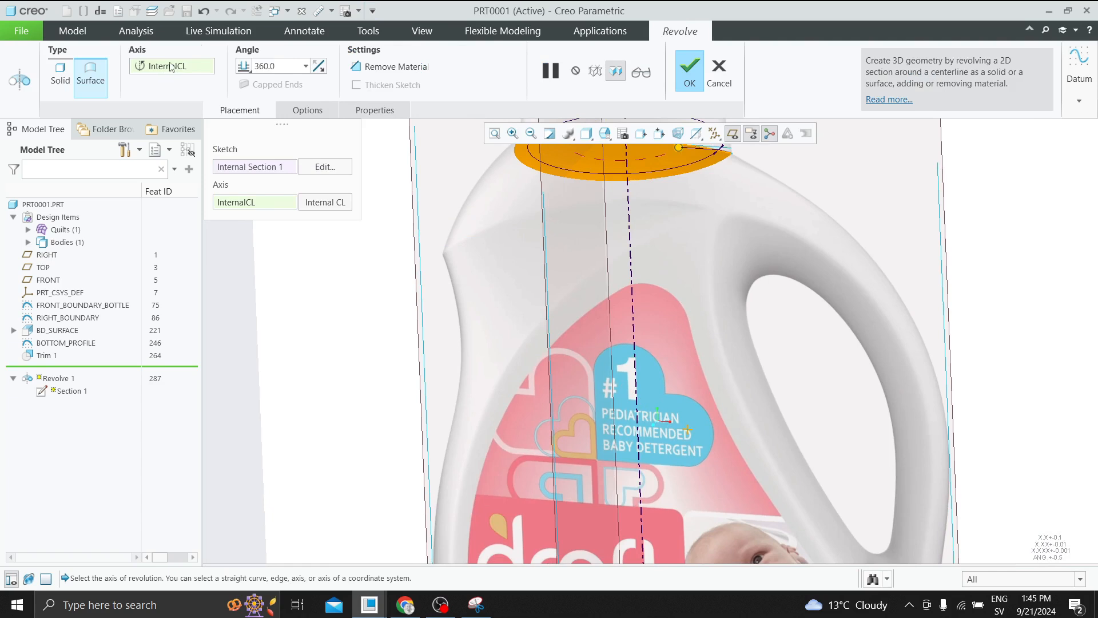
Set the revolve angle to 180 degrees, keeping the half surface in front of the bottle image
left_click(305, 66)
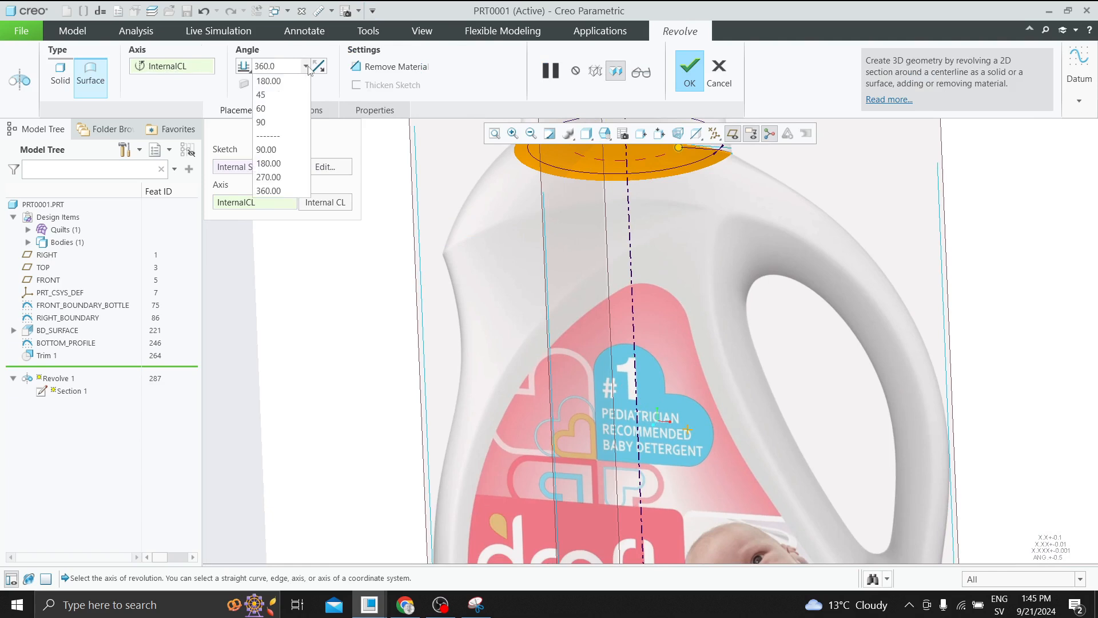
left_click(279, 84)
scroll(587, 217, "up", 3)
middle_click_drag(592, 222, 598, 253)
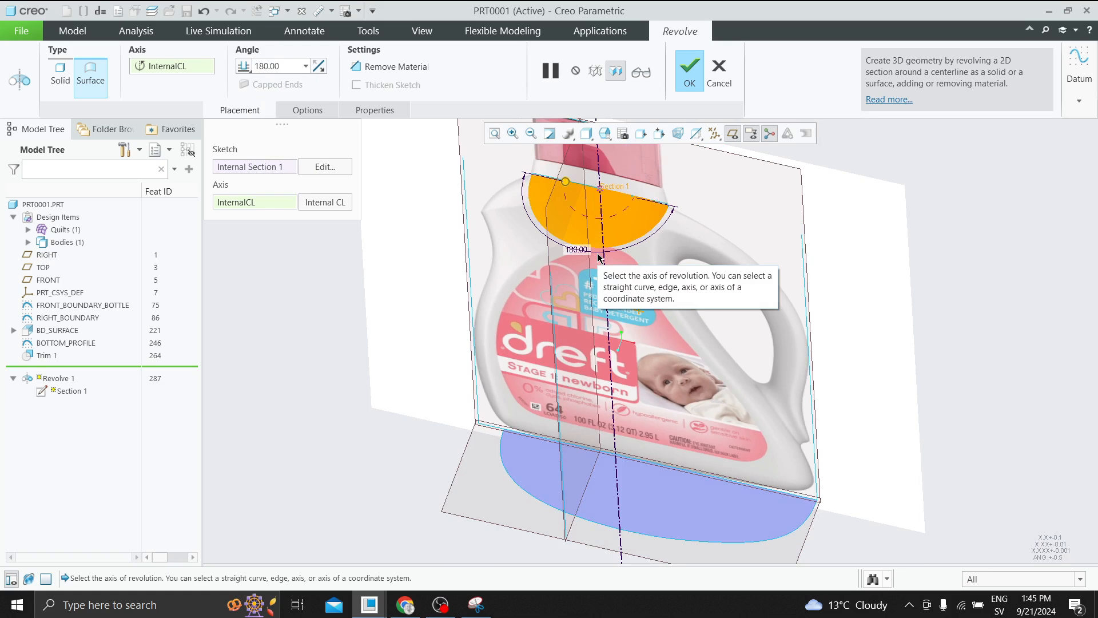
left_click(318, 67)
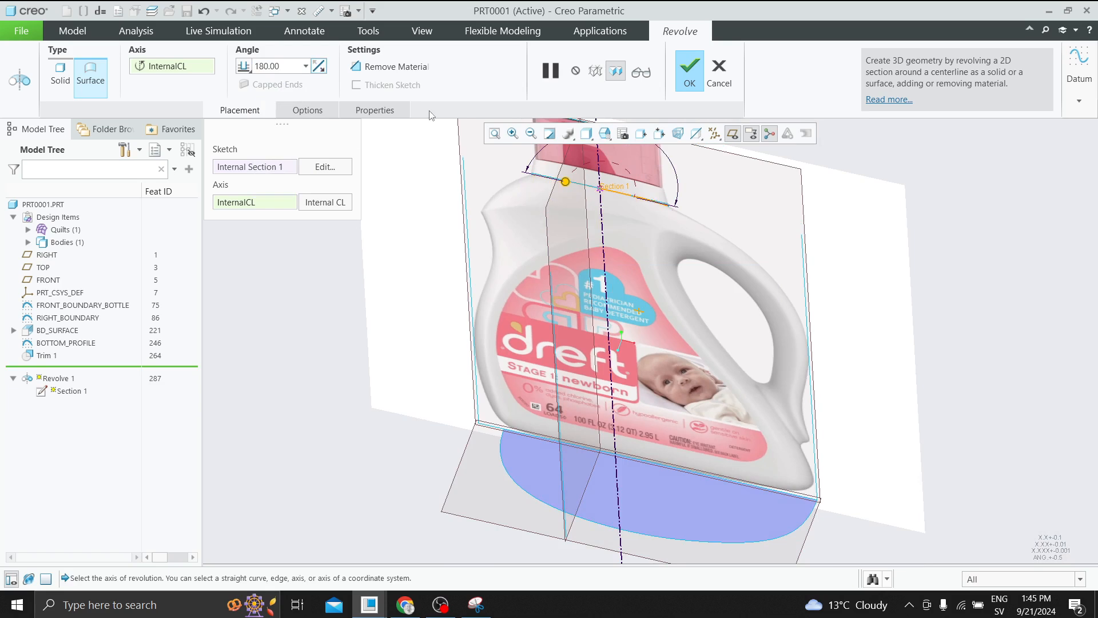
left_click(318, 67)
left_click(318, 67)
left_click(318, 67)
Name the revolve Neck_surface and complete the feature
left_click(307, 111)
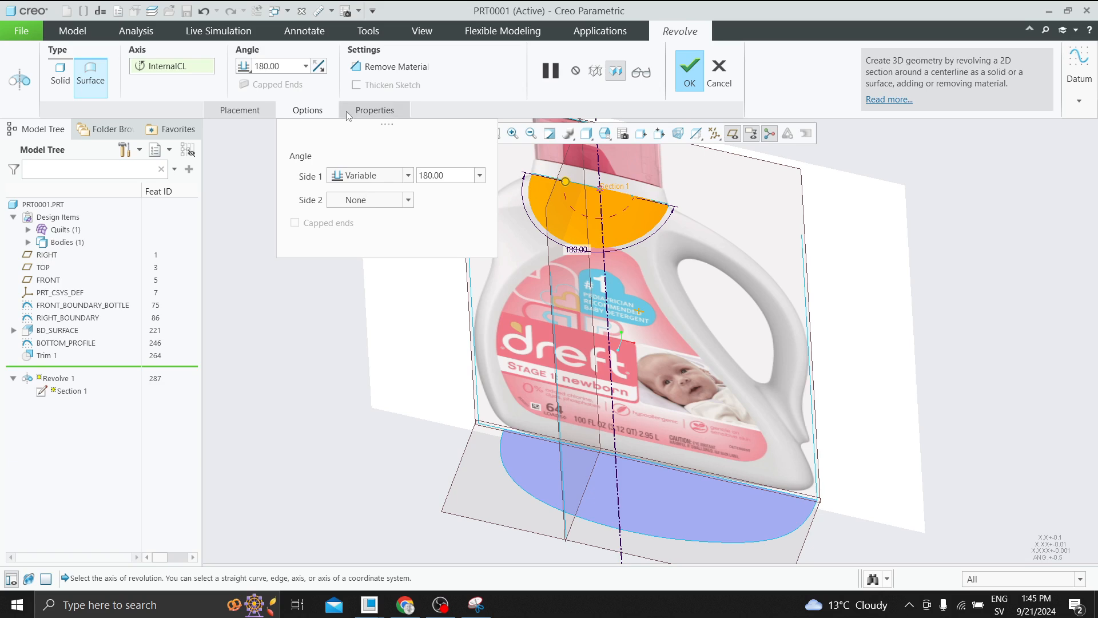
left_click(375, 110)
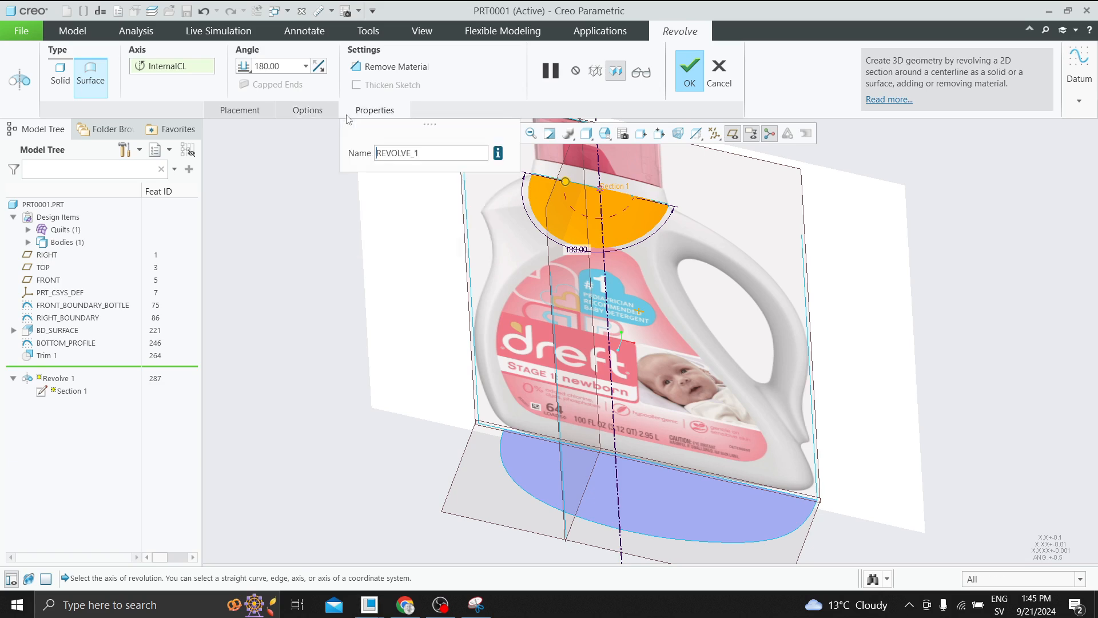
double_click(455, 158)
type("Ne")
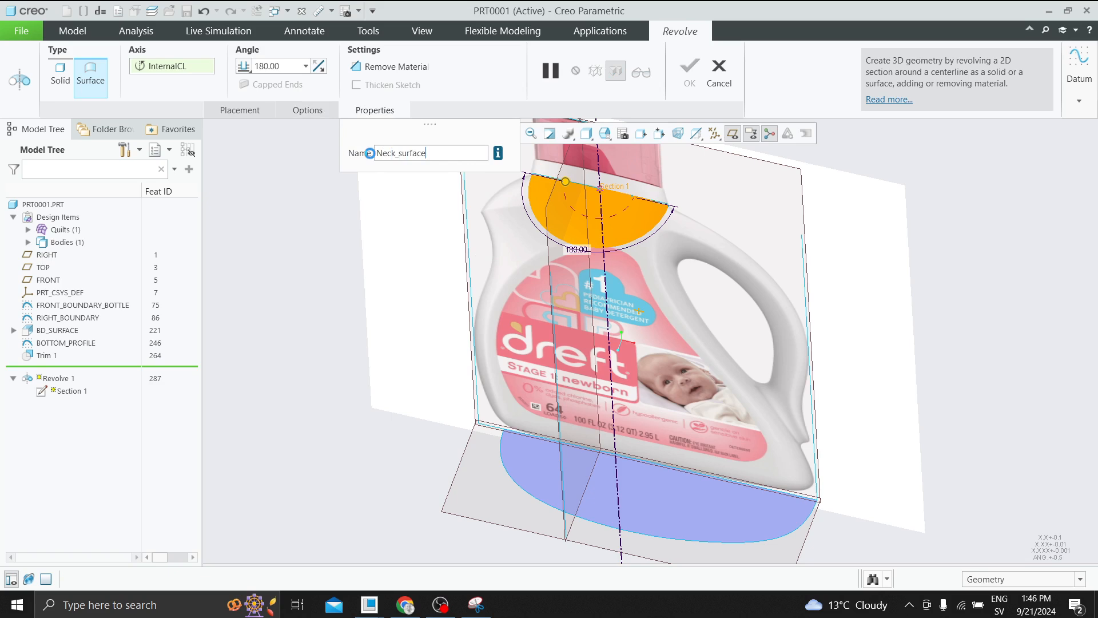
type("ck_surface")
key("Return")
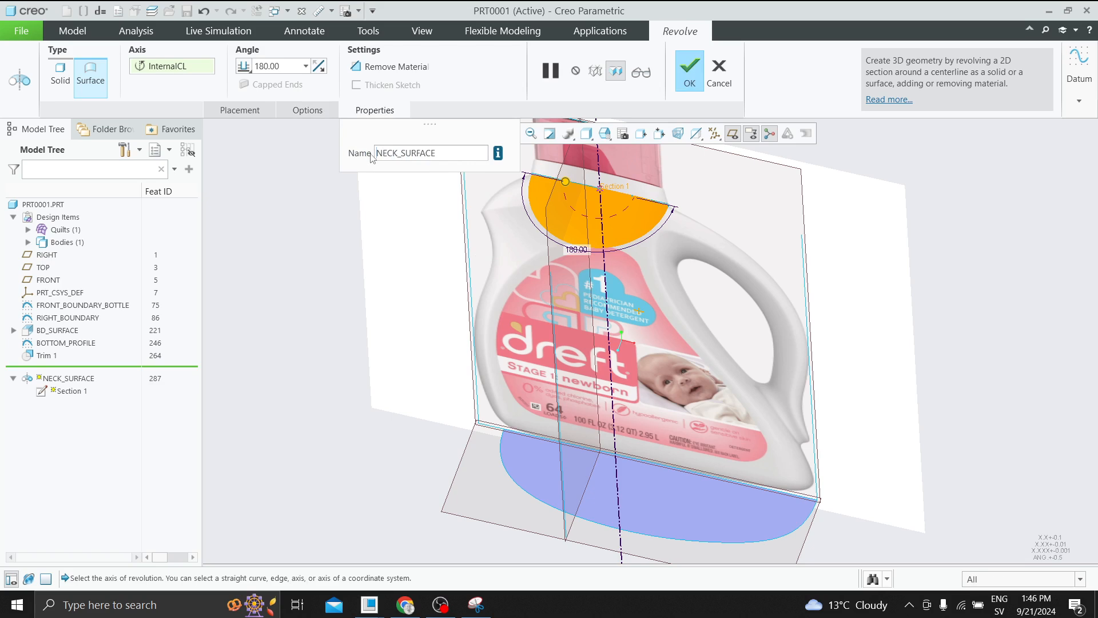
left_click(303, 115)
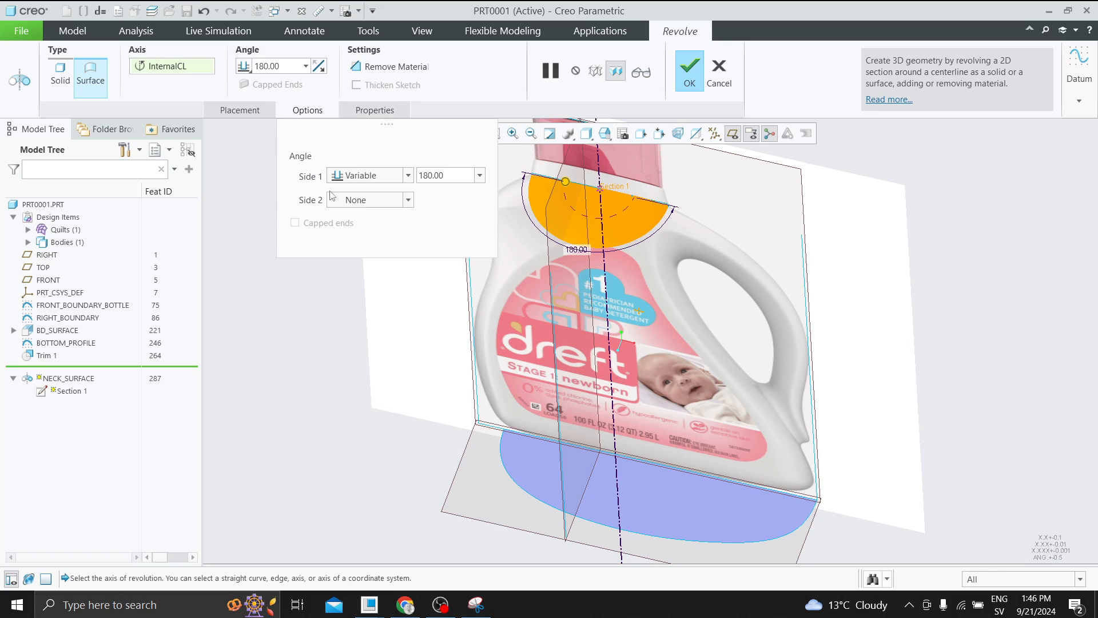
left_click(689, 71)
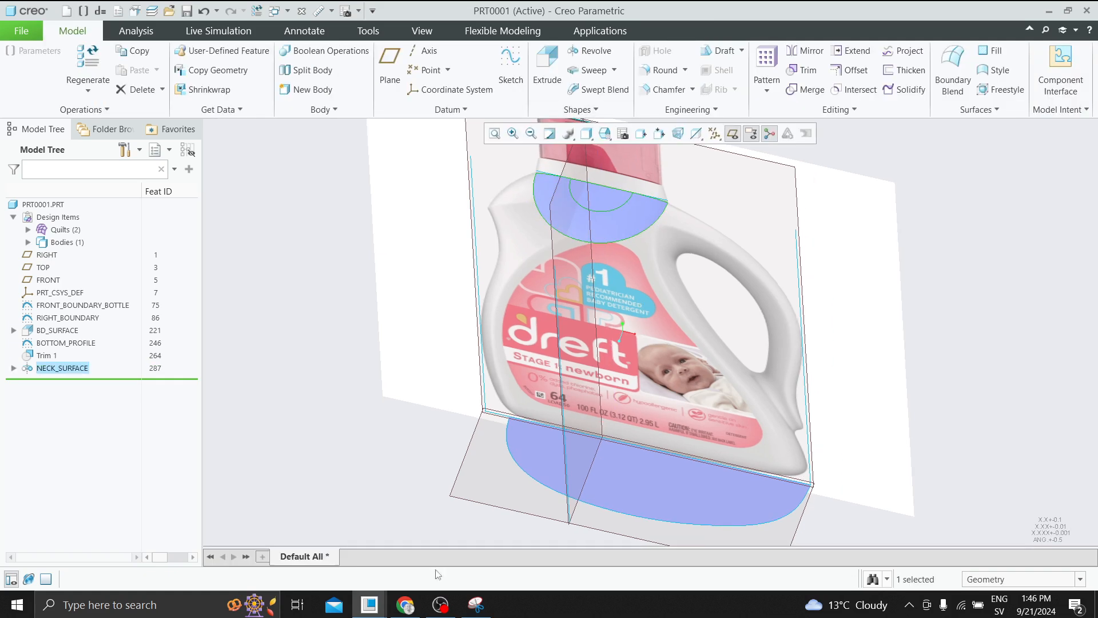
Switch to the PRT0002 part window and show its modeling commands
left_click(369, 604)
left_click(505, 568)
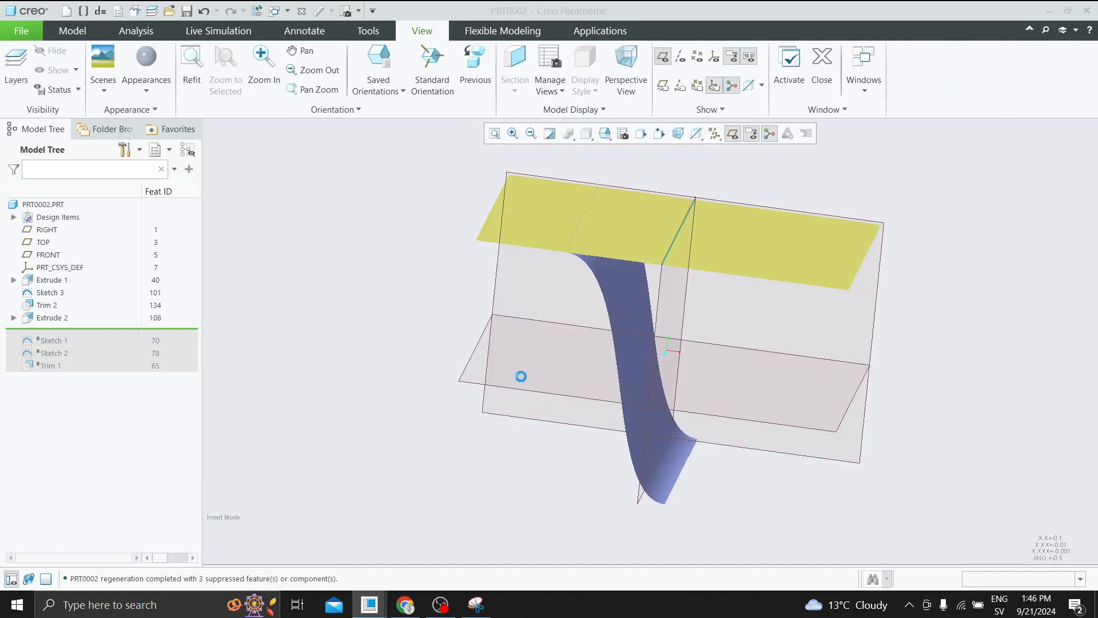
left_click(73, 31)
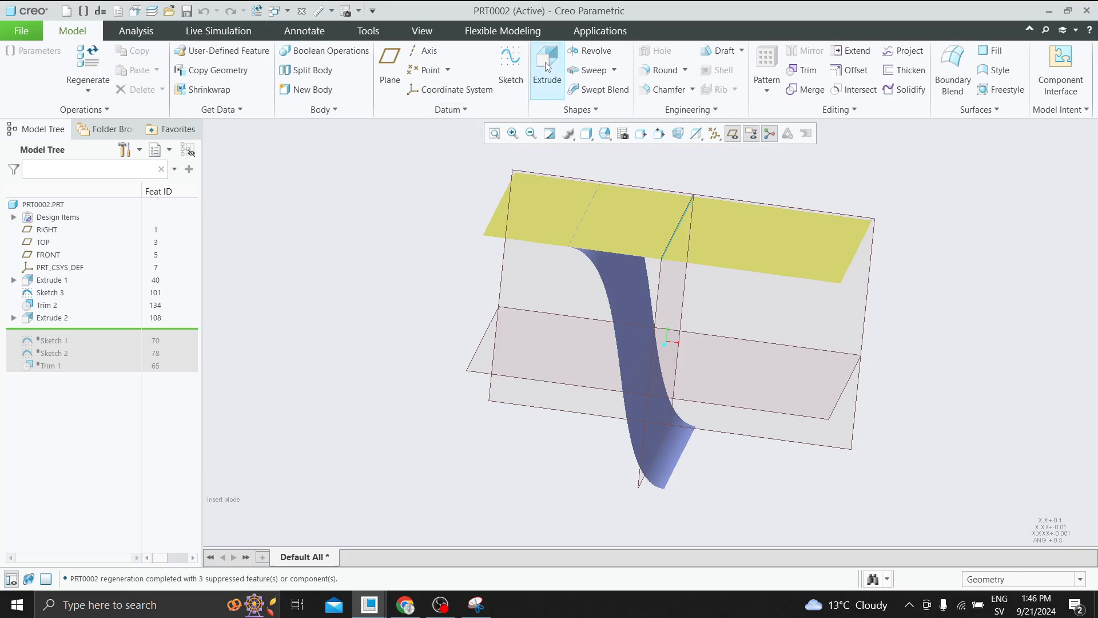
Sketch a vertical centerline and a parallel vertical line for a test revolve, and accept it as a surface
left_click(590, 51)
left_click(313, 167)
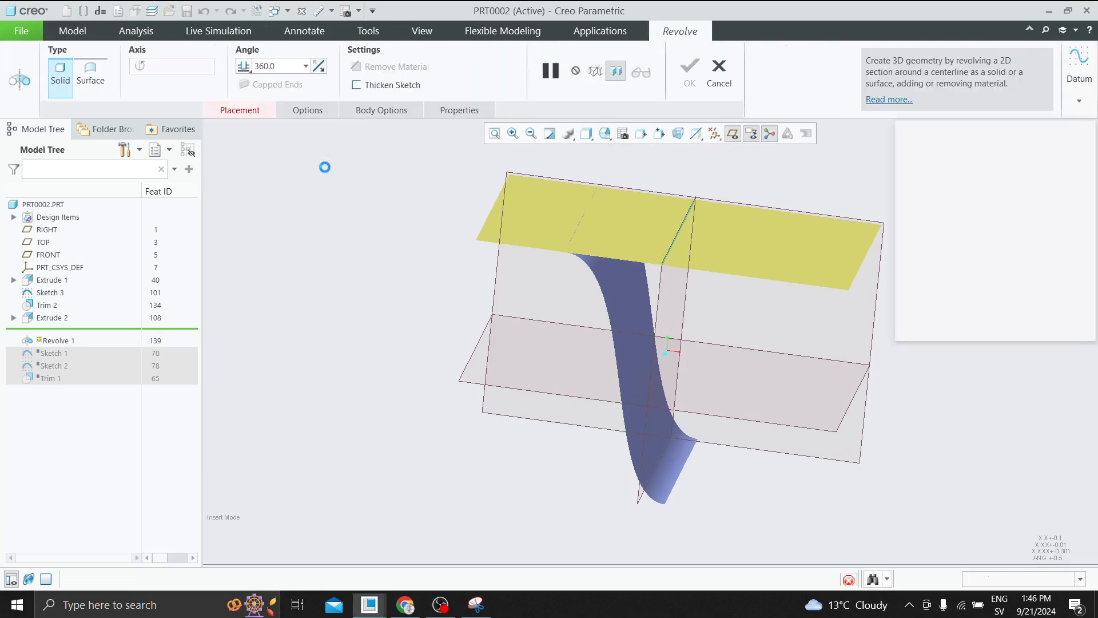
left_click(1036, 207)
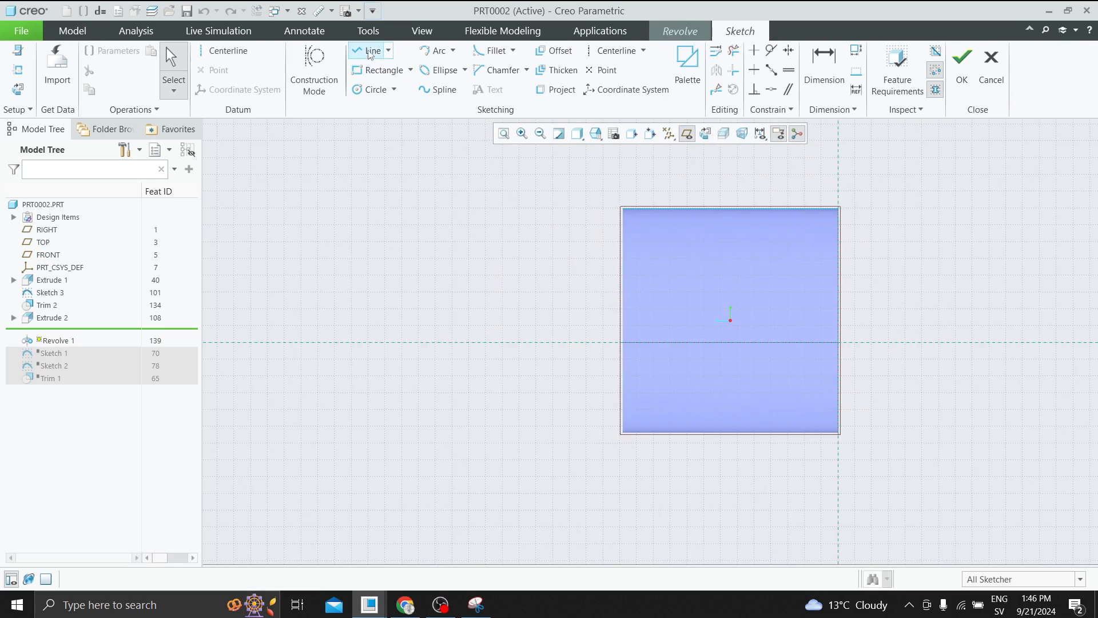
left_click(223, 50)
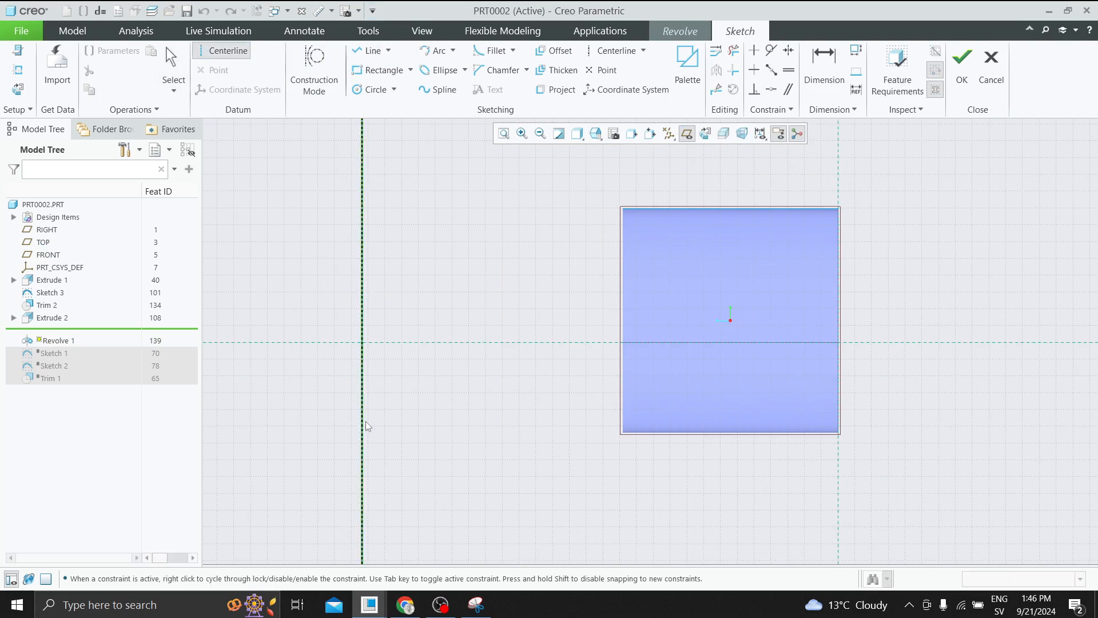
left_click(366, 421)
middle_click(368, 424)
left_click(369, 50)
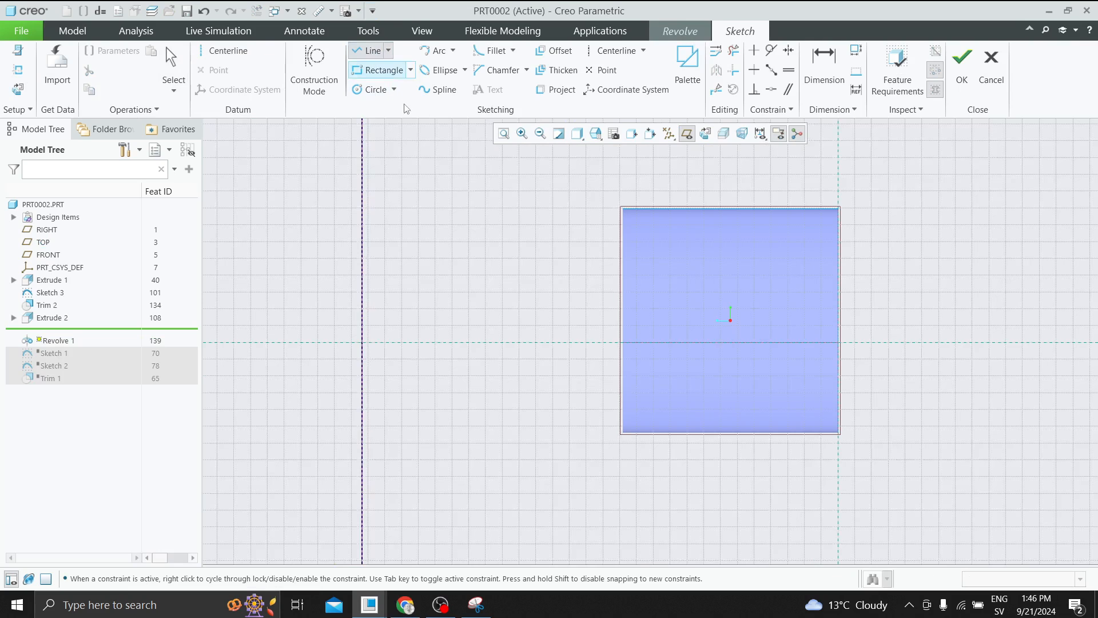
left_click(461, 237)
left_click(457, 359)
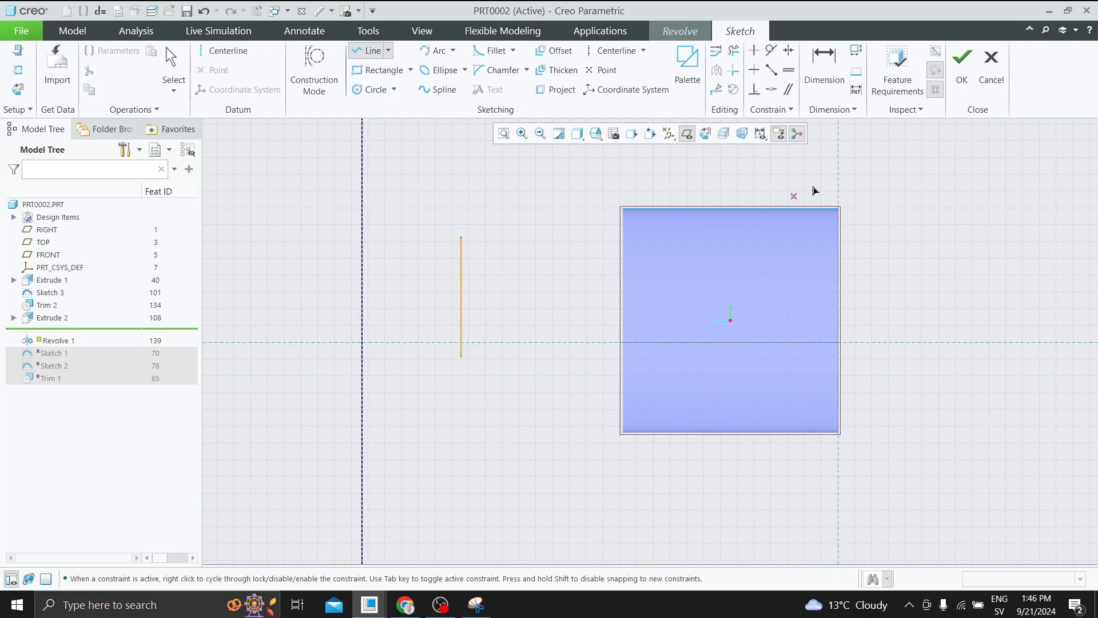
left_click(961, 64)
left_click(639, 335)
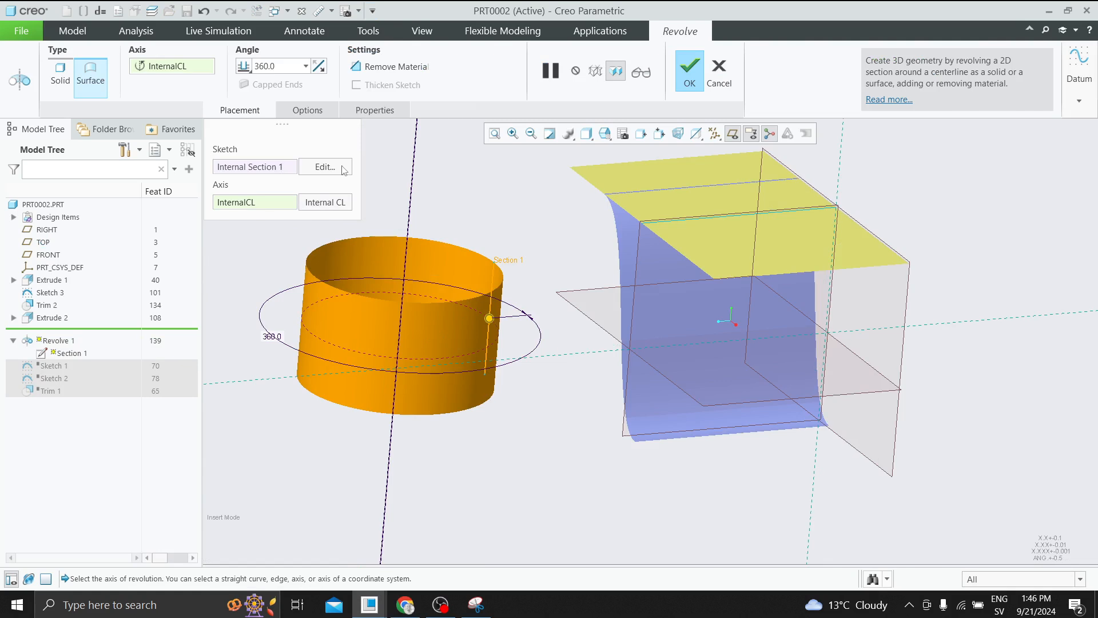
Check the capped ends option of the 360-degree test revolve, and discard the feature
left_click(310, 115)
middle_click_drag(674, 287, 514, 340)
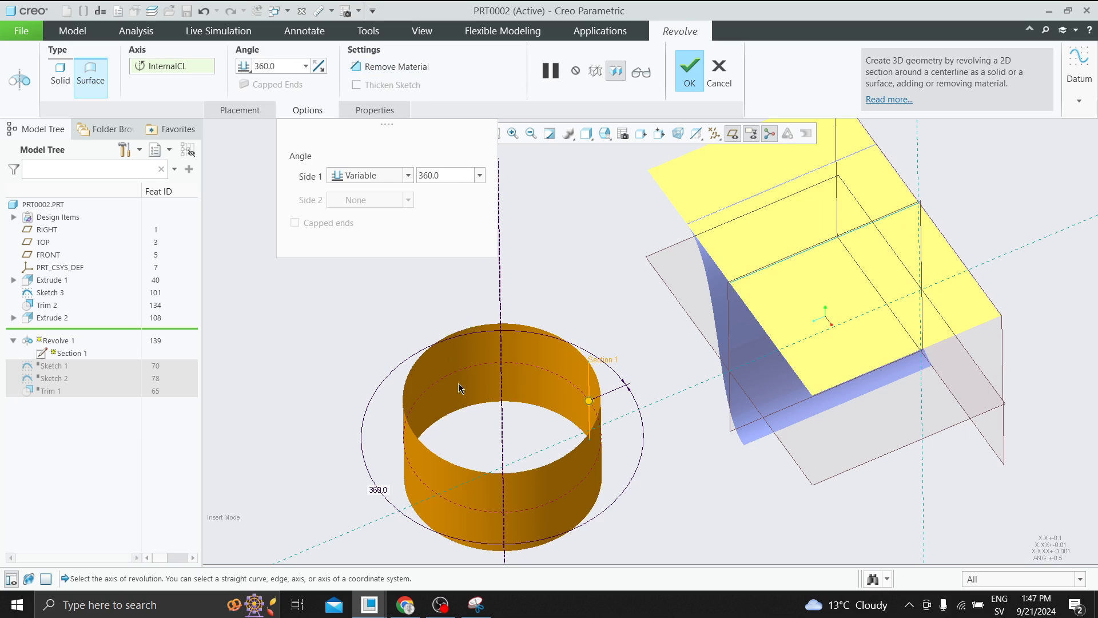
left_click(720, 85)
left_click(555, 327)
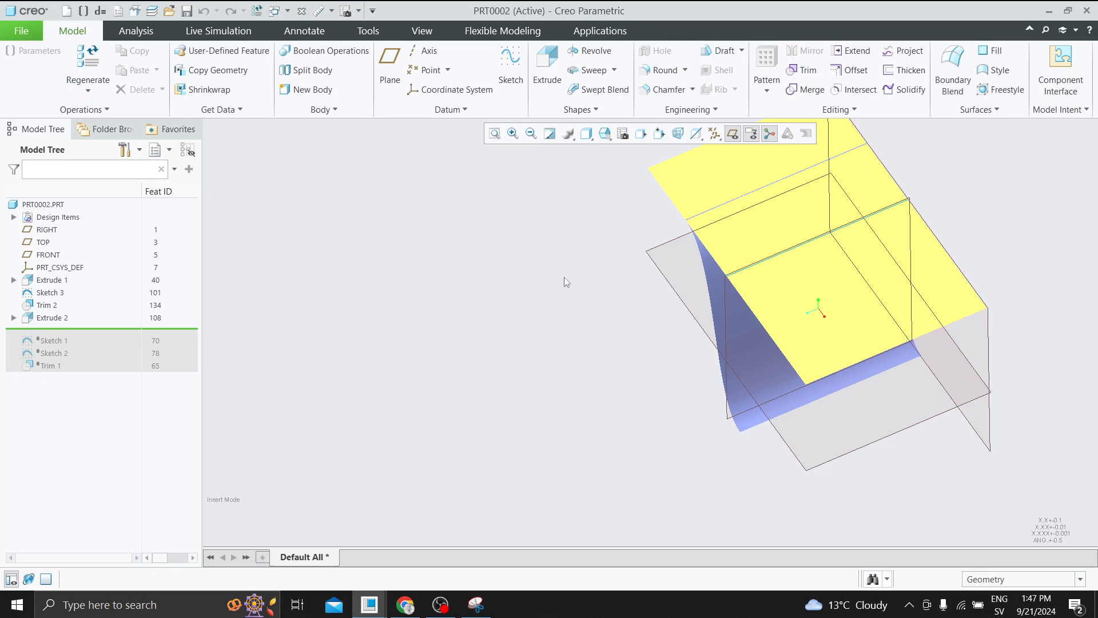
Start a sweep along the side edge of the yellow flat surface with a circular section centered on the trajectory
left_click(592, 70)
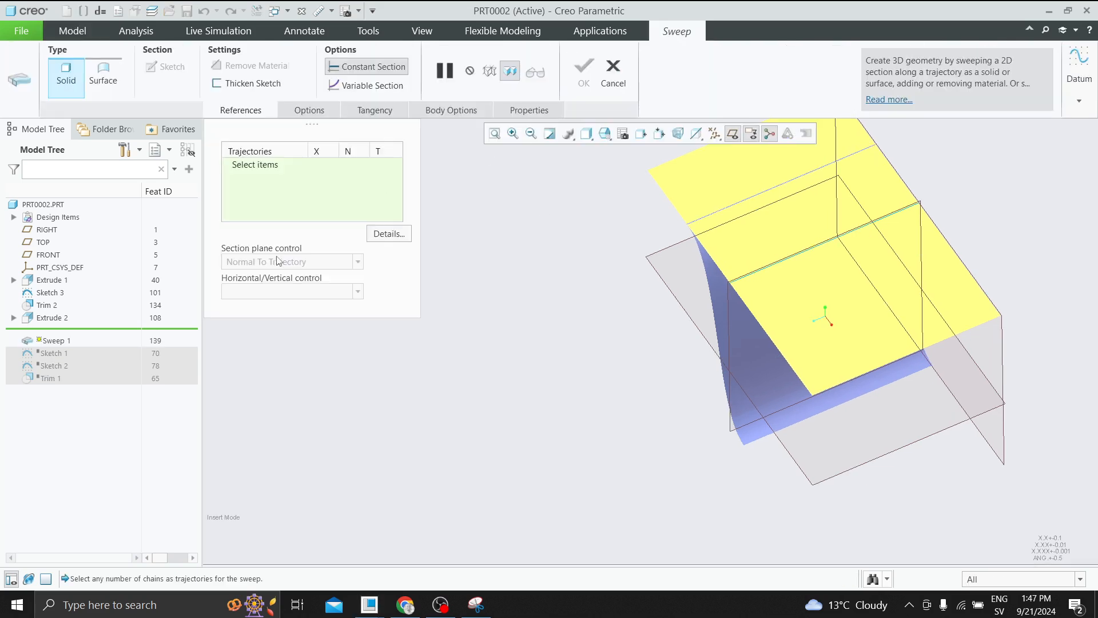
left_click(709, 256)
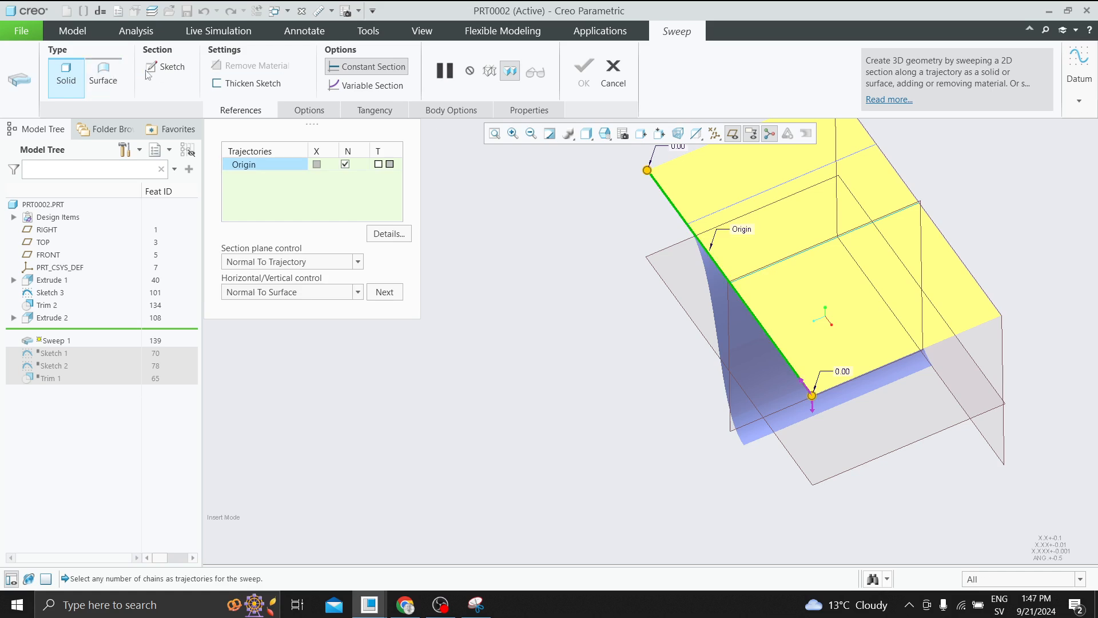
left_click(166, 66)
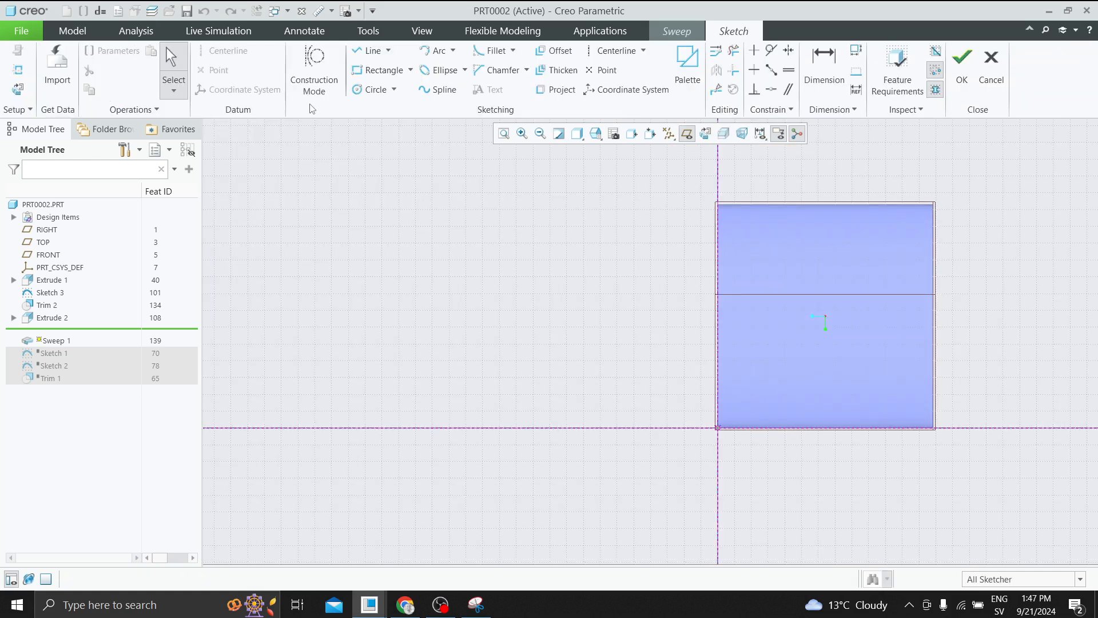
left_click(360, 89)
left_click(718, 427)
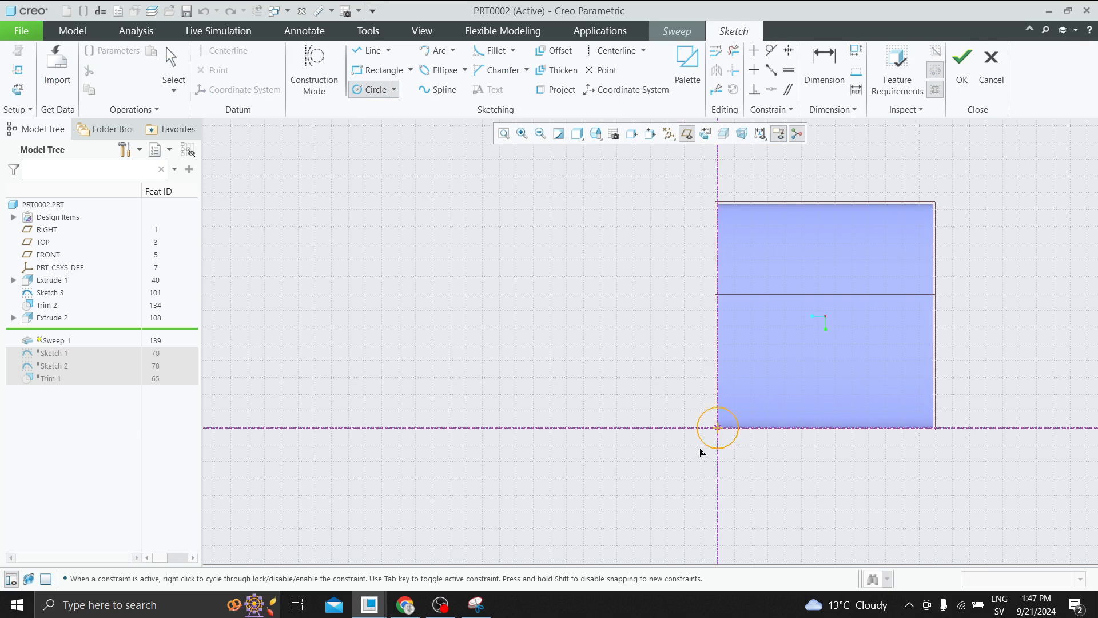
left_click(754, 374)
left_click(963, 63)
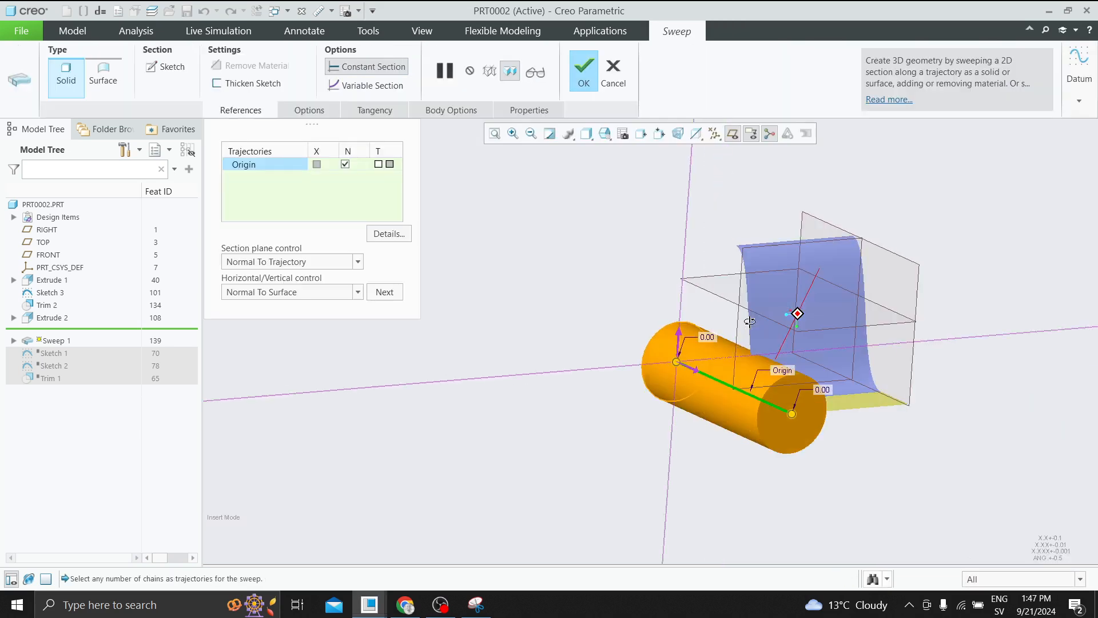
Change the sweep to a surface with capped ends and complete it
left_click(102, 75)
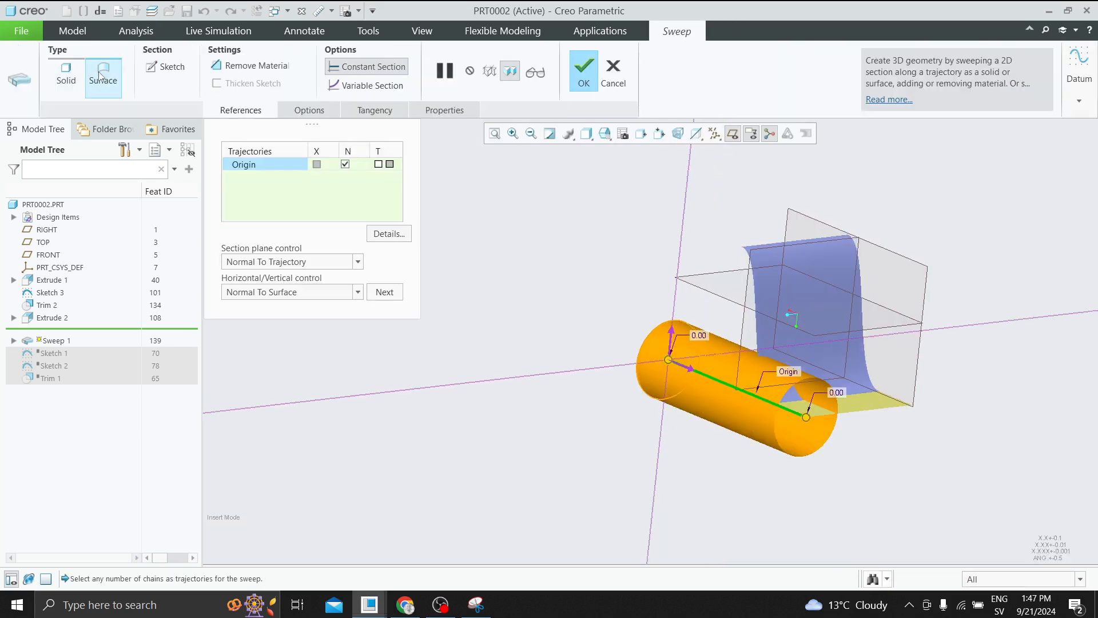
left_click(309, 111)
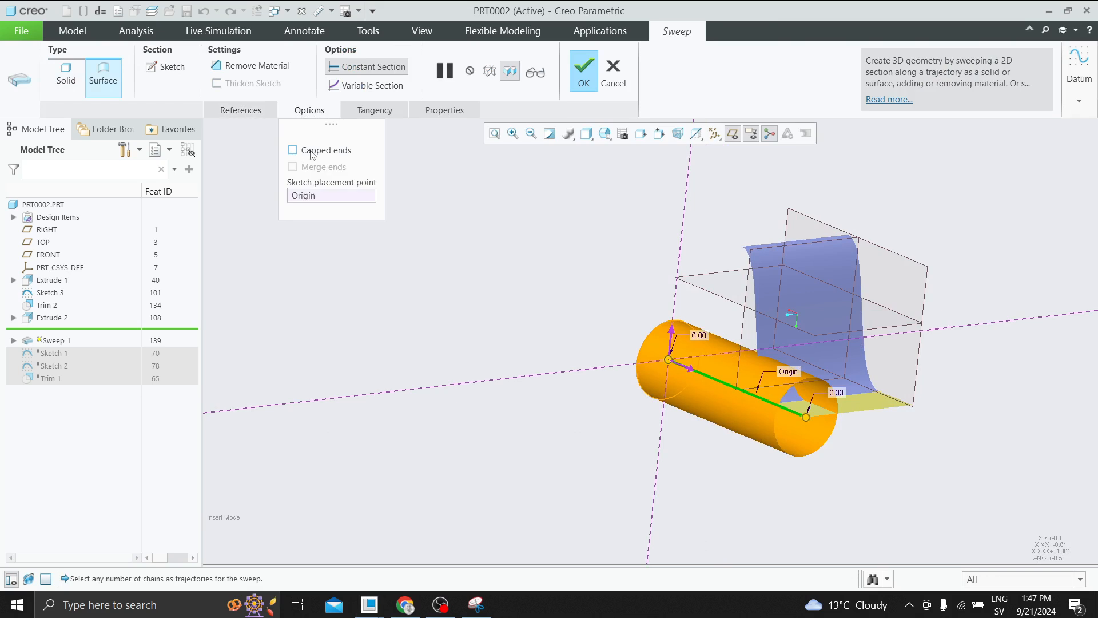
middle_click_drag(575, 267, 638, 305)
left_click(292, 150)
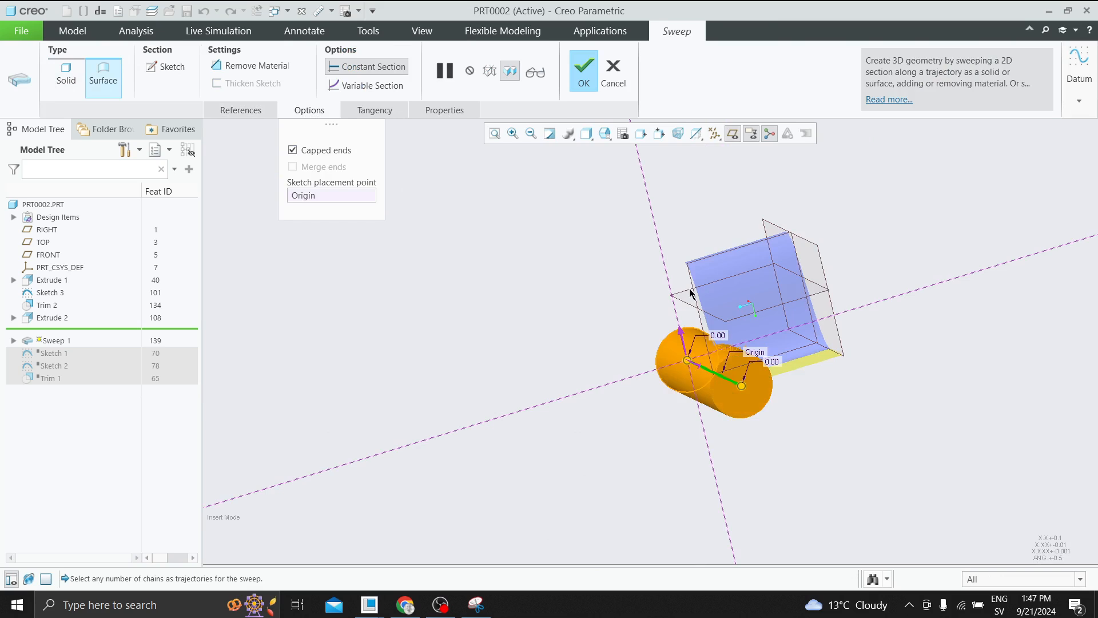
scroll(744, 315, "up", 3)
middle_click_drag(758, 269, 701, 338)
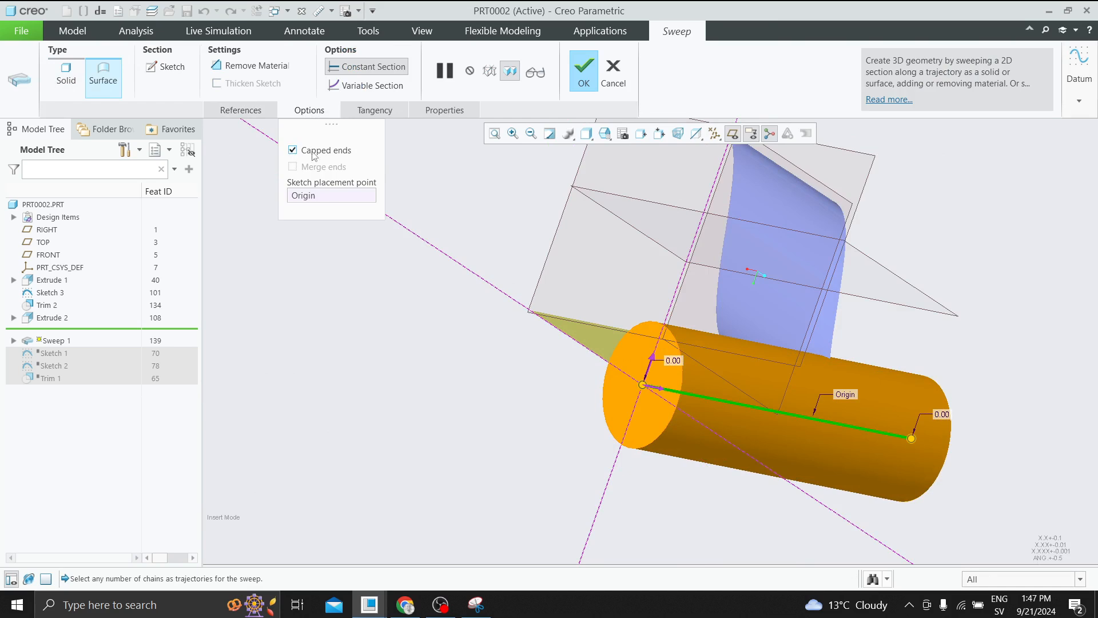
left_click(582, 73)
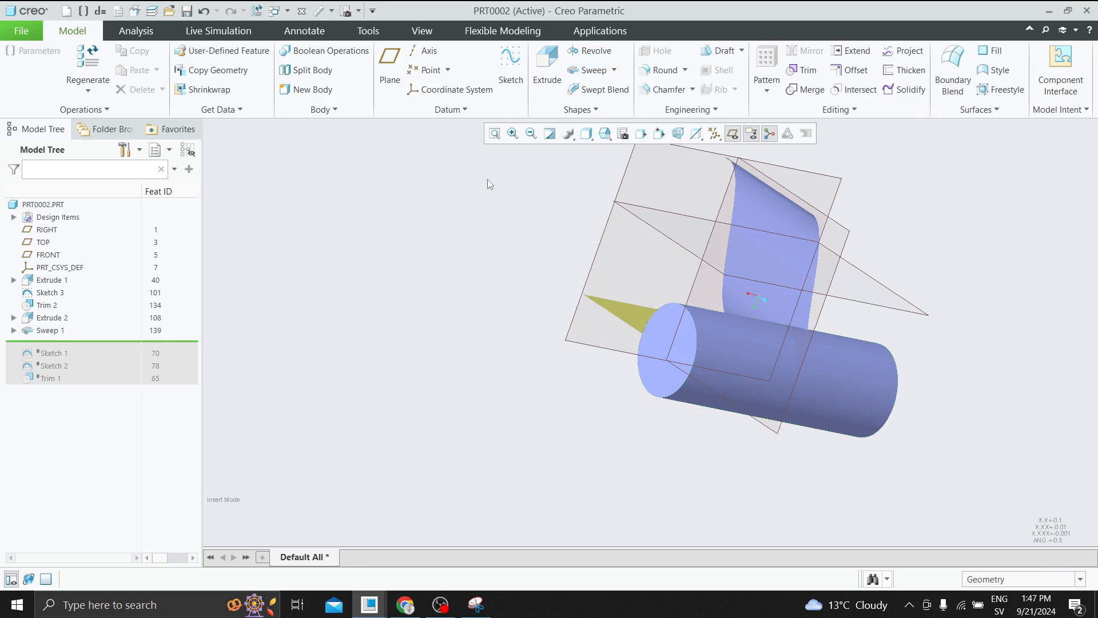
Switch back to the PRT0001 bottle part and view the neck and bottom surfaces at an angle
mouse_move(370, 604)
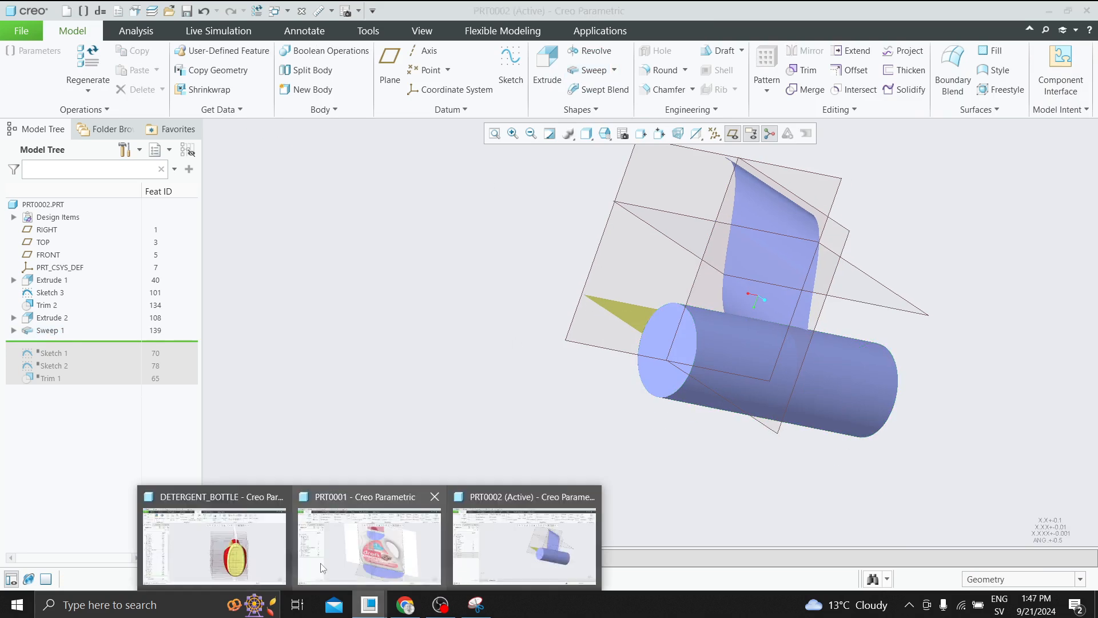
left_click(372, 539)
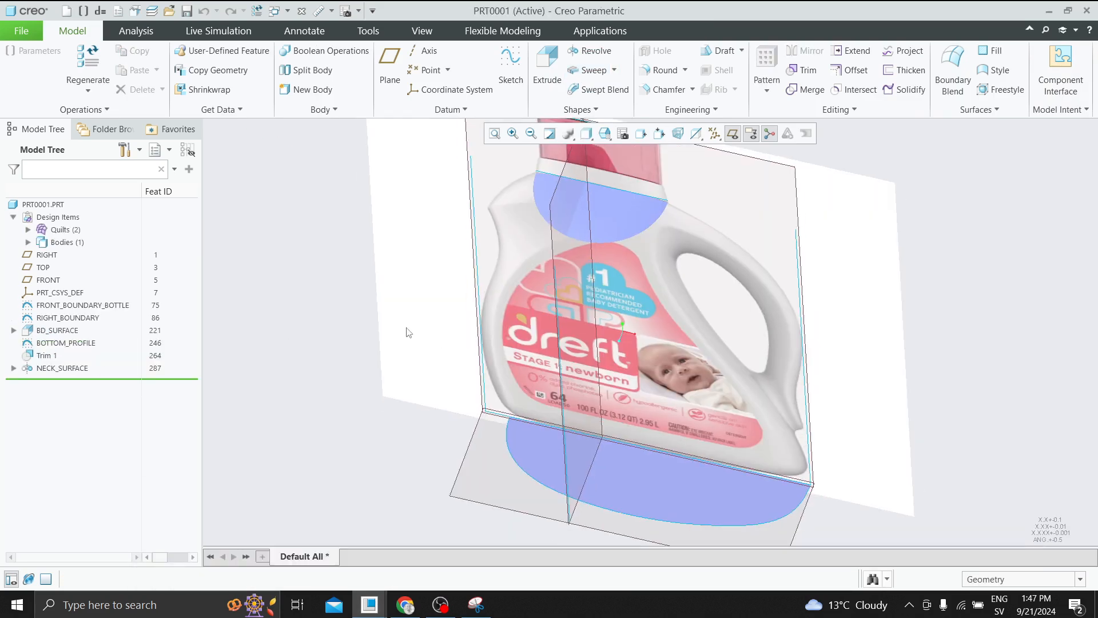
scroll(595, 242, "up", 2)
middle_click_drag(596, 243, 600, 208)
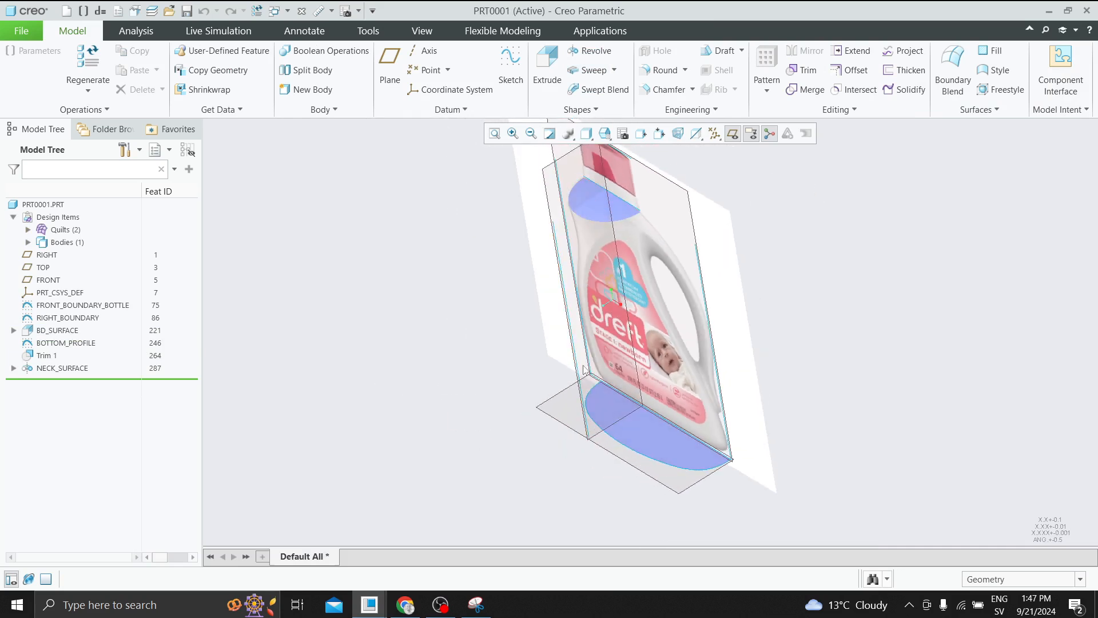
Start a new sketch on the FRONT datum plane and hide the datum planes
middle_click_drag(599, 370, 650, 315)
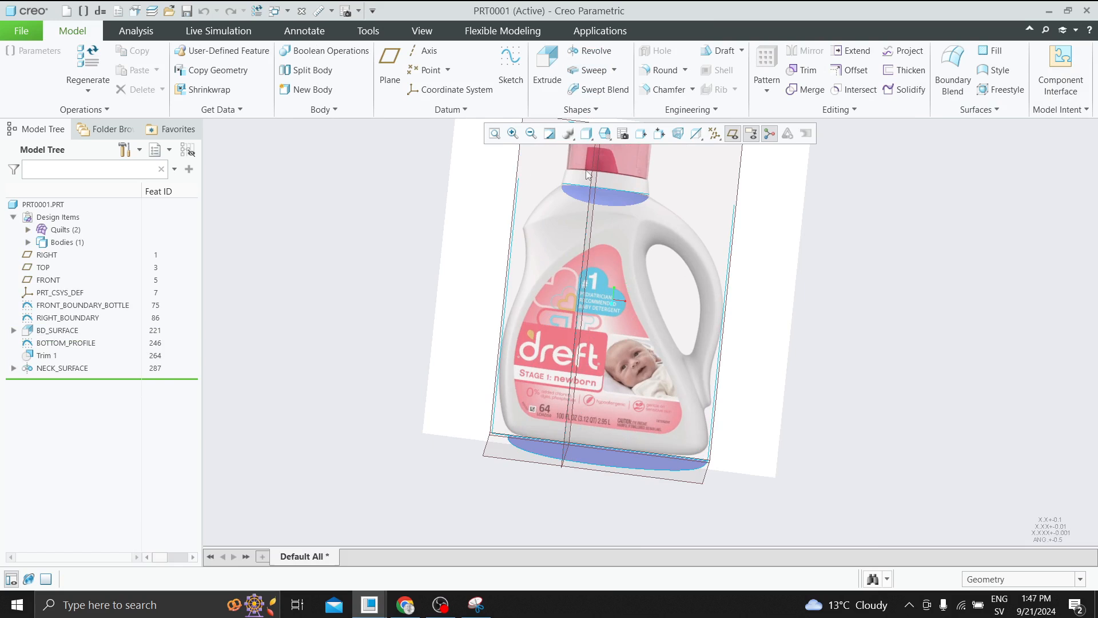
scroll(745, 227, "up", 2)
left_click(730, 166)
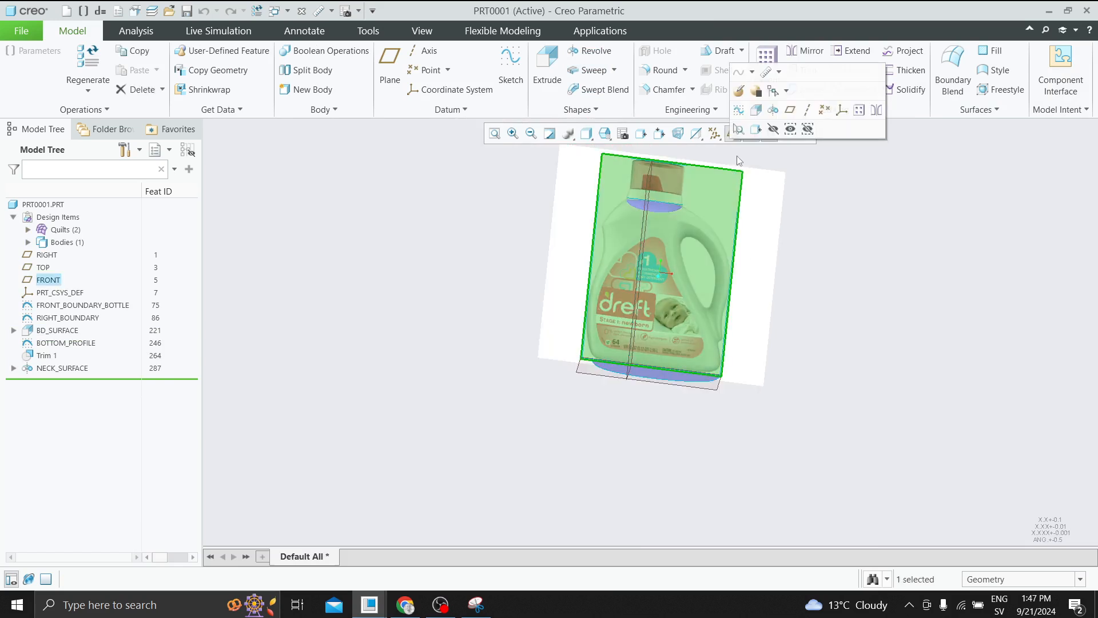
left_click(739, 110)
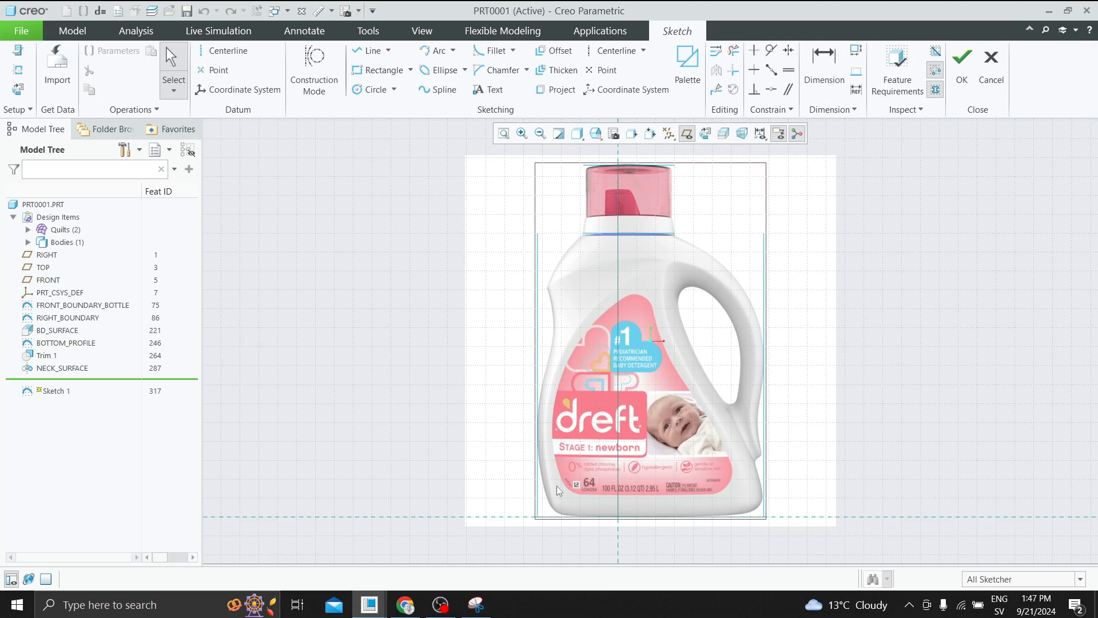
left_click(688, 133)
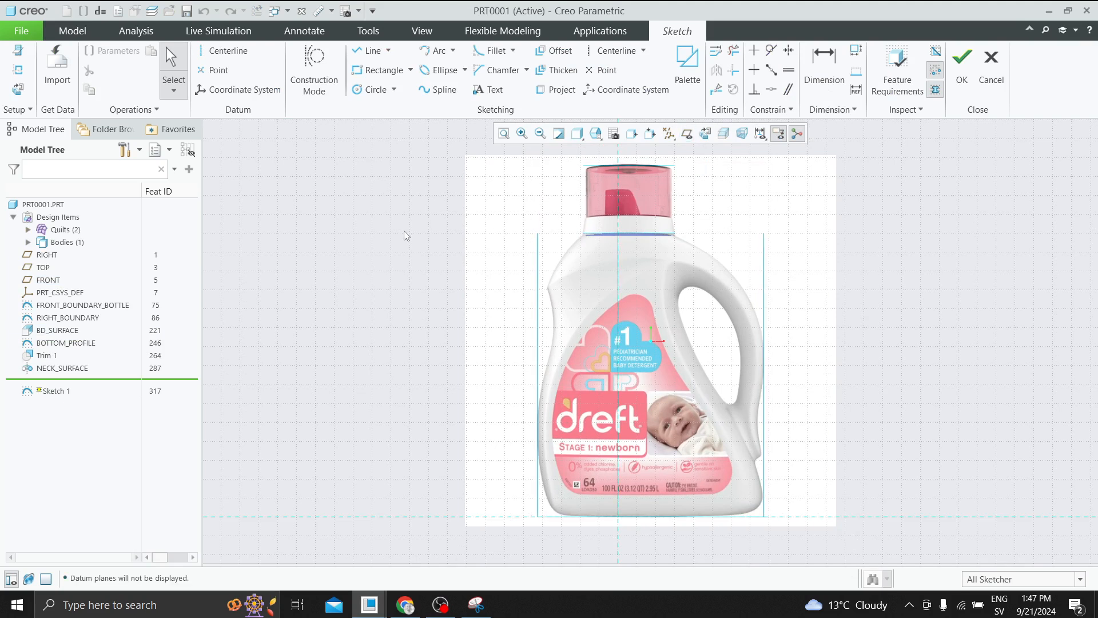
scroll(399, 235, "up", 1)
scroll(734, 282, "down", 2)
scroll(720, 286, "up", 1)
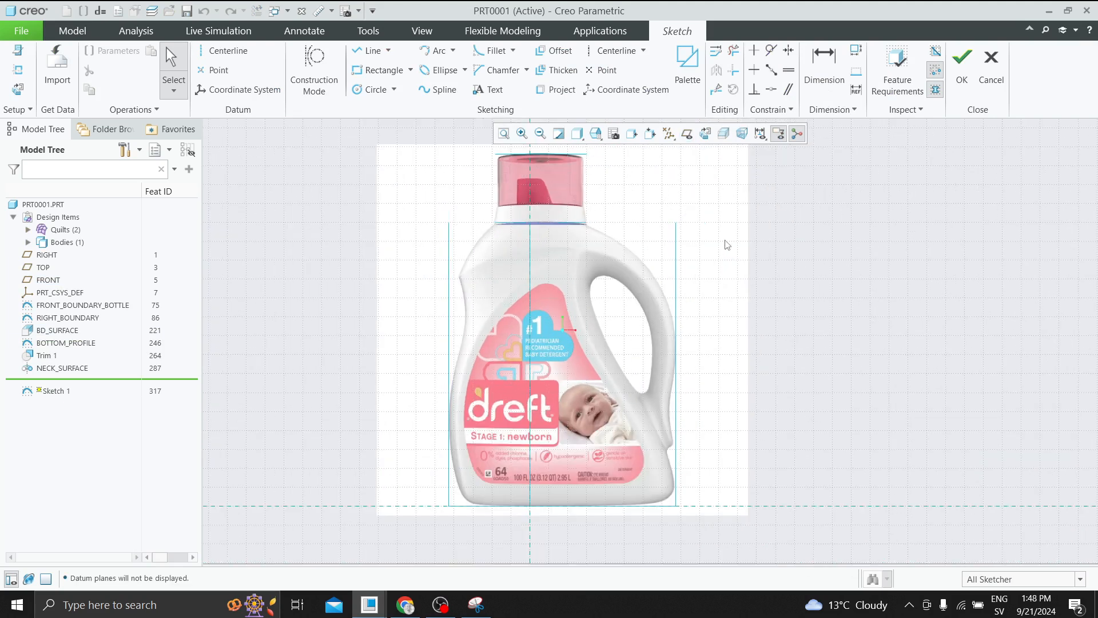
Add the handle-side end vertices of the neck surface and the bottom surface as sketch references, and reorient the sketch to 2D
left_click(440, 91)
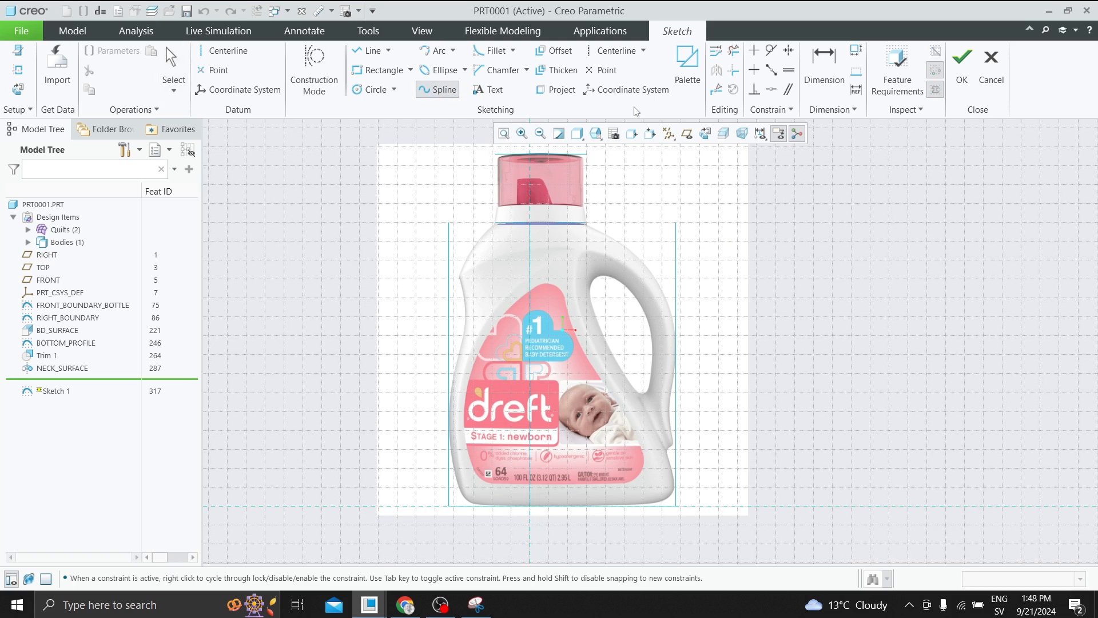
middle_click_drag(604, 179, 591, 208)
scroll(589, 210, "down", 3)
scroll(570, 229, "down", 1)
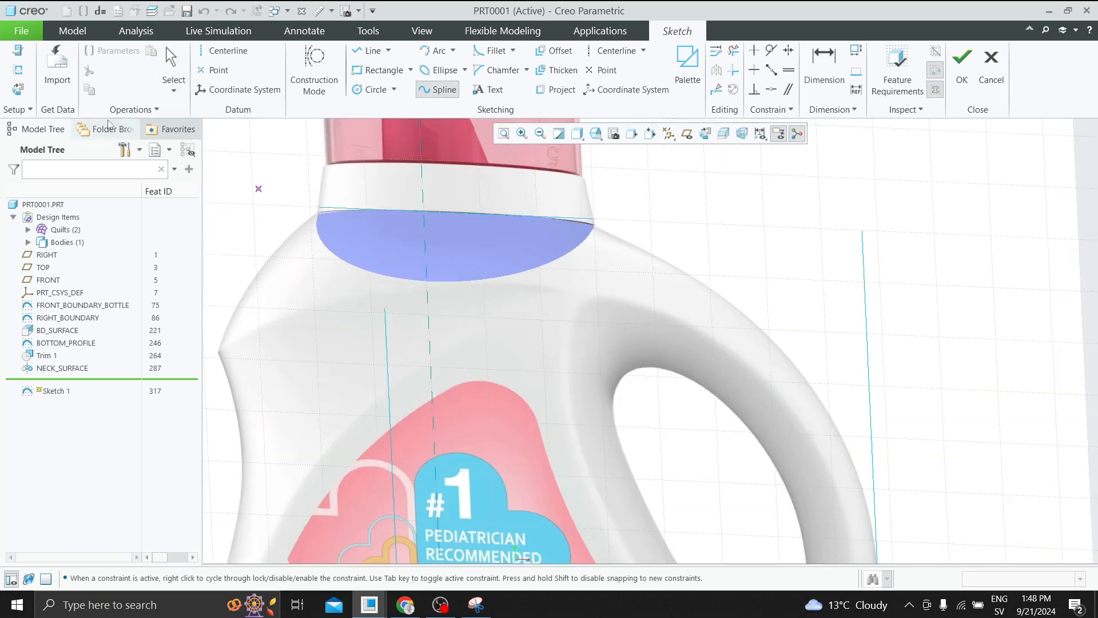
left_click(18, 71)
left_click(592, 229)
scroll(773, 276, "up", 2)
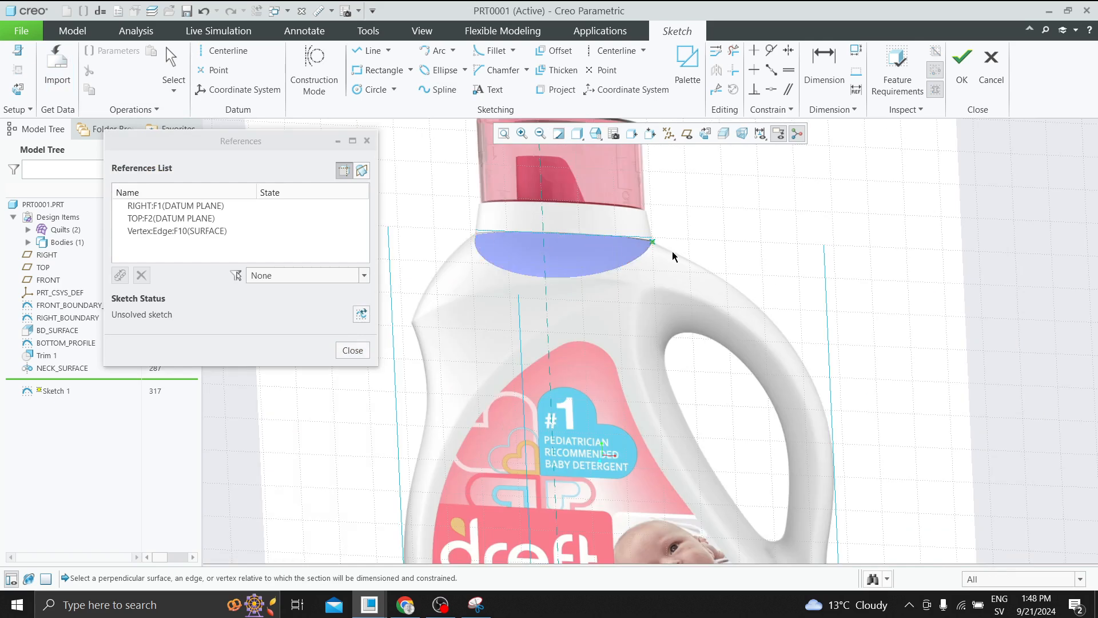
scroll(674, 257, "up", 2)
scroll(749, 492, "down", 3)
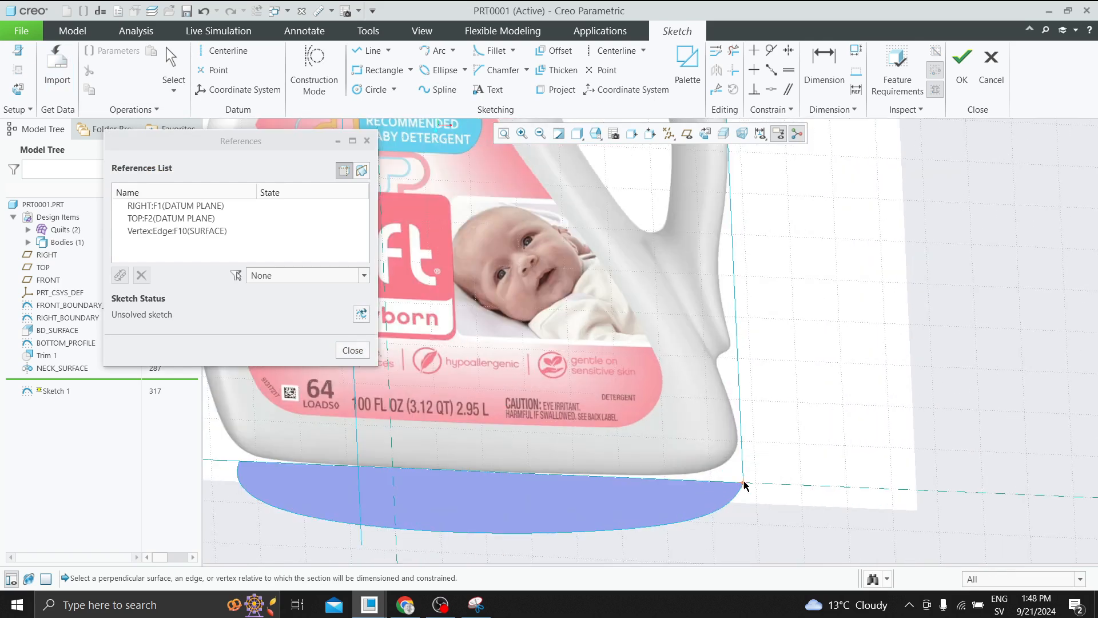
left_click(744, 483)
left_click(351, 350)
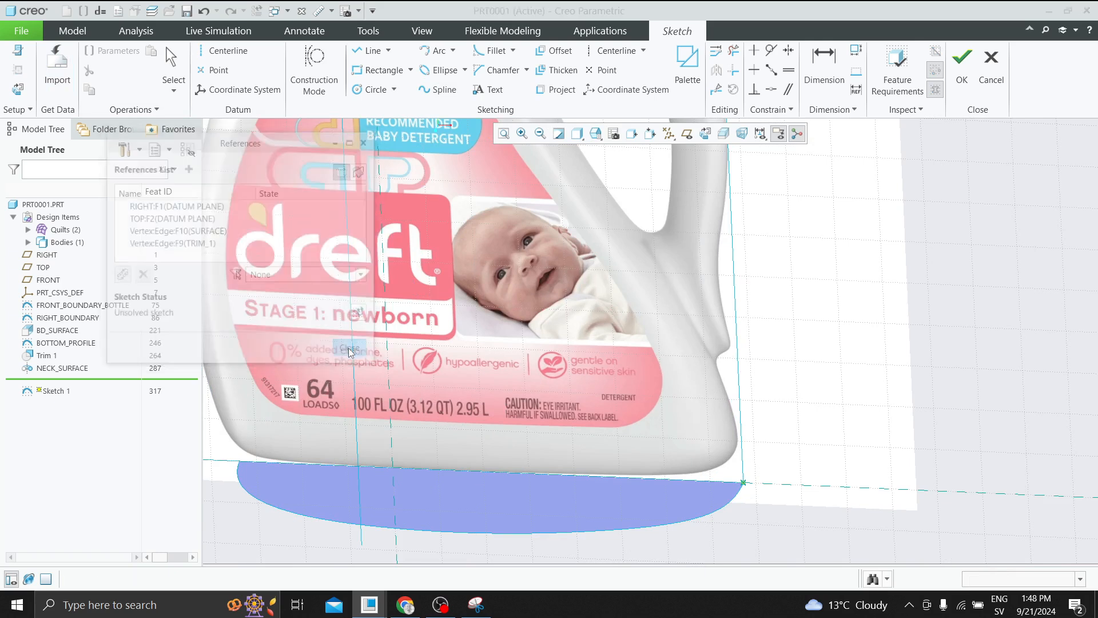
left_click(687, 133)
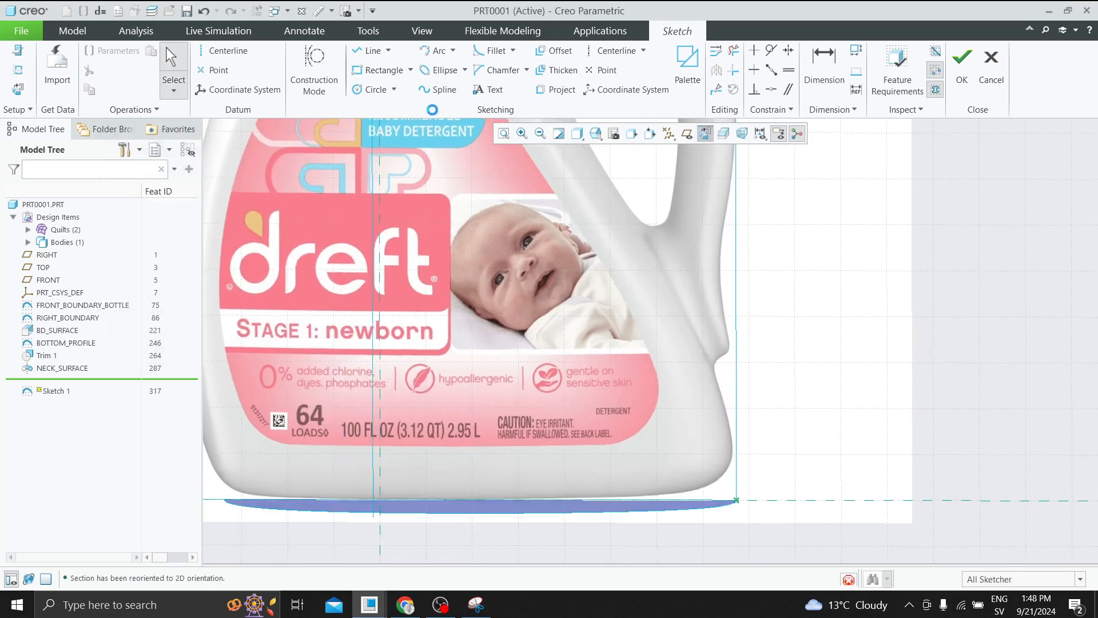
left_click(439, 90)
scroll(455, 126, "down", 5)
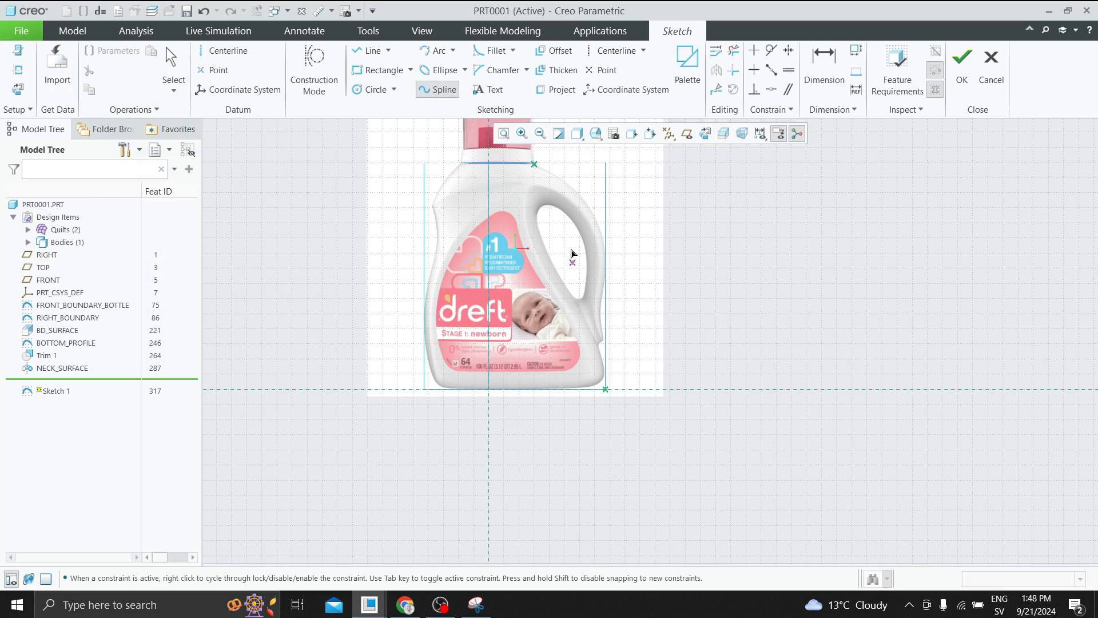
scroll(527, 172, "up", 5)
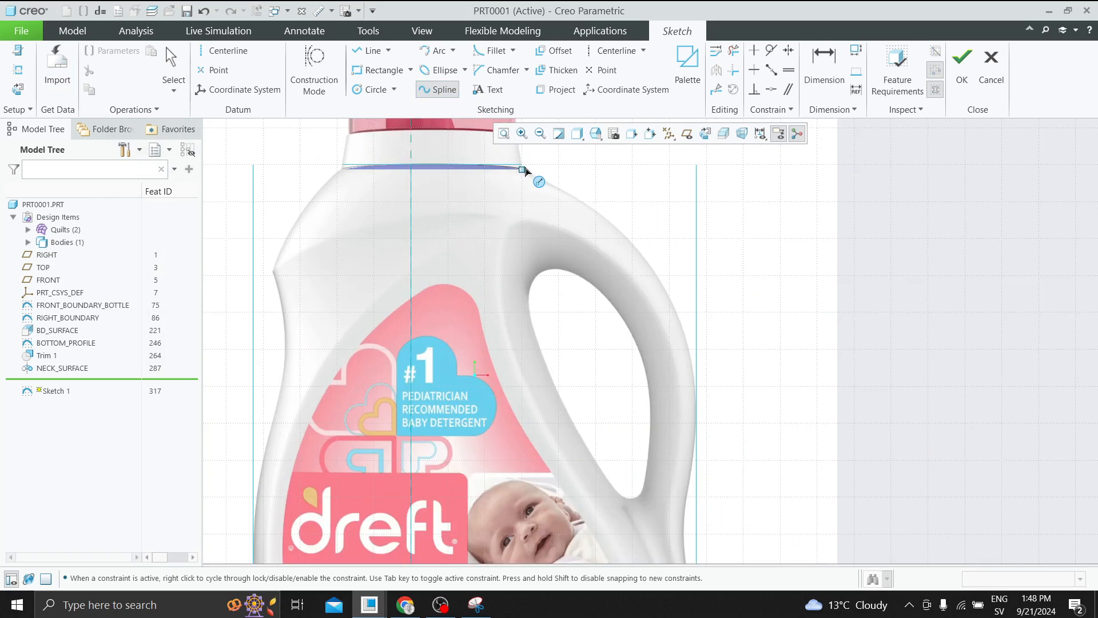
left_click(522, 169)
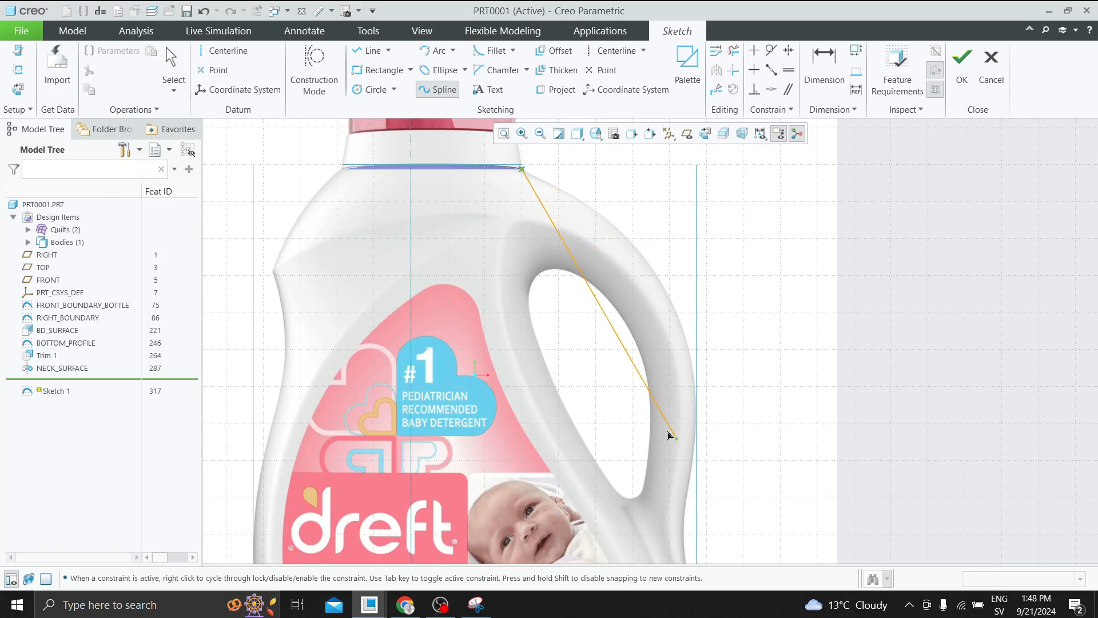
scroll(666, 447, "up", 3)
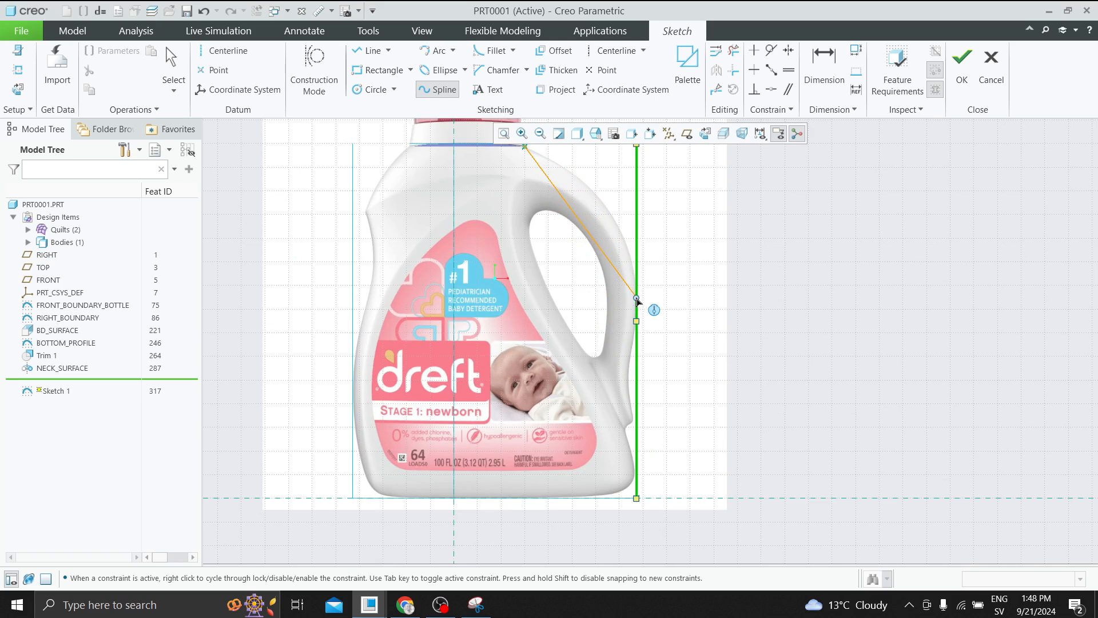
left_click(637, 295)
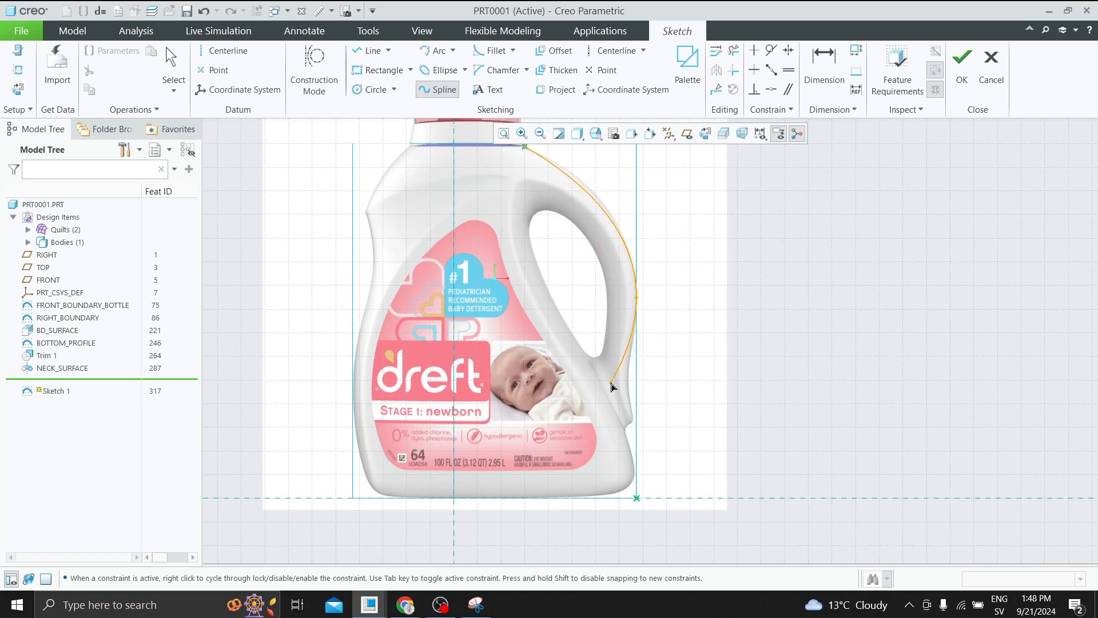
scroll(629, 389, "down", 3)
scroll(634, 395, "down", 2)
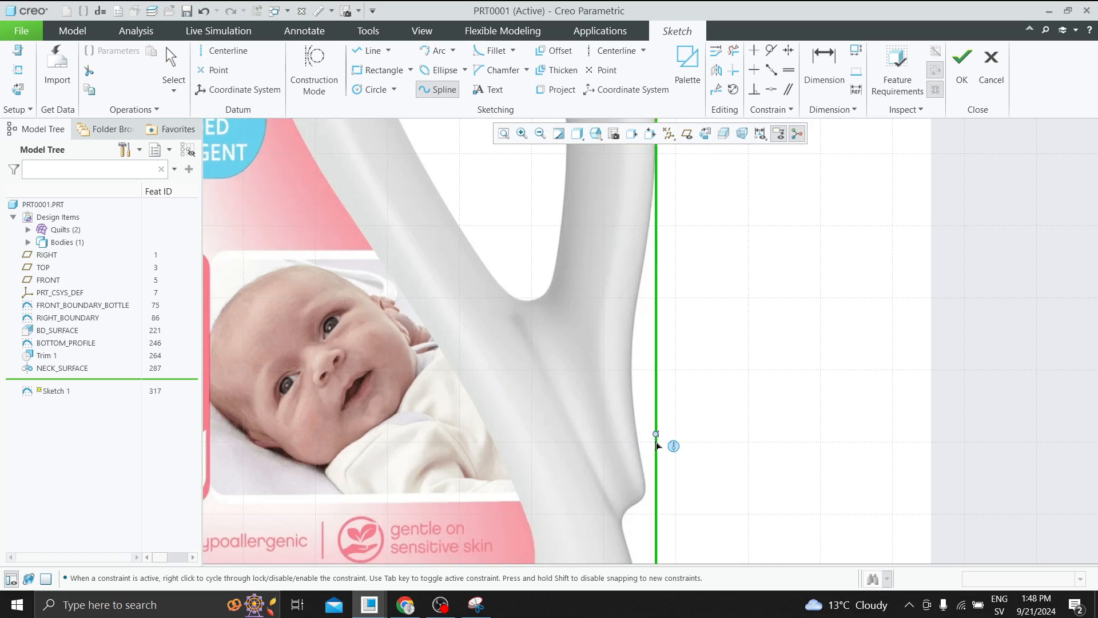
scroll(660, 444, "up", 2)
scroll(718, 292, "up", 5)
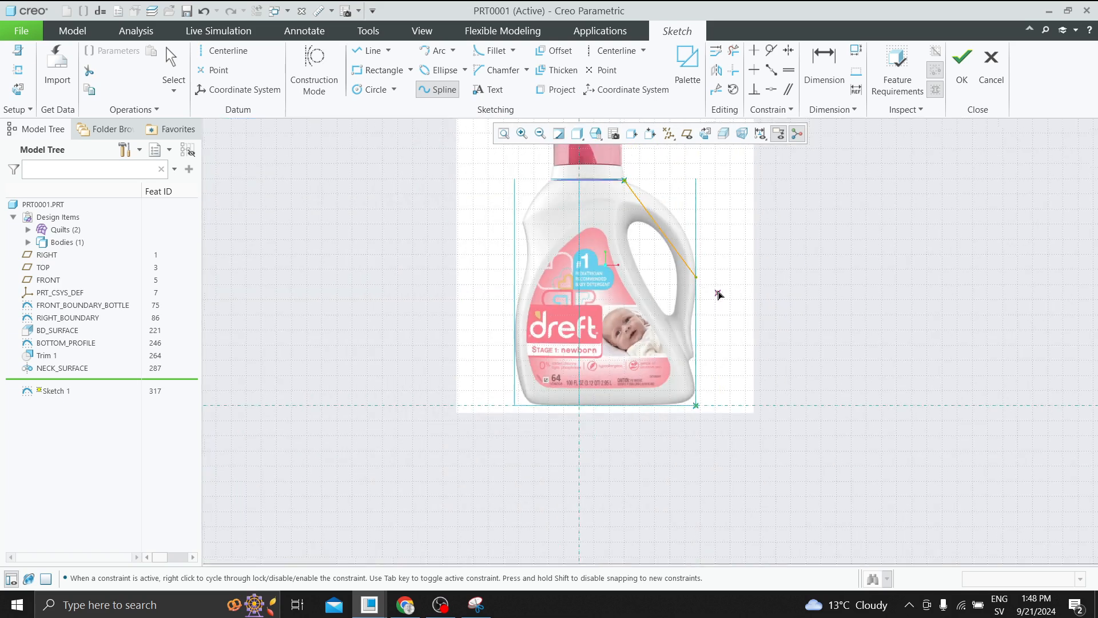
middle_click(655, 223)
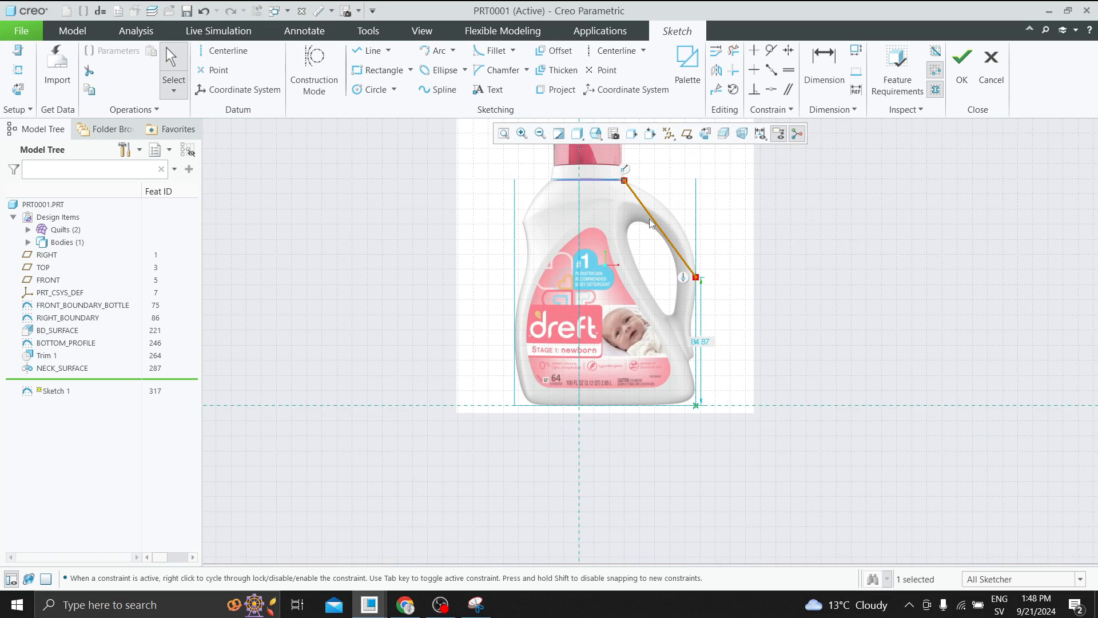
key("Delete")
Draw a spline from the neck surface's end vertex along the bottle's handle-side outline to the bottom surface's end vertex
left_click(438, 90)
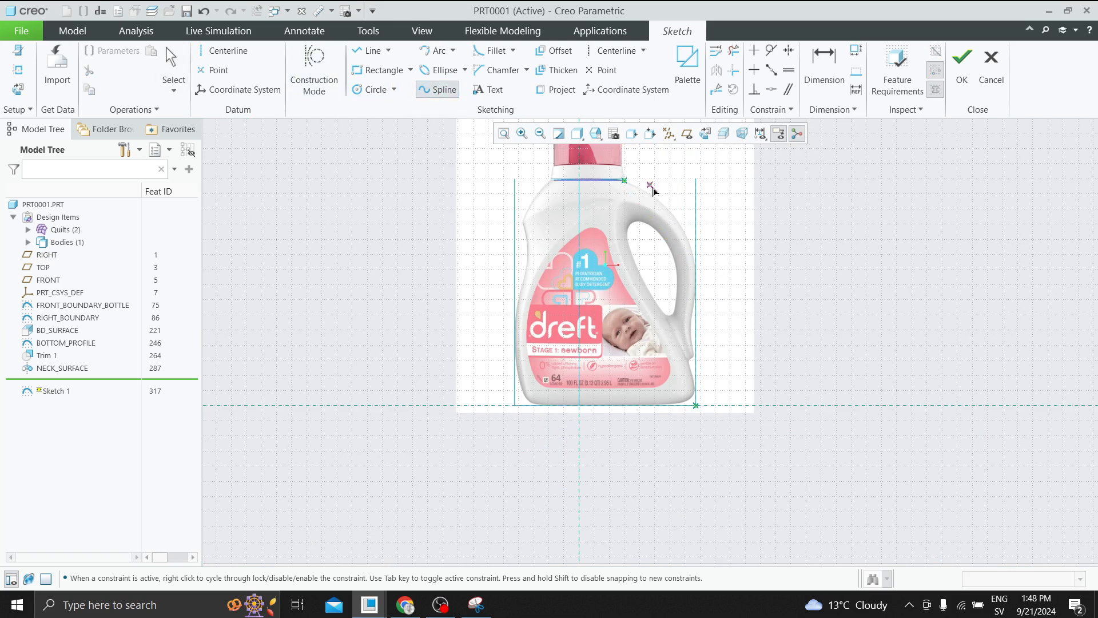
scroll(629, 185, "down", 2)
left_click(610, 176)
scroll(694, 229, "down", 3)
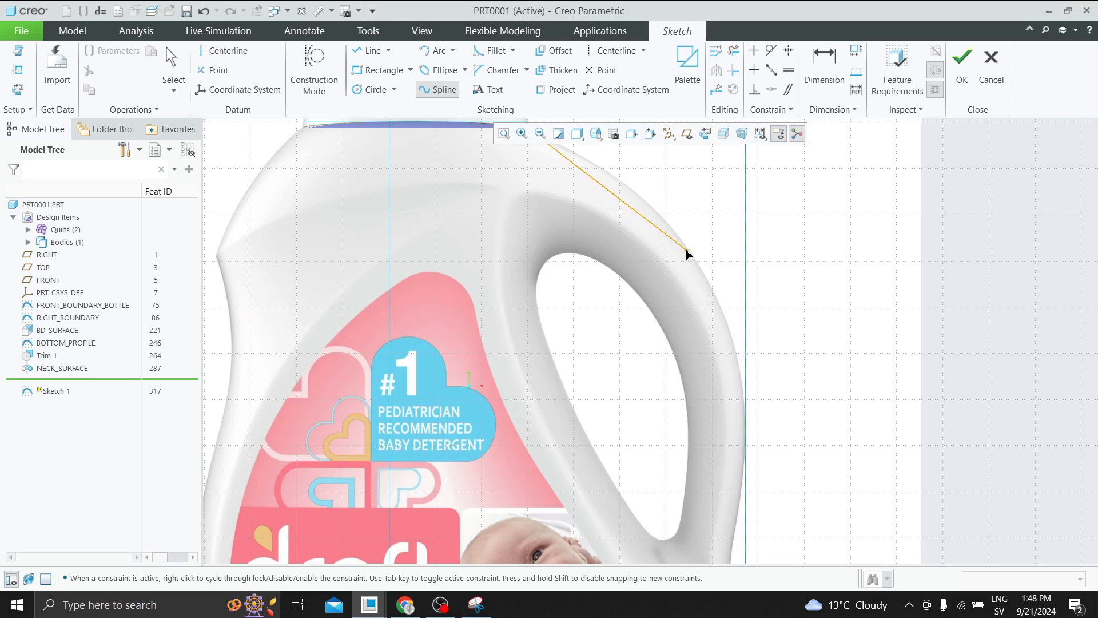
scroll(757, 417, "up", 3)
scroll(714, 420, "down", 3)
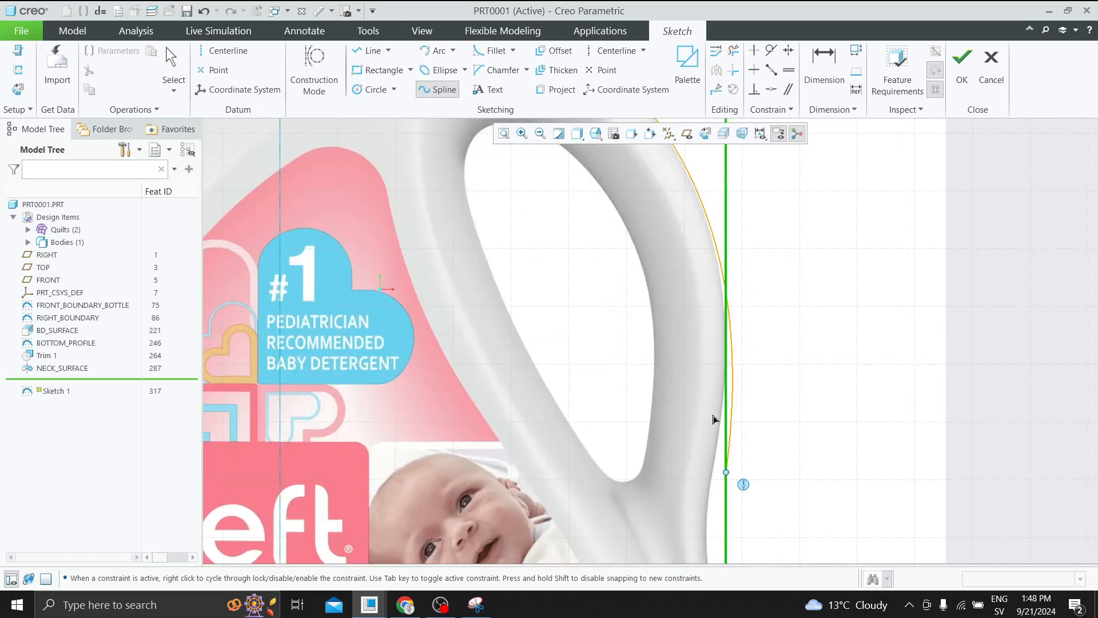
scroll(718, 401, "up", 3)
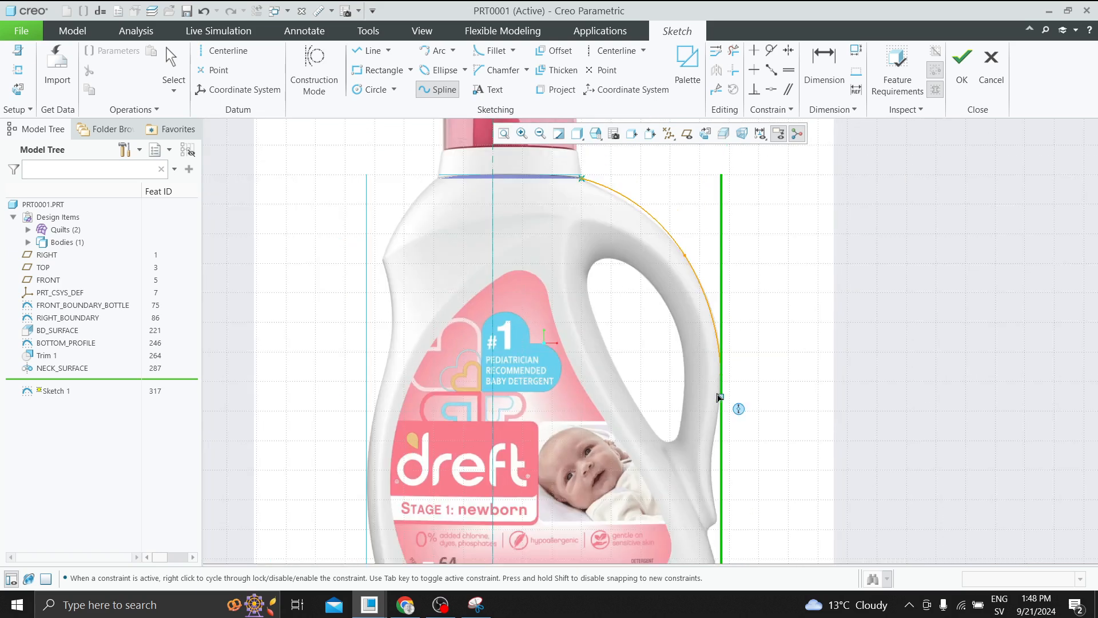
scroll(719, 397, "down", 4)
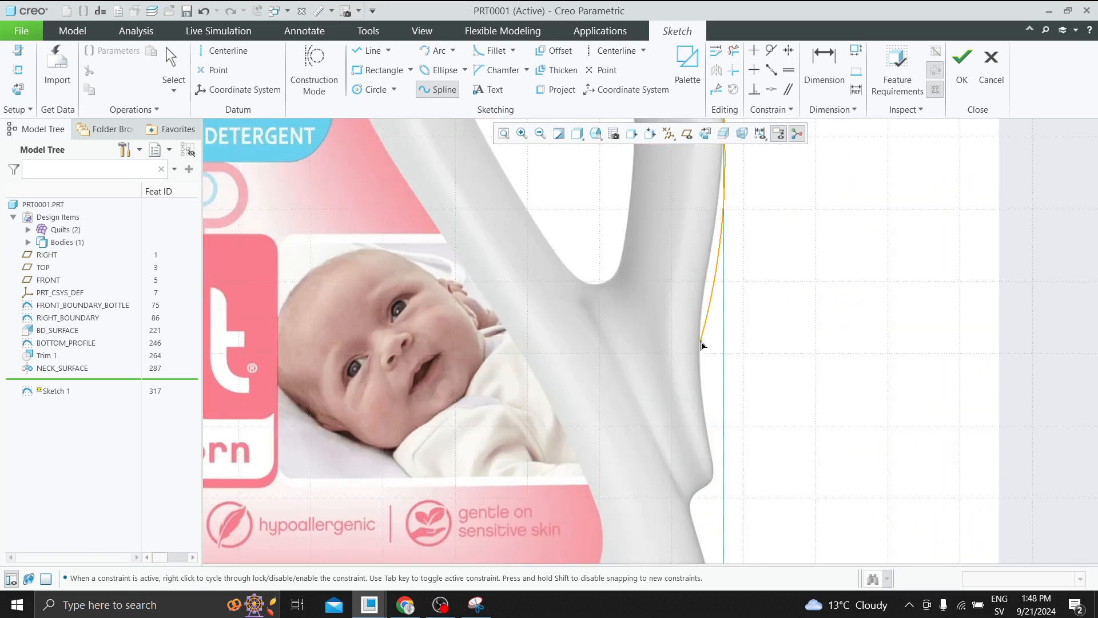
left_click(701, 343)
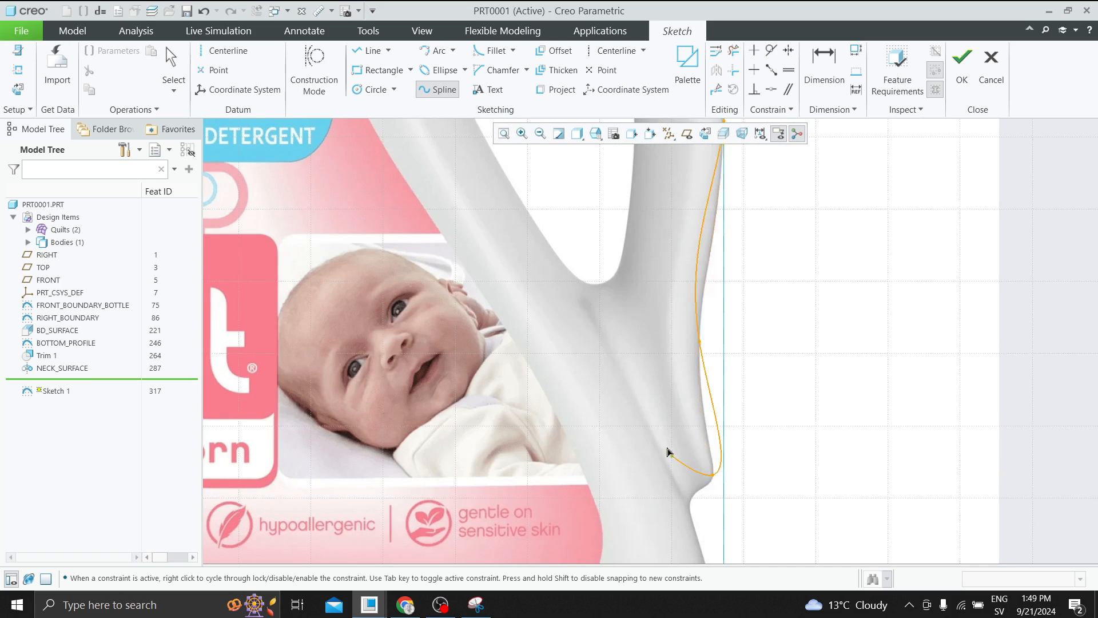
scroll(738, 389, "up", 3)
scroll(665, 549, "down", 3)
scroll(665, 550, "down", 2)
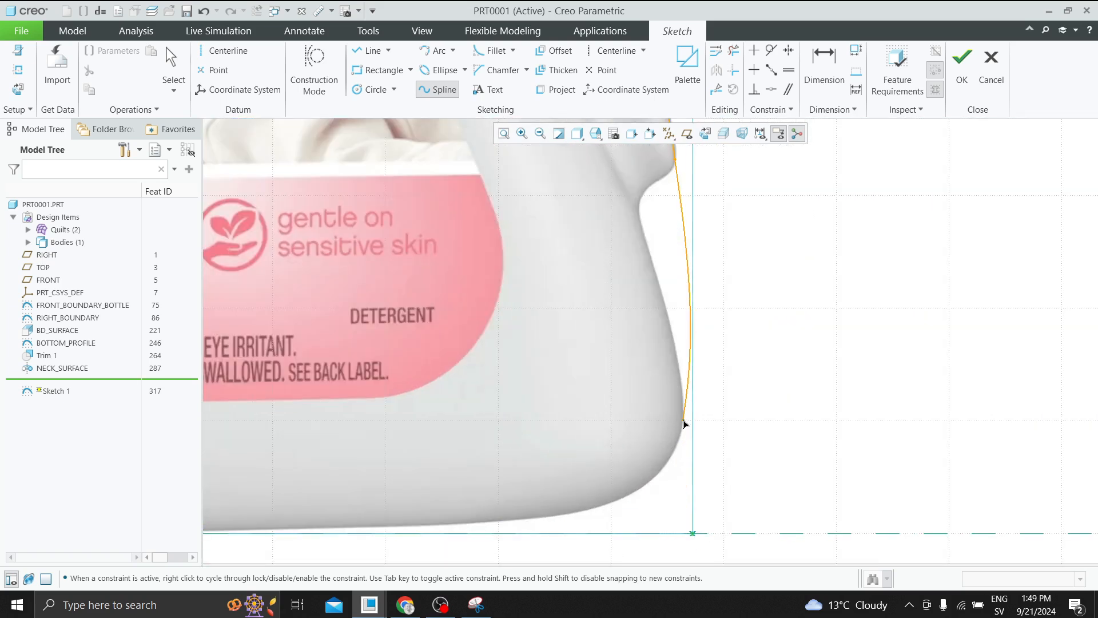
left_click(693, 534)
middle_click(692, 533)
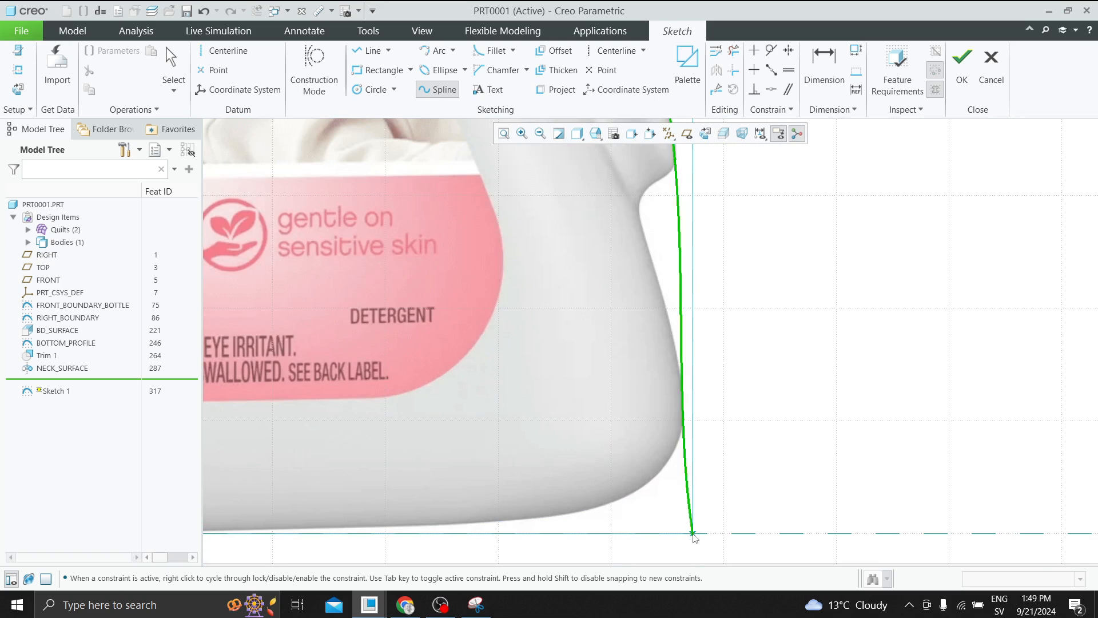
middle_click(692, 532)
Switch the spline to control point editing, deleting its strong dimensions, and move the control point nearest the neck to match the bottle outline
scroll(709, 478, "up", 3)
scroll(615, 235, "down", 4)
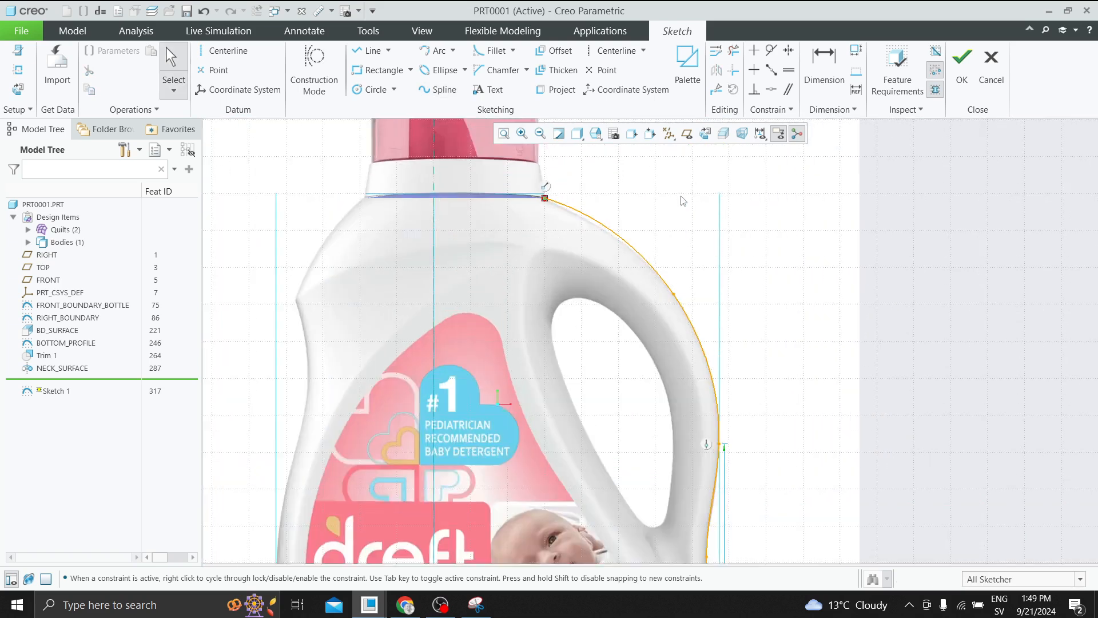
double_click(586, 227)
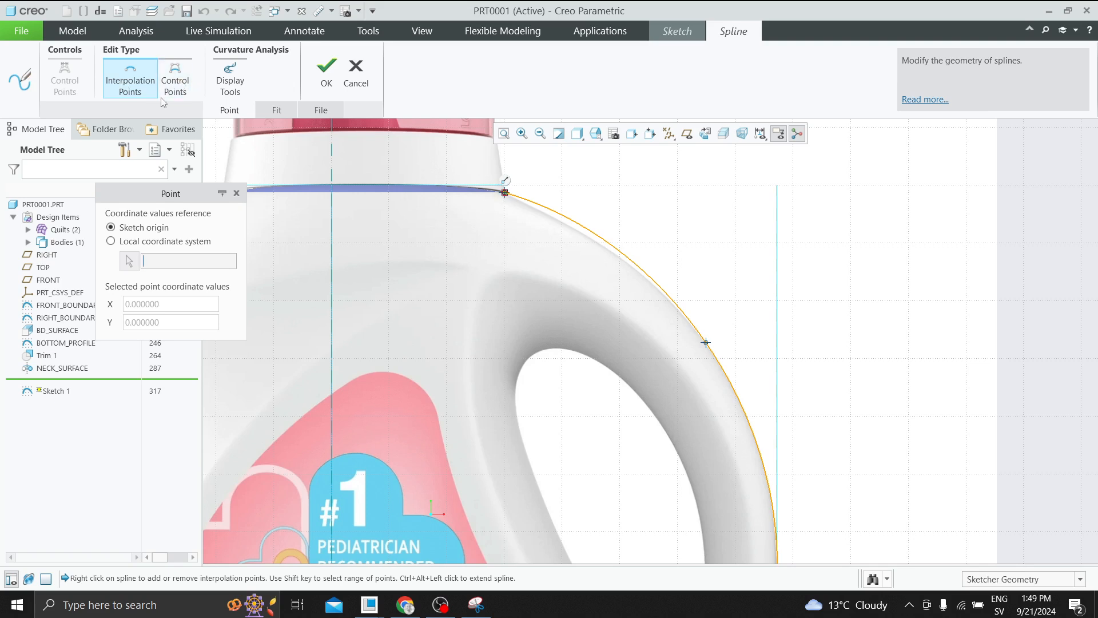
left_click(175, 80)
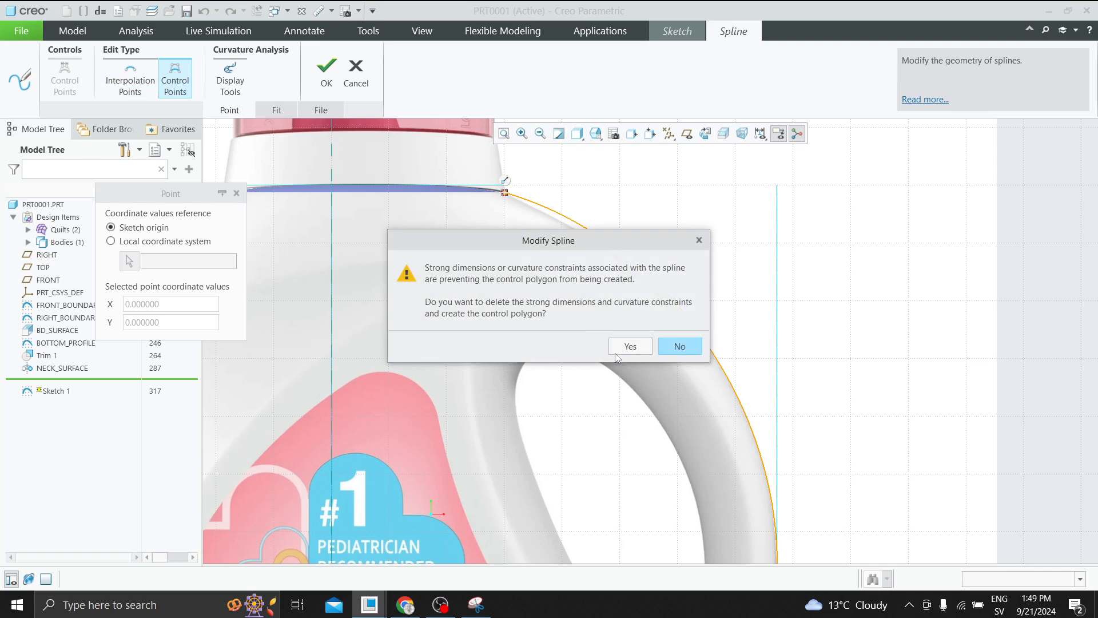
left_click(630, 347)
left_click_drag(588, 216, 579, 223)
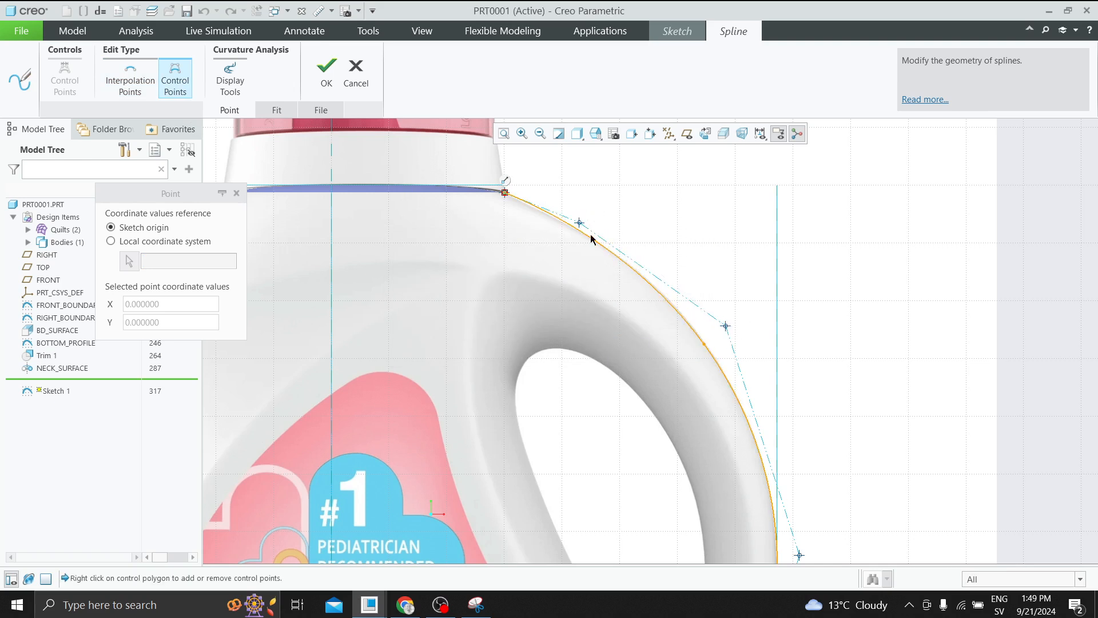
left_click_drag(580, 223, 589, 230)
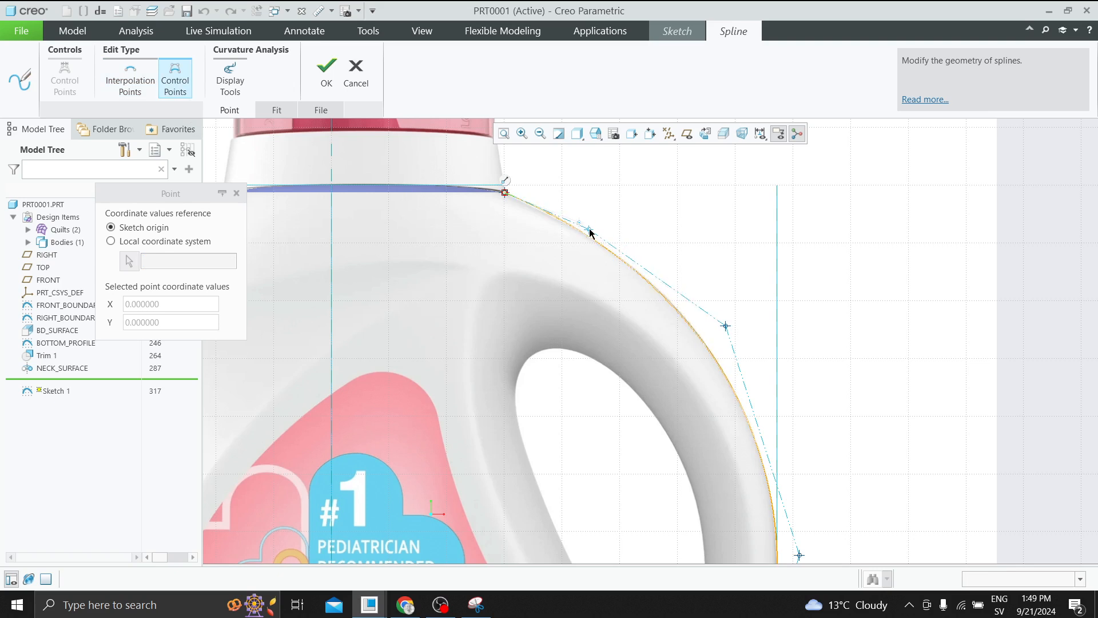
Move the control point near the notch below the handle slightly outward and check the spline against the bottle outline
scroll(625, 213, "down", 3)
scroll(702, 286, "up", 4)
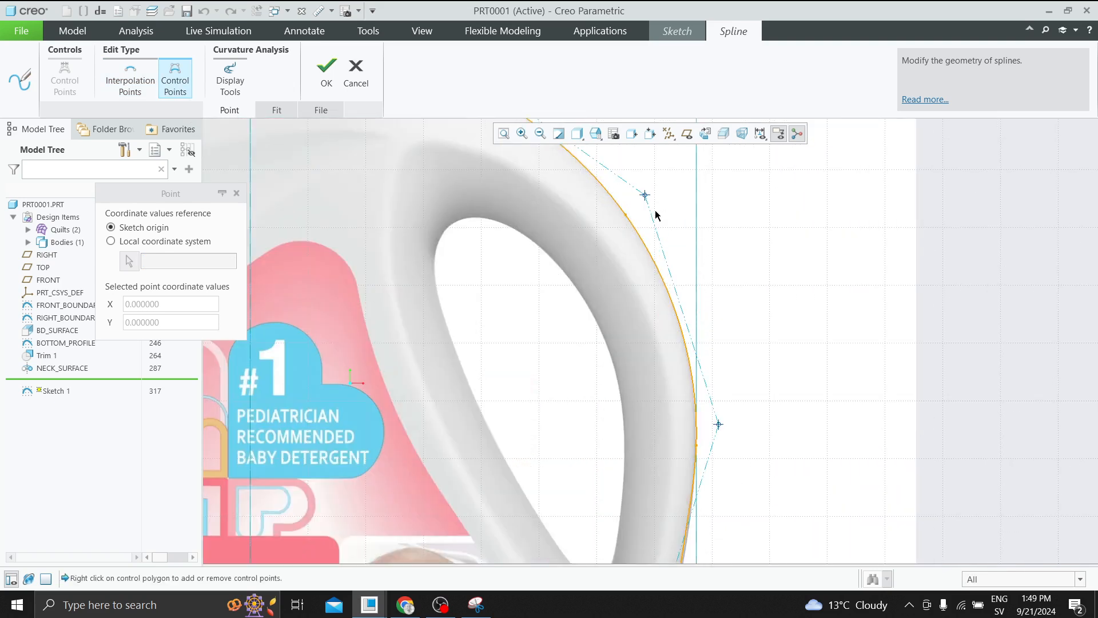
scroll(701, 297, "down", 3)
scroll(692, 400, "up", 6)
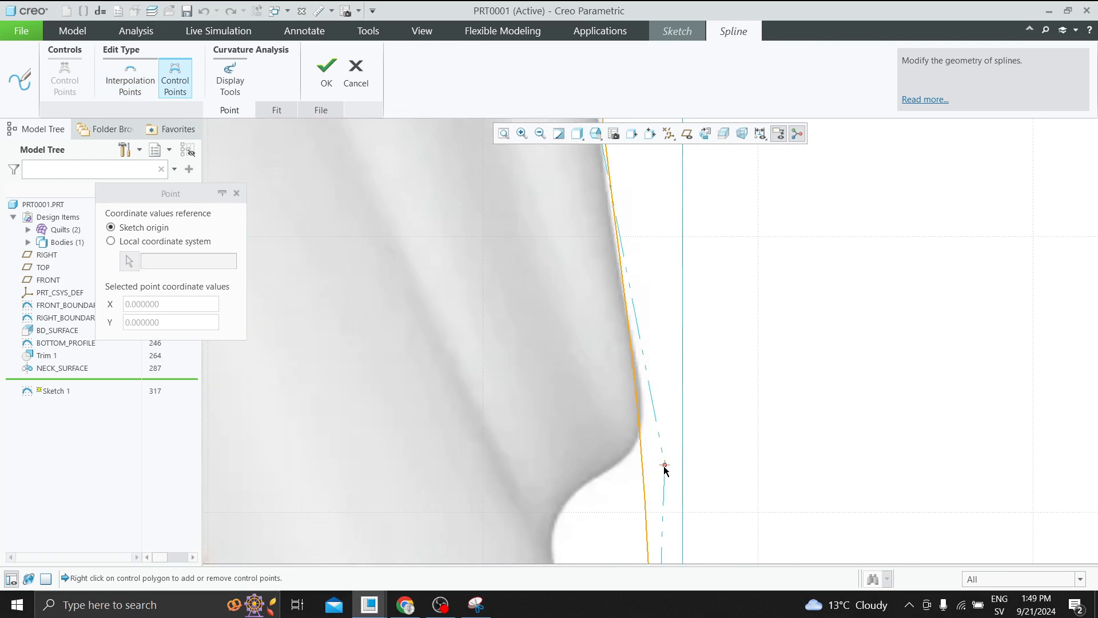
left_click_drag(665, 466, 671, 465)
scroll(612, 286, "down", 5)
scroll(621, 478, "up", 3)
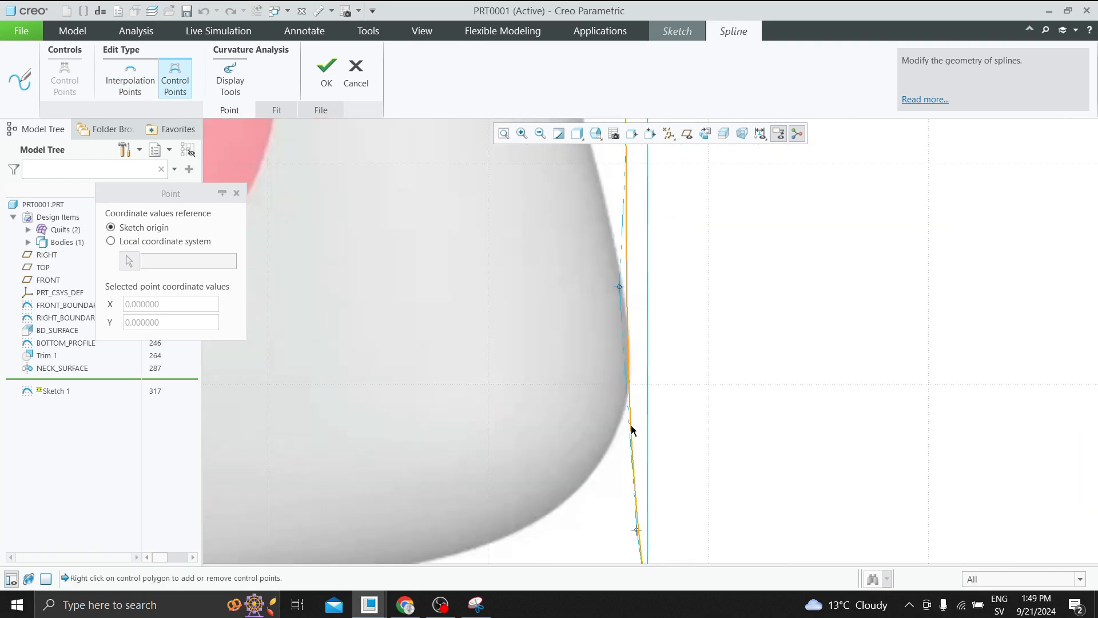
scroll(660, 348, "down", 6)
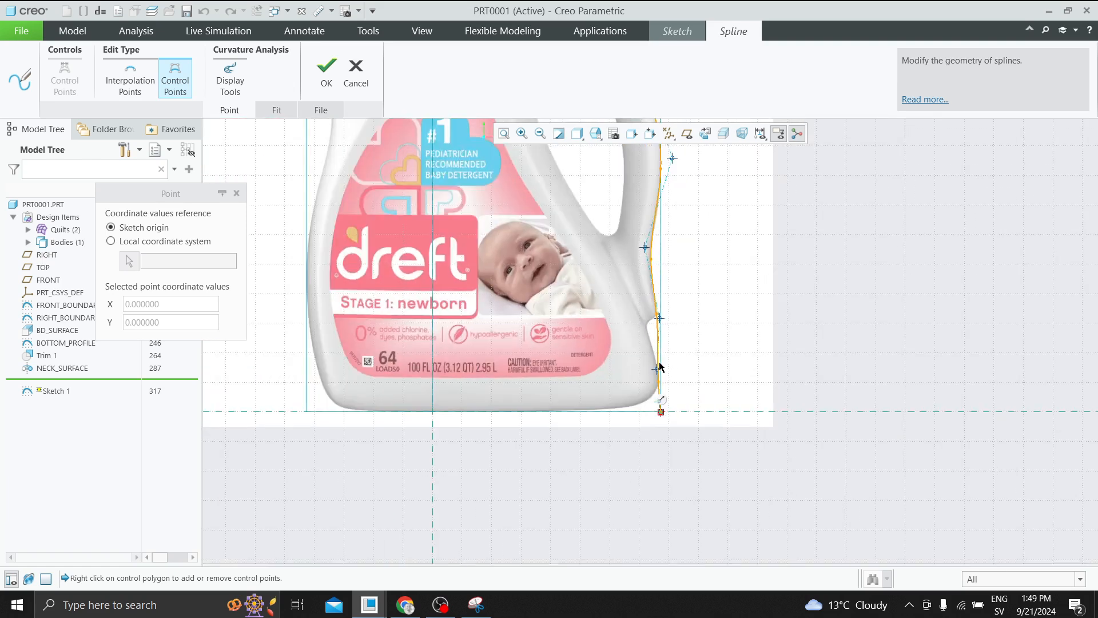
scroll(653, 218, "up", 3)
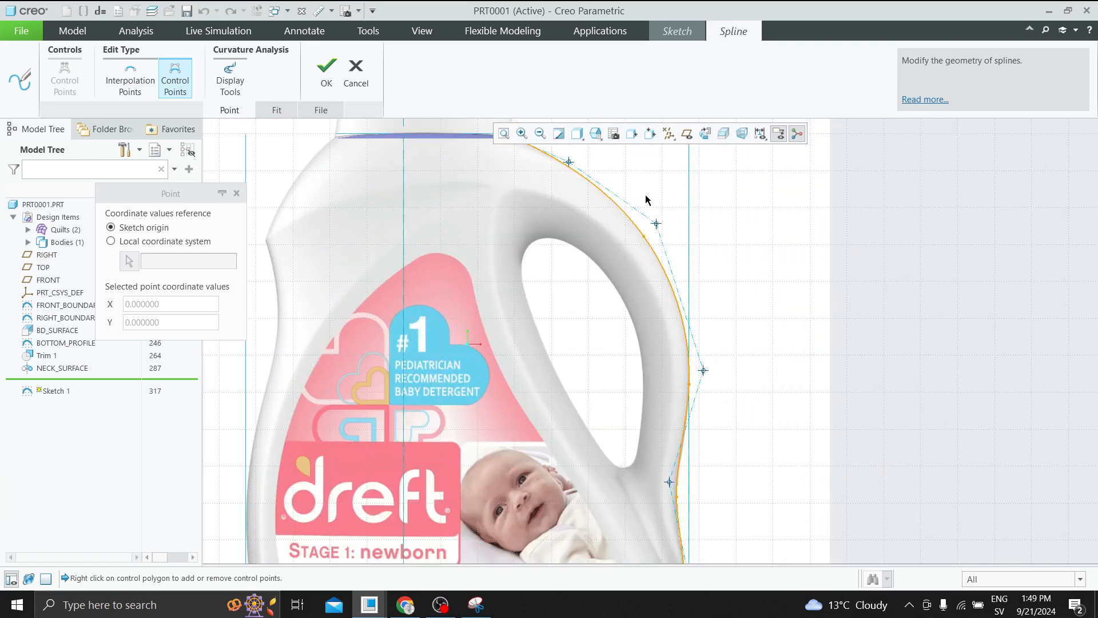
scroll(649, 259, "down", 2)
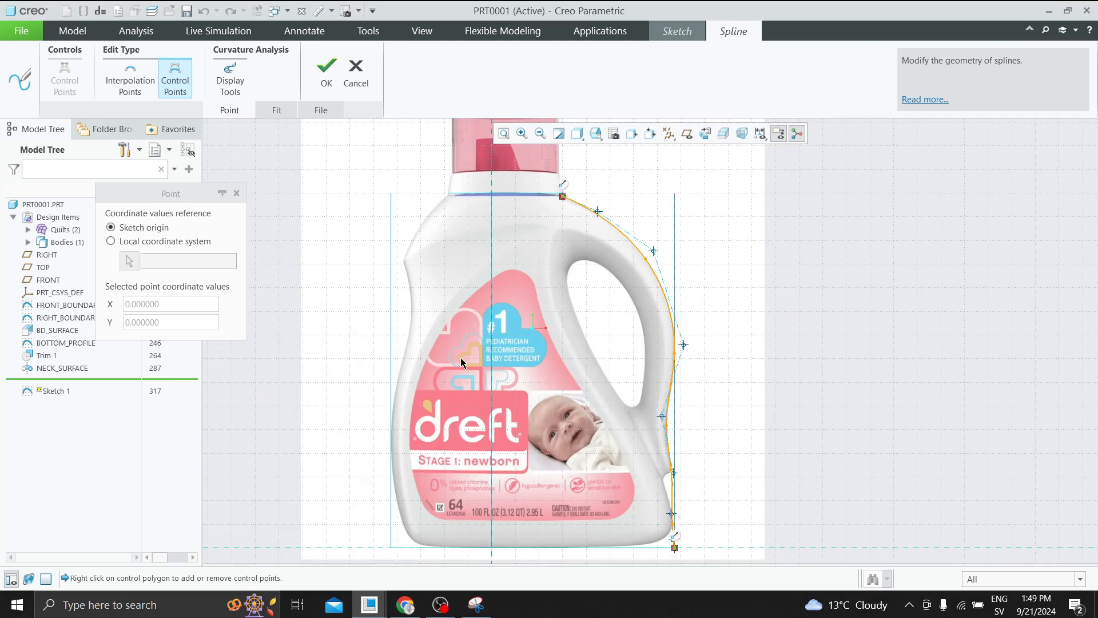
Display the spline's curvature analysis, inspect it along the handle side, and set its scale to 40 and density to 30
left_click(235, 71)
scroll(492, 280, "down", 2)
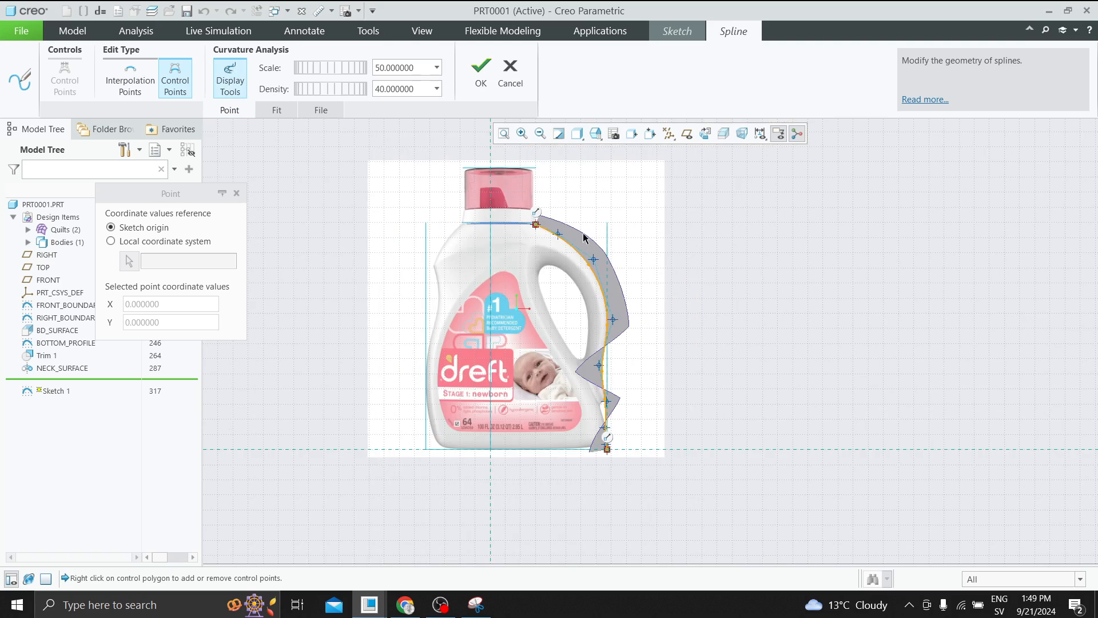
scroll(593, 460, "up", 2)
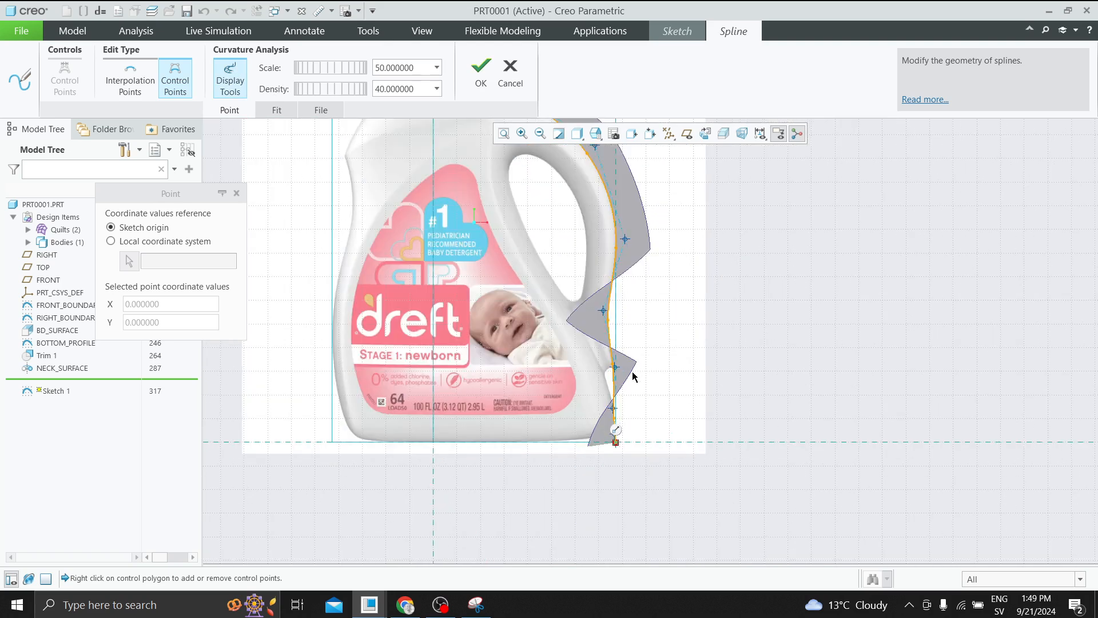
scroll(652, 298, "down", 2)
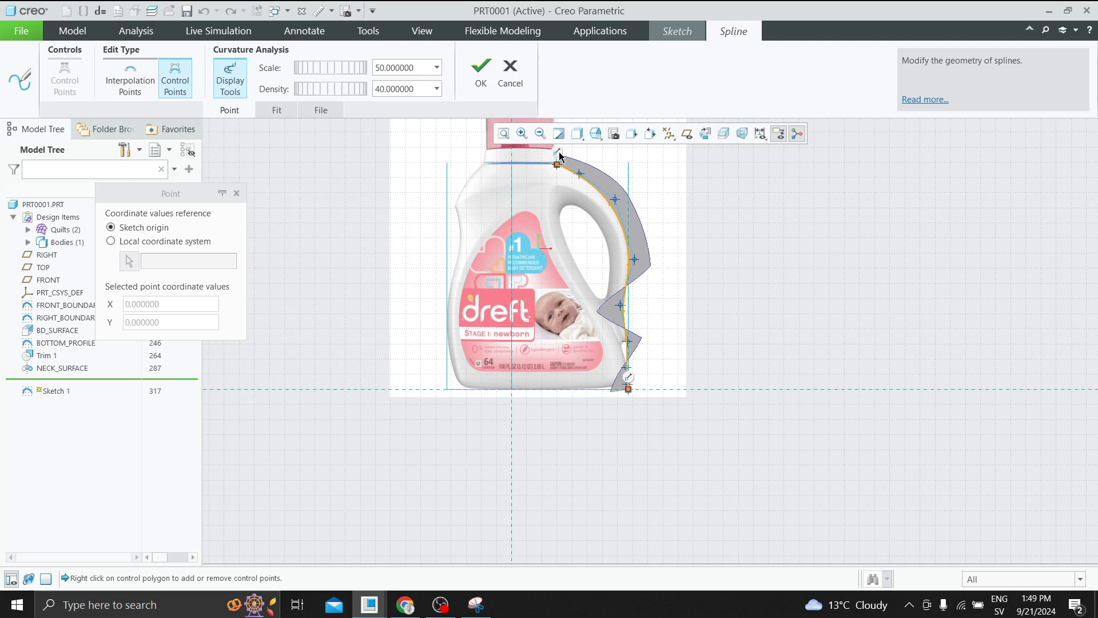
scroll(604, 289, "up", 1)
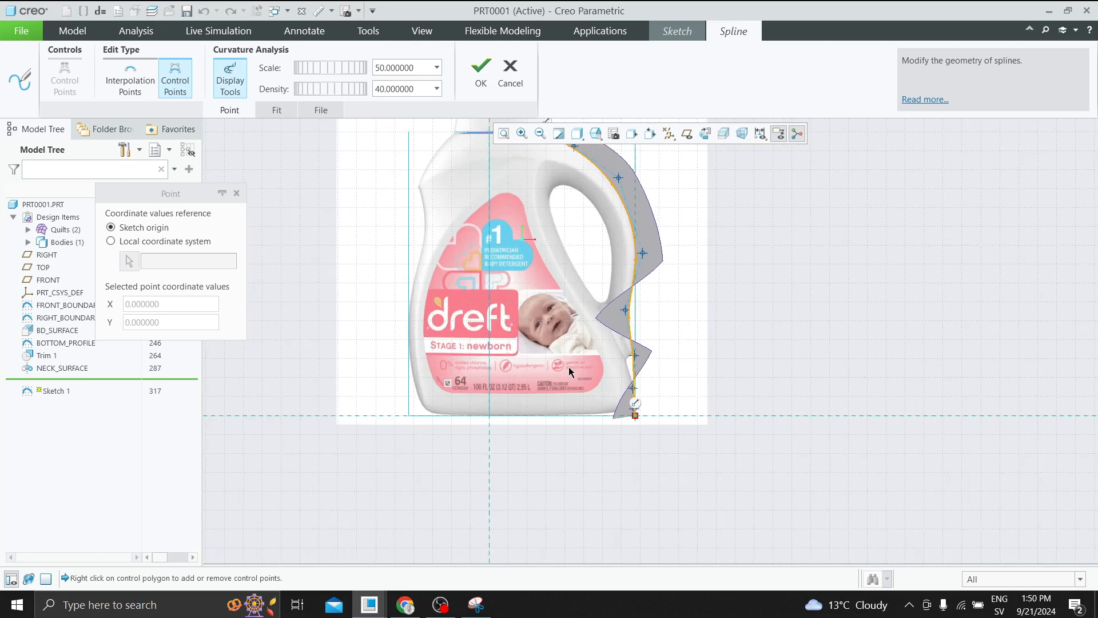
scroll(638, 389, "down", 2)
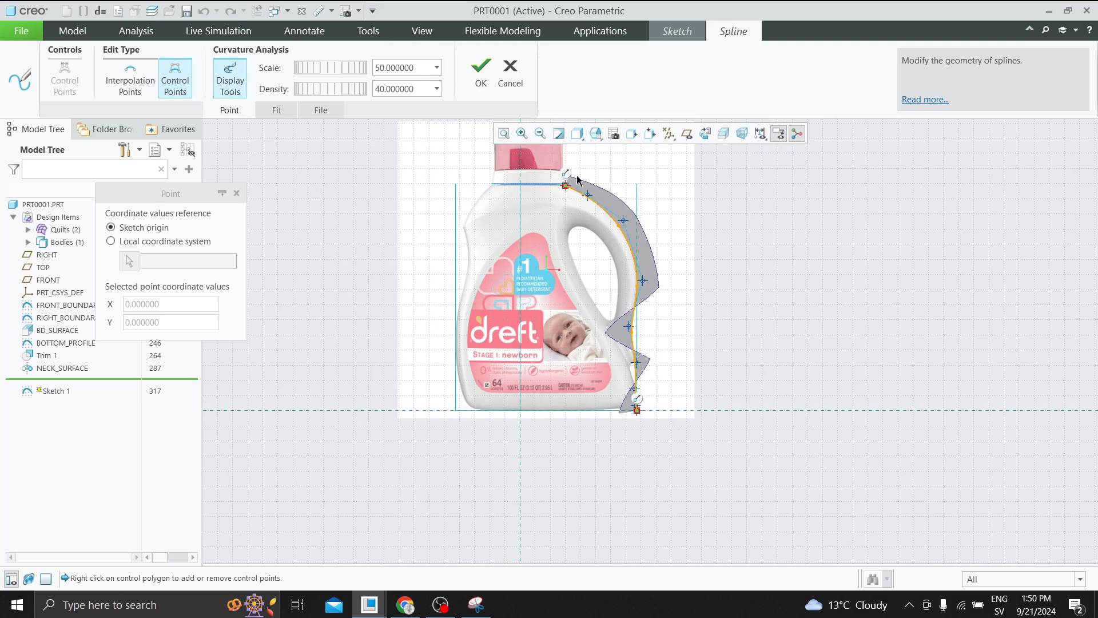
scroll(584, 184, "up", 1)
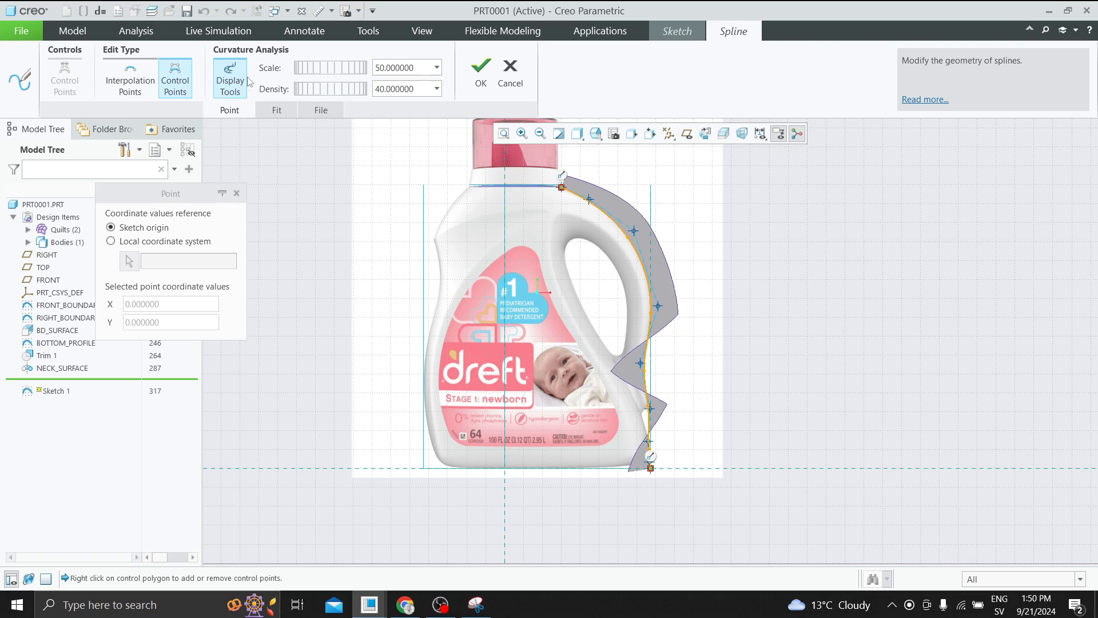
double_click(394, 69)
type("40")
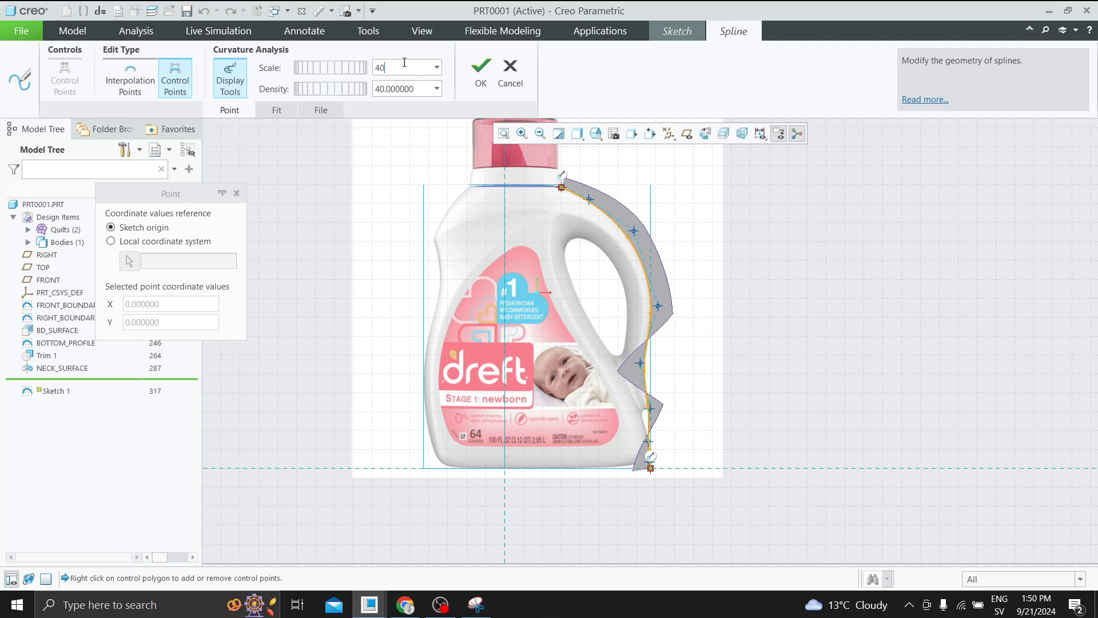
double_click(417, 88)
type("30")
Look through the spline's File and Fit options and accept the spline edits
left_click(277, 110)
left_click(316, 110)
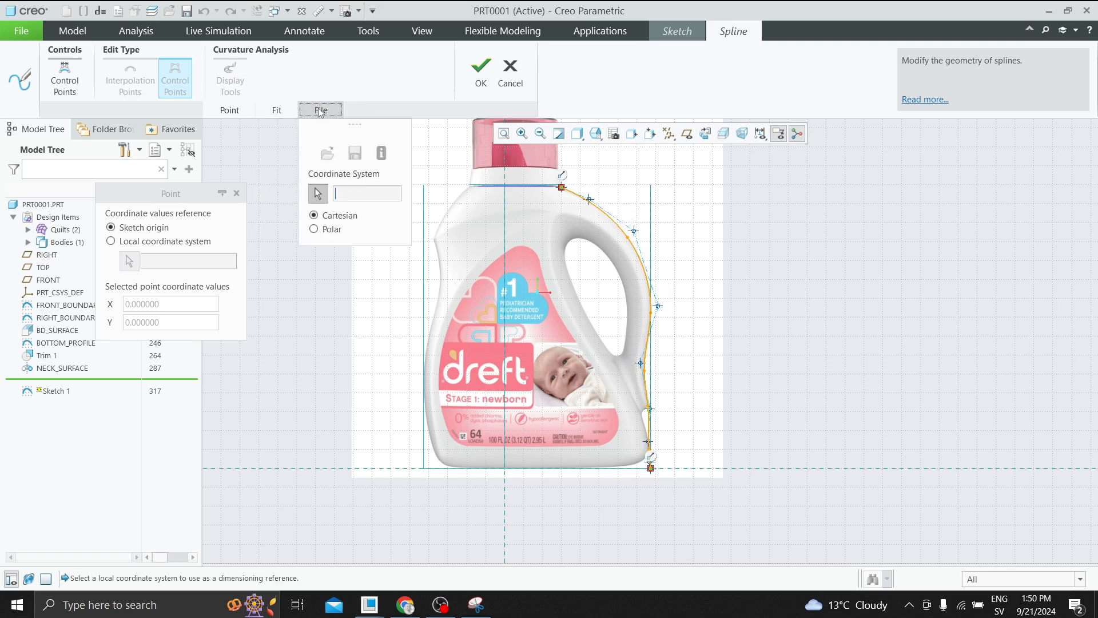
left_click(282, 111)
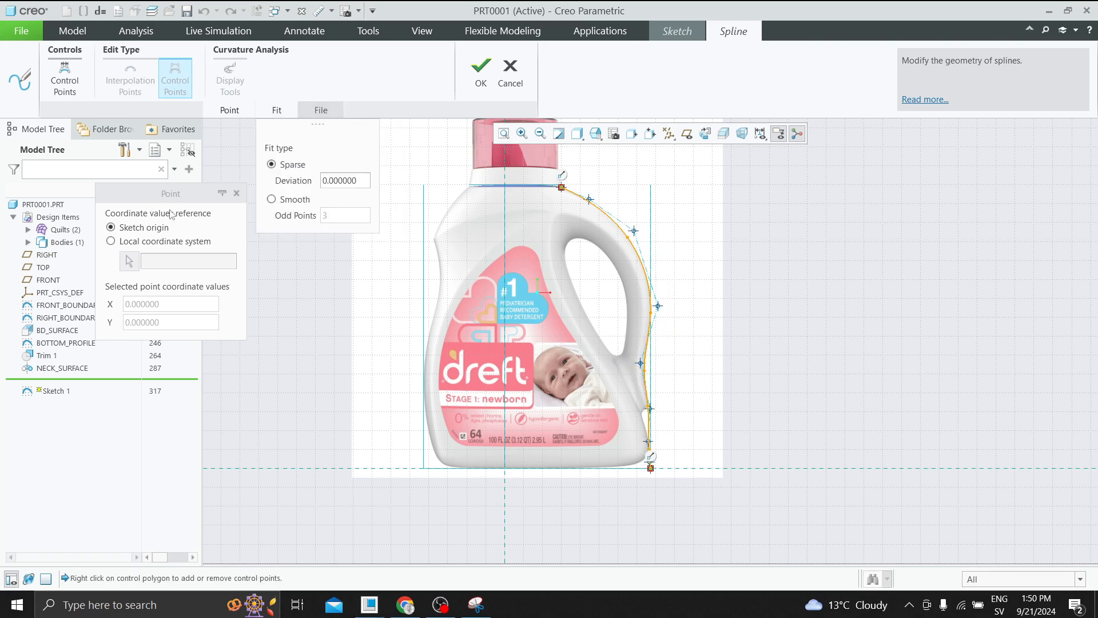
scroll(644, 268, "down", 4)
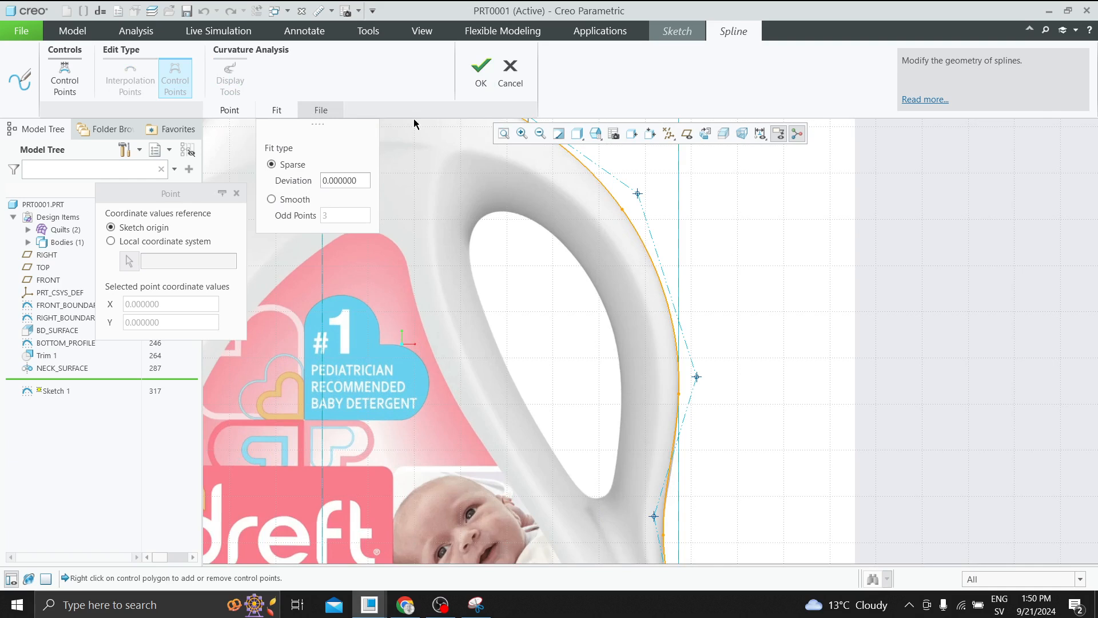
left_click(231, 110)
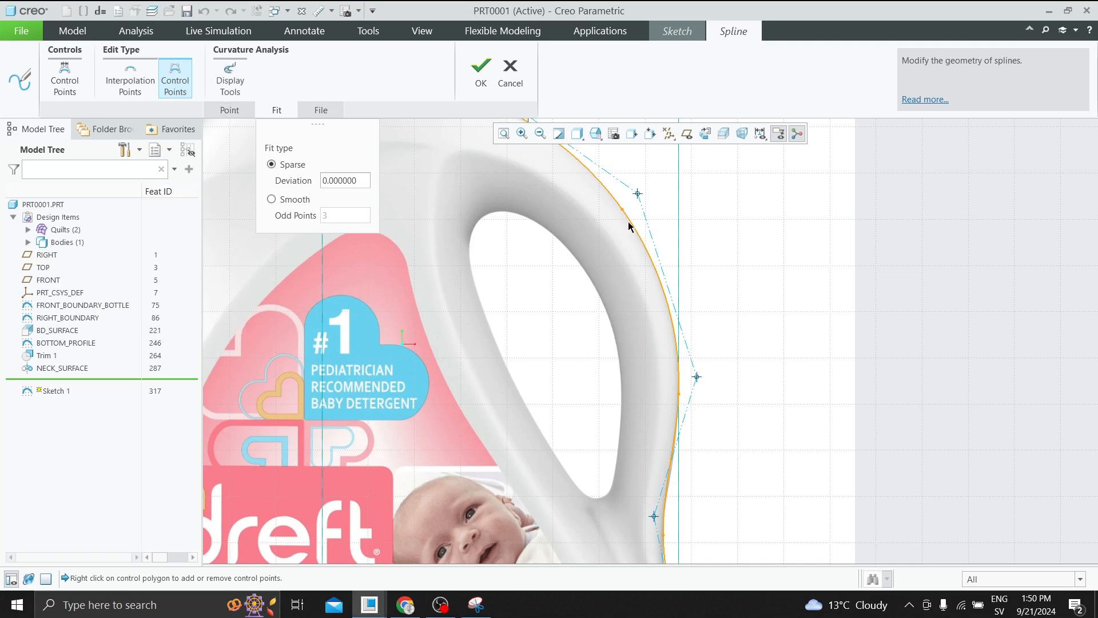
left_click(481, 69)
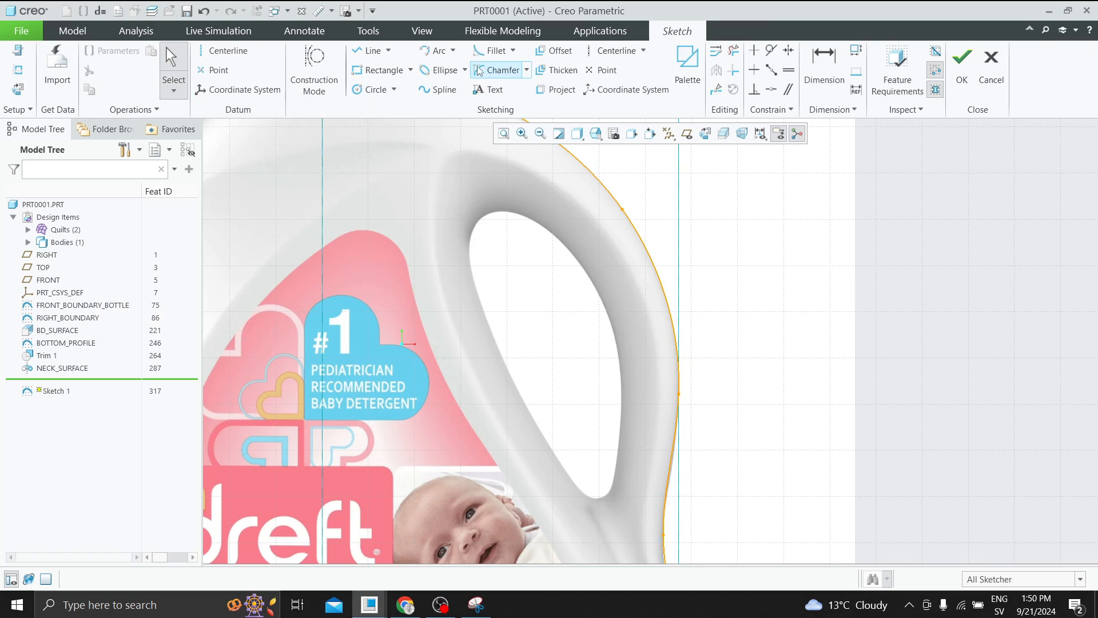
Reopen the spline in interpolation point mode, examine the Add Point option on the handle curve, and close the spline editor
double_click(601, 185)
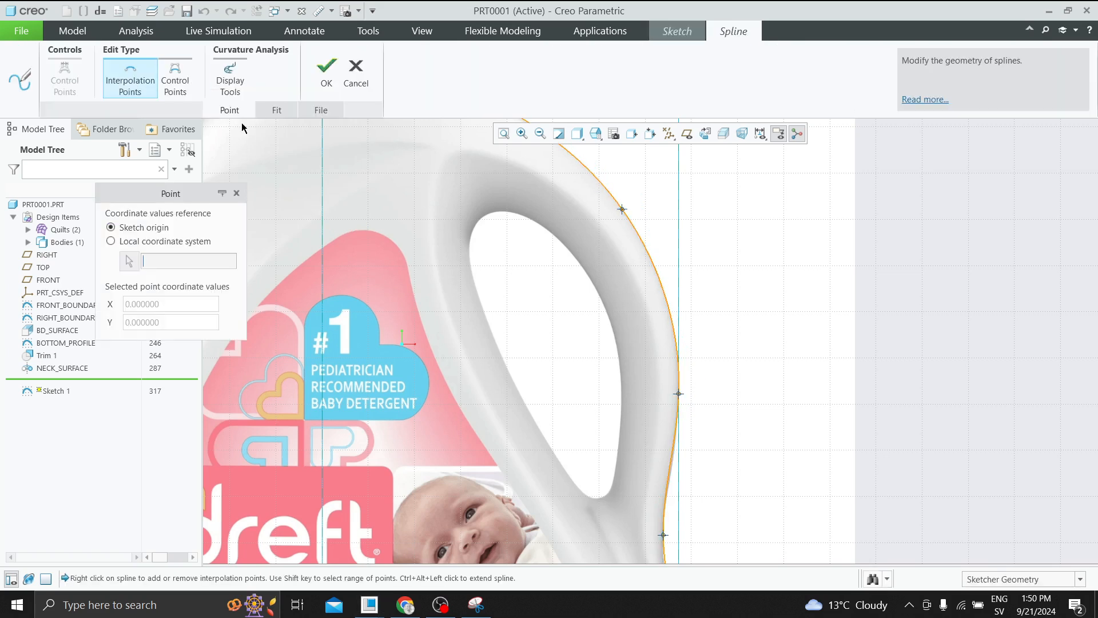
right_click(637, 232)
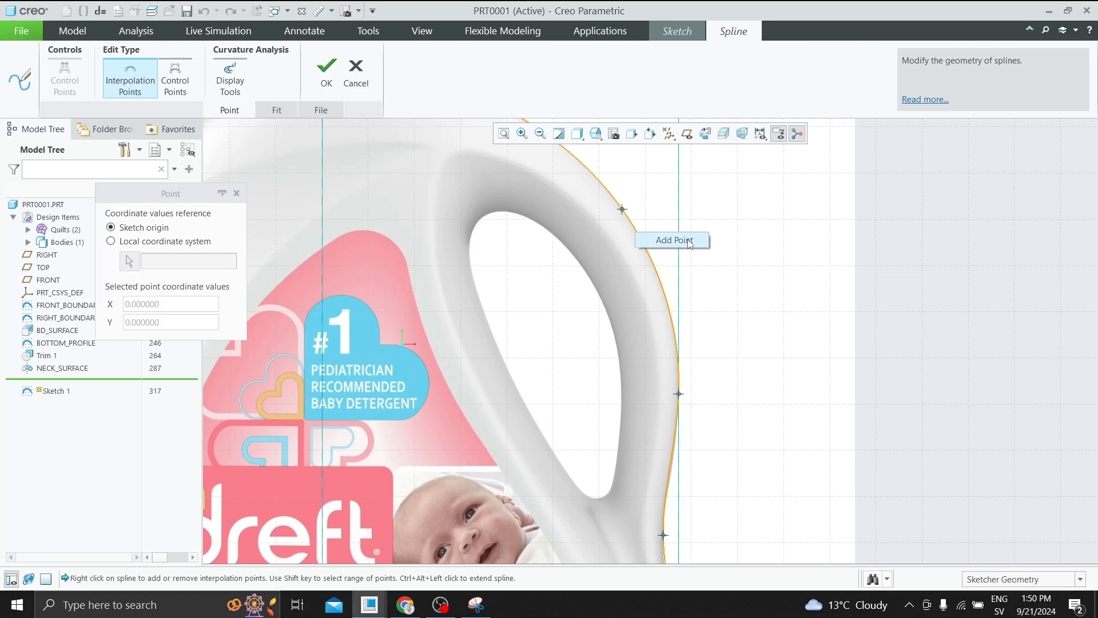
left_click(623, 210)
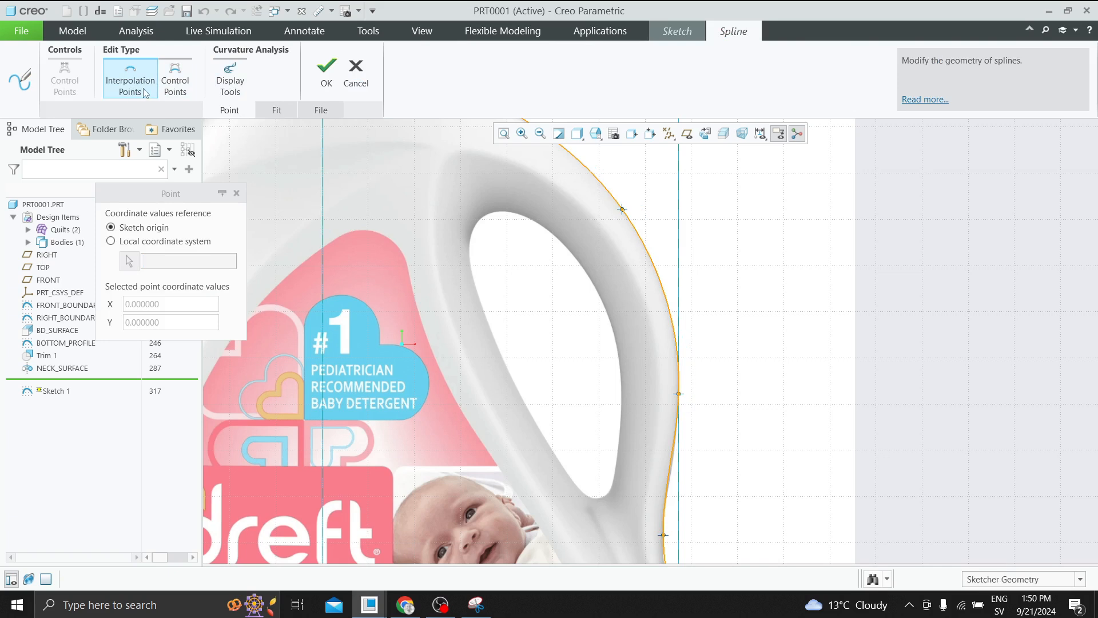
scroll(670, 292, "down", 3)
left_click(327, 73)
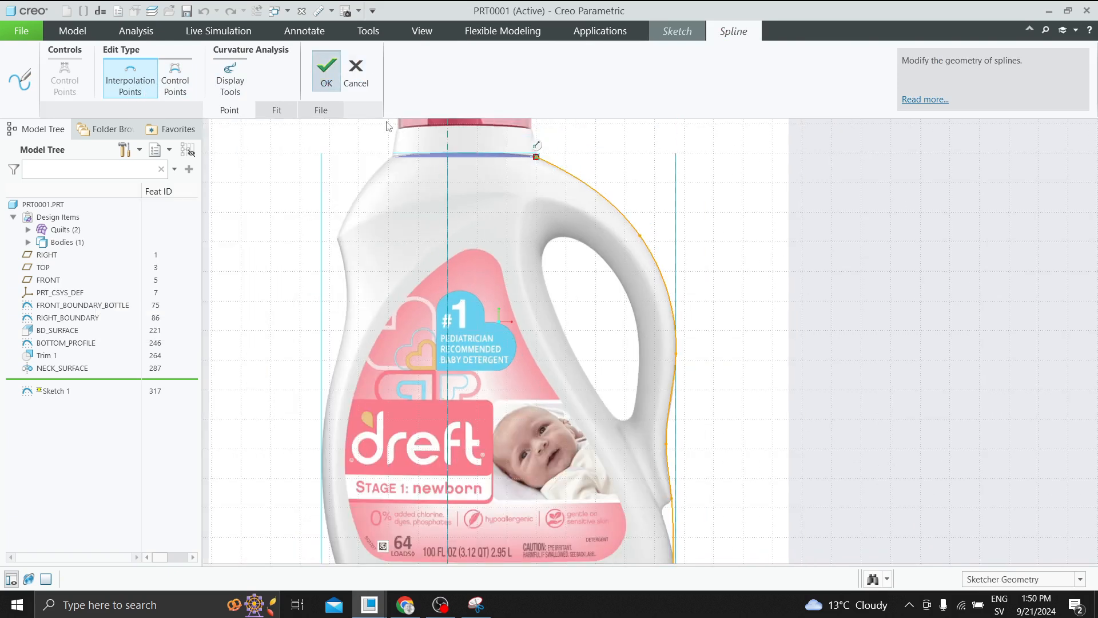
scroll(420, 148, "down", 3)
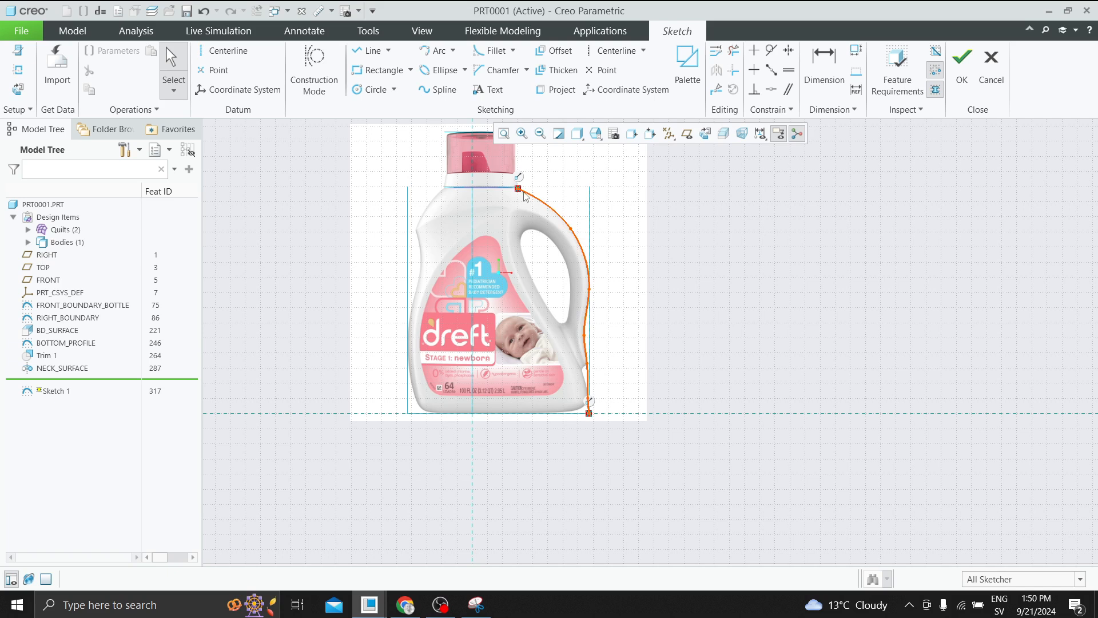
scroll(470, 211, "up", 1)
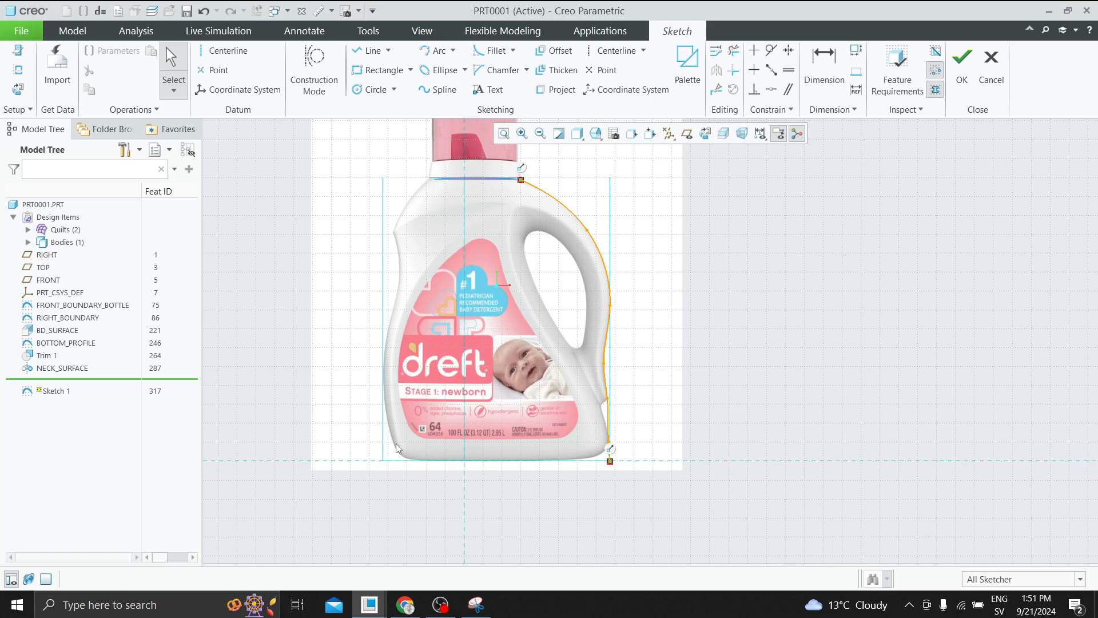
Finish the handle-side profile sketch and start a new sketch on the FRONT datum plane
left_click(46, 279)
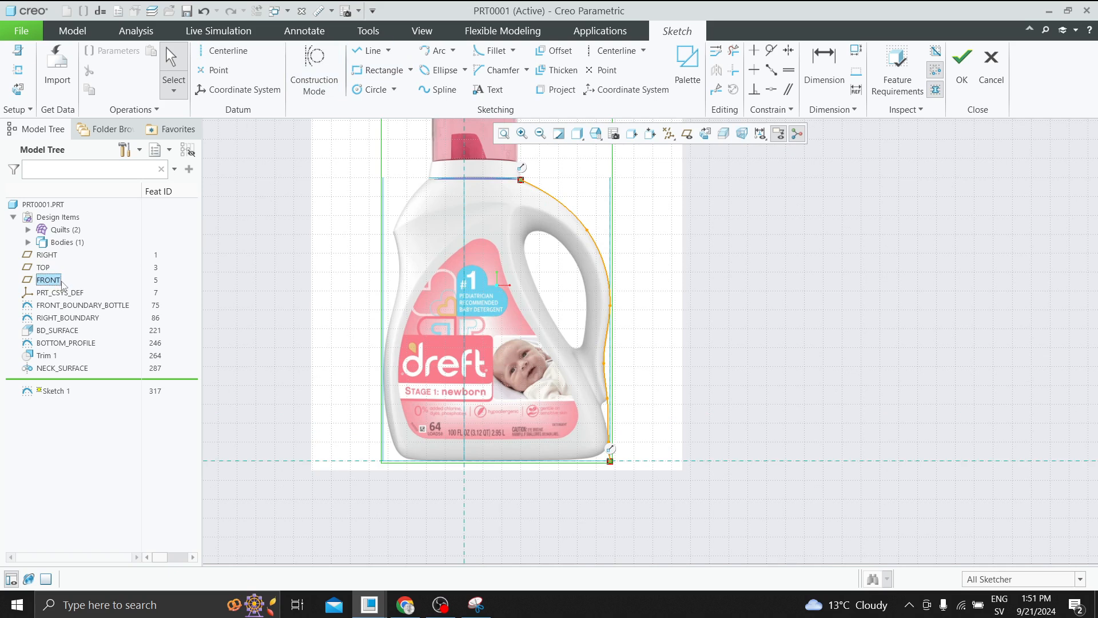
left_click(83, 30)
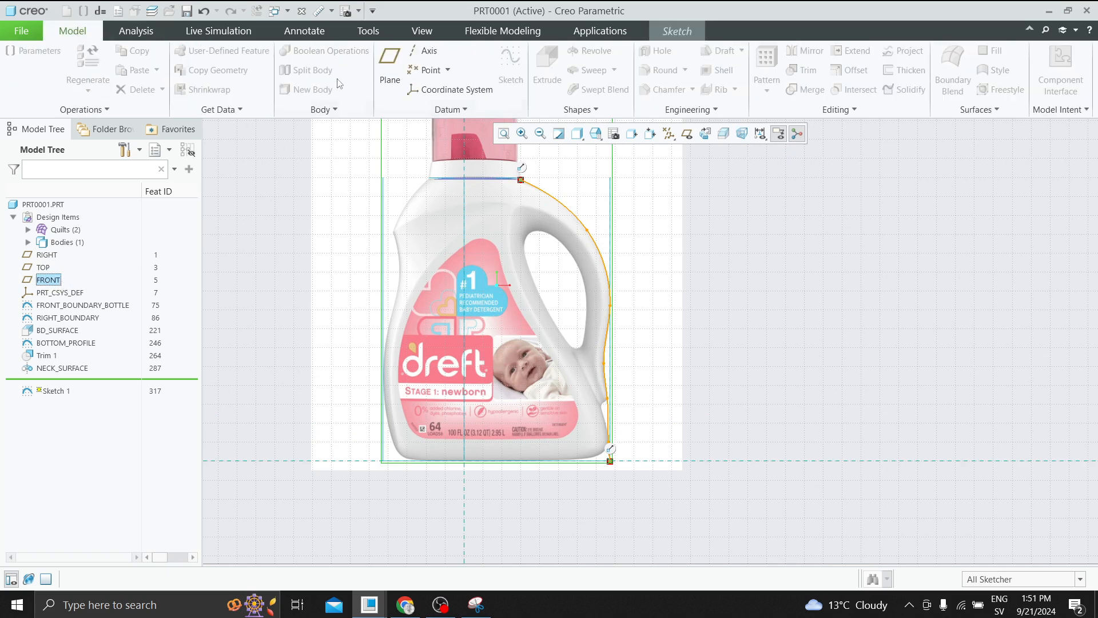
left_click(676, 31)
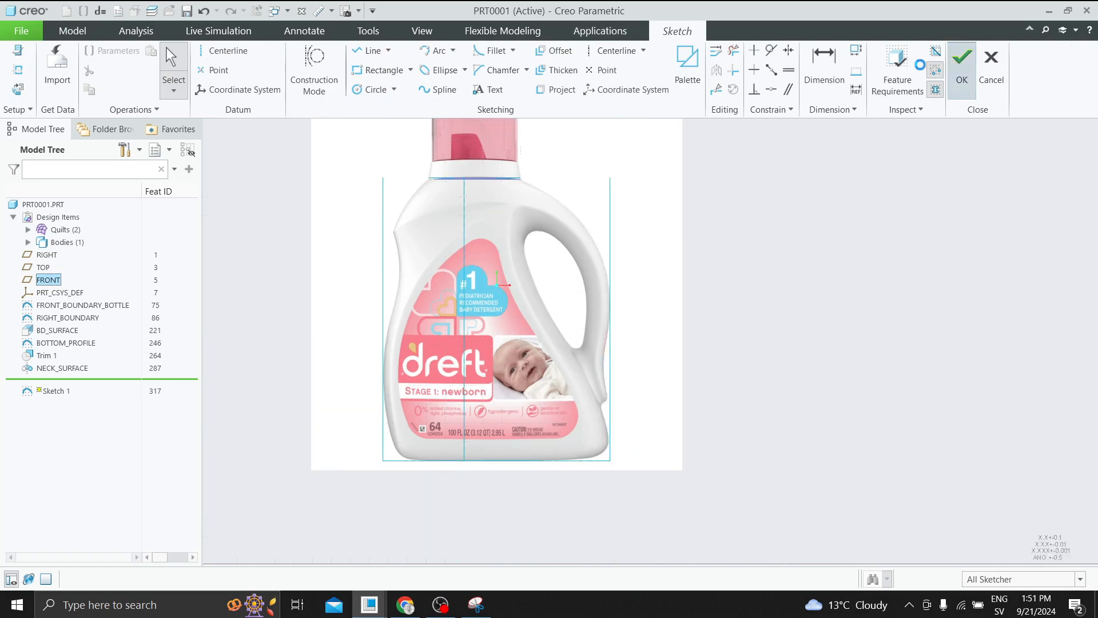
left_click(962, 55)
left_click(48, 279)
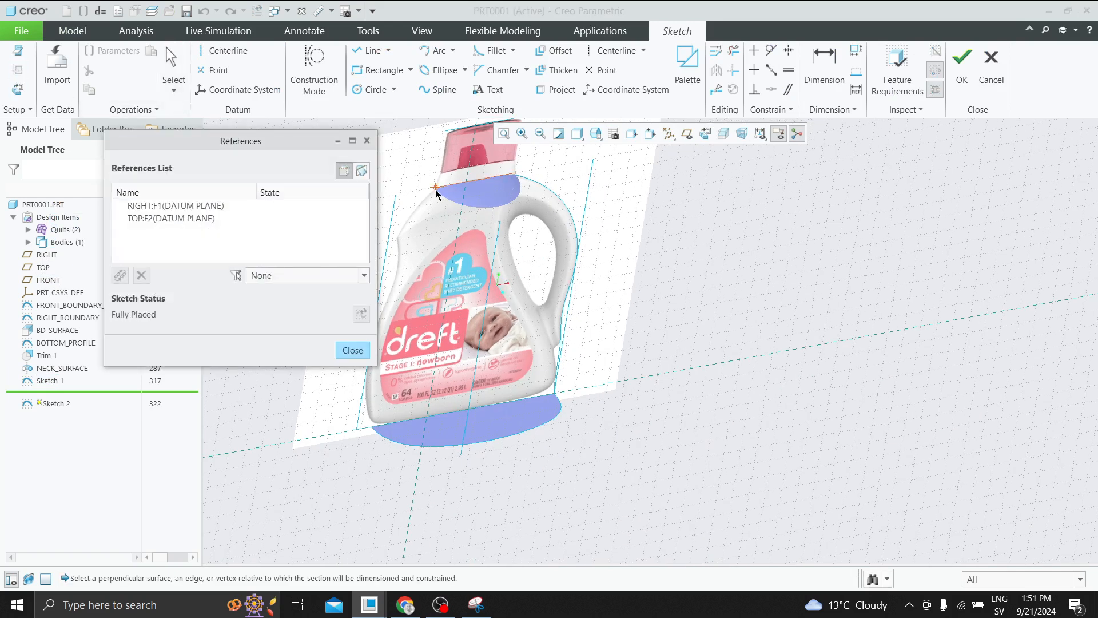
Add the neck and bottom surfaces' end vertices on the side opposite the handle as sketch references, and reorient the sketch to 2D
scroll(435, 191, "up", 5)
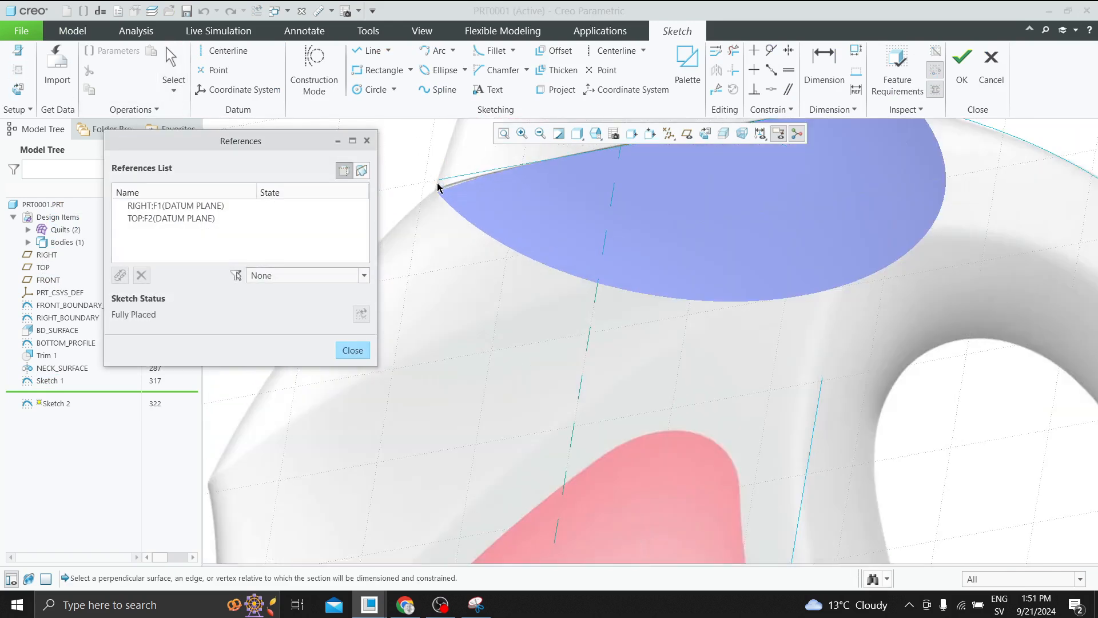
left_click(440, 189)
scroll(577, 240, "down", 8)
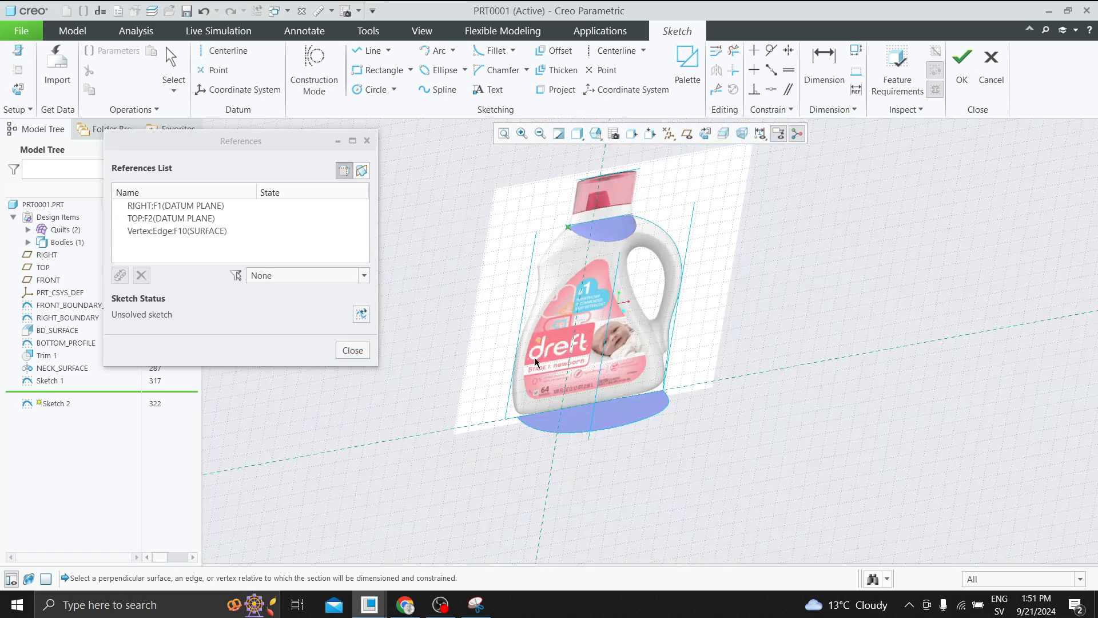
scroll(518, 411, "up", 5)
left_click(519, 407)
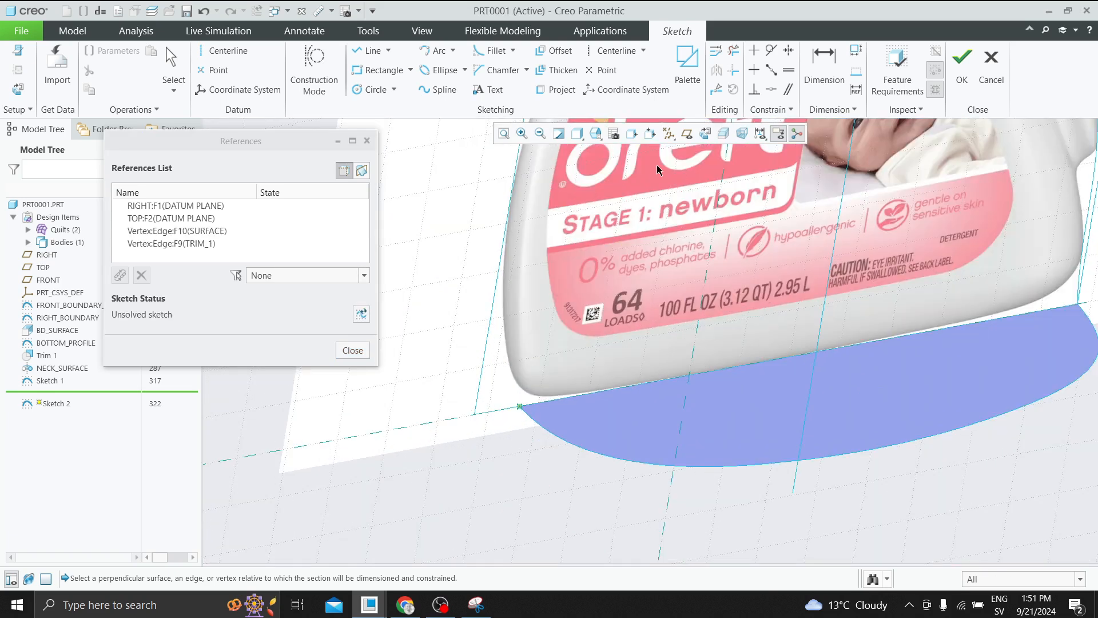
left_click(705, 133)
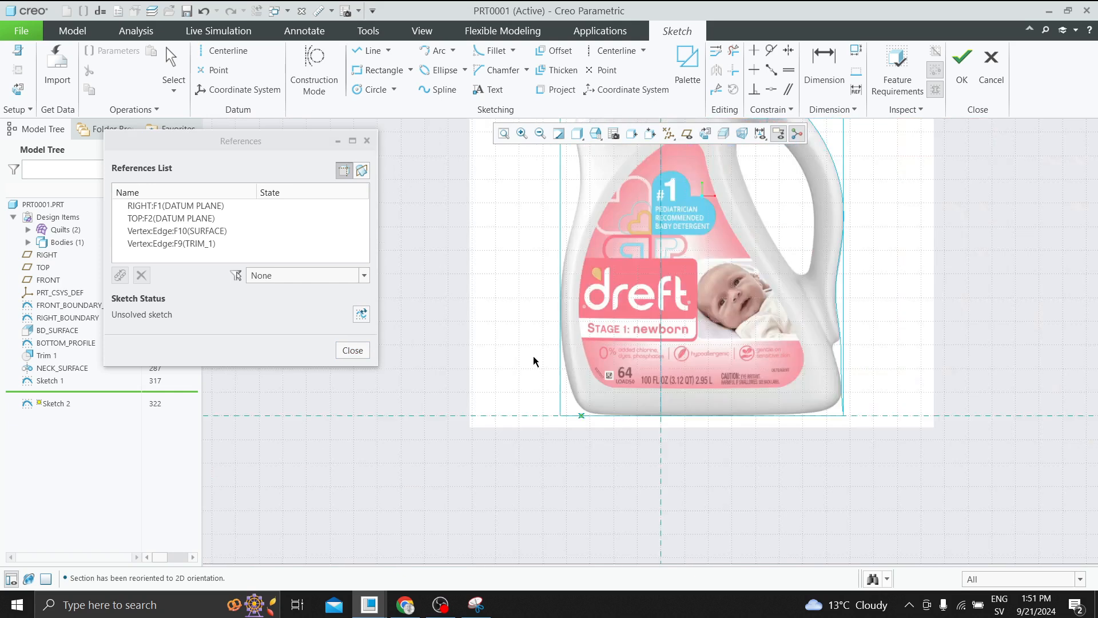
scroll(517, 357, "down", 2)
scroll(594, 189, "up", 1)
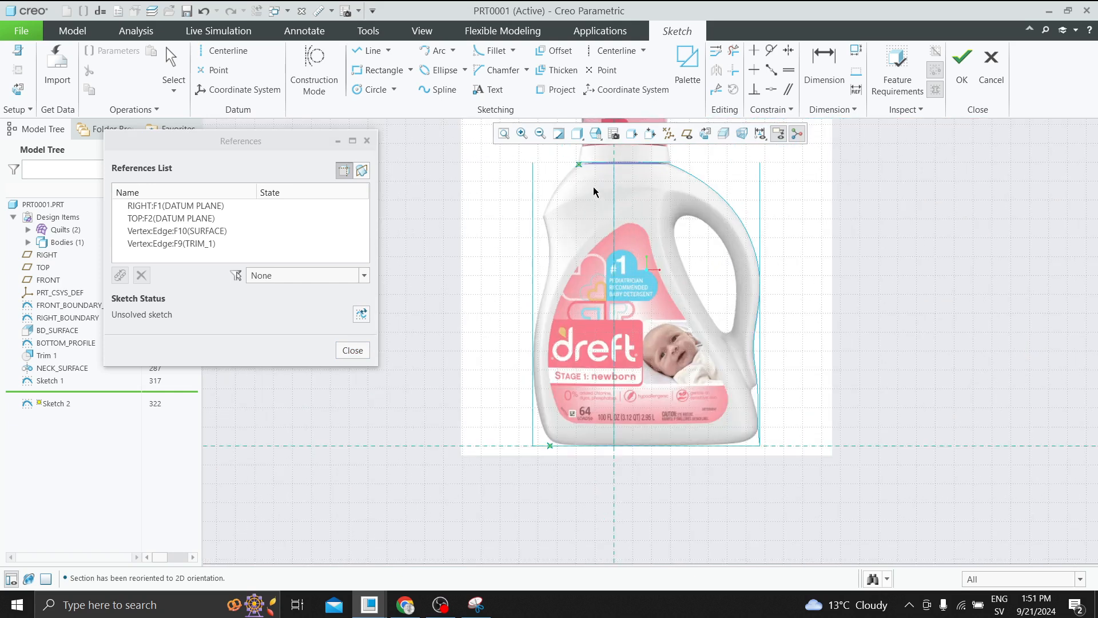
Sketch a spline along the bottle edge opposite the handle, from the neck surface's end vertex through intermediate points to the bottom surface's end vertex
left_click(438, 89)
left_click(579, 164)
scroll(553, 197, "up", 2)
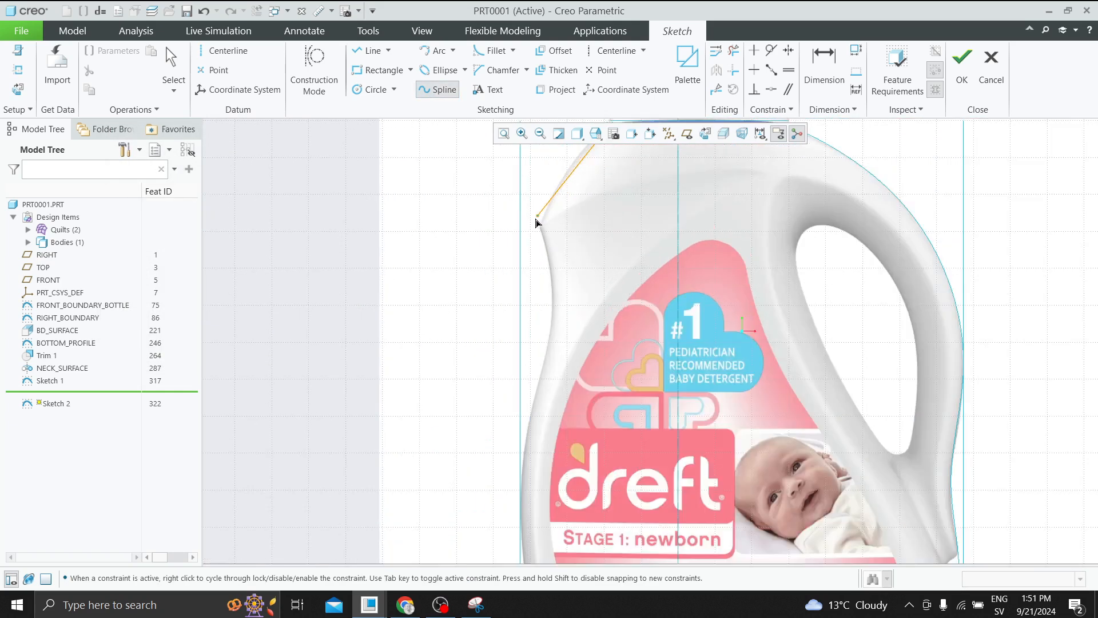
scroll(548, 196, "down", 1)
left_click(548, 192)
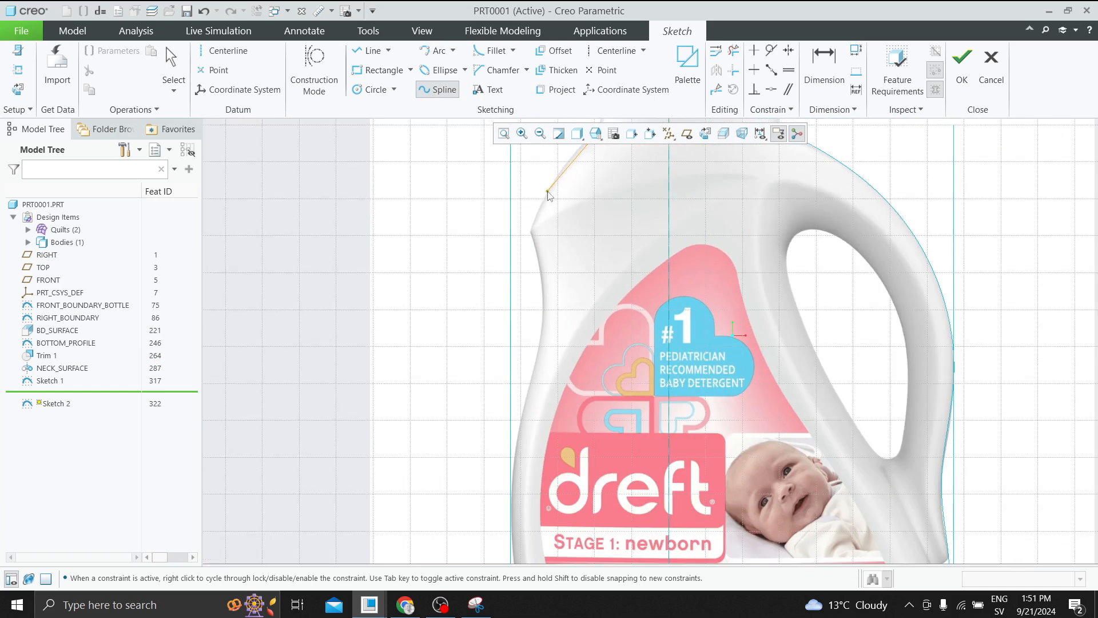
left_click(531, 231)
left_click(542, 362)
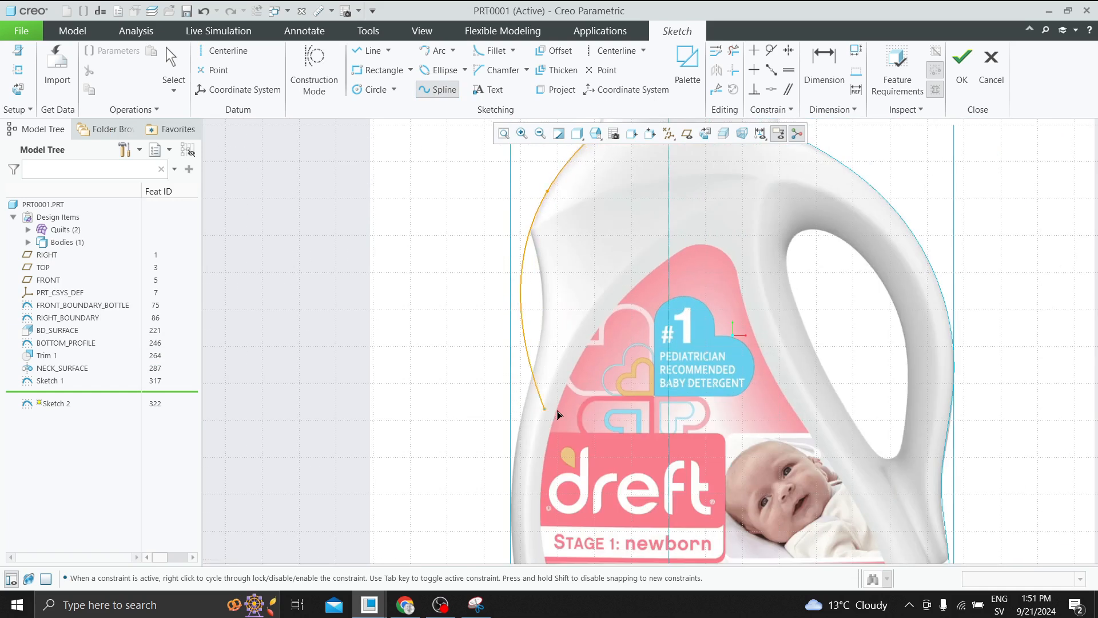
scroll(490, 299, "down", 1)
scroll(509, 400, "down", 2)
scroll(531, 481, "up", 2)
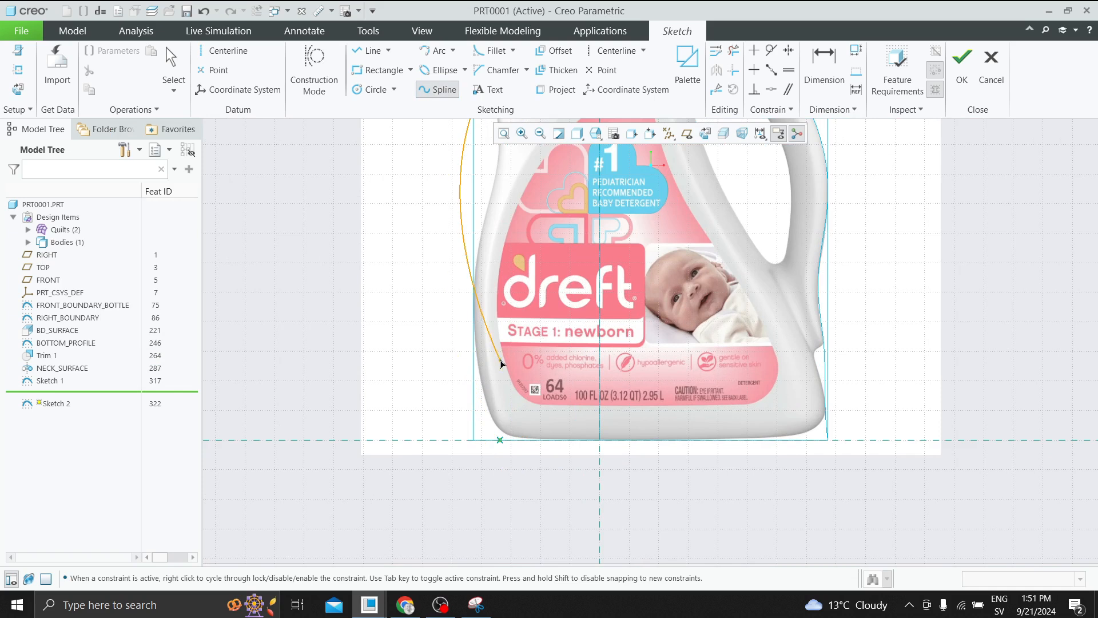
scroll(474, 404, "up", 3)
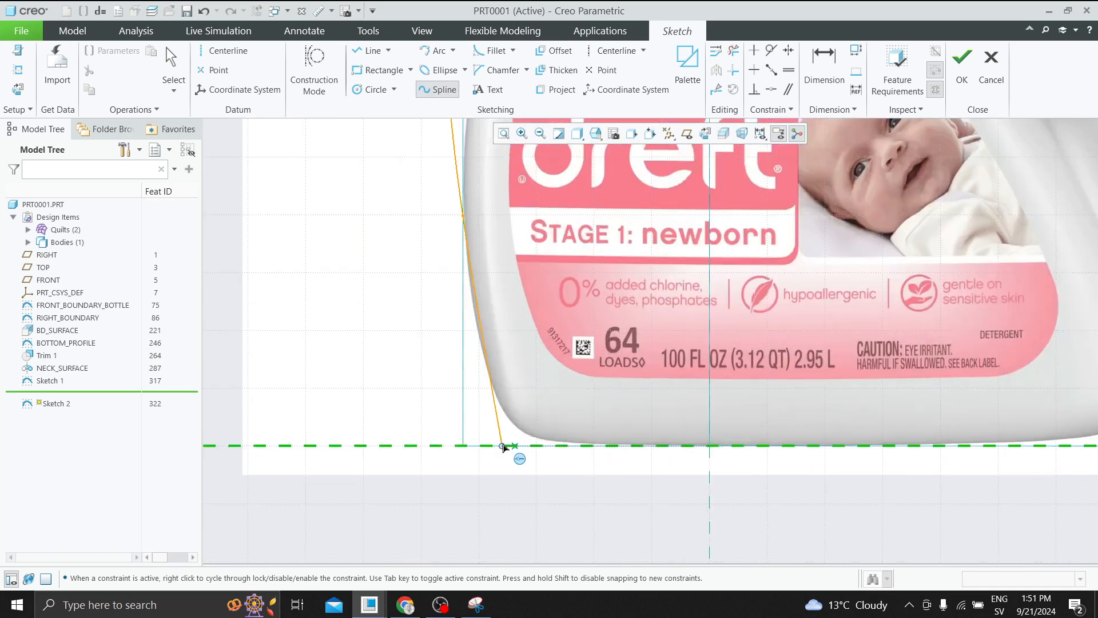
left_click(527, 455)
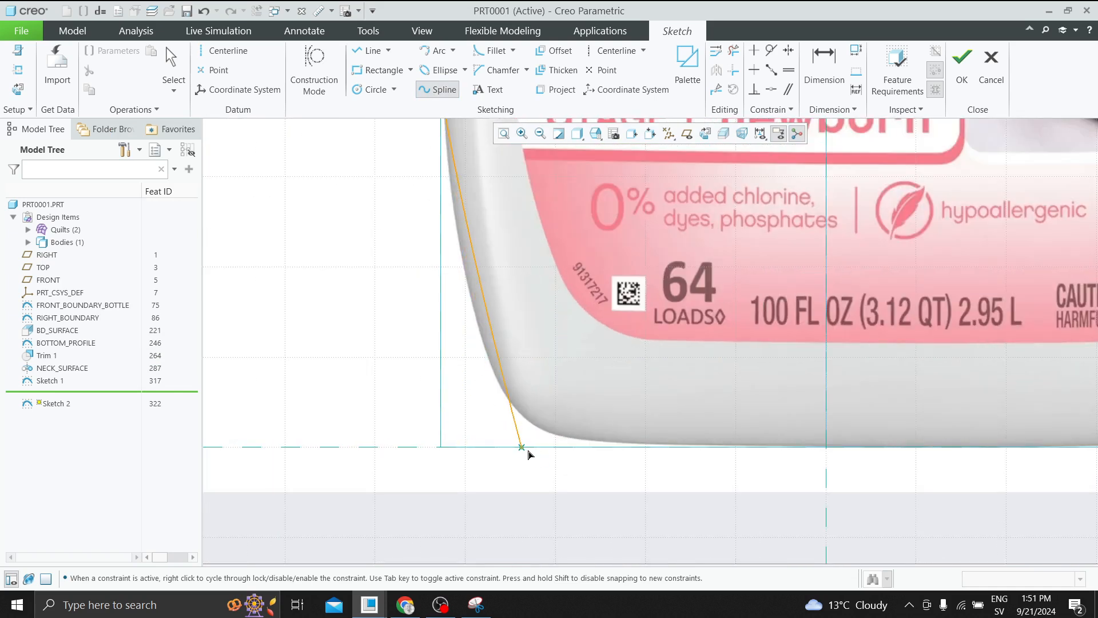
middle_click(529, 456)
scroll(485, 357, "down", 5)
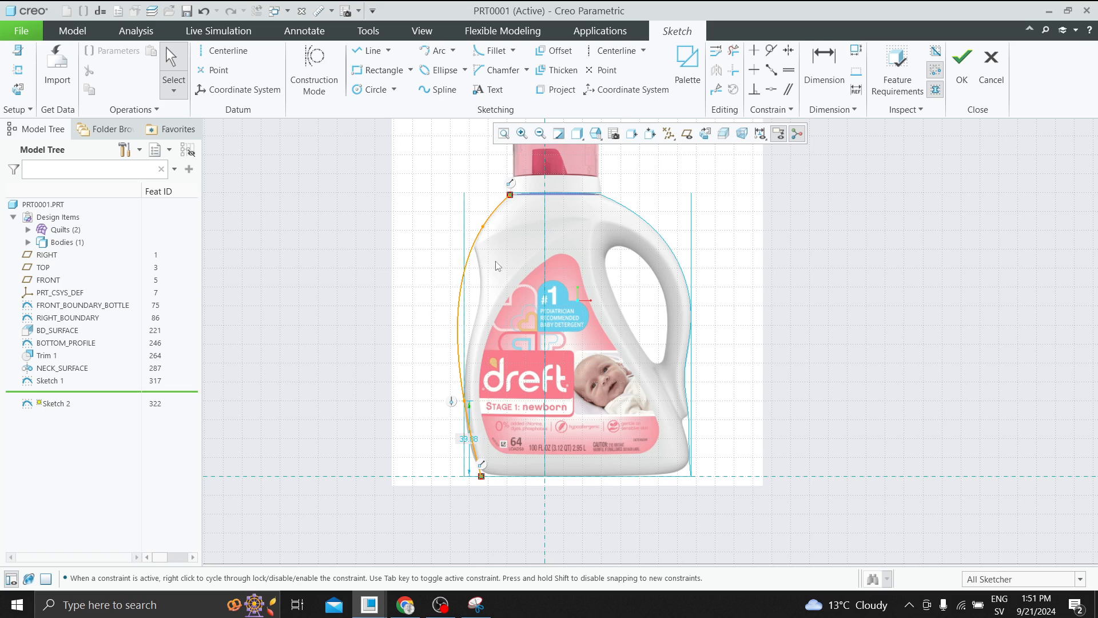
Open the new spline for editing, switch it to control points, and move its lower control points to follow the bottle's lower outline
double_click(476, 243)
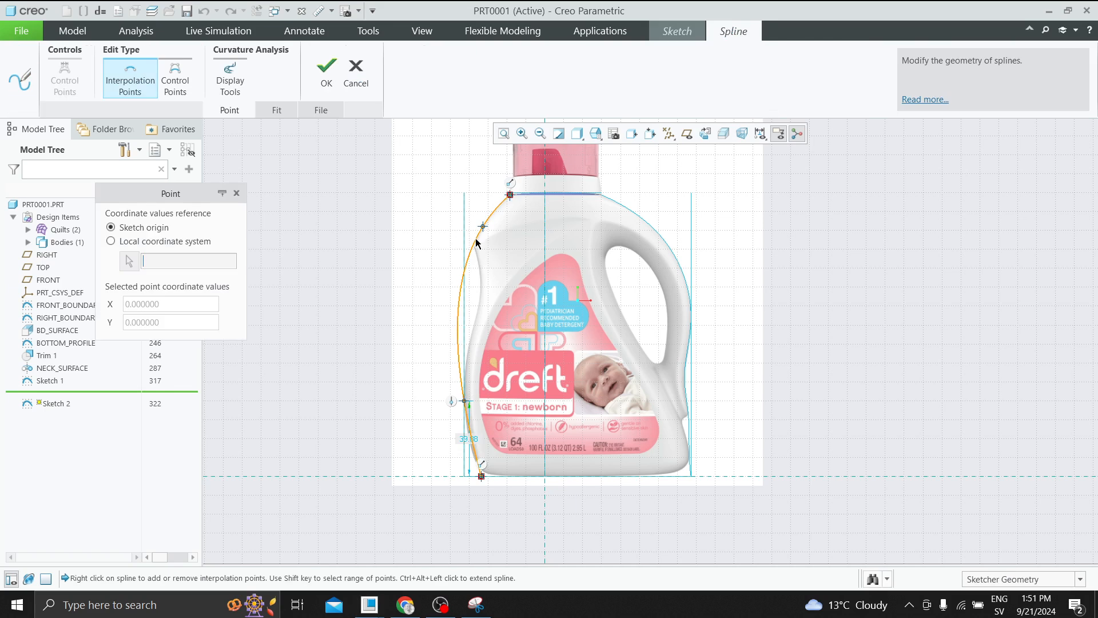
scroll(480, 408, "down", 4)
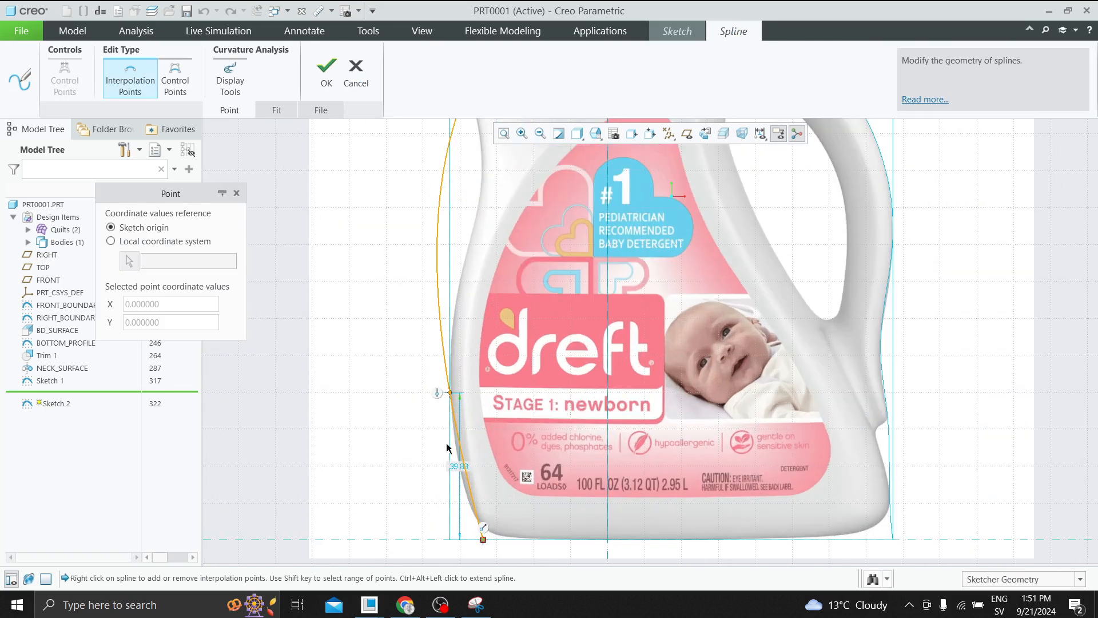
left_click(448, 394)
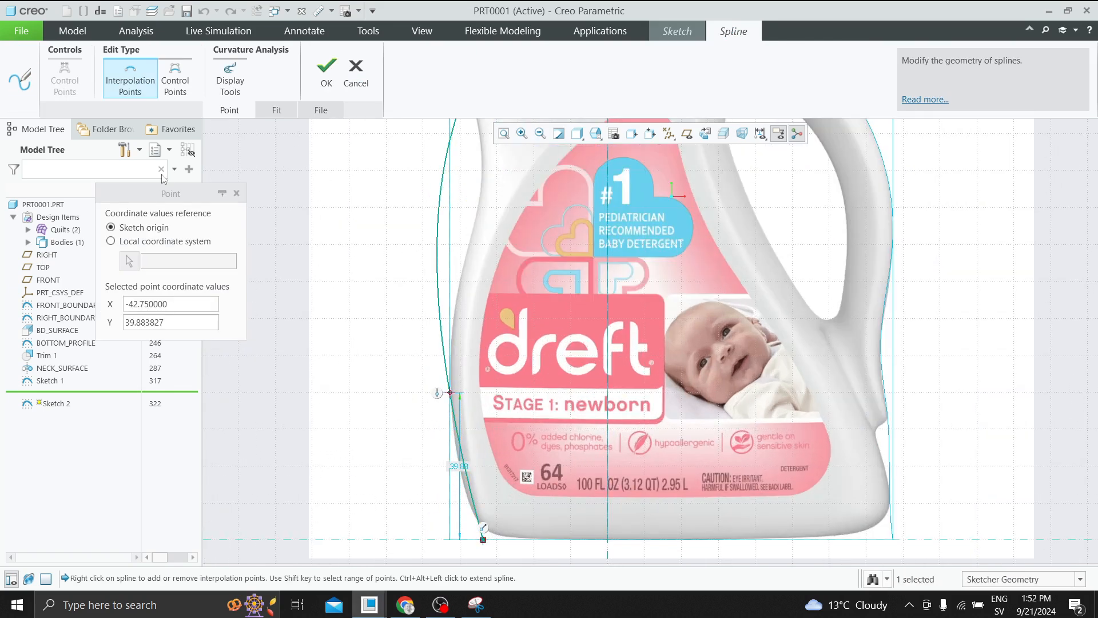
left_click(175, 79)
left_click(631, 346)
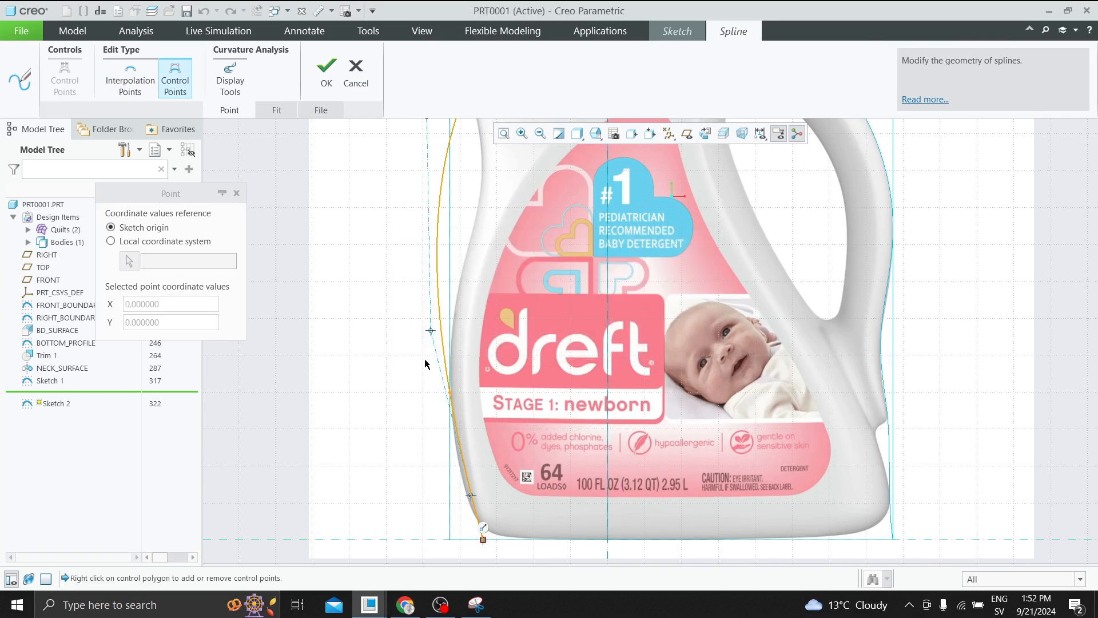
left_click_drag(431, 332, 421, 366)
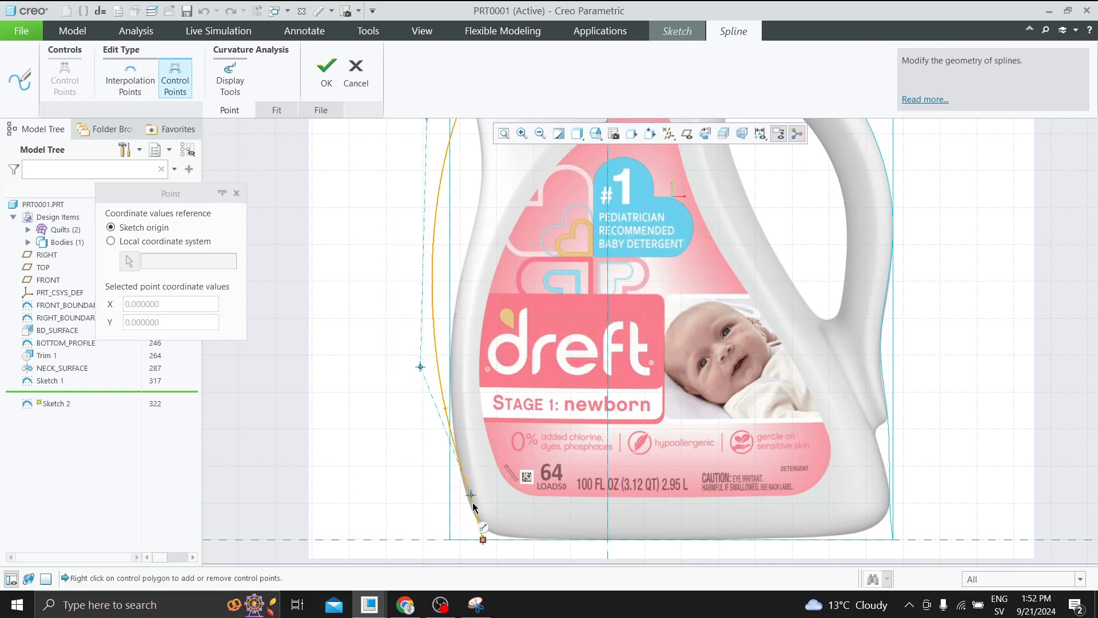
left_click_drag(470, 497, 465, 503)
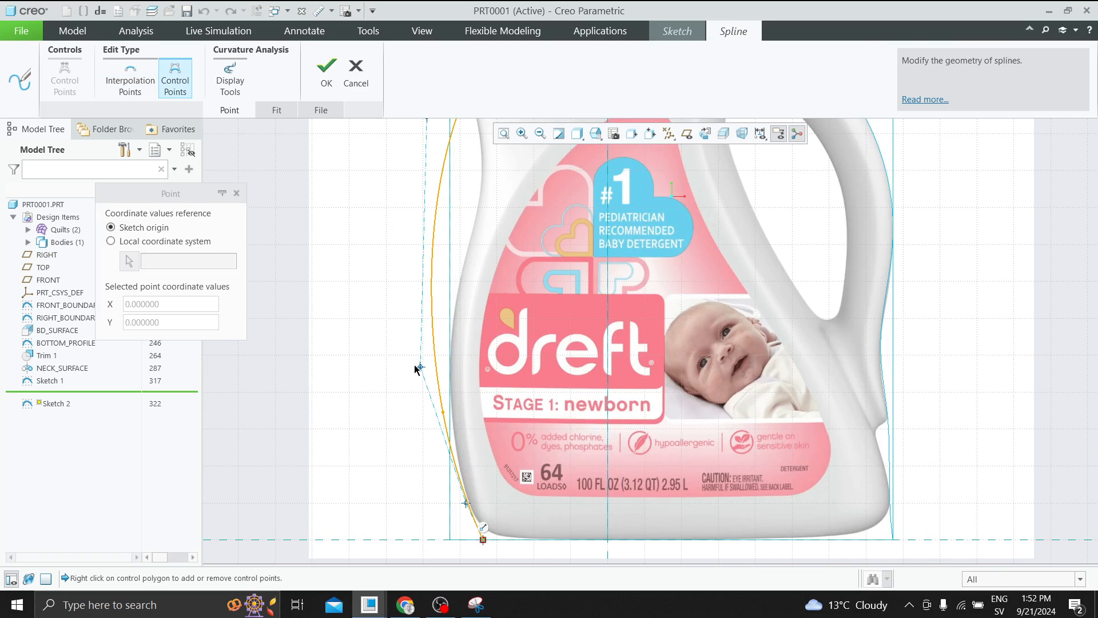
left_click_drag(420, 367, 437, 355)
Fine-tune the spline's control points below the neck and near the base so the curve matches the bottle outline
scroll(426, 401, "up", 4)
scroll(440, 223, "down", 5)
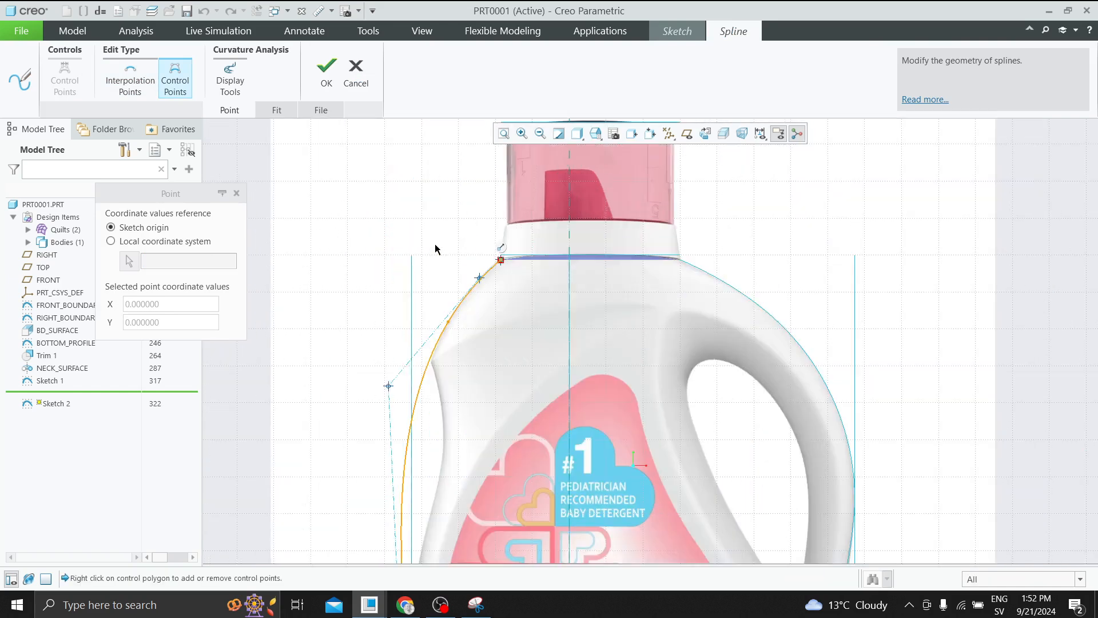
left_click_drag(375, 419, 379, 422)
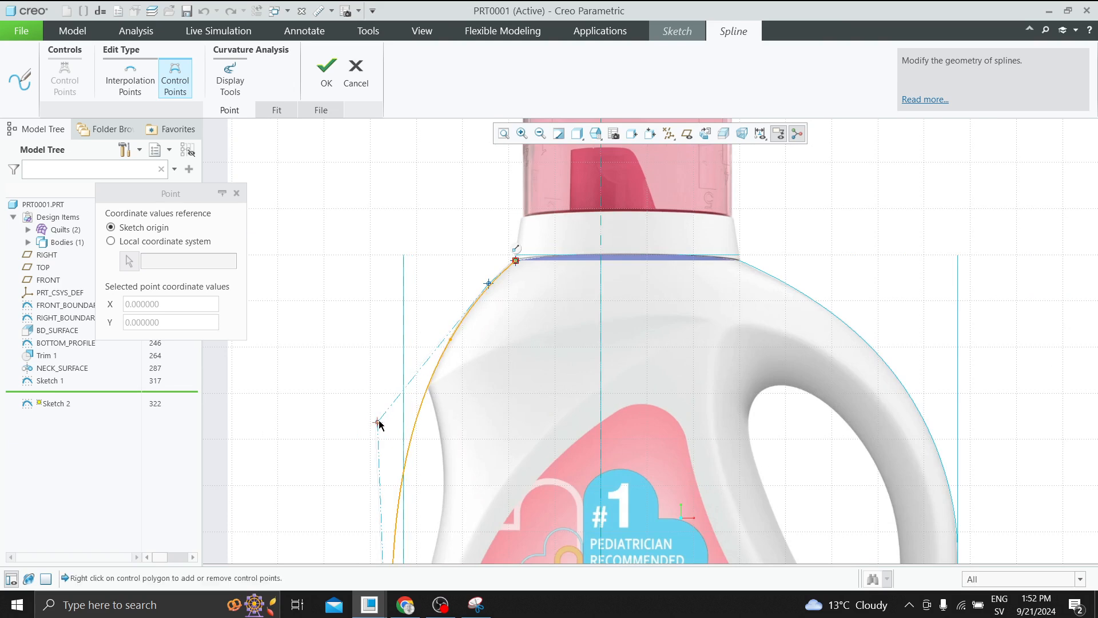
left_click_drag(489, 285, 484, 286)
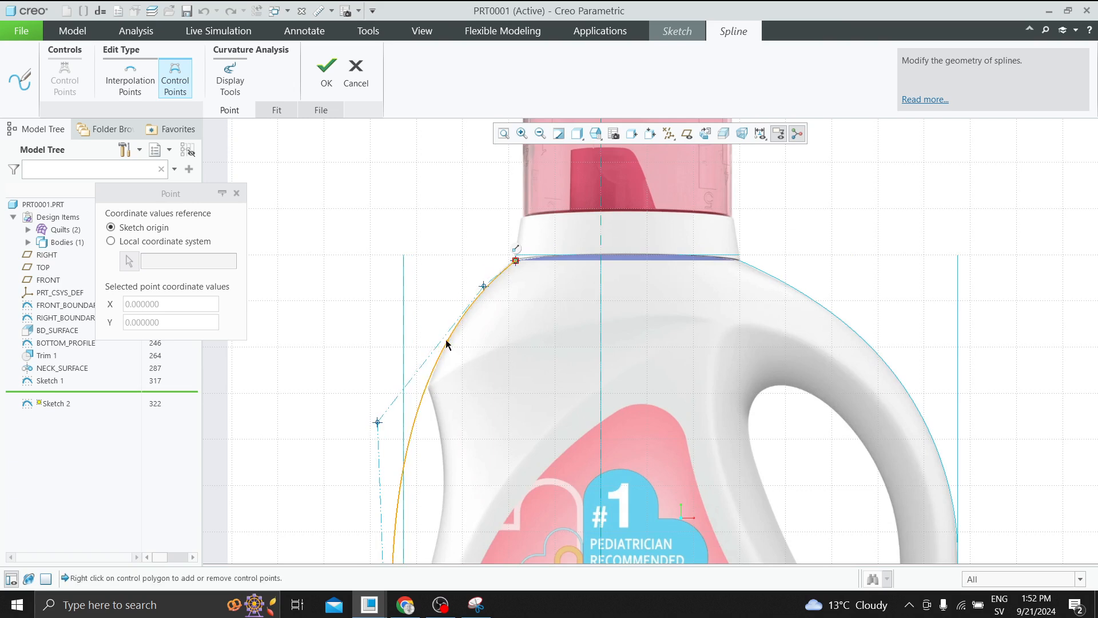
mouse_move(378, 423)
left_mouse_down()
mouse_move(355, 479)
mouse_move(364, 424)
mouse_move(382, 425)
left_mouse_up()
scroll(401, 217, "up", 5)
scroll(409, 455, "down", 4)
scroll(401, 465, "down", 3)
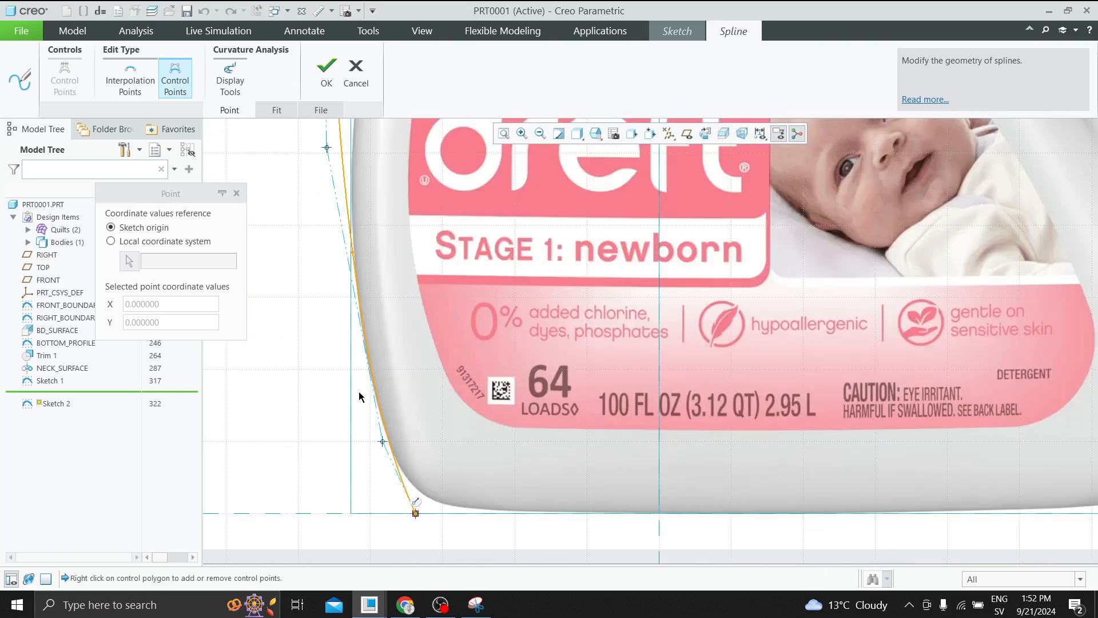
left_click_drag(327, 149, 323, 149)
Display the spline's curvature plot to check its smoothness and accept the spline edits
scroll(389, 457, "up", 7)
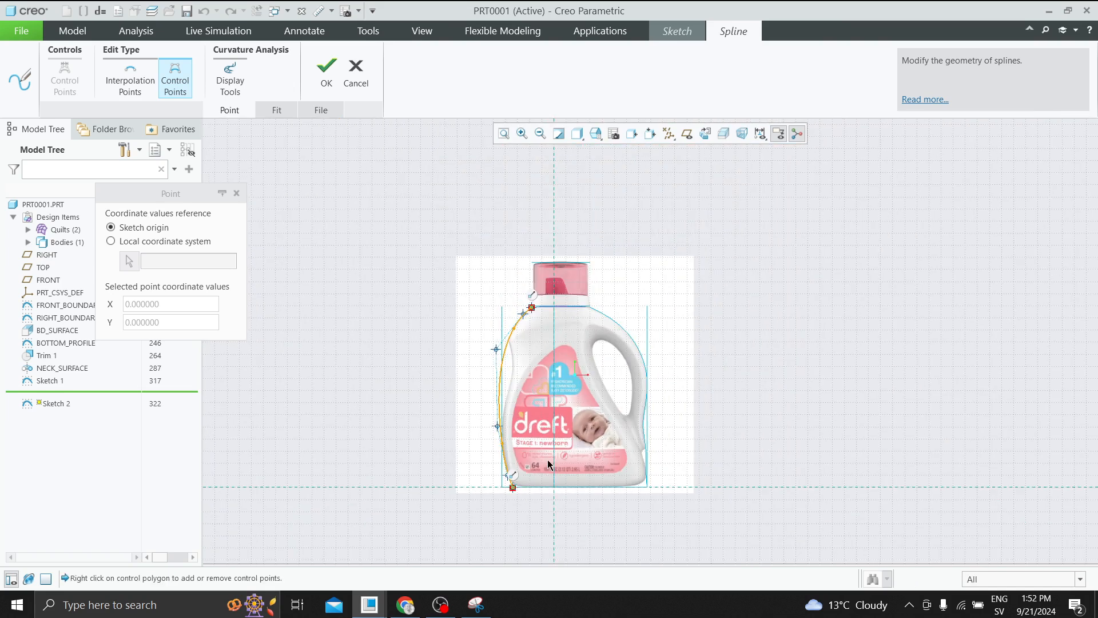
left_click(241, 85)
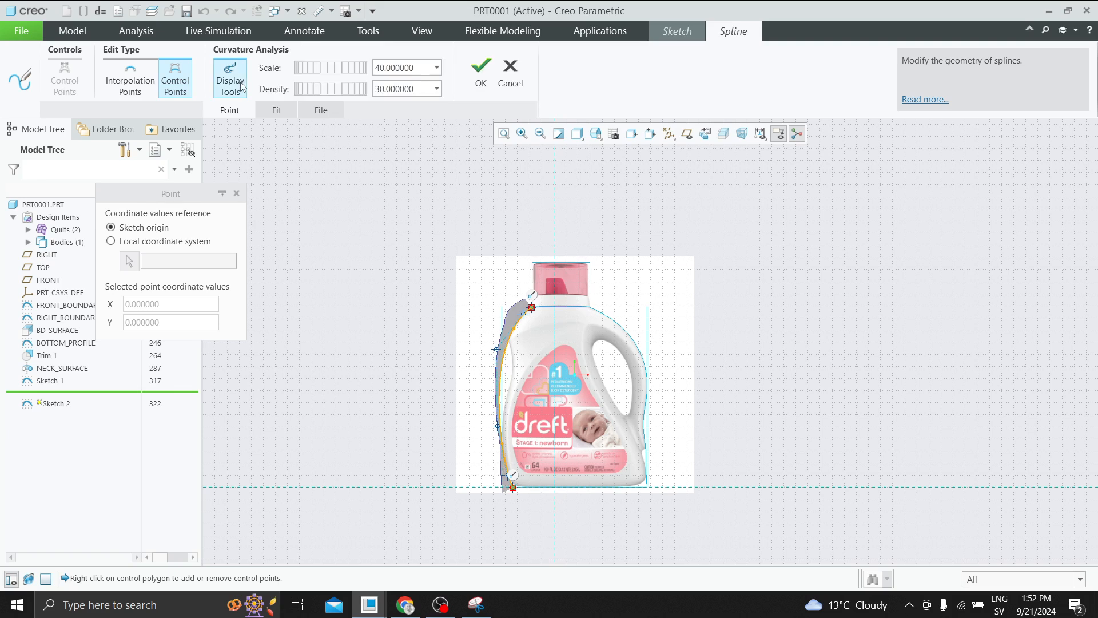
scroll(502, 438, "down", 3)
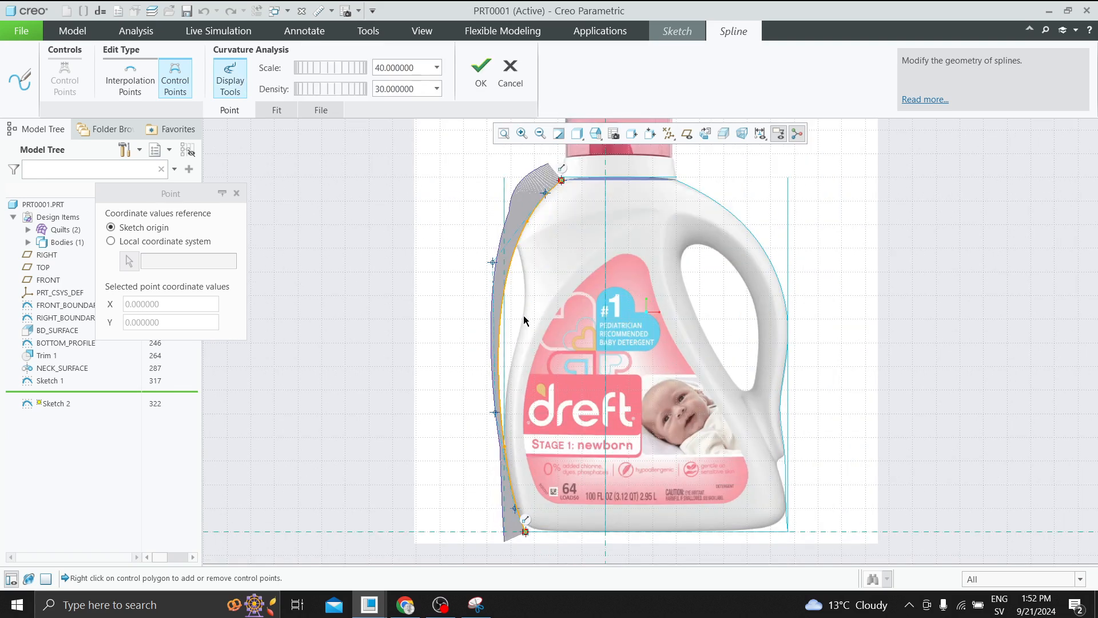
left_click(480, 69)
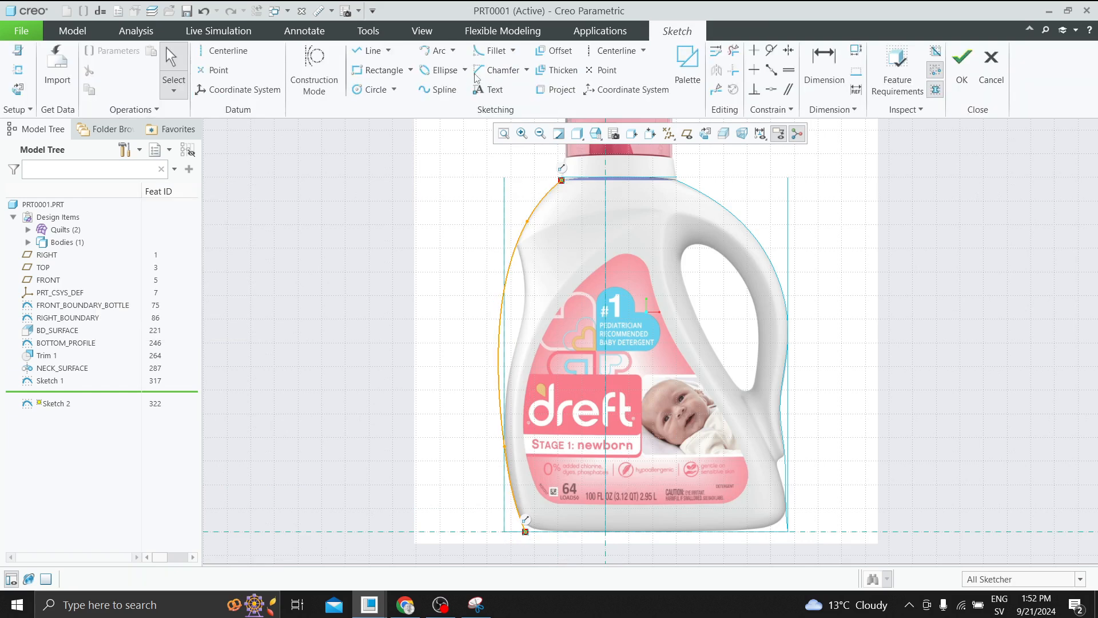
Finish the profile sketch on the side opposite the handle and check it against the neck and bottom surfaces
scroll(482, 240, "up", 2)
mouse_move(350, 292)
middle_mouse_down()
mouse_move(317, 301)
mouse_move(344, 313)
middle_mouse_up()
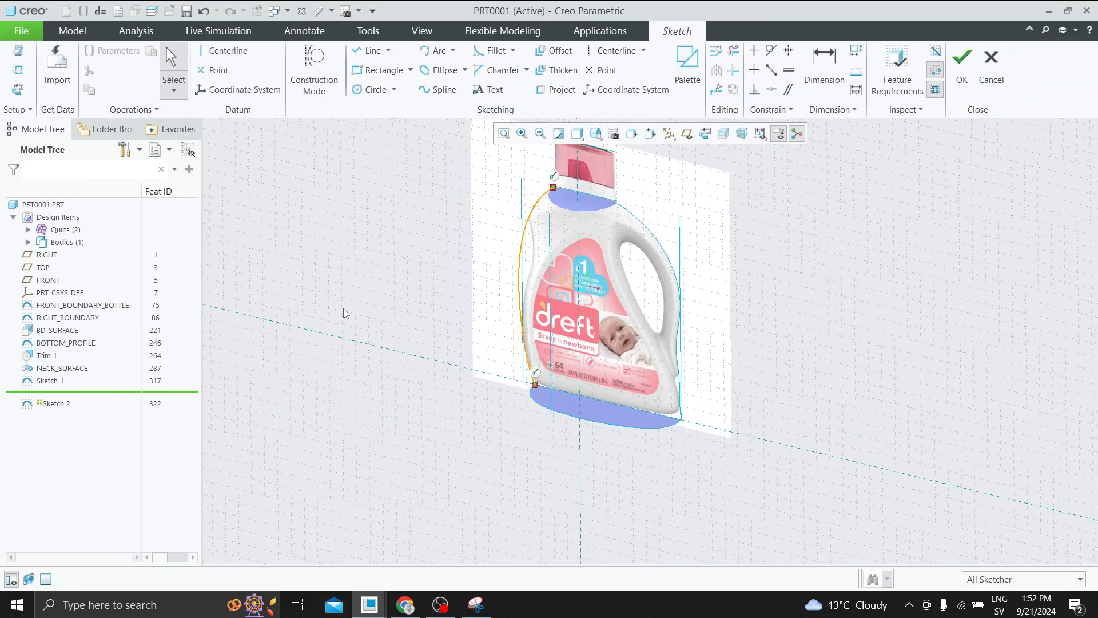
middle_click_drag(551, 204, 598, 309)
left_click(961, 64)
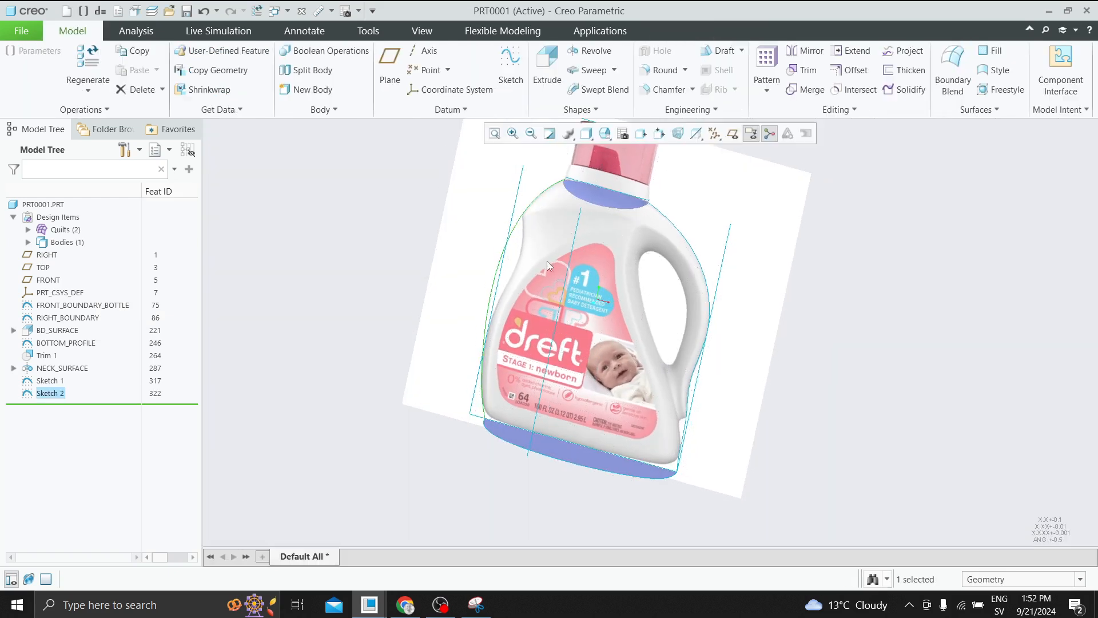
mouse_move(547, 261)
middle_mouse_down()
mouse_move(572, 286)
mouse_move(600, 213)
mouse_move(582, 227)
mouse_move(590, 235)
middle_mouse_up()
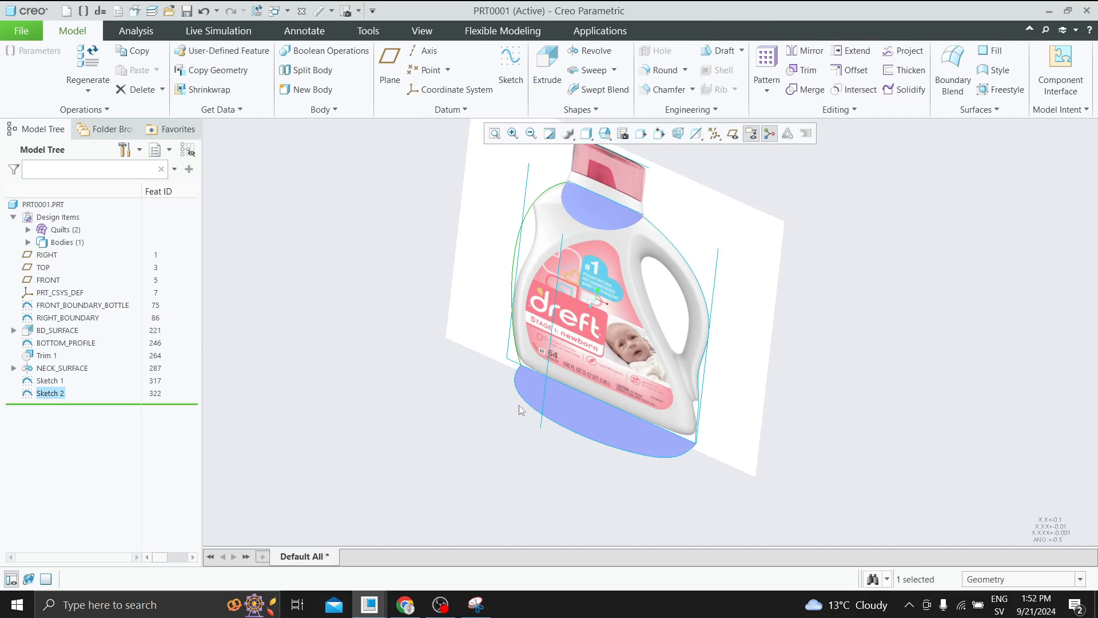
mouse_move(519, 407)
middle_mouse_down()
mouse_move(596, 297)
mouse_move(707, 335)
middle_mouse_up()
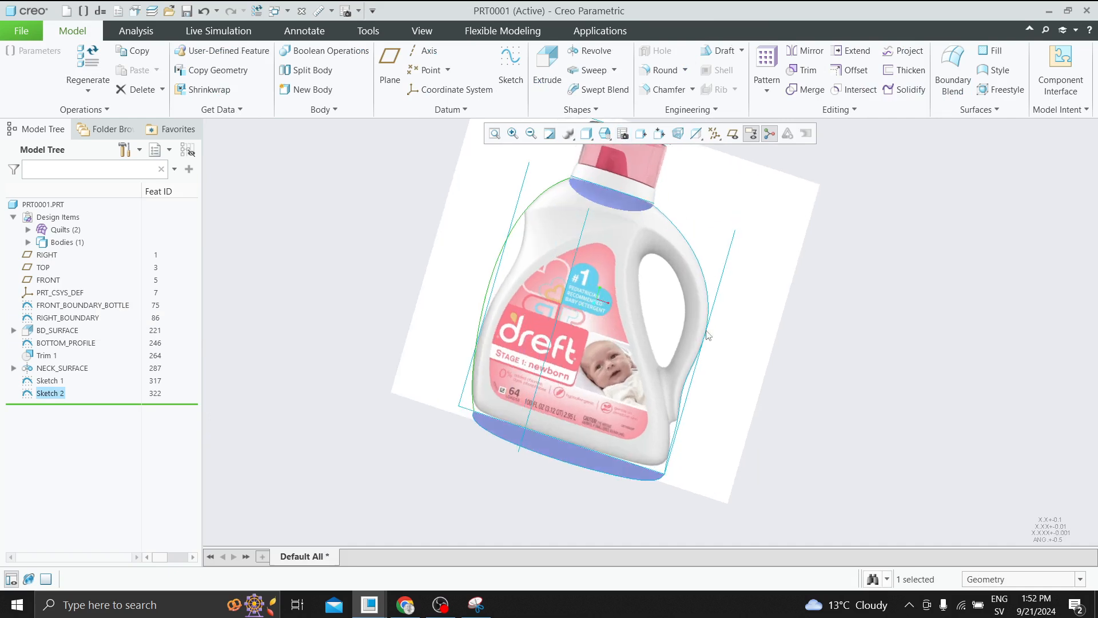
Rename Sketch 1 as Right_profile and Sketch 2 as Left_profile
left_click(50, 381)
left_click(49, 381)
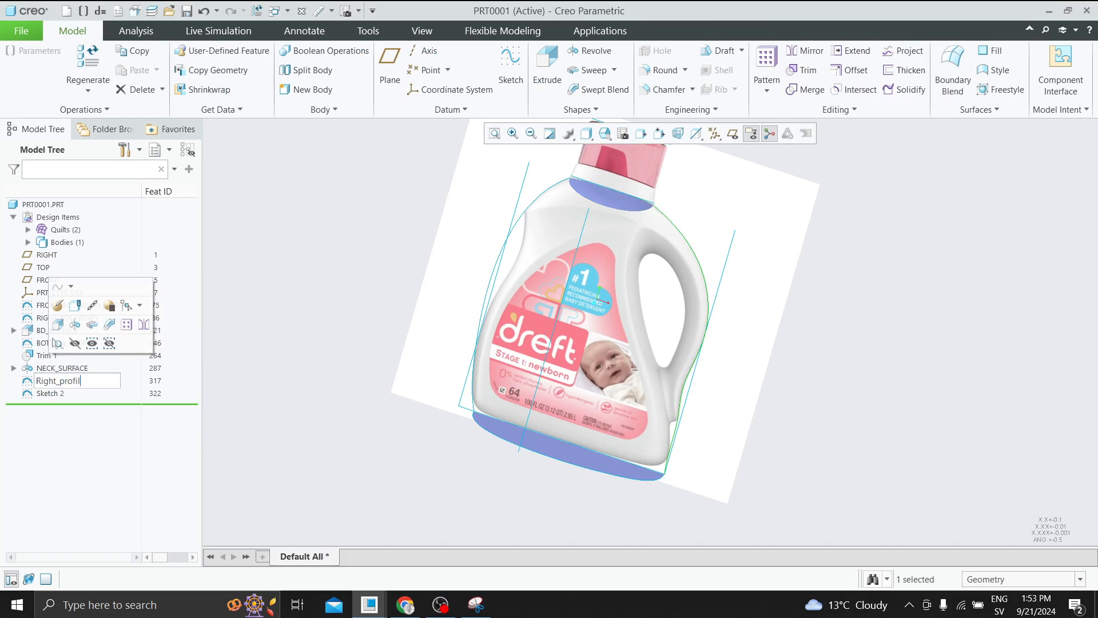
type("Right_profile")
key("Return")
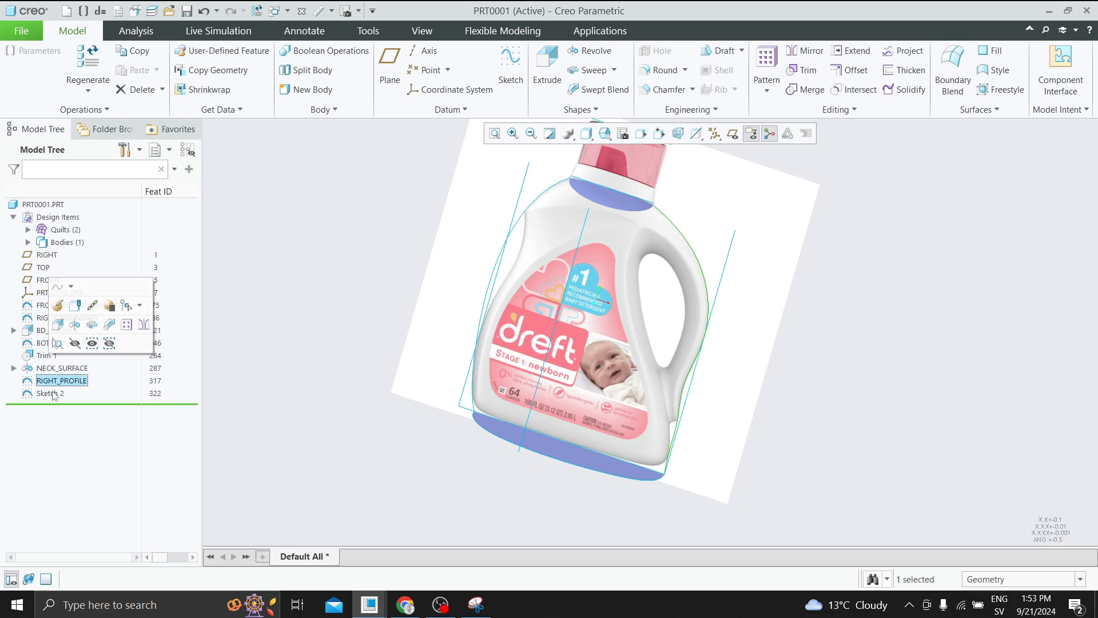
double_click(53, 394)
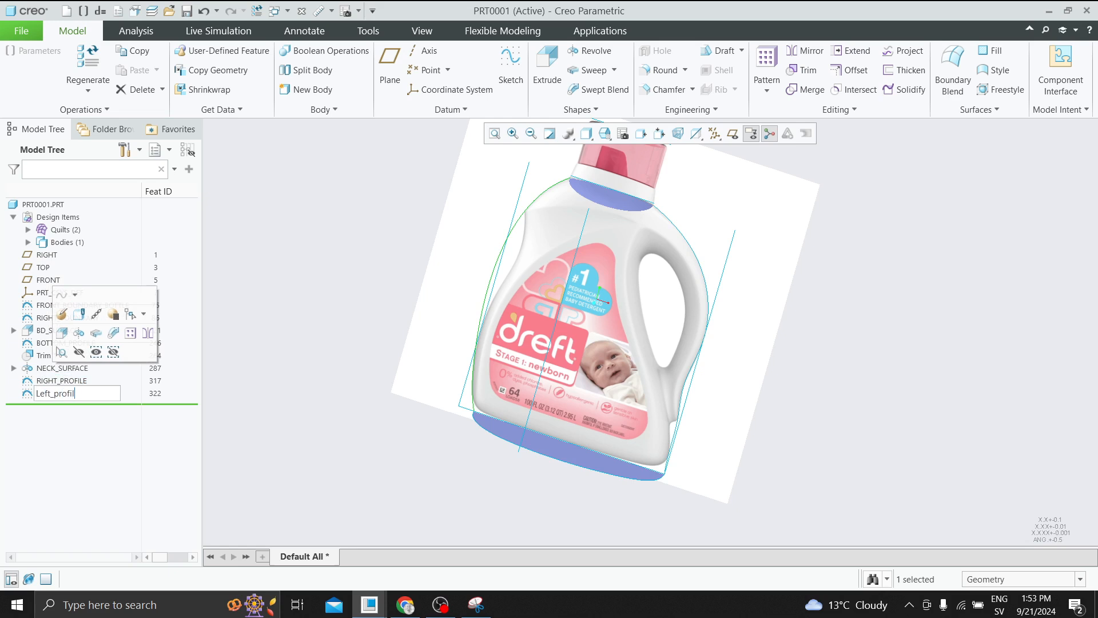
type("Left_profile")
key("Return")
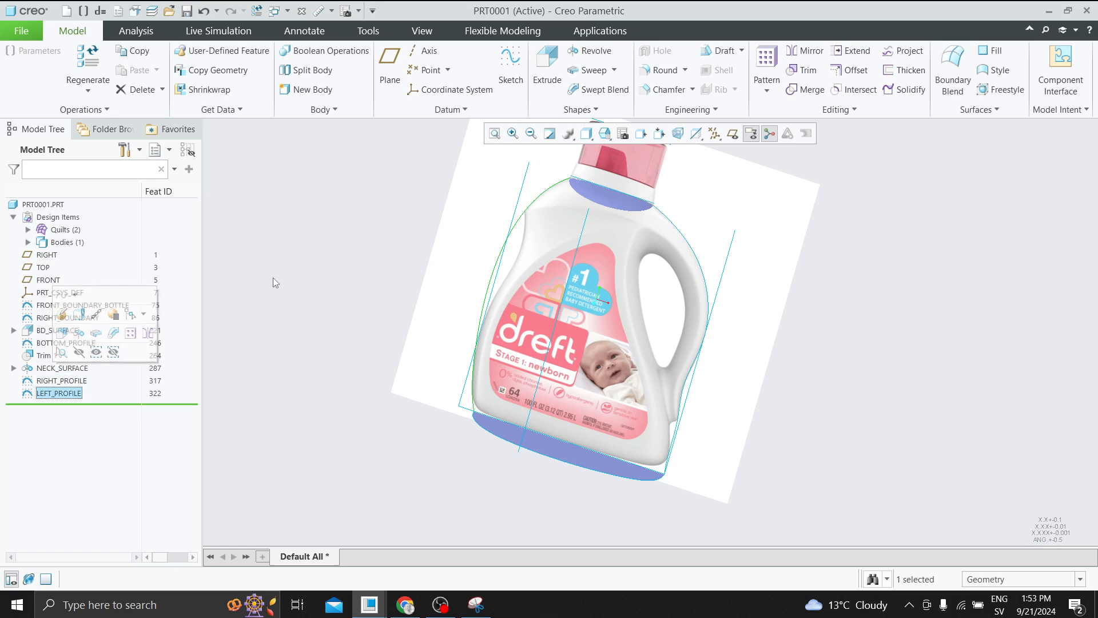
Show the datum planes in the model and set the selection filter to Quilt
scroll(307, 319, "up", 2)
middle_click_drag(307, 320, 424, 326)
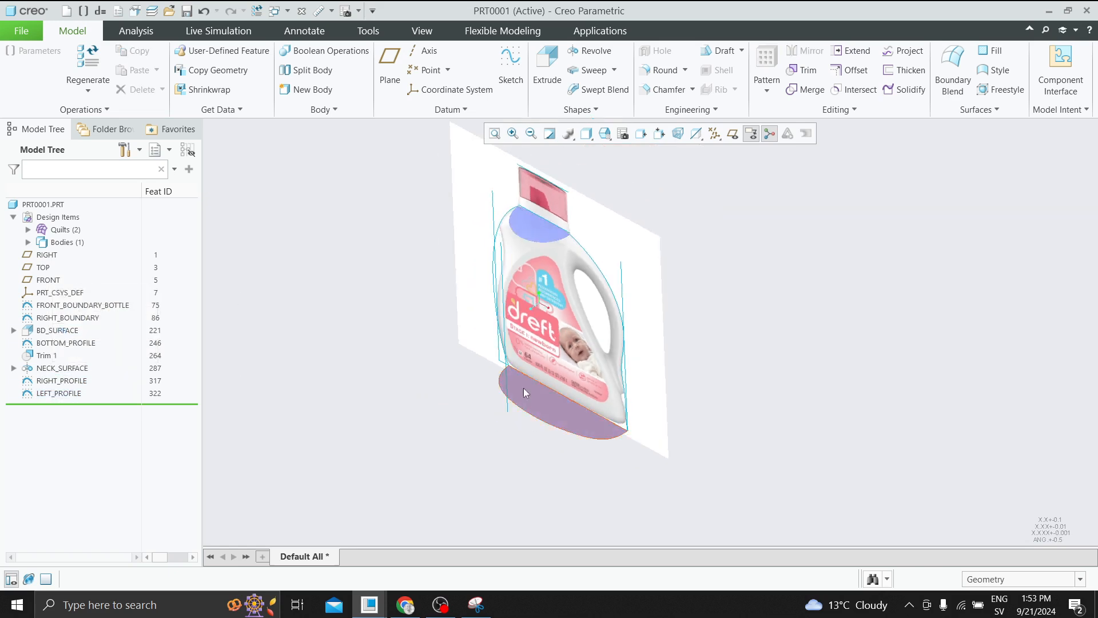
left_click(733, 133)
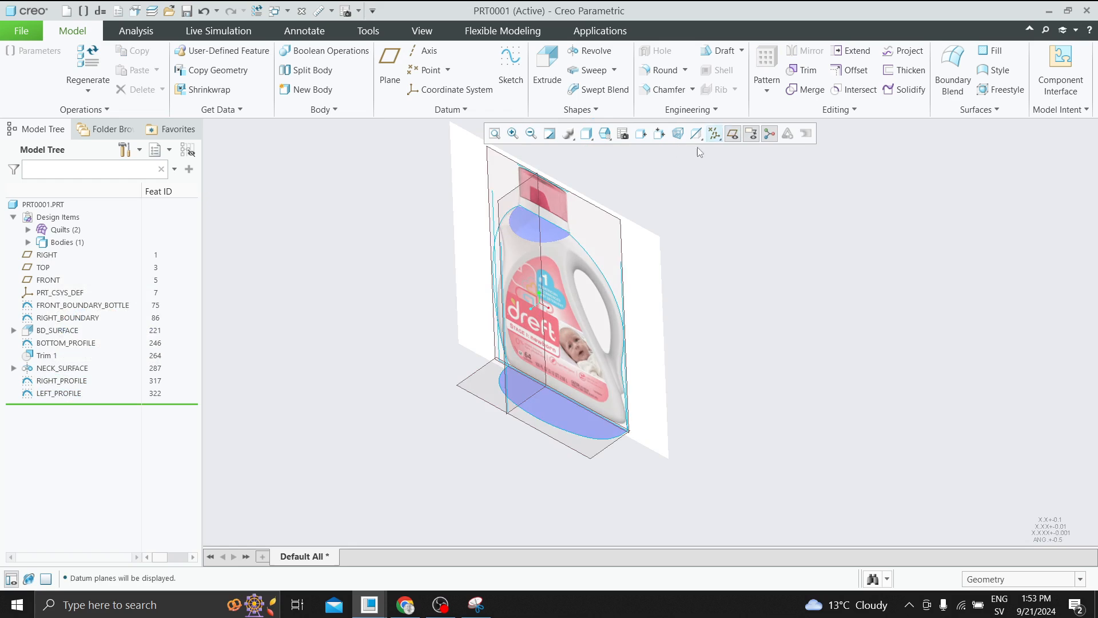
mouse_move(524, 236)
middle_mouse_down()
mouse_move(552, 239)
mouse_move(530, 239)
middle_mouse_up()
left_click(532, 241)
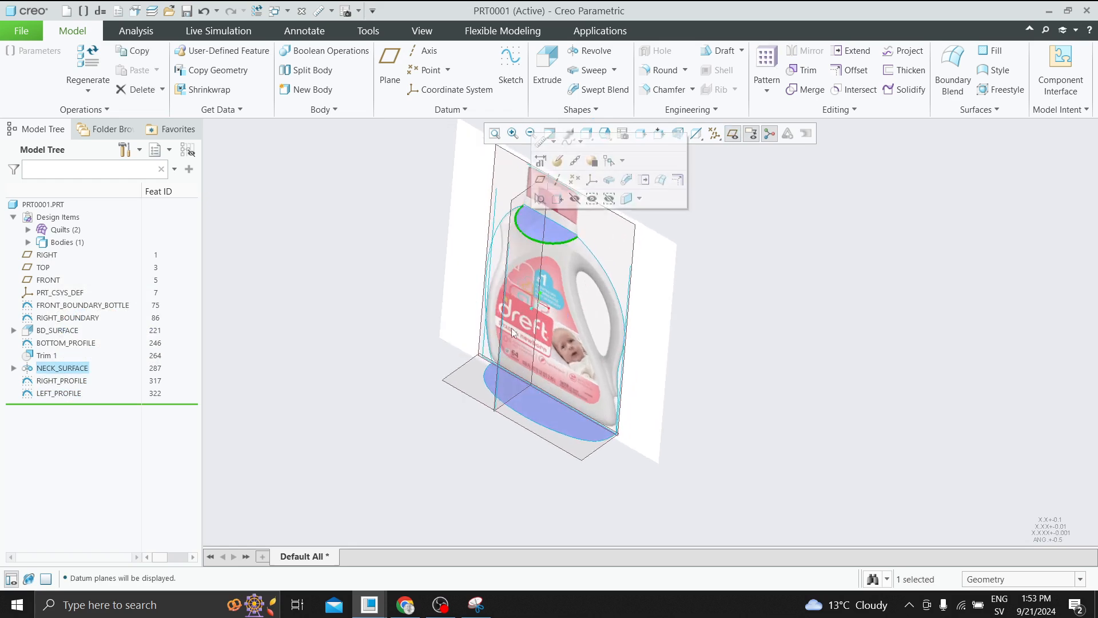
left_click(298, 296)
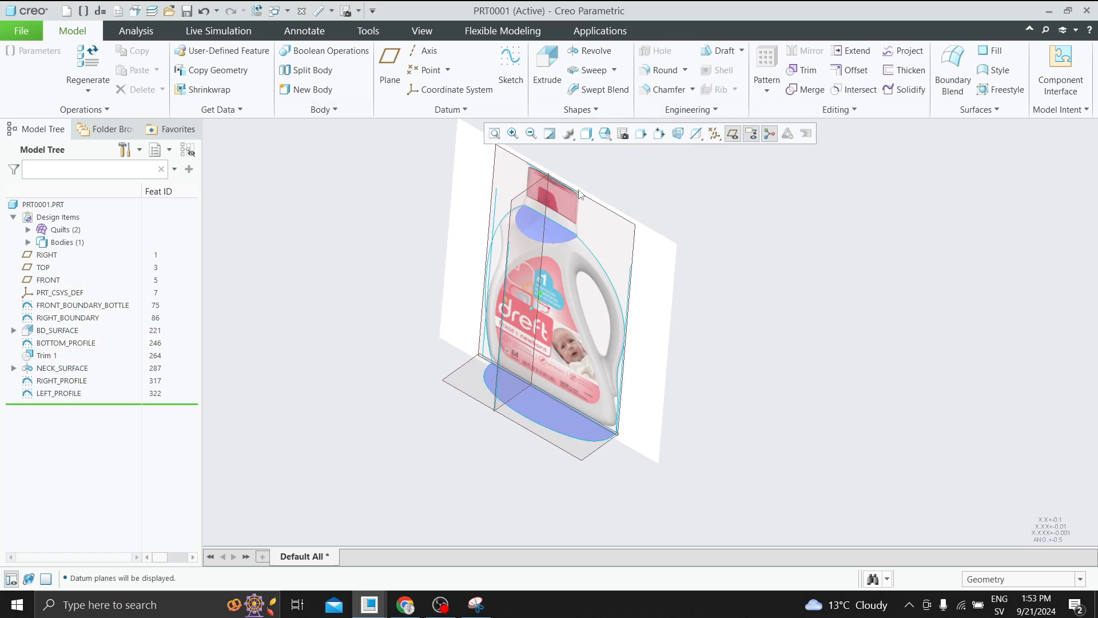
left_click(1079, 579)
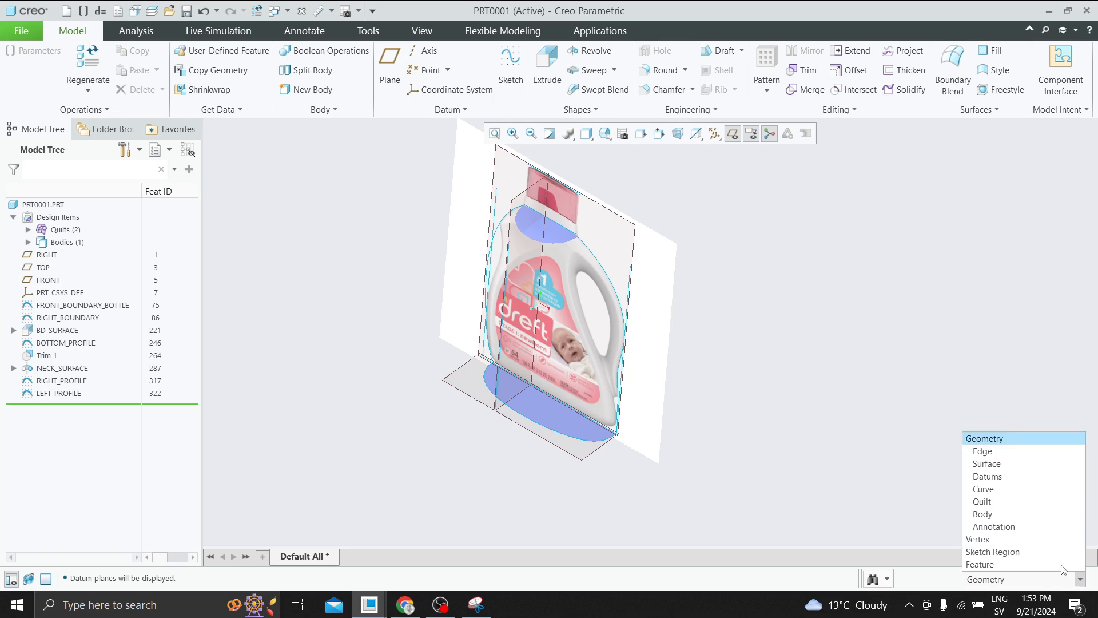
left_click(988, 507)
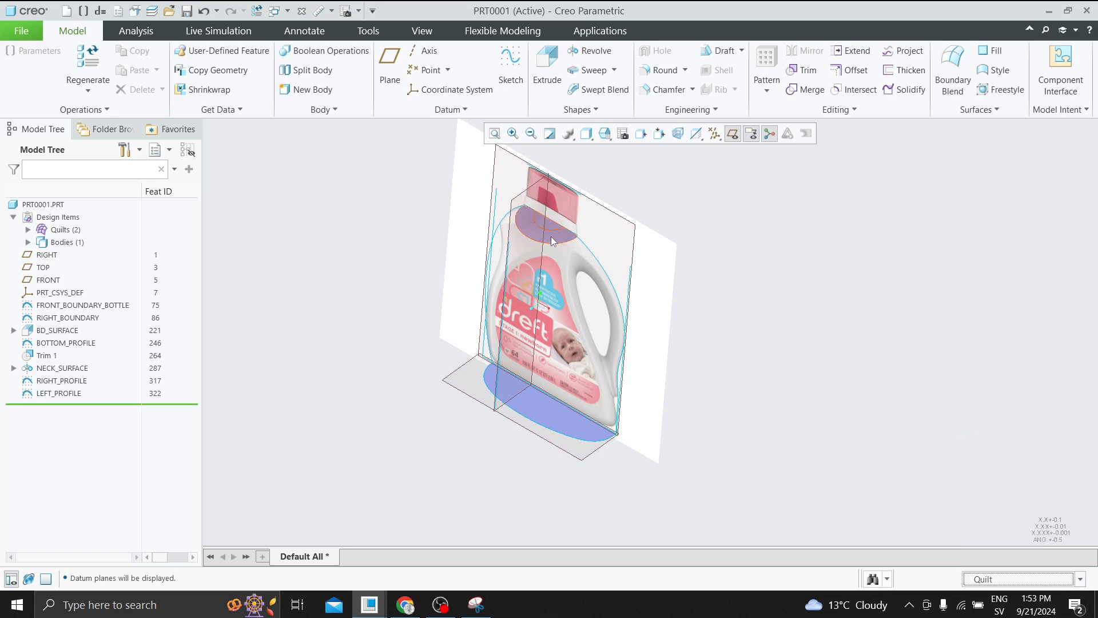
Intersect the neck surface quilt with the RIGHT datum plane to create a curve, and inspect it on the neck
left_click(551, 237)
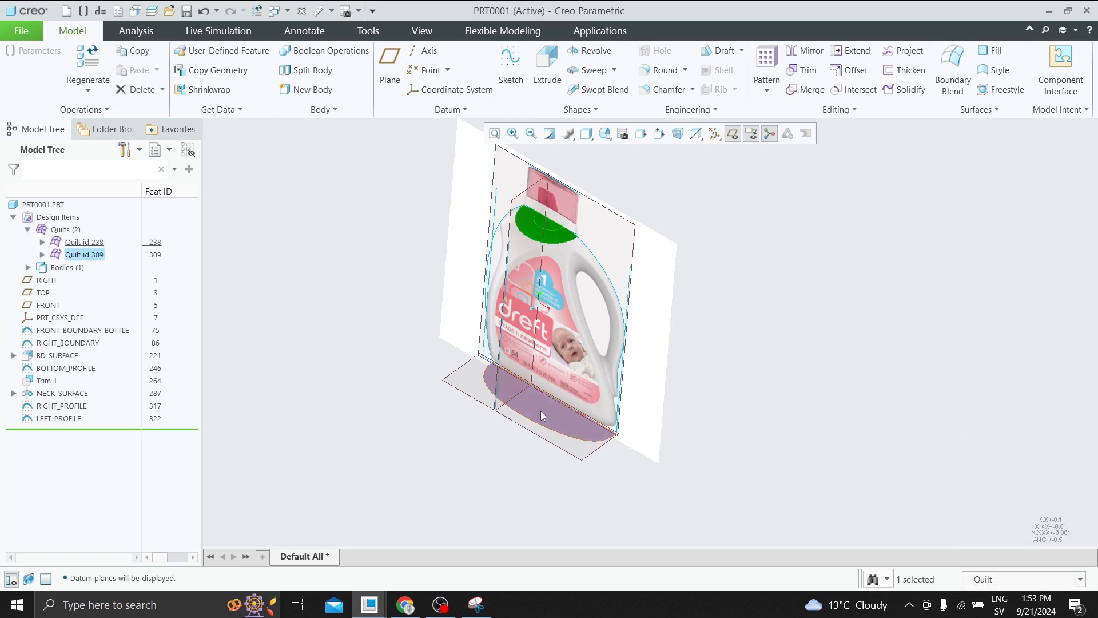
left_click(1079, 580)
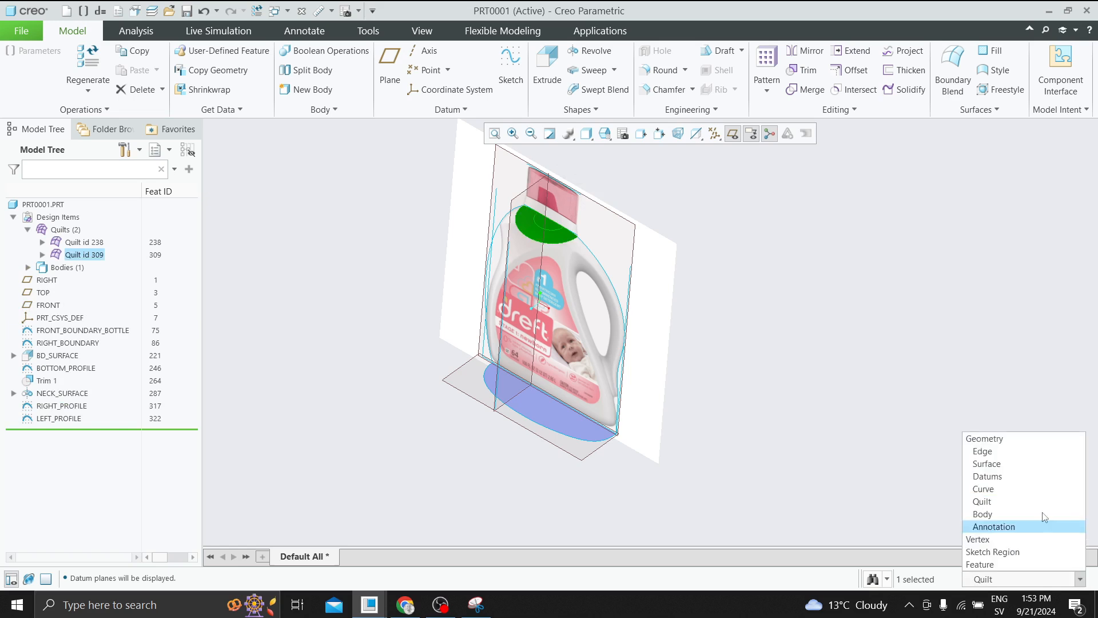
left_click(1005, 438)
left_click(525, 200, "ctrl")
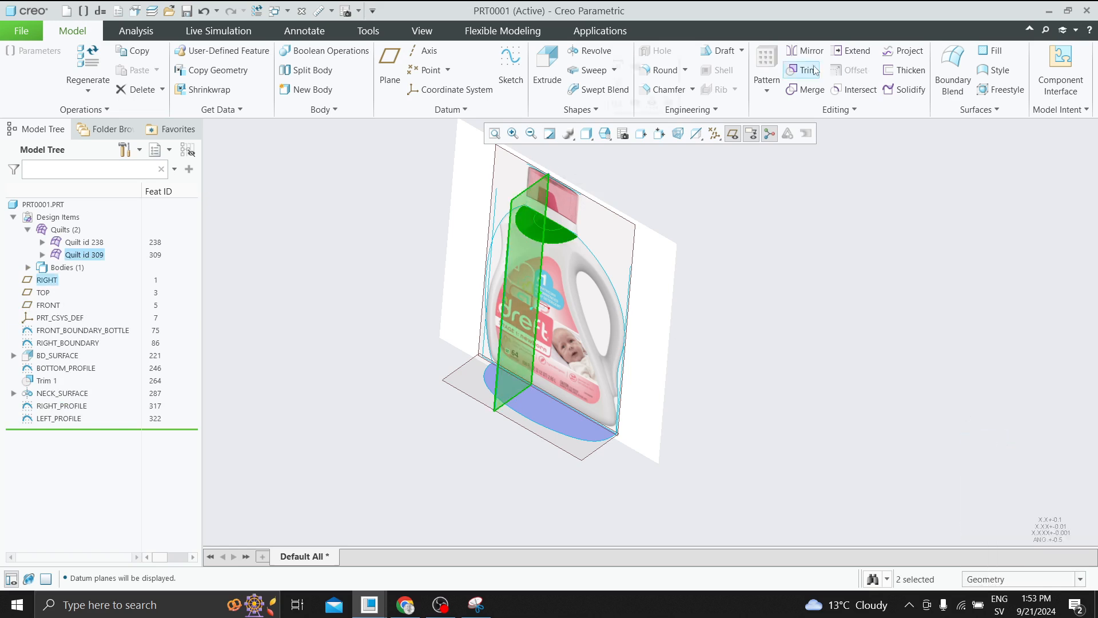
left_click(850, 93)
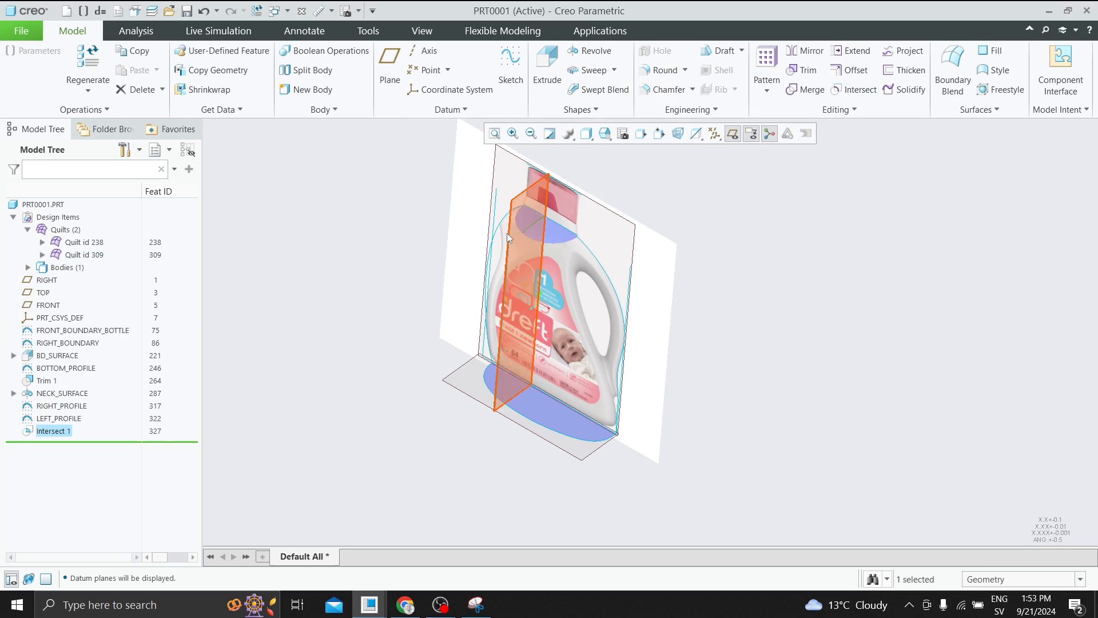
scroll(532, 226, "down", 5)
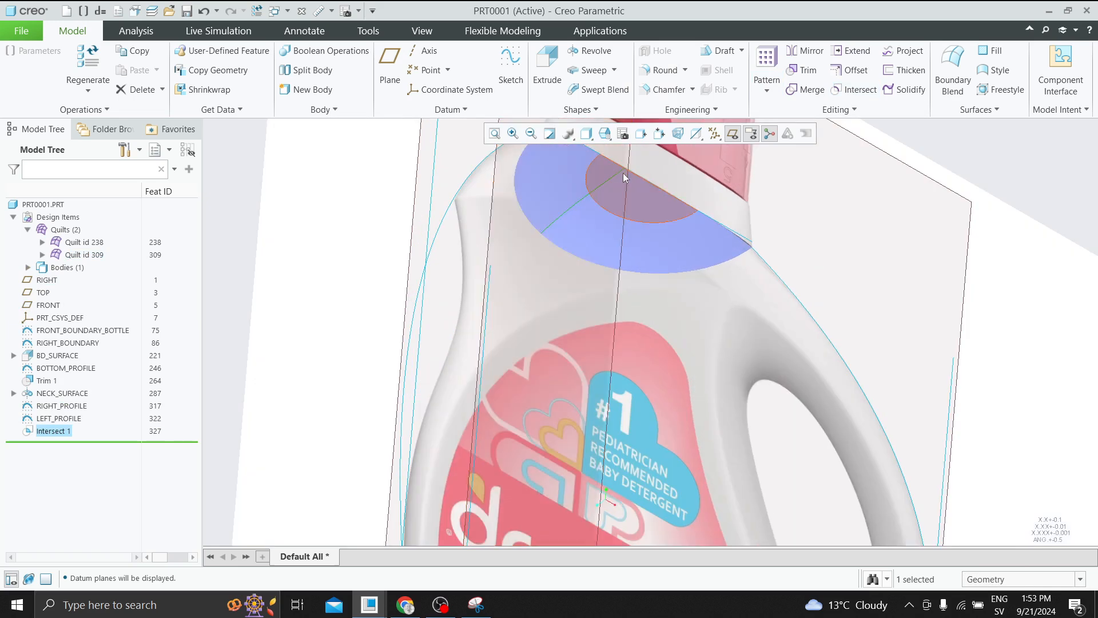
left_click(541, 226)
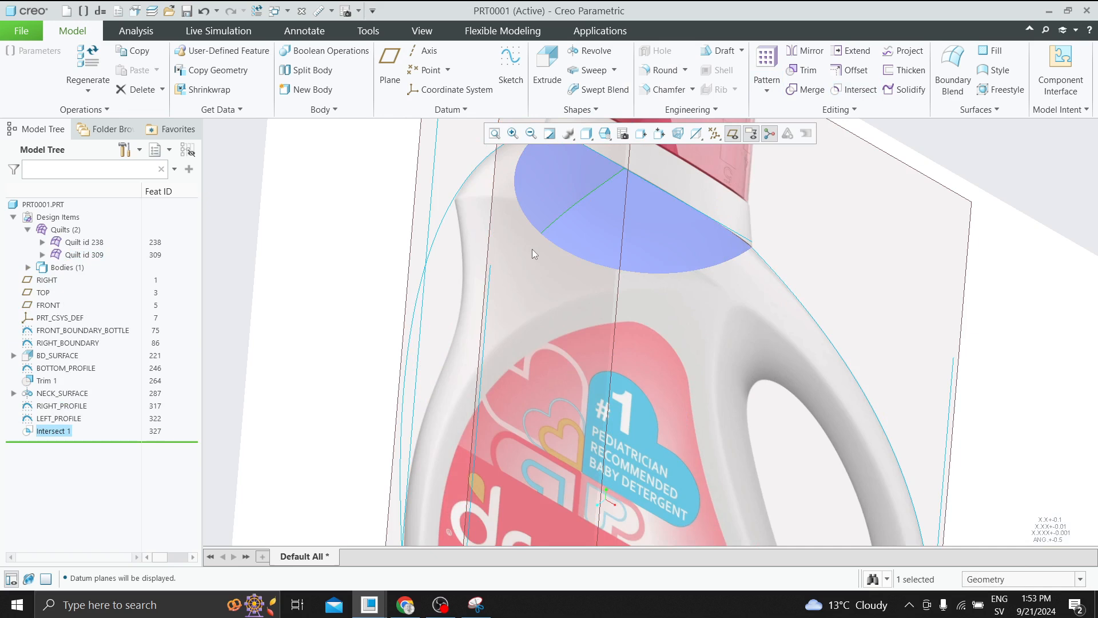
scroll(532, 240, "up", 3)
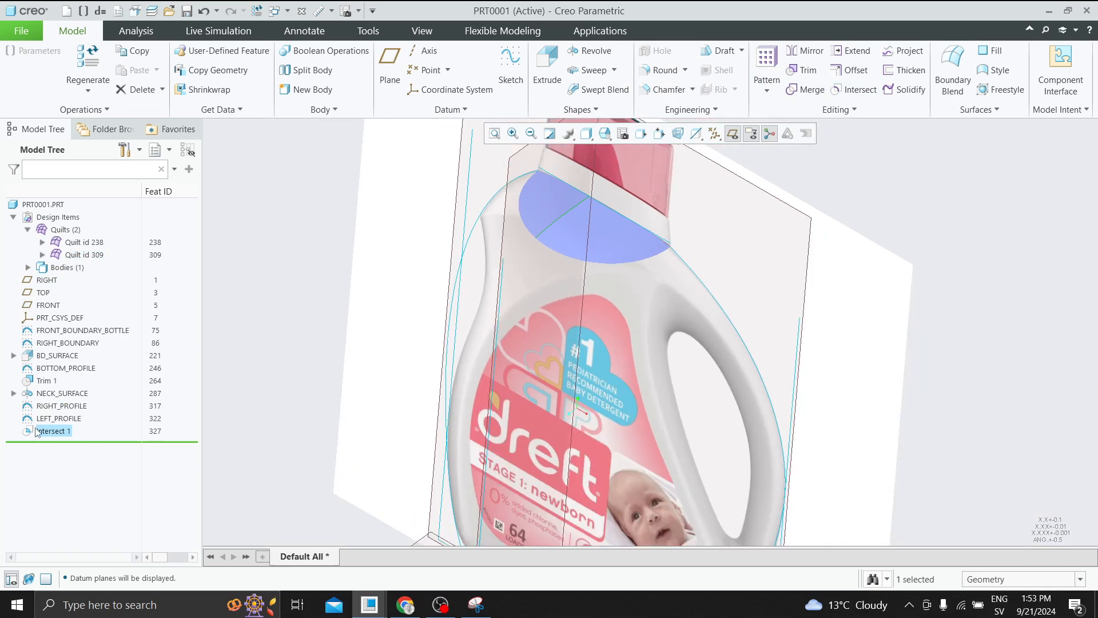
scroll(299, 297, "up", 1)
left_click(299, 297)
Intersect the bottom surface quilt with the RIGHT datum plane and check the curve with the datum planes temporarily hidden
scroll(323, 320, "up", 1)
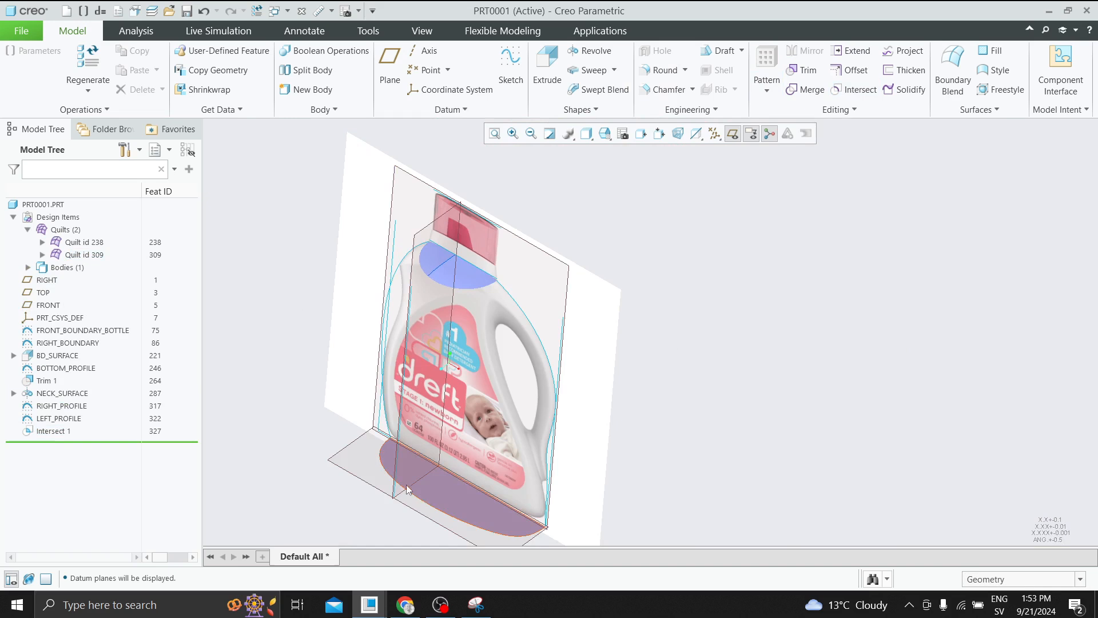
left_click(408, 488)
left_click(1081, 580)
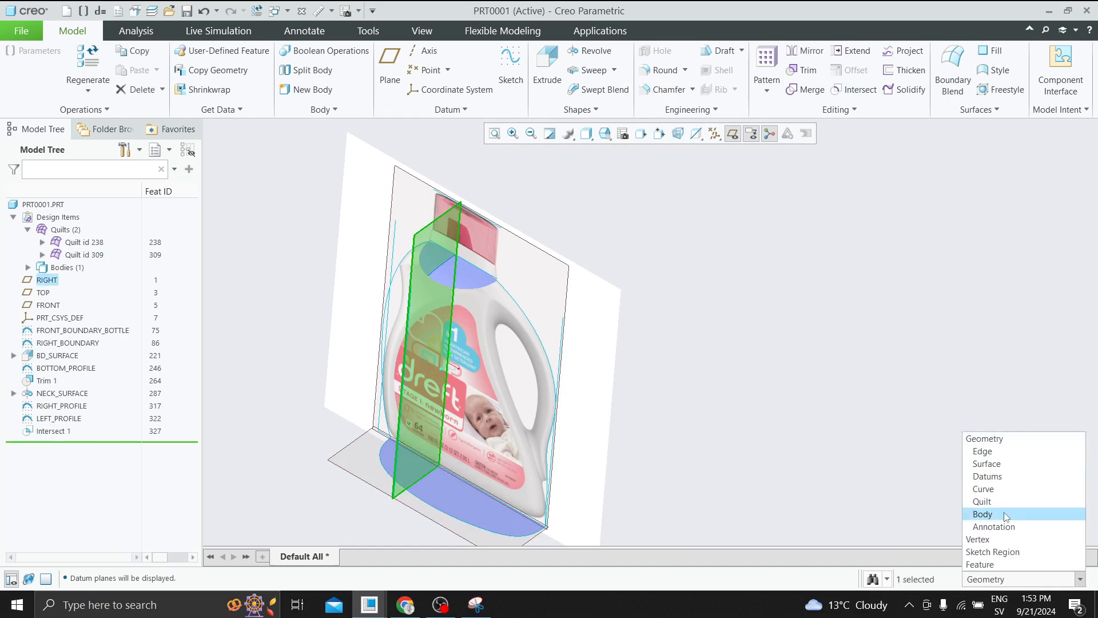
left_click(987, 500)
left_click(446, 504, "ctrl")
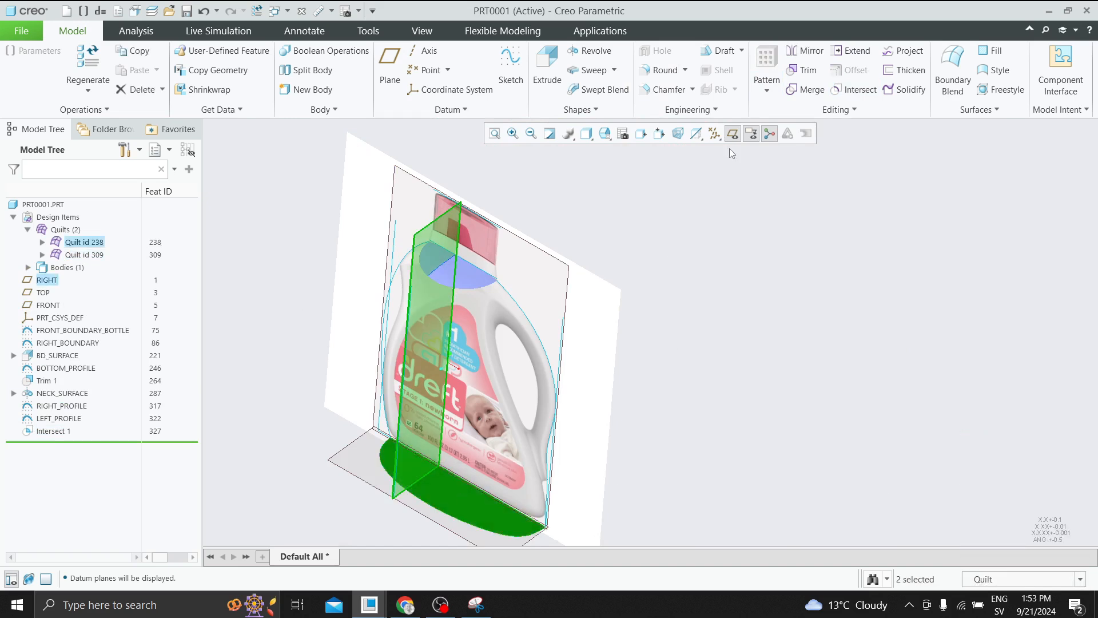
left_click(856, 89)
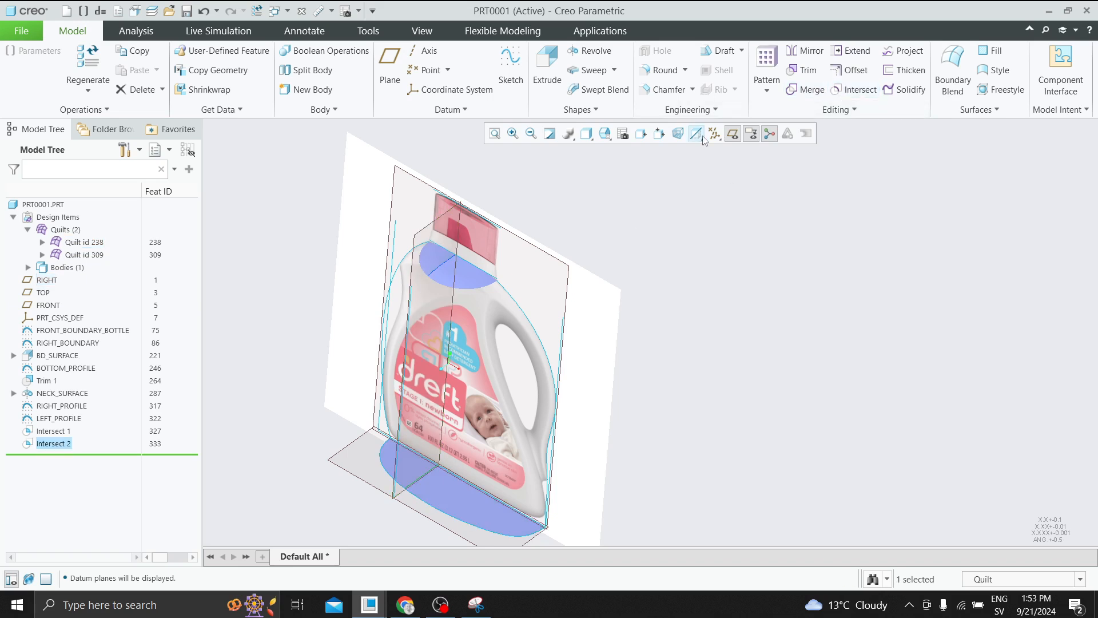
left_click(733, 133)
left_click(418, 508)
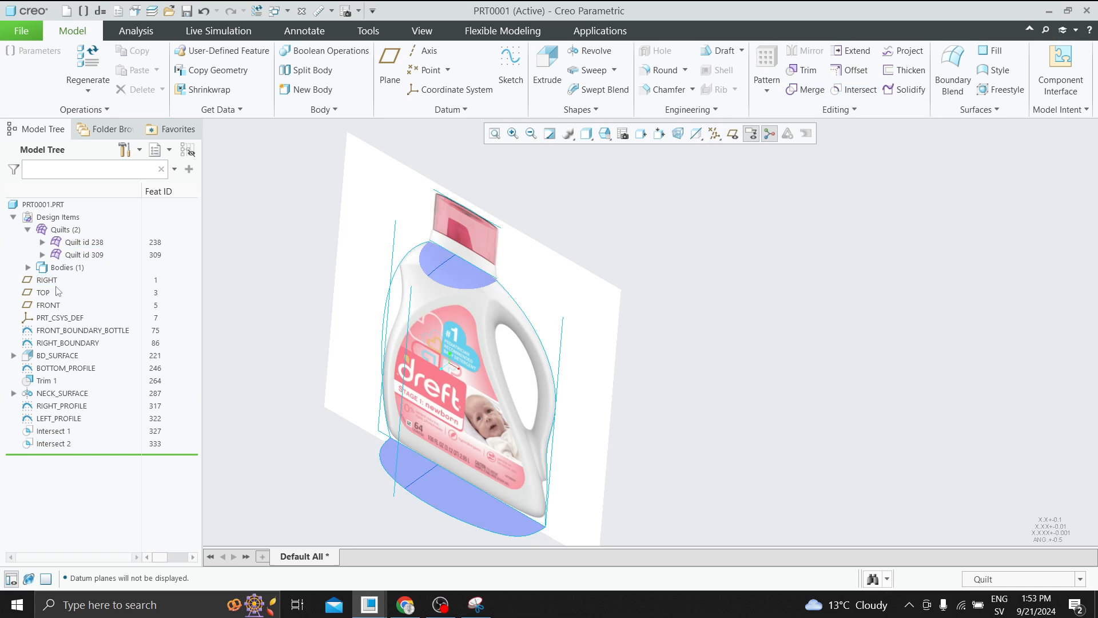
left_click(733, 133)
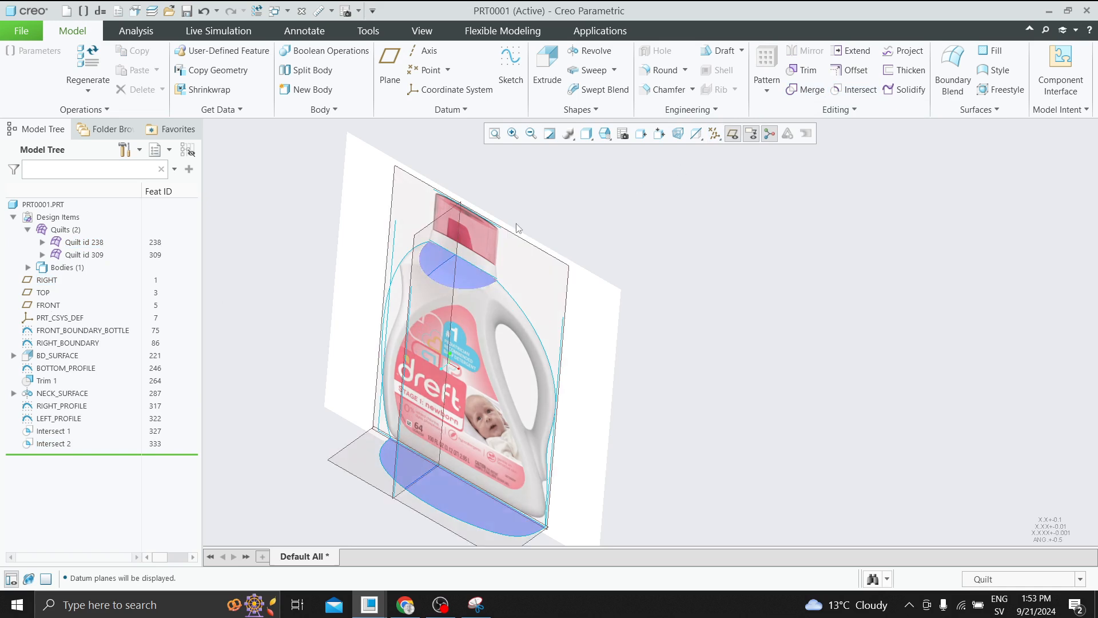
Set the selection filter to Geometry and start a new sketch on the RIGHT datum plane
left_click(1080, 579)
left_click(1004, 439)
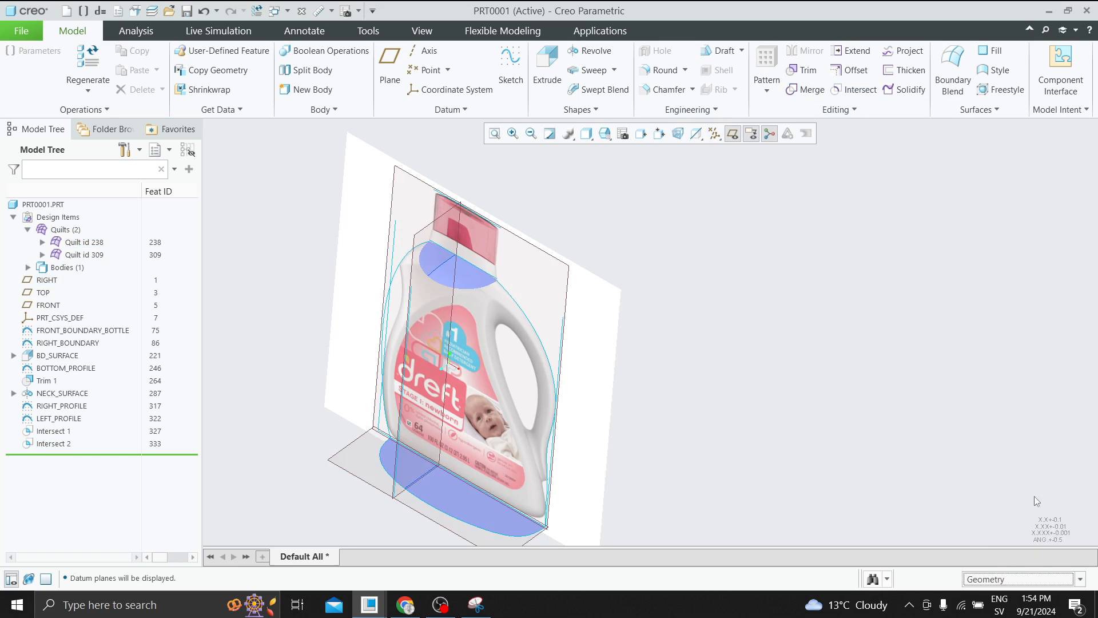
left_click(1080, 579)
left_click(996, 439)
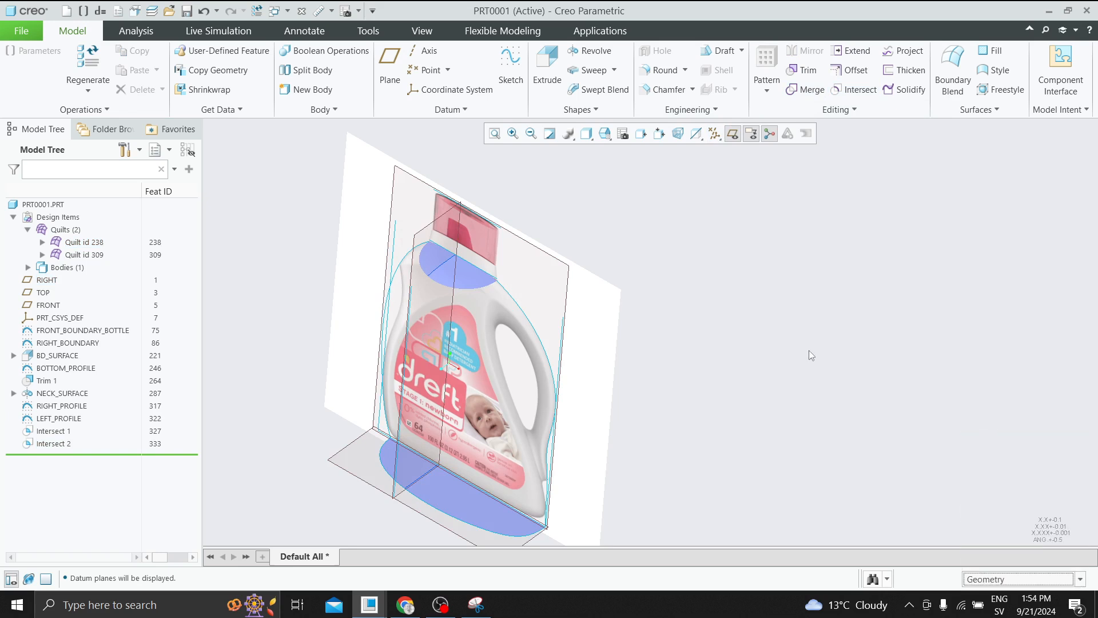
left_click(430, 227)
left_click(439, 167)
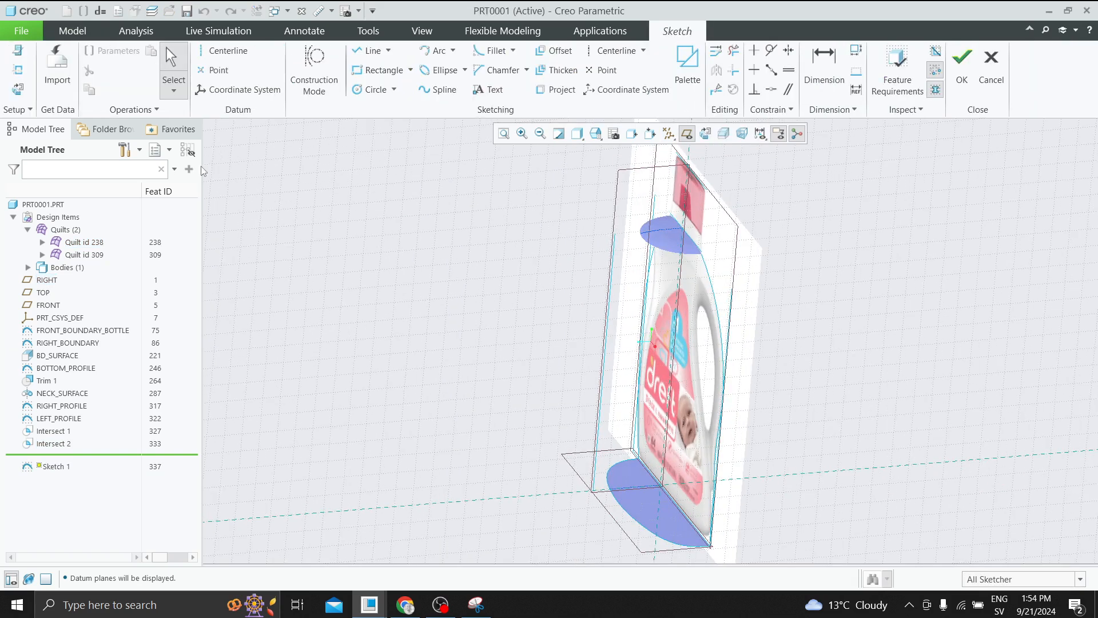
Add the outer endpoints of the neck and bottom intersection curves as sketch references
left_click(18, 71)
scroll(640, 232, "down", 5)
left_click(681, 228)
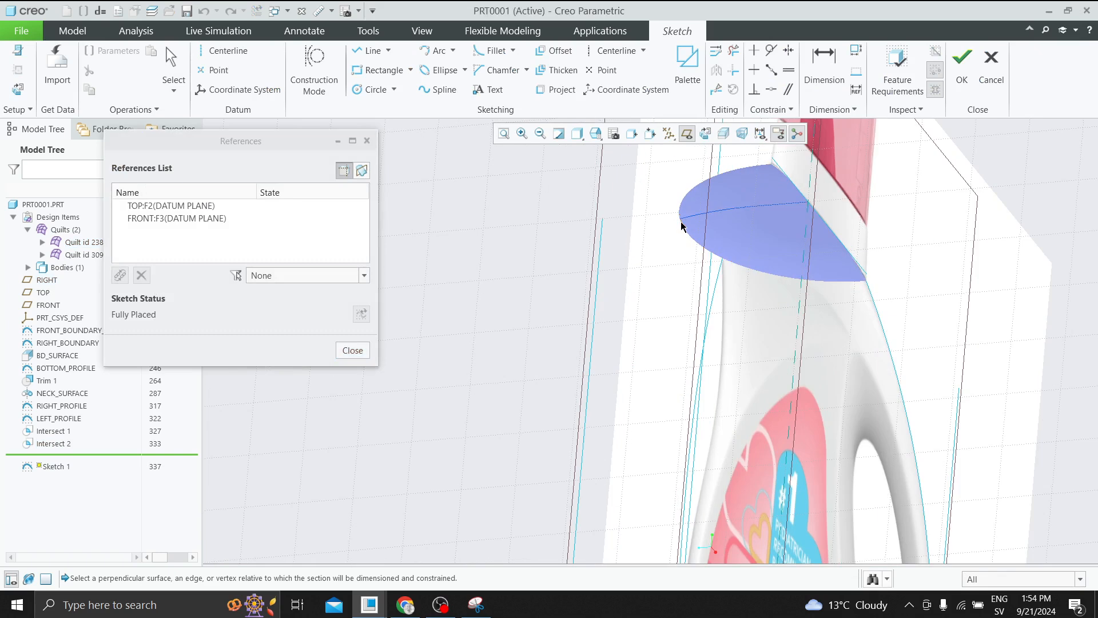
scroll(613, 252, "up", 5)
scroll(559, 403, "down", 5)
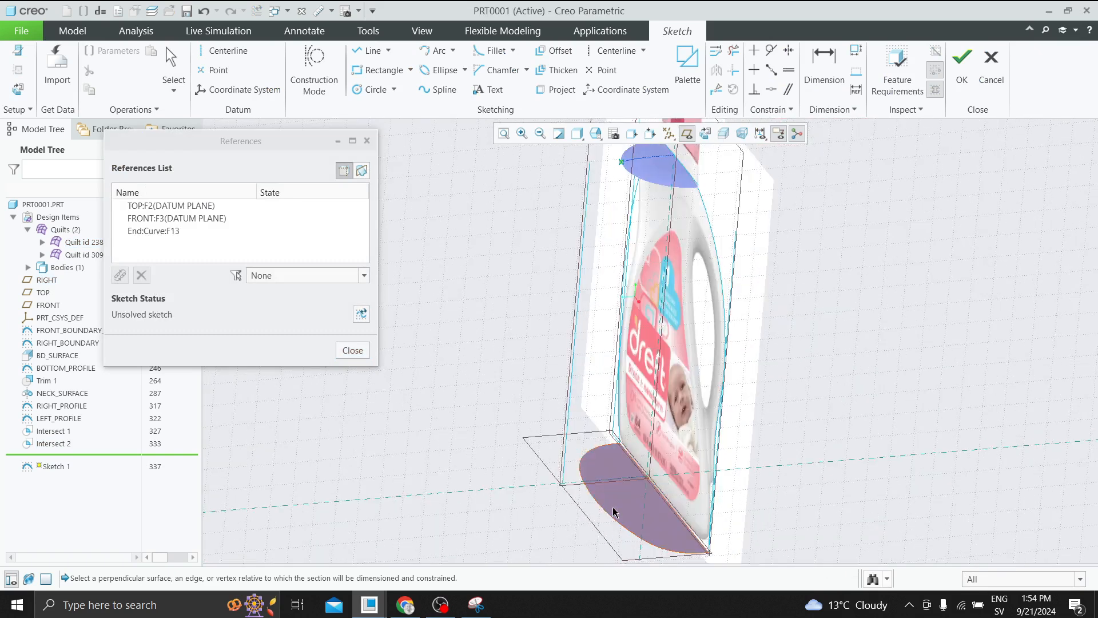
left_click(550, 439)
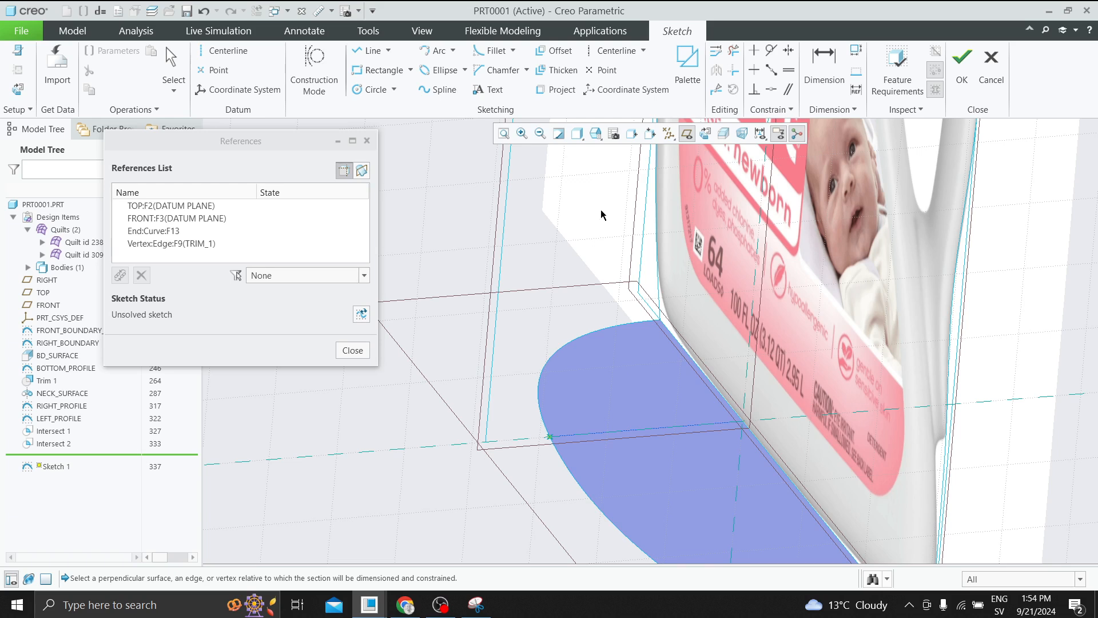
Sketch a three-point spline from the neck reference point through the outer boundary line to the bottom reference point
left_click(705, 133)
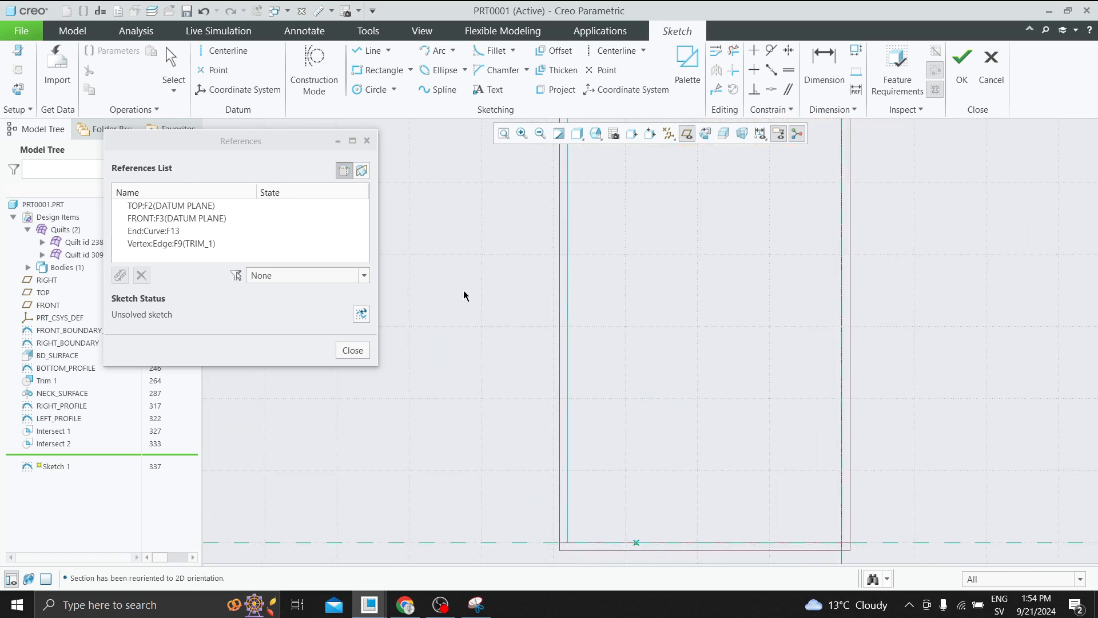
scroll(565, 189, "down", 3)
scroll(593, 296, "up", 3)
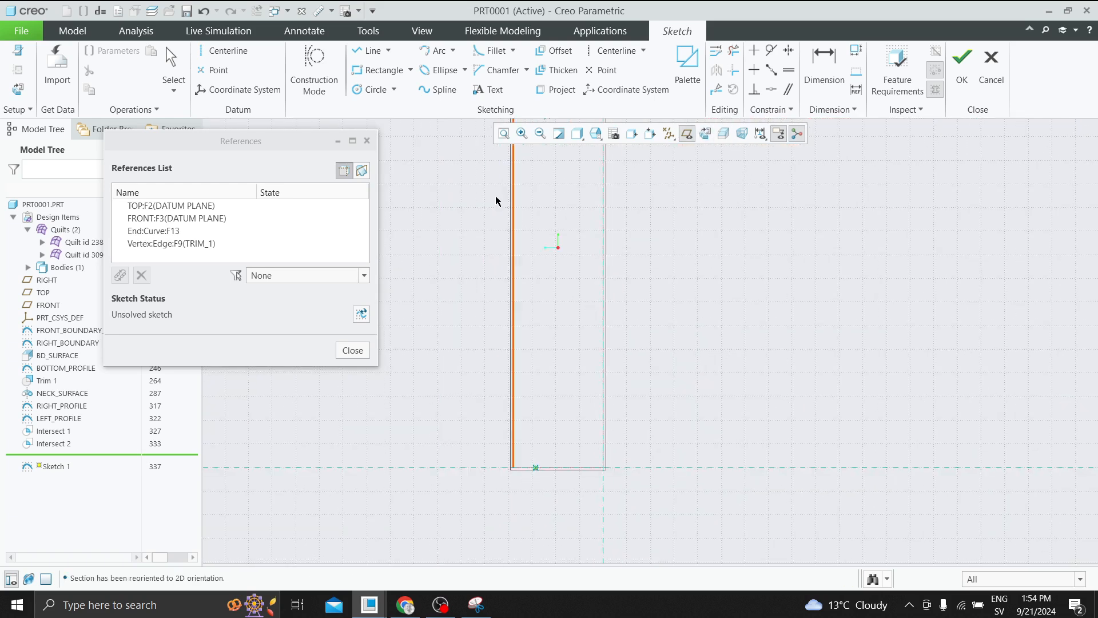
left_click(447, 94)
scroll(539, 261, "up", 1)
scroll(541, 263, "up", 1)
left_click(545, 167)
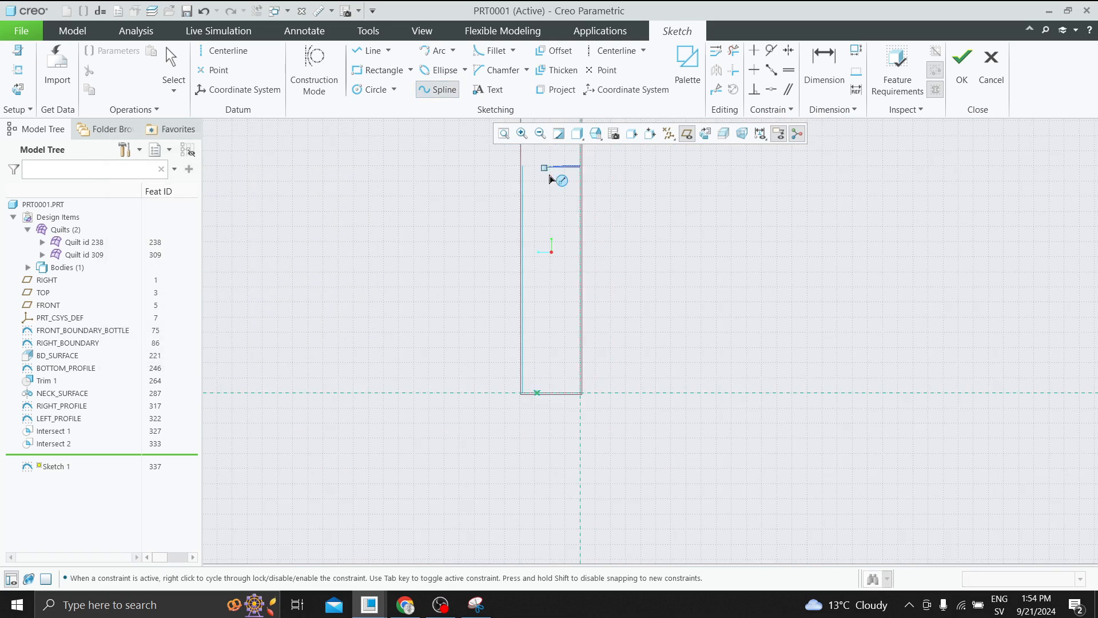
left_click(522, 299)
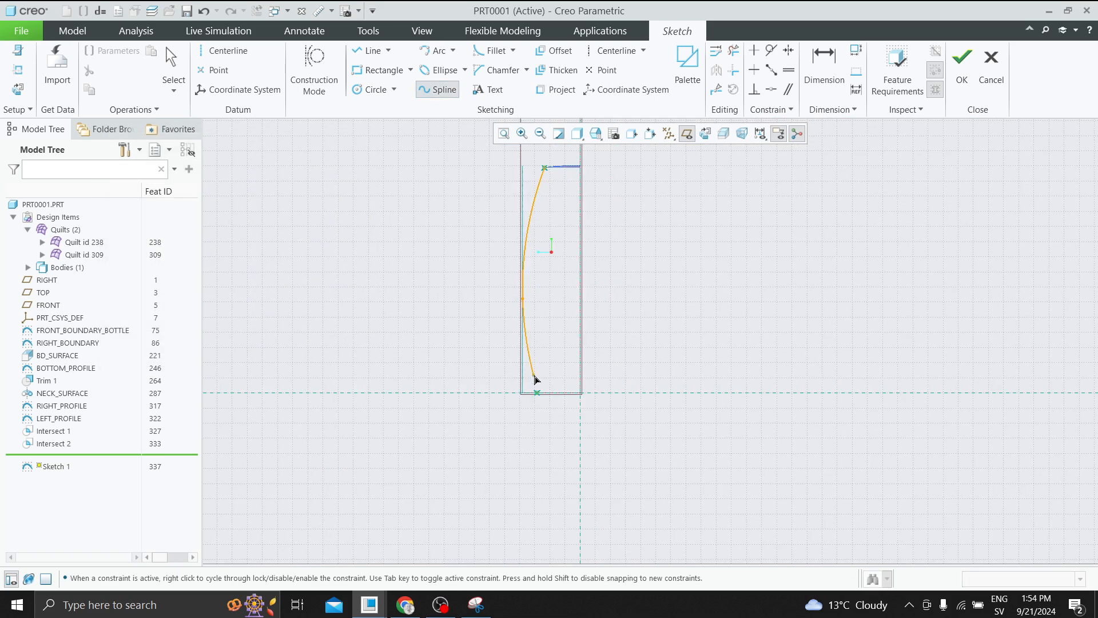
left_click(538, 393)
middle_click(542, 399)
Set the height of the spline's middle point above the bottom reference to 70 and accept the sketch
scroll(527, 330, "down", 3)
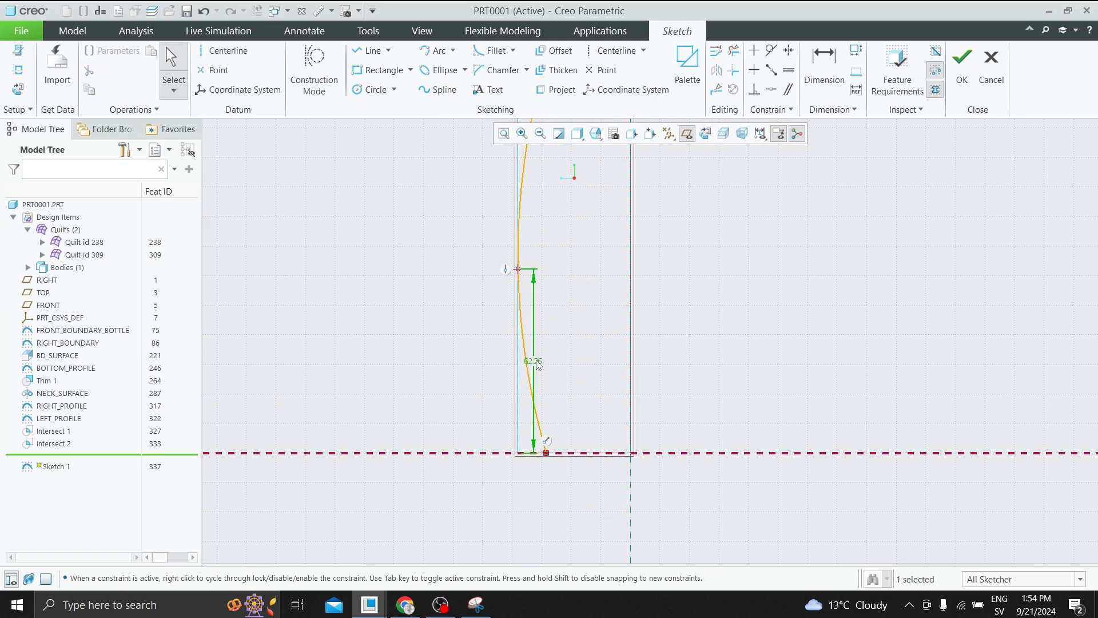
double_click(536, 362)
type("70")
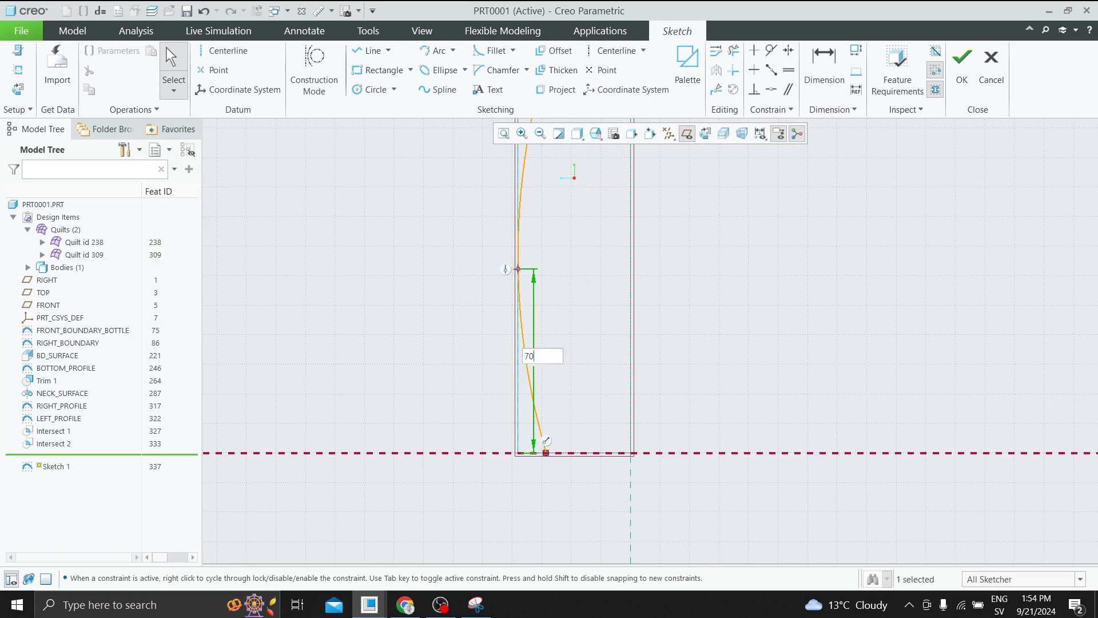
key("Return")
left_click(963, 59)
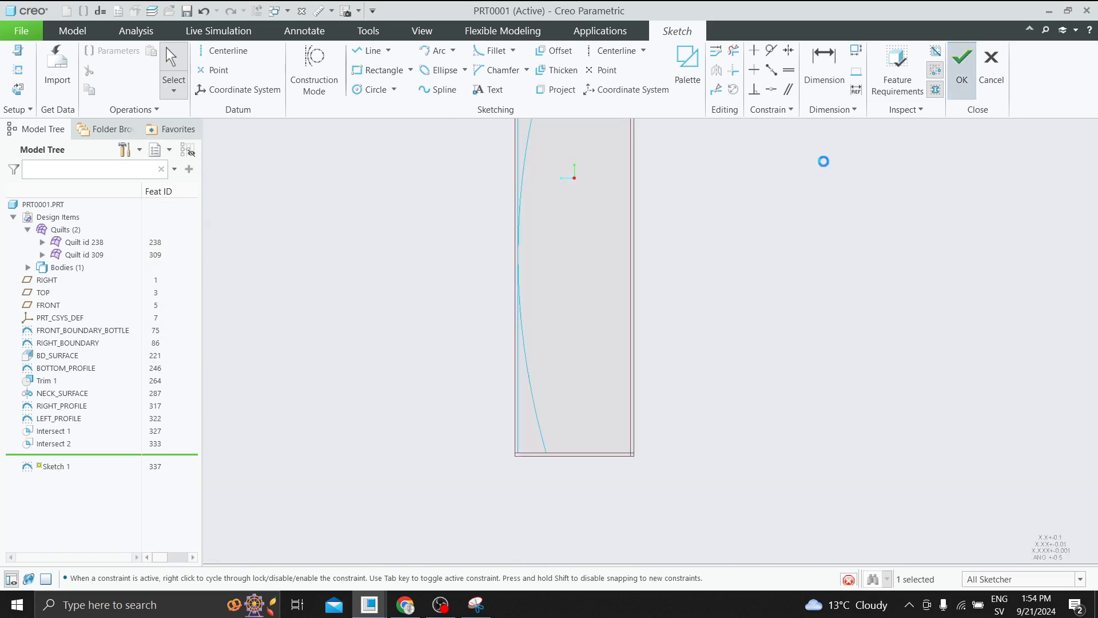
Examine the new centre profile together with the right and left profile curves against the neck and bottom surfaces
mouse_move(709, 325)
middle_mouse_down()
mouse_move(750, 327)
mouse_move(771, 347)
middle_mouse_up()
left_click(835, 299)
scroll(801, 333, "up", 3)
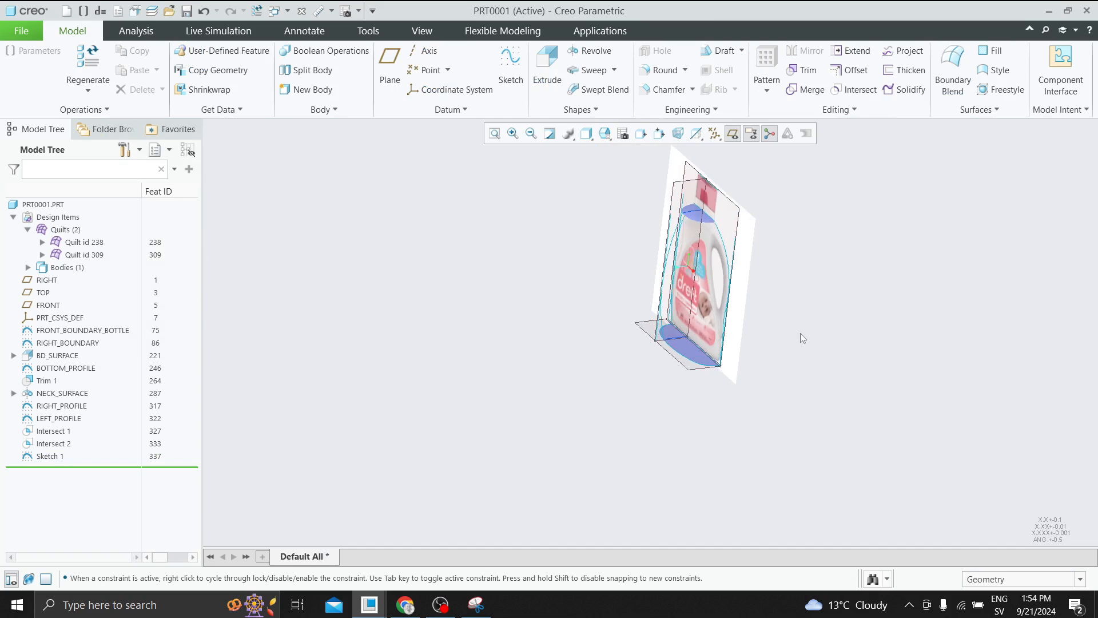
scroll(753, 264, "down", 5)
mouse_move(755, 269)
middle_mouse_down()
mouse_move(750, 307)
mouse_move(767, 326)
mouse_move(745, 302)
mouse_move(820, 317)
middle_mouse_up()
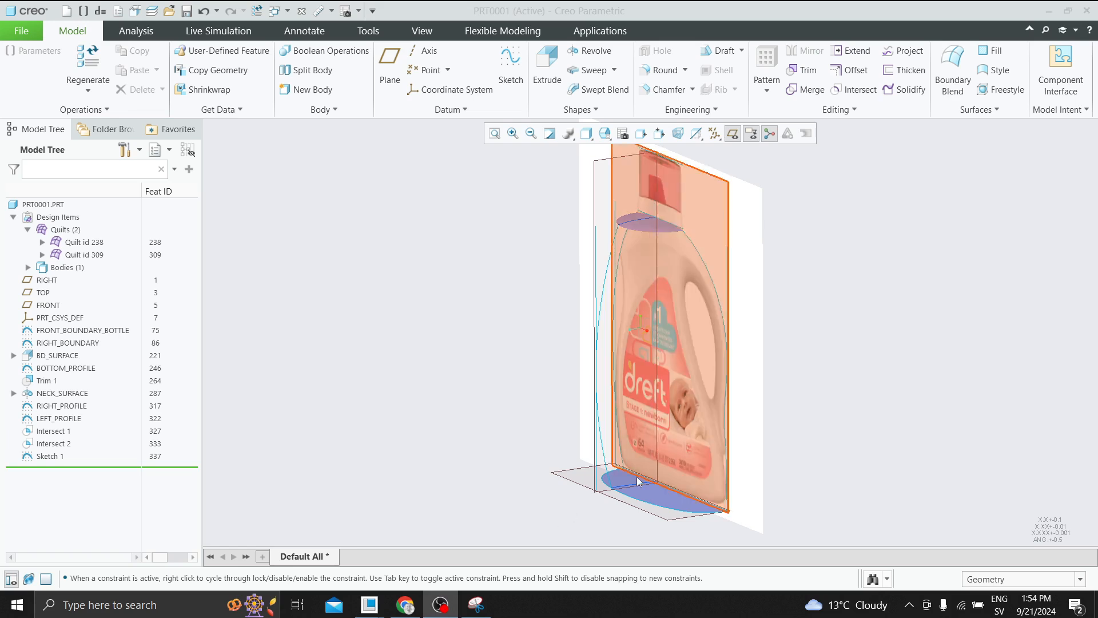
left_click(727, 275)
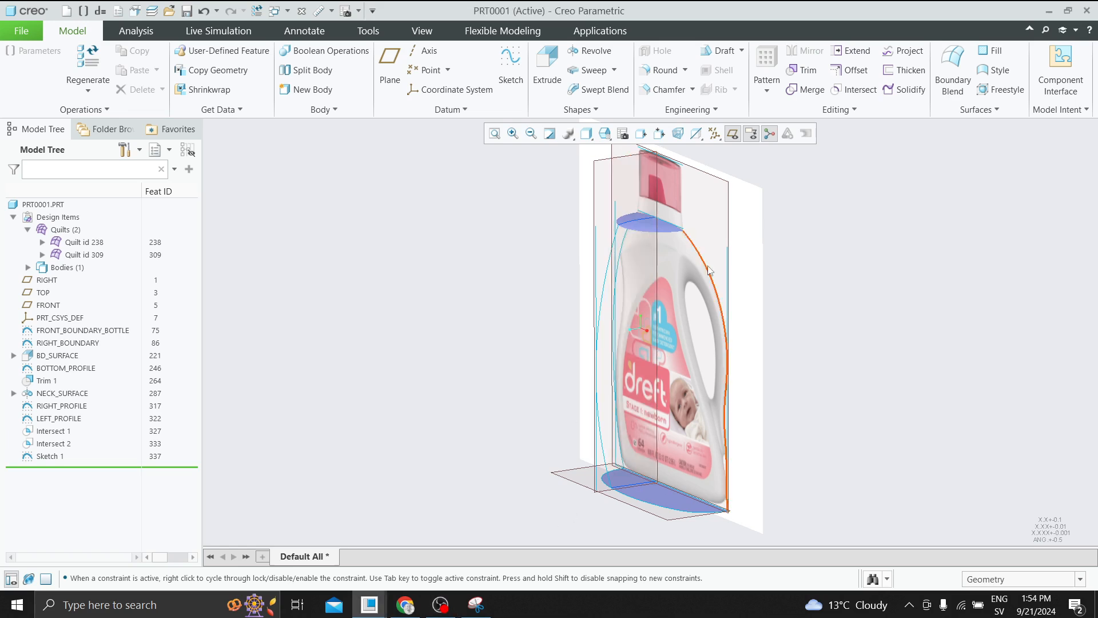
middle_click_drag(727, 276, 949, 343)
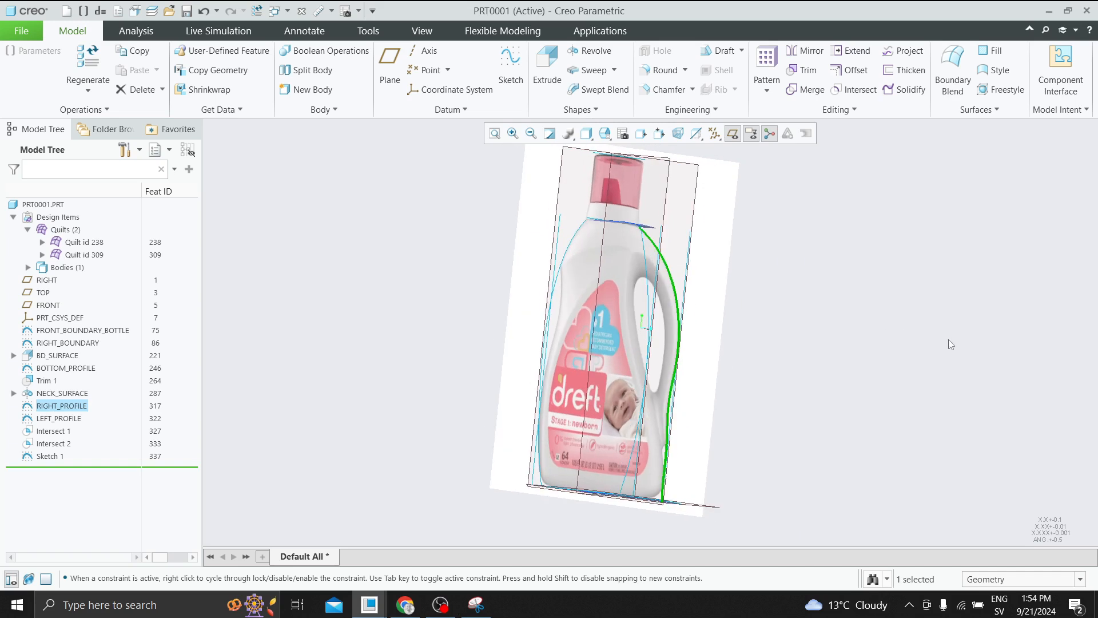
left_click(575, 247, "ctrl")
left_click(644, 263, "ctrl")
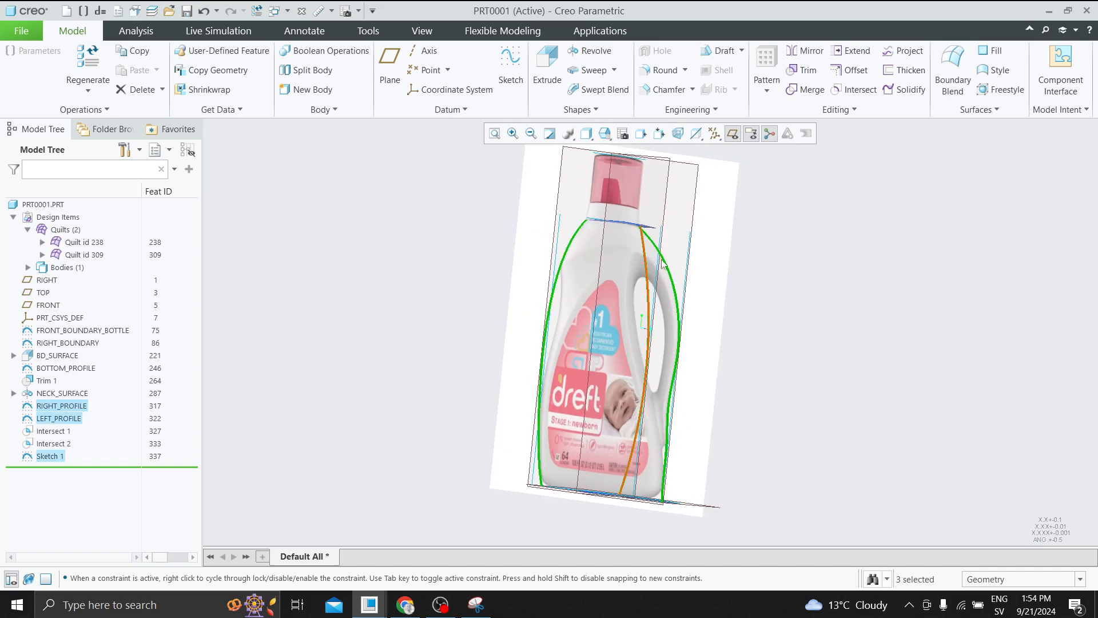
mouse_move(646, 264)
middle_mouse_down()
mouse_move(784, 368)
mouse_move(761, 379)
middle_mouse_up()
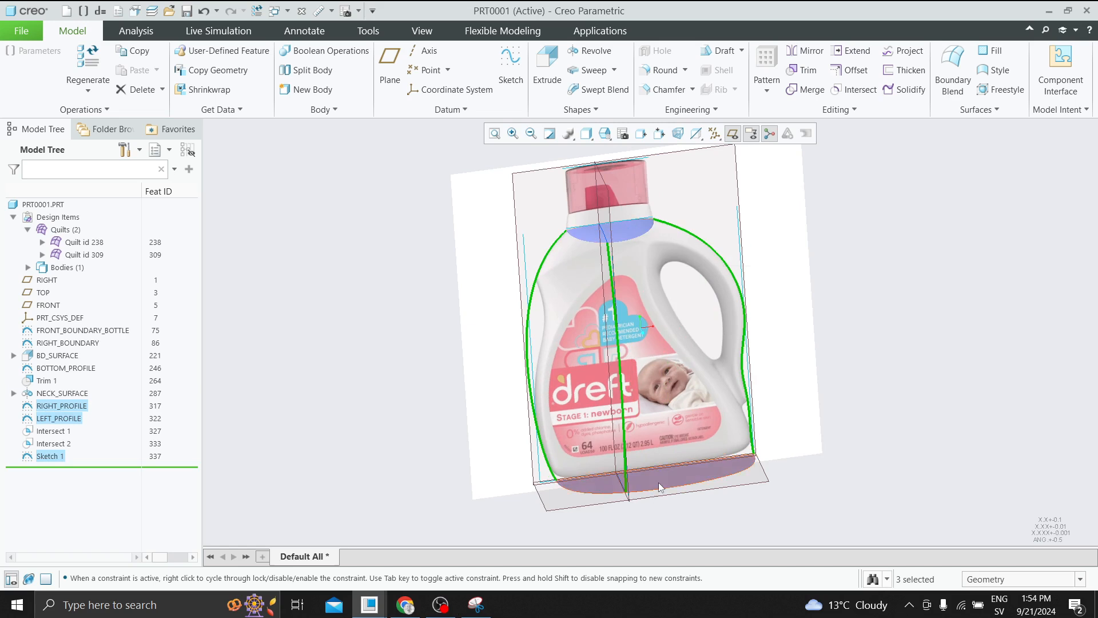
left_click(857, 337)
Compare the left profile curve with the bottle outline on the reference image in the FRONT view
left_click(604, 134)
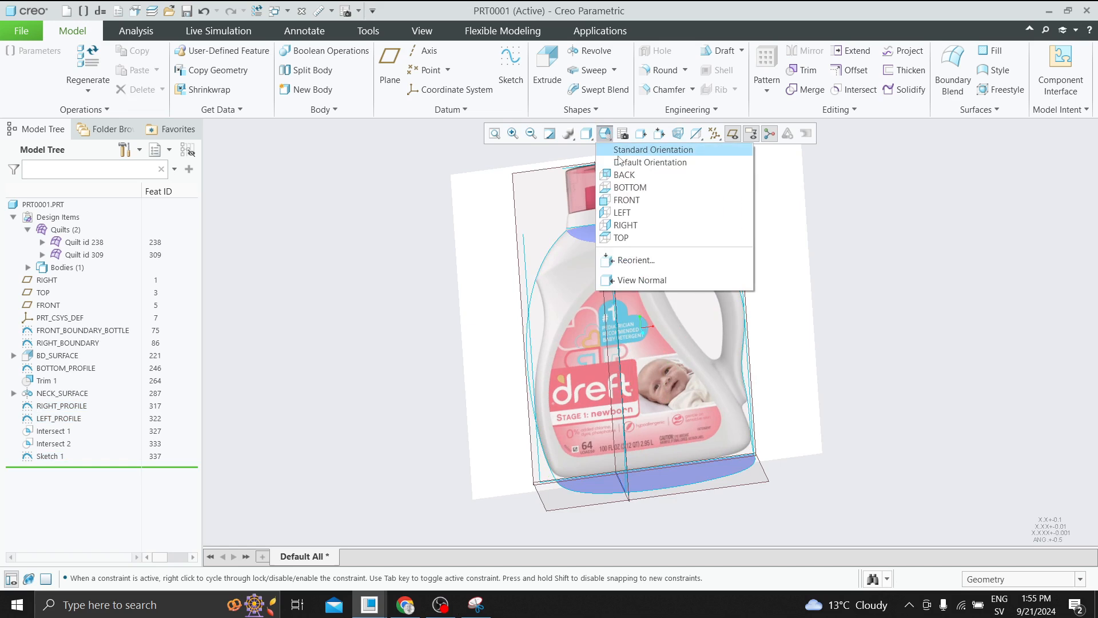
left_click(633, 200)
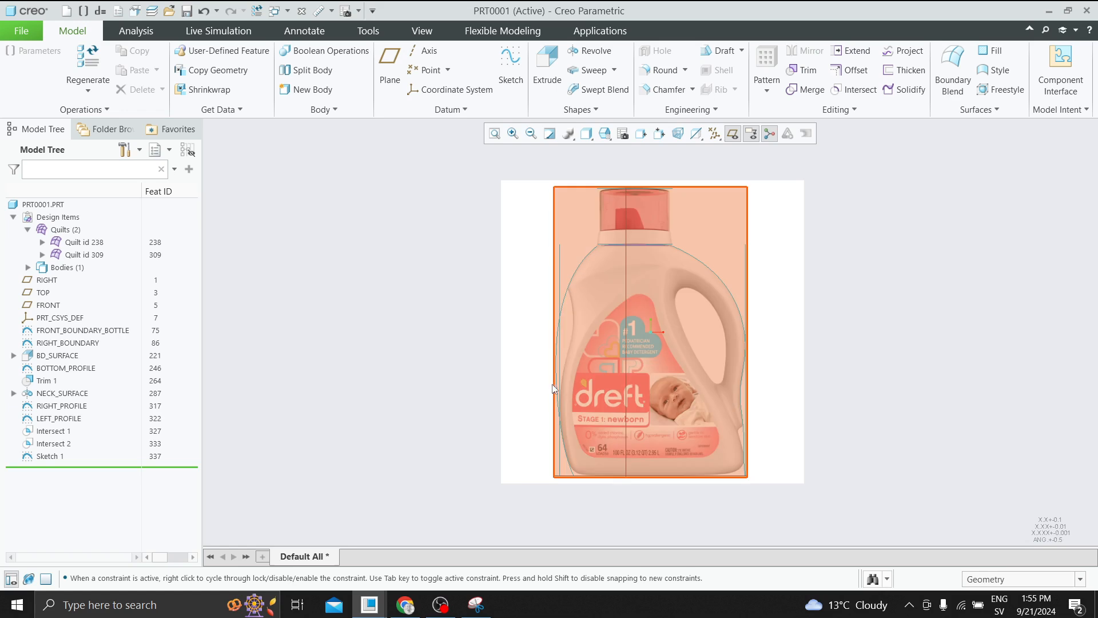
scroll(558, 395, "up", 3)
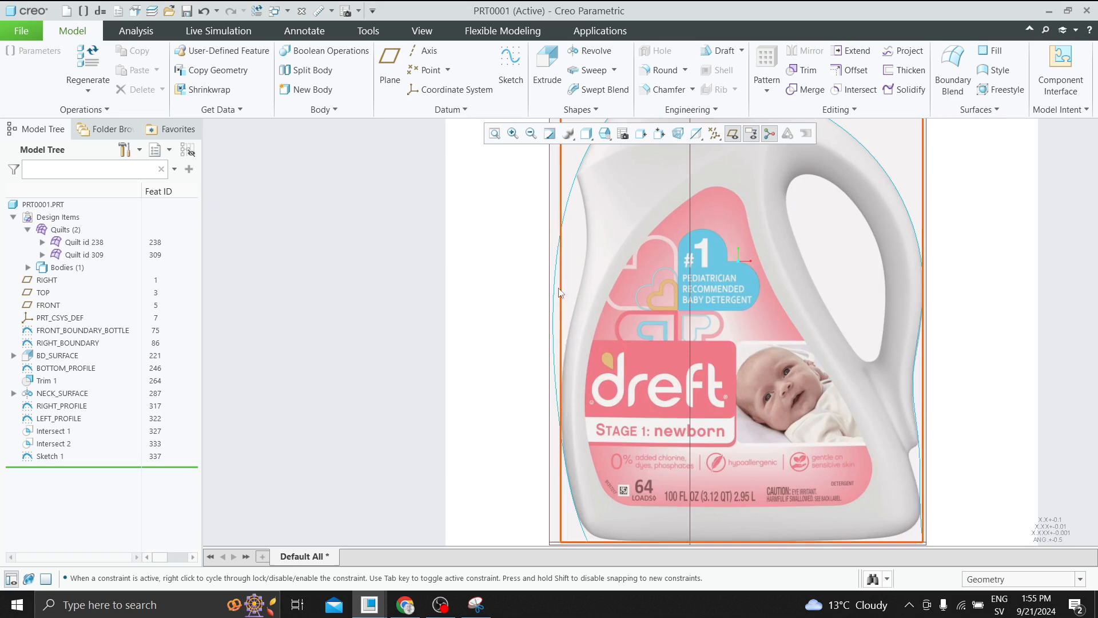
scroll(556, 264, "down", 1)
scroll(579, 207, "up", 2)
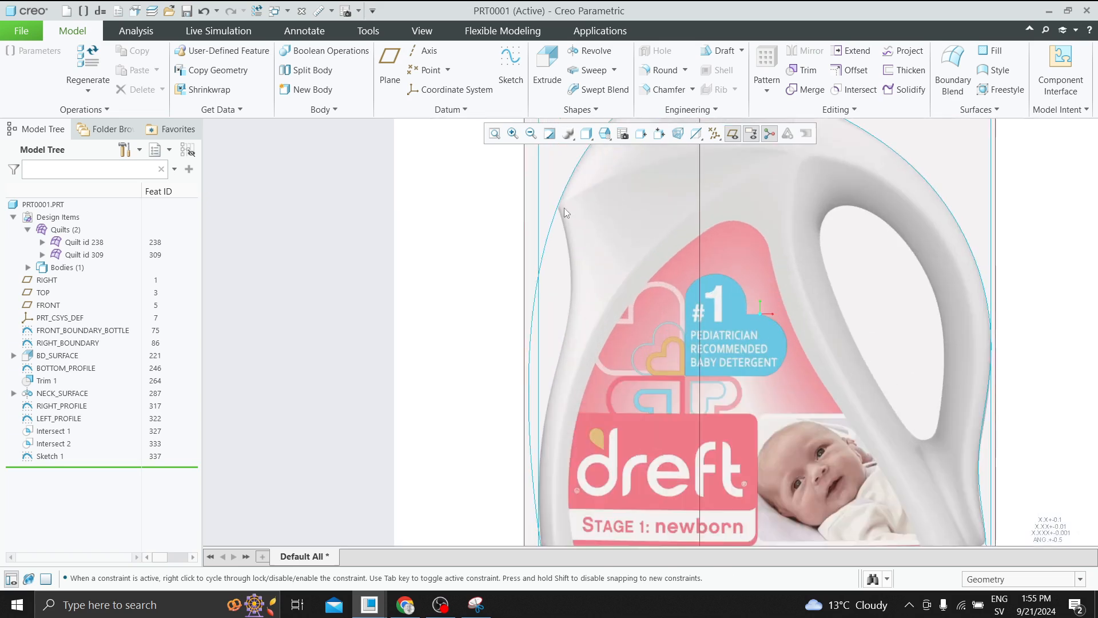
left_click(529, 347)
scroll(449, 335, "down", 1)
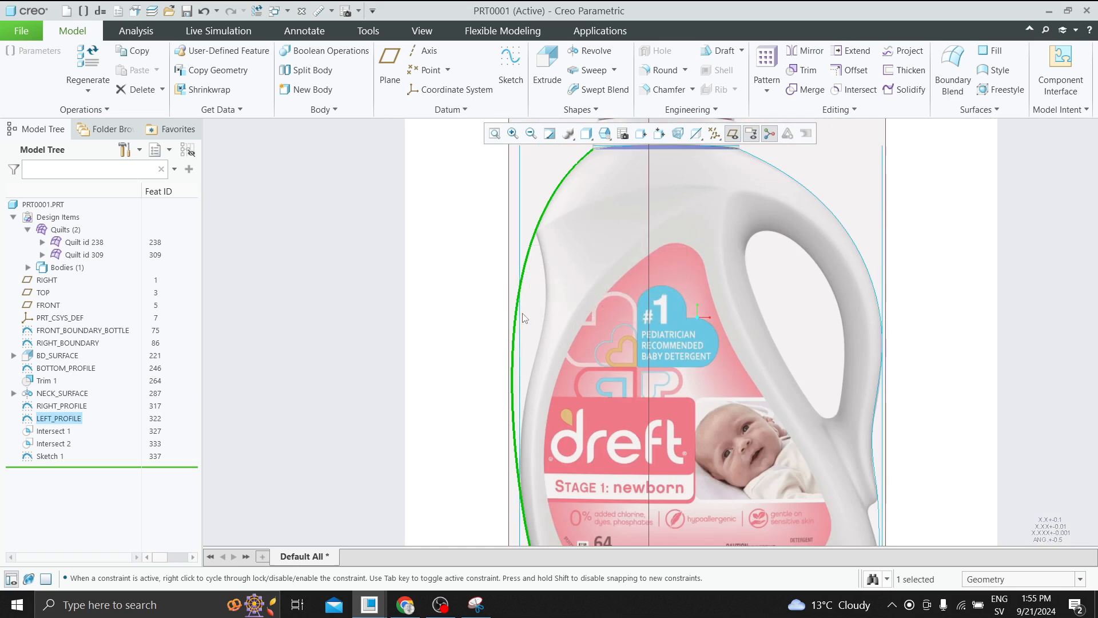
left_click(319, 338)
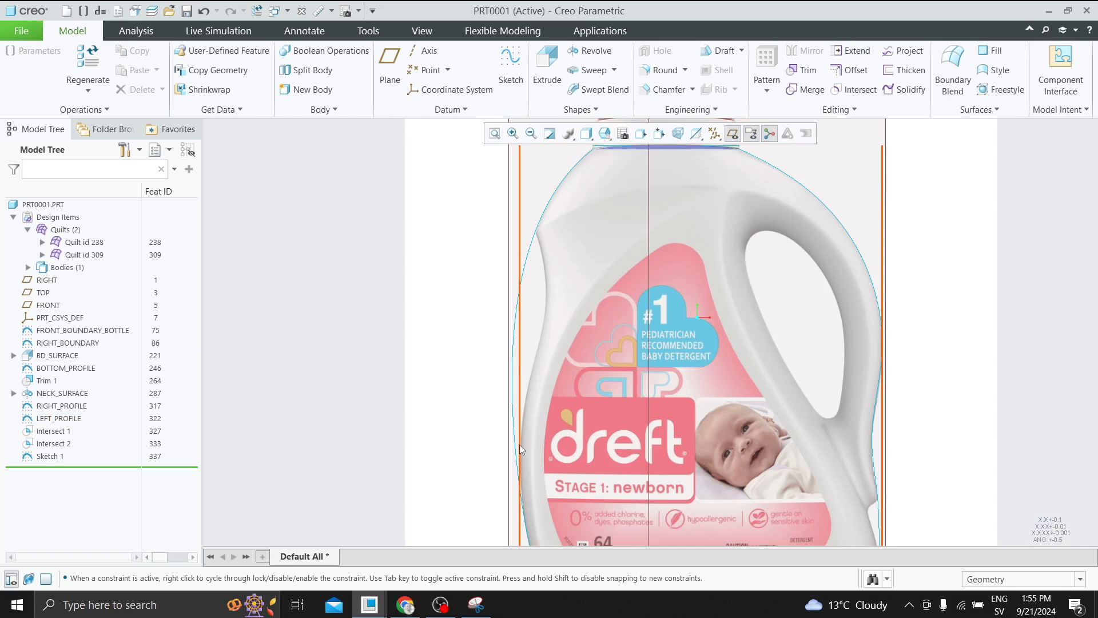
scroll(426, 299, "down", 3)
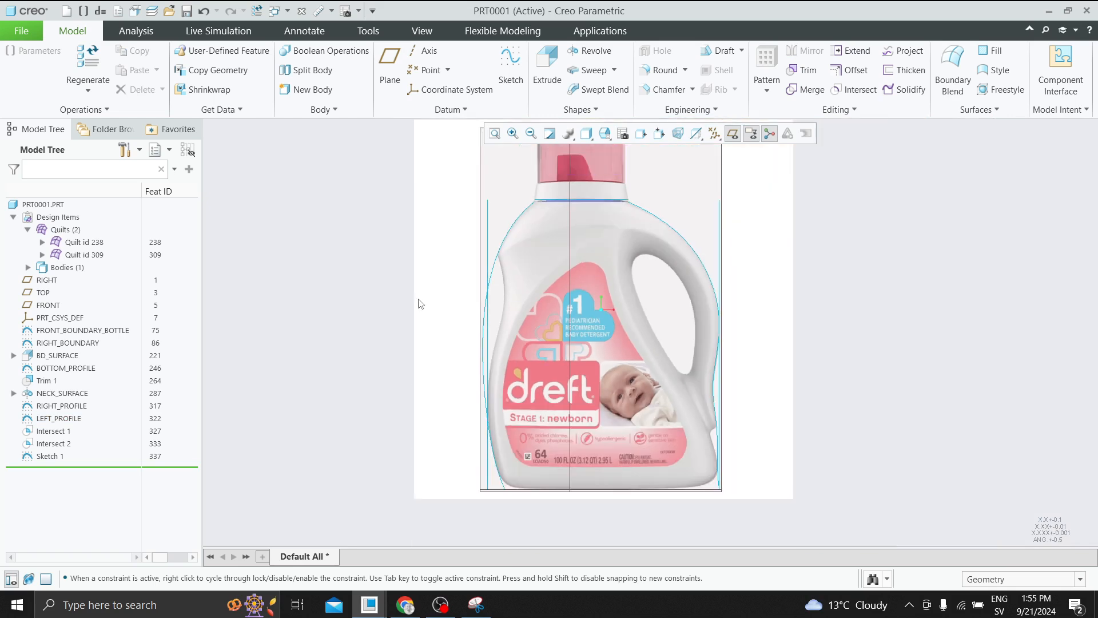